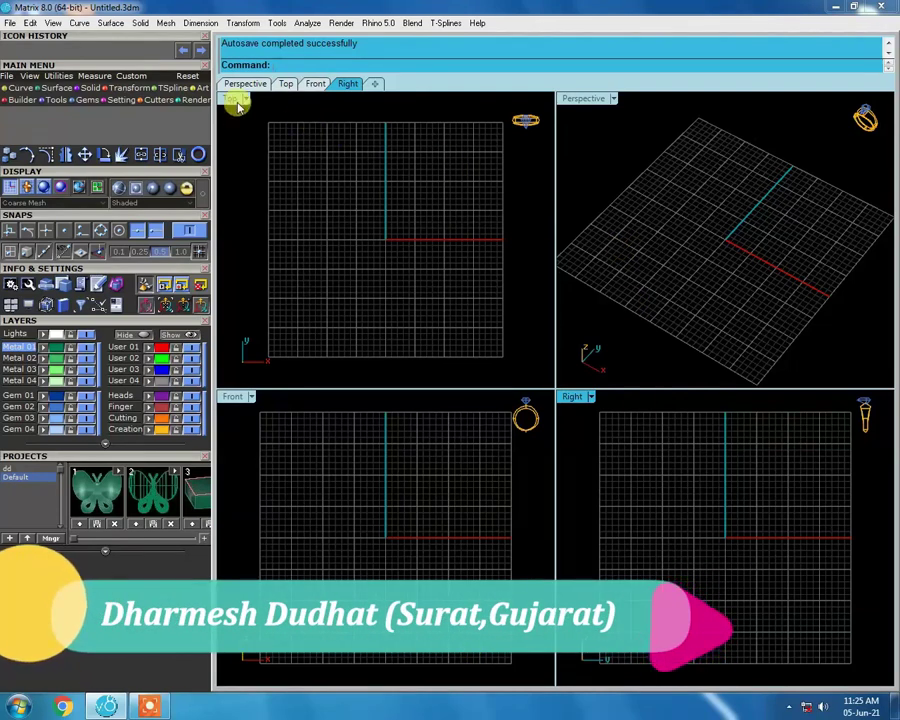
# Maximize the Top view and pan and zoom the grid into drawing position
pyautogui.doubleClick(234, 99)
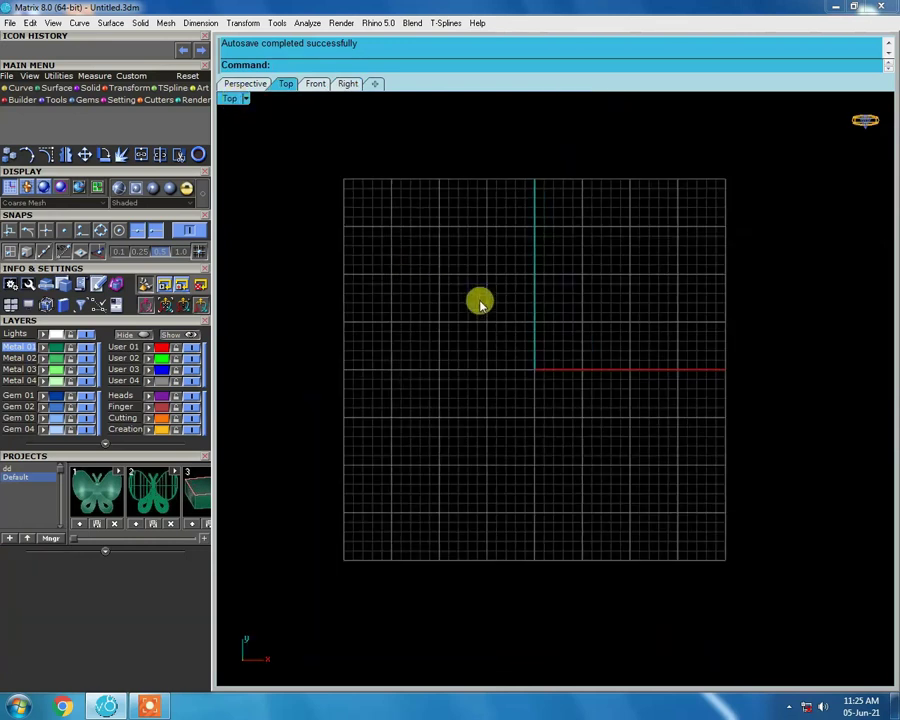
pyautogui.moveTo(575, 337); pyautogui.dragTo(582, 364, button='right')
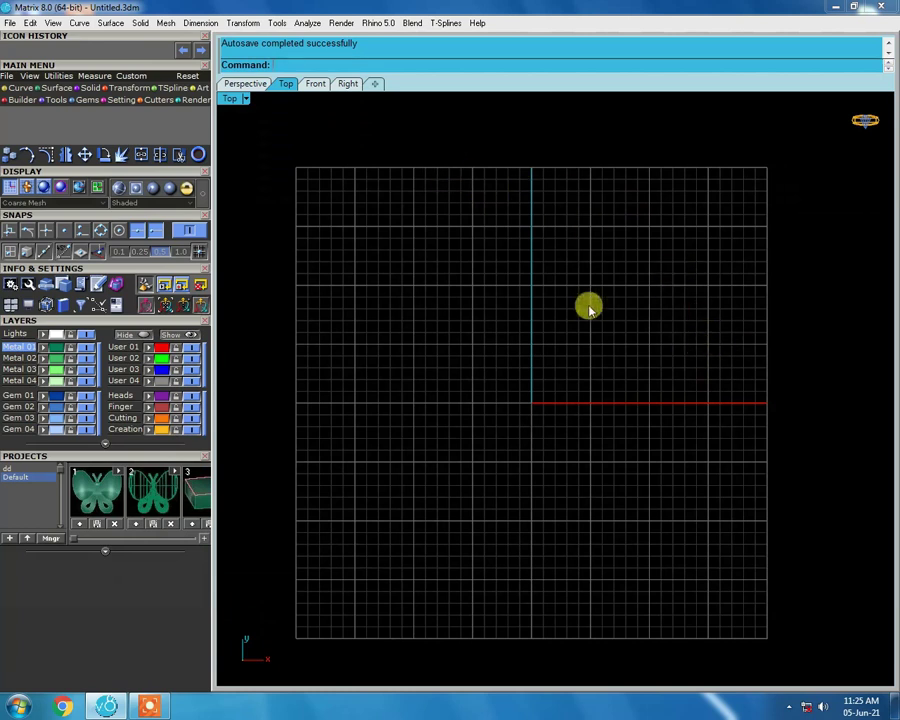
pyautogui.scroll(-2, 484, 291)
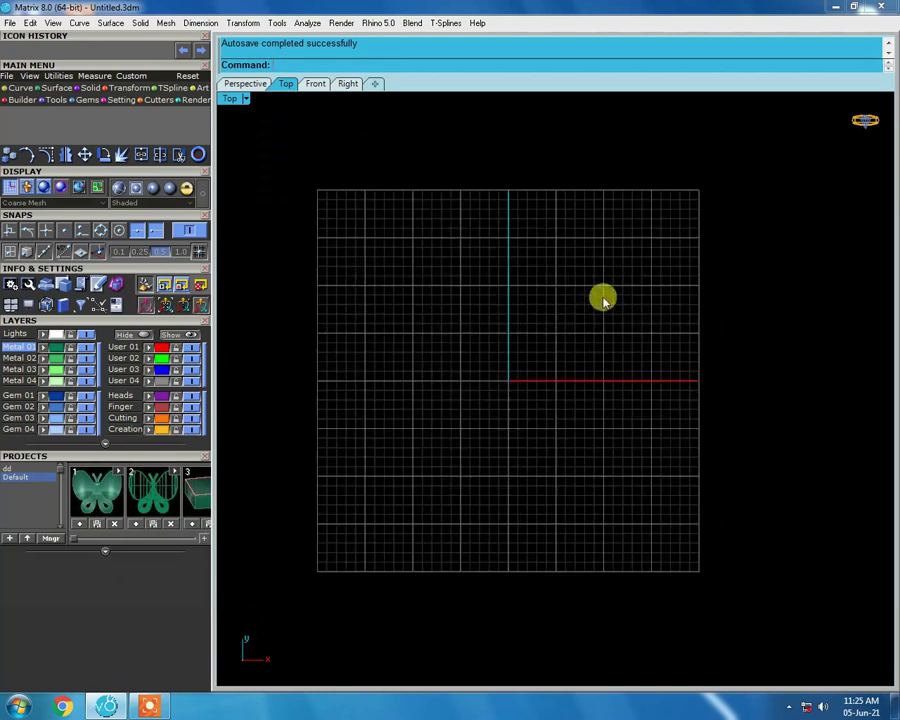
pyautogui.moveTo(550, 295); pyautogui.dragTo(496, 350, button='right')
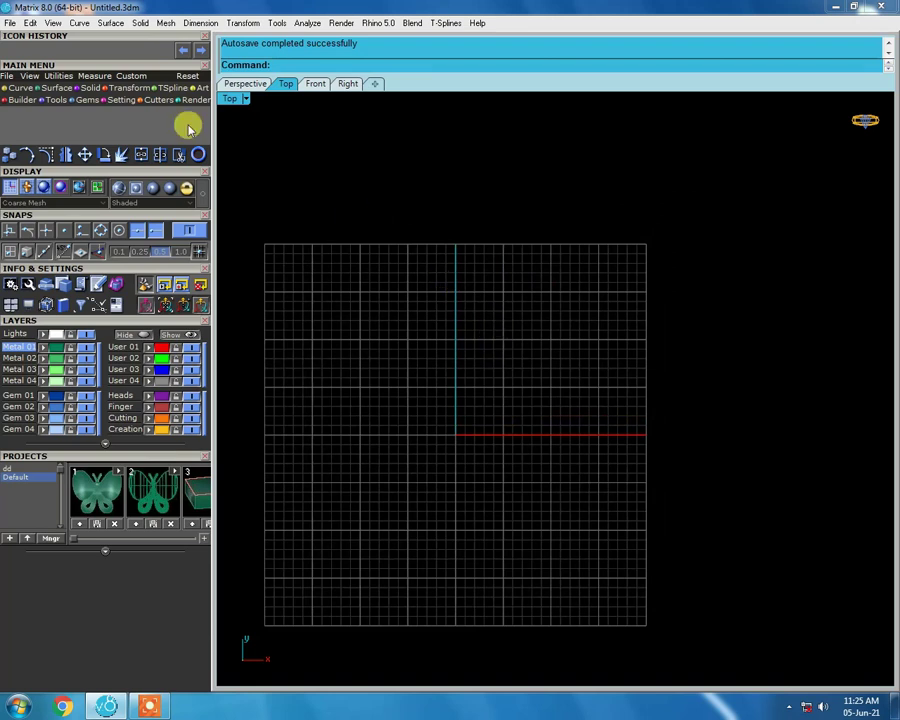
pyautogui.click(20, 89)
# Draw a four-point interpolated quarter arc for the band in the Top view
pyautogui.click(45, 116)
pyautogui.click(337, 202)
pyautogui.click(472, 230)
pyautogui.click(598, 350)
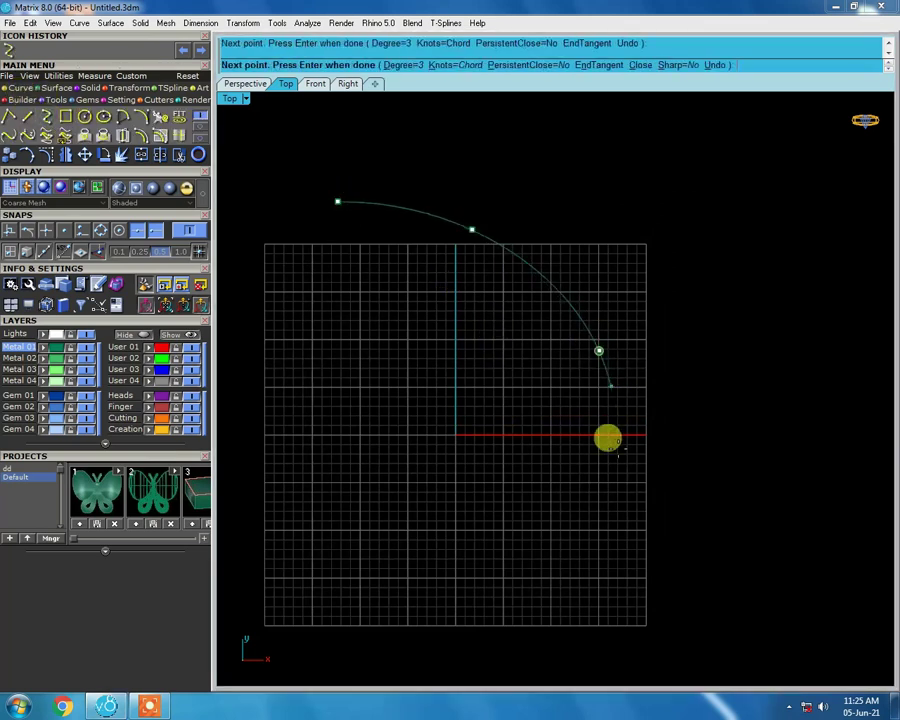
pyautogui.click(620, 455)
pyautogui.press('Return')
pyautogui.scroll(2, 502, 241)
pyautogui.moveTo(500, 242); pyautogui.dragTo(562, 252, button='right')
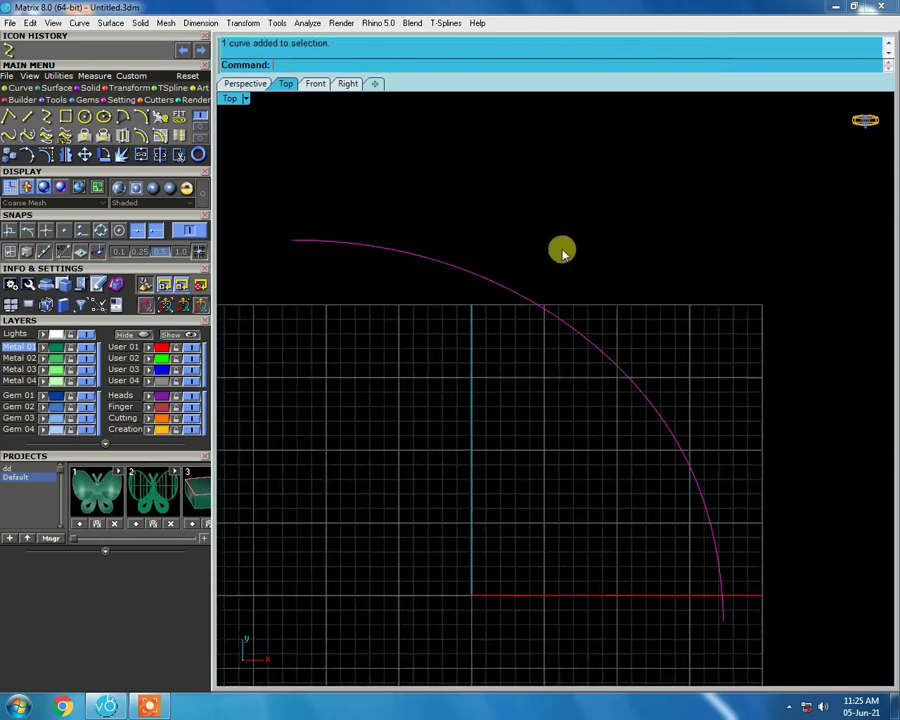
# Offset the arc by 2 to form the band's other edge
pyautogui.write('ffset')
pyautogui.press('Return')
pyautogui.write('2')
pyautogui.press('Return')
pyautogui.click(555, 242)
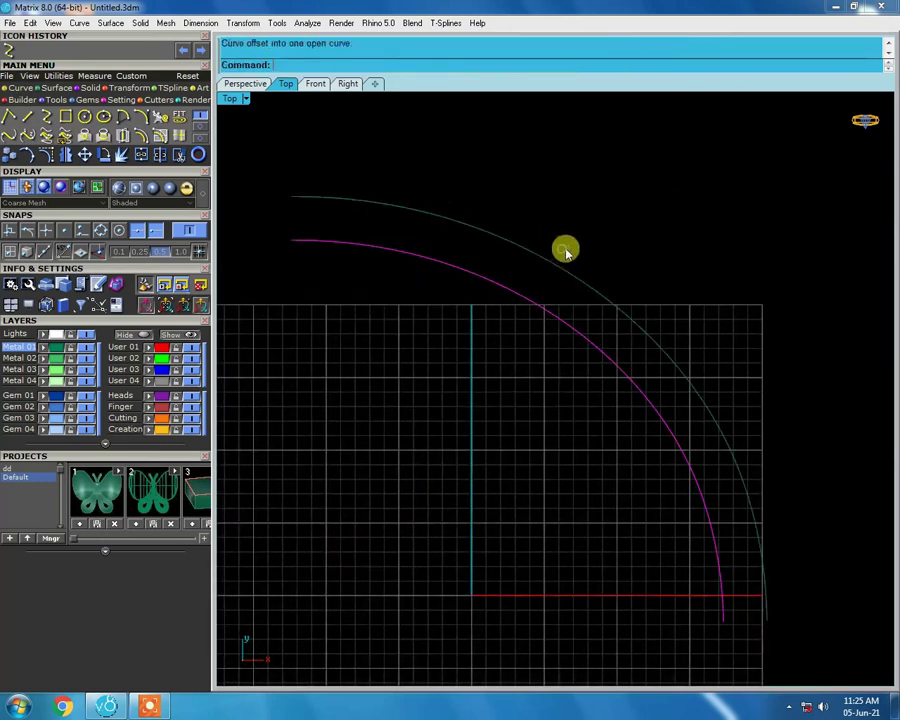
pyautogui.scroll(2, 487, 270)
pyautogui.scroll(2, 394, 297)
# Cap both ends with straight lines between the inner and outer arc ends
pyautogui.write('line')
pyautogui.press('Return')
pyautogui.click(412, 278)
pyautogui.click(418, 205)
pyautogui.scroll(-2, 743, 434)
pyautogui.scroll(3, 679, 466)
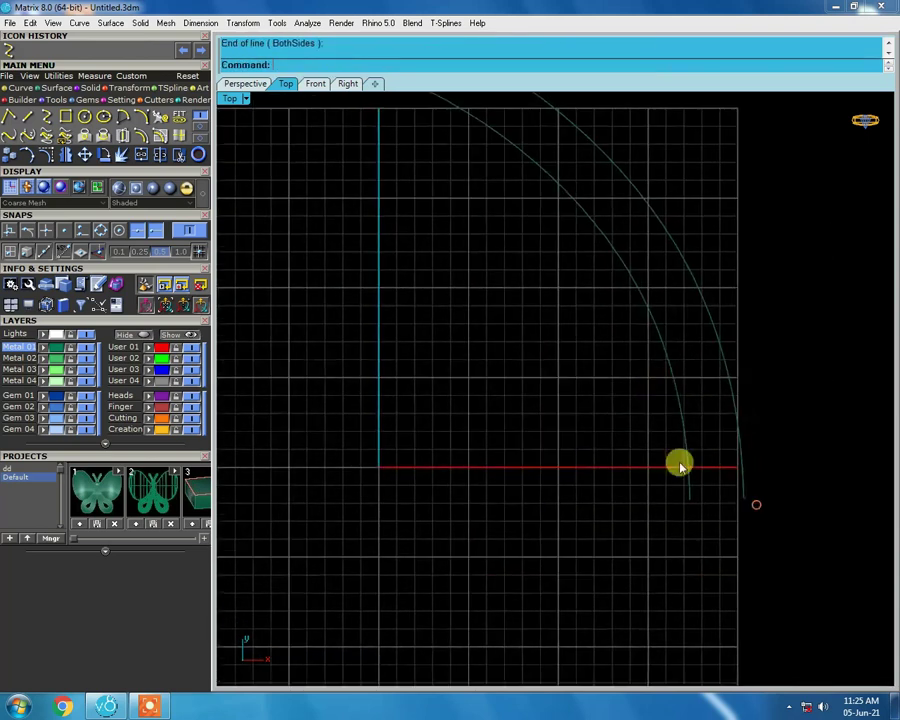
pyautogui.press('Return')
pyautogui.click(683, 478)
pyautogui.click(762, 476)
pyautogui.scroll(-3, 740, 492)
# Select the four outline curves, then pick the closed band outline
pyautogui.moveTo(327, 112); pyautogui.dragTo(860, 541)
pyautogui.click(595, 387)
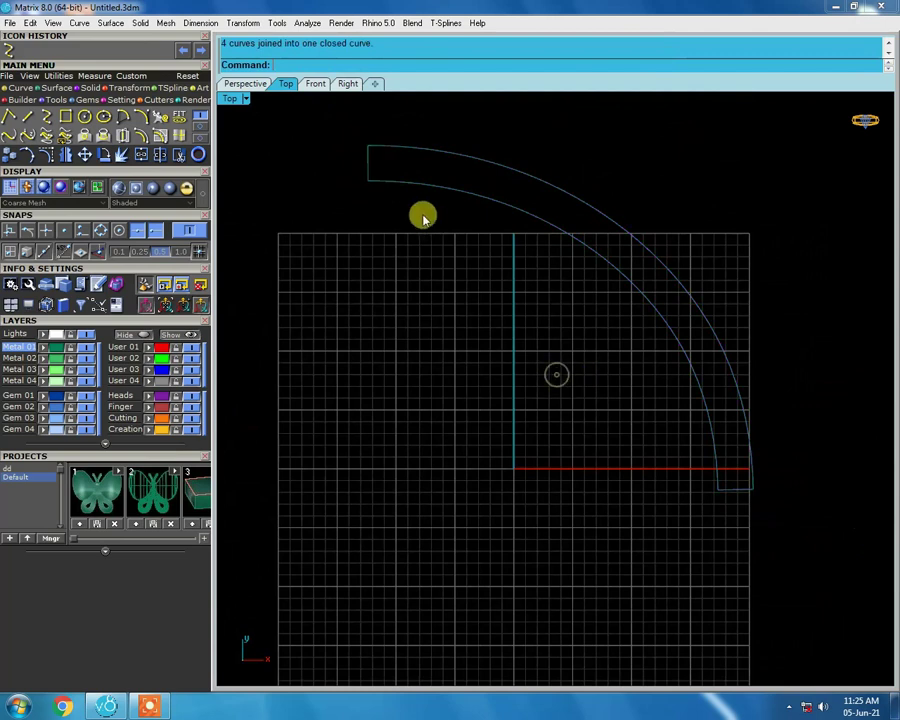
pyautogui.scroll(3, 440, 240)
pyautogui.click(440, 260)
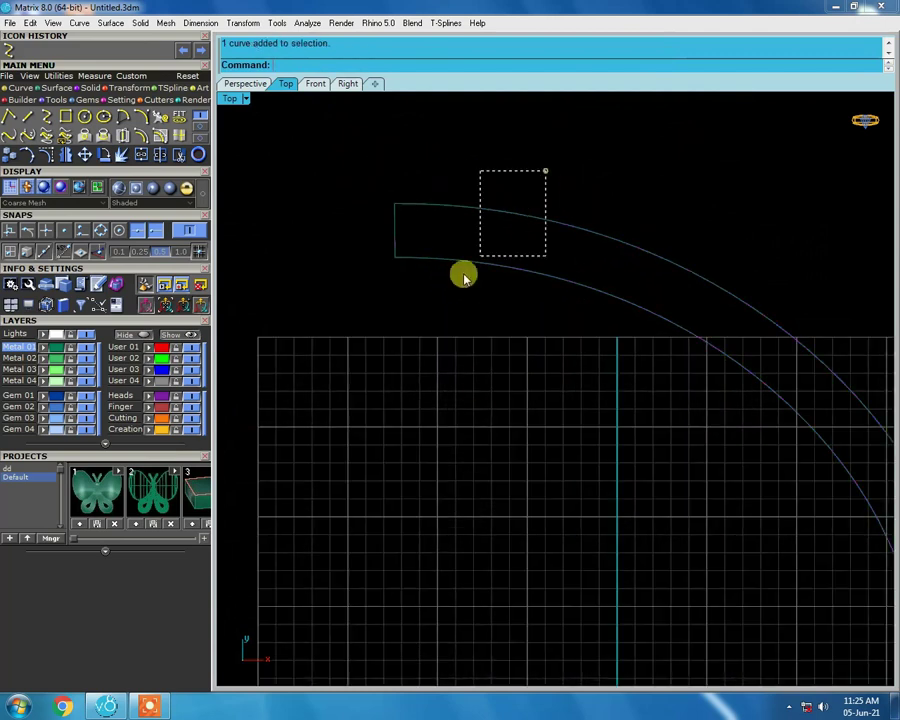
# Repeat Offset to surround the closed band outline with a wider closed curve
pyautogui.scroll(3, 470, 215)
pyautogui.rightClick(450, 262)
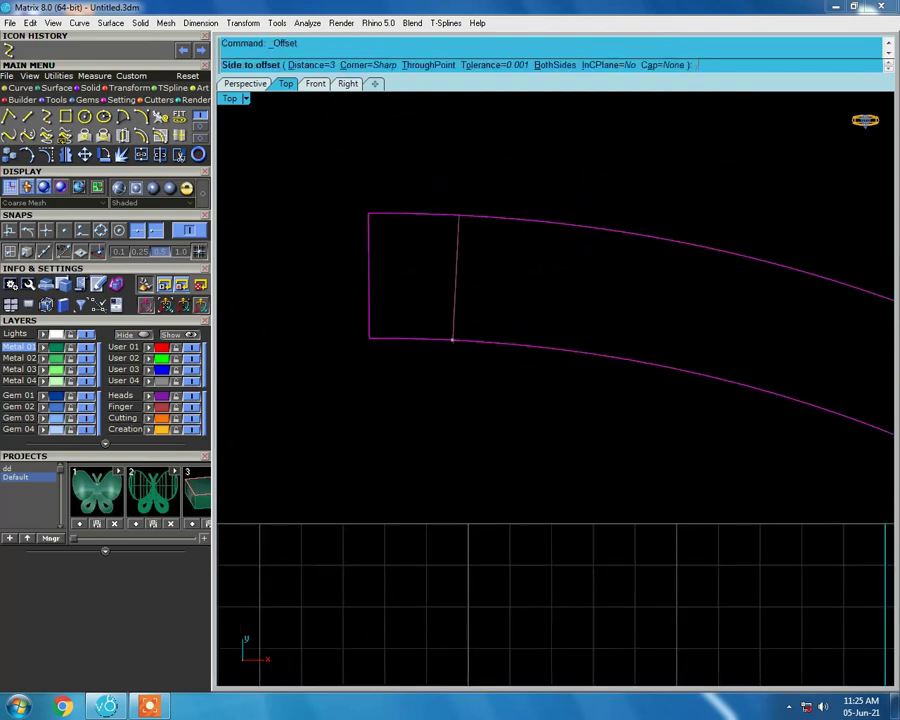
pyautogui.click(448, 262)
pyautogui.scroll(-2, 455, 294)
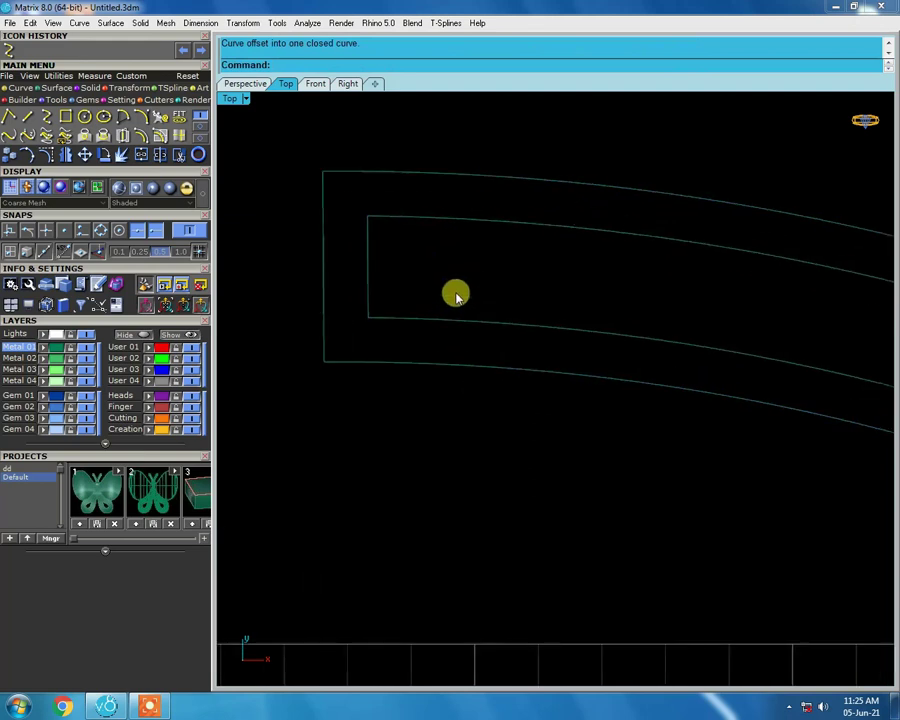
# Add a 1.60 aligned dimension across the band's end width
pyautogui.click(94, 76)
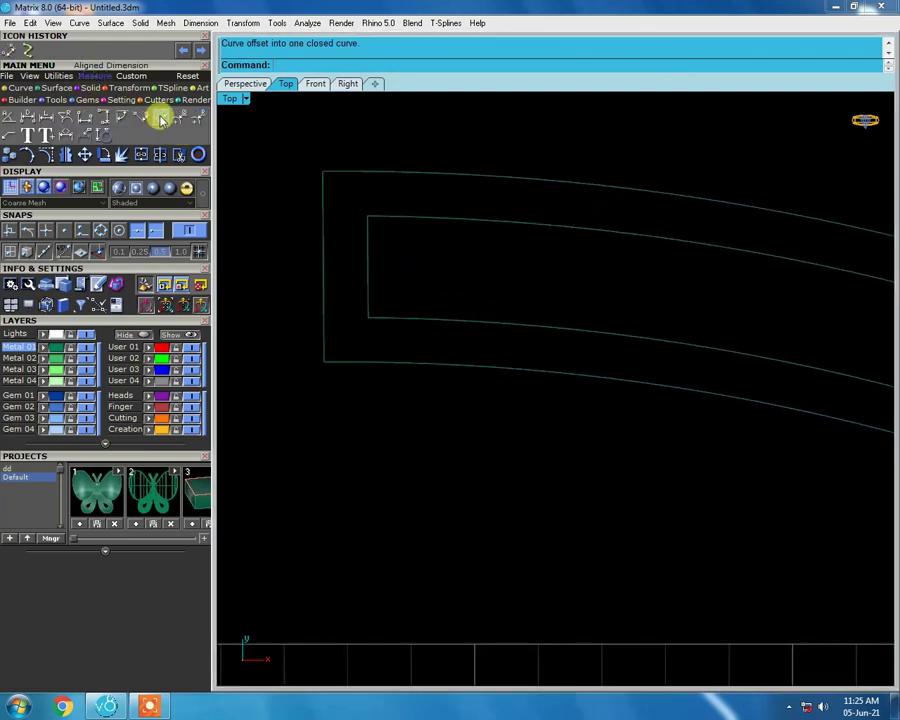
pyautogui.click(162, 120)
pyautogui.click(367, 317)
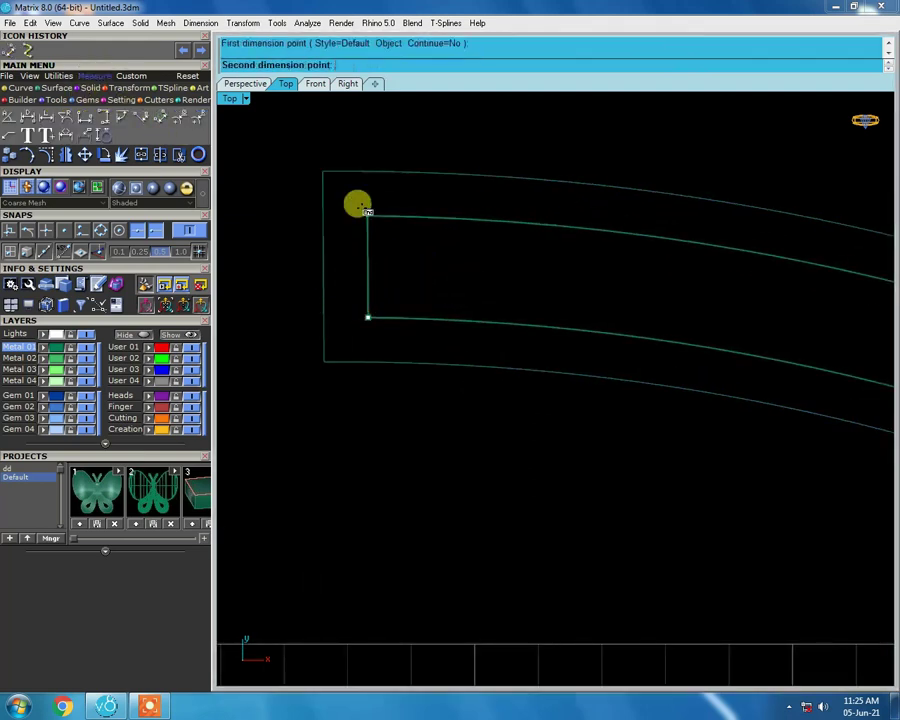
pyautogui.click(367, 211)
pyautogui.click(354, 240)
pyautogui.click(373, 198)
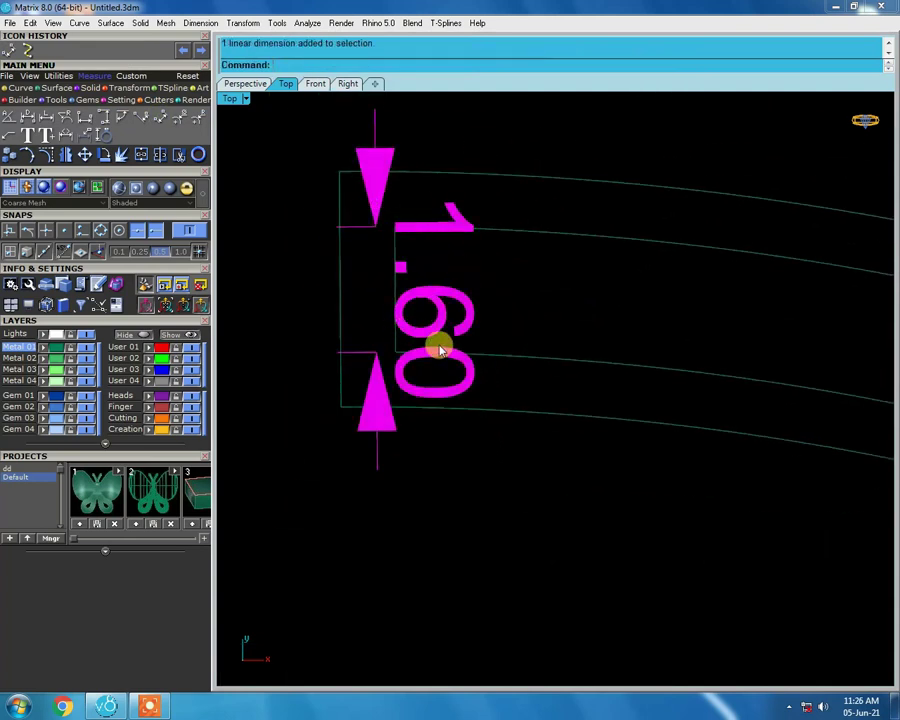
pyautogui.scroll(1, 418, 264)
pyautogui.scroll(2, 392, 226)
pyautogui.scroll(1, 390, 280)
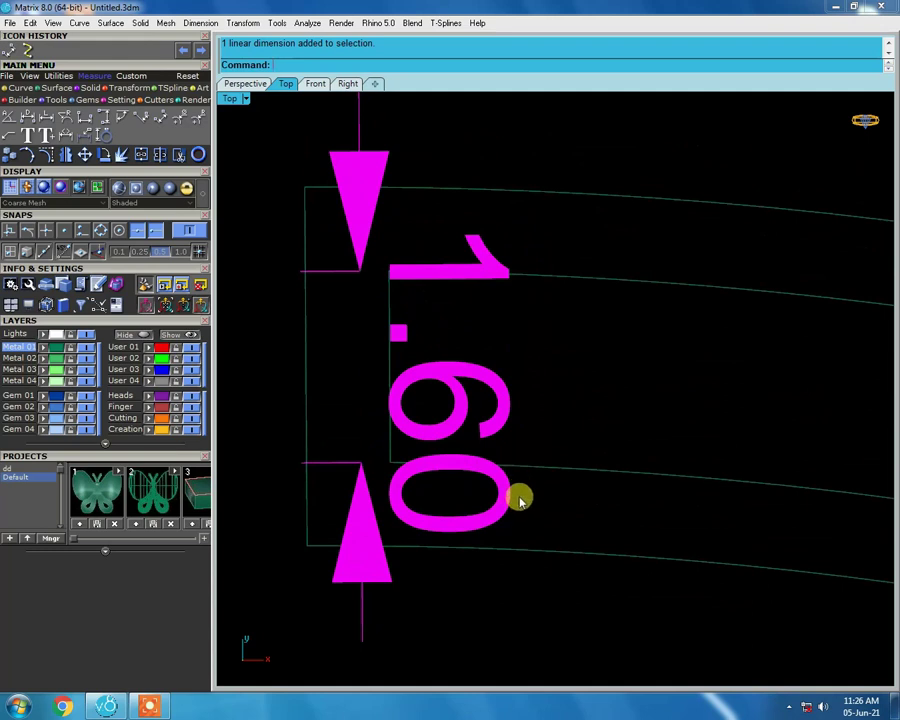
pyautogui.scroll(-2, 433, 257)
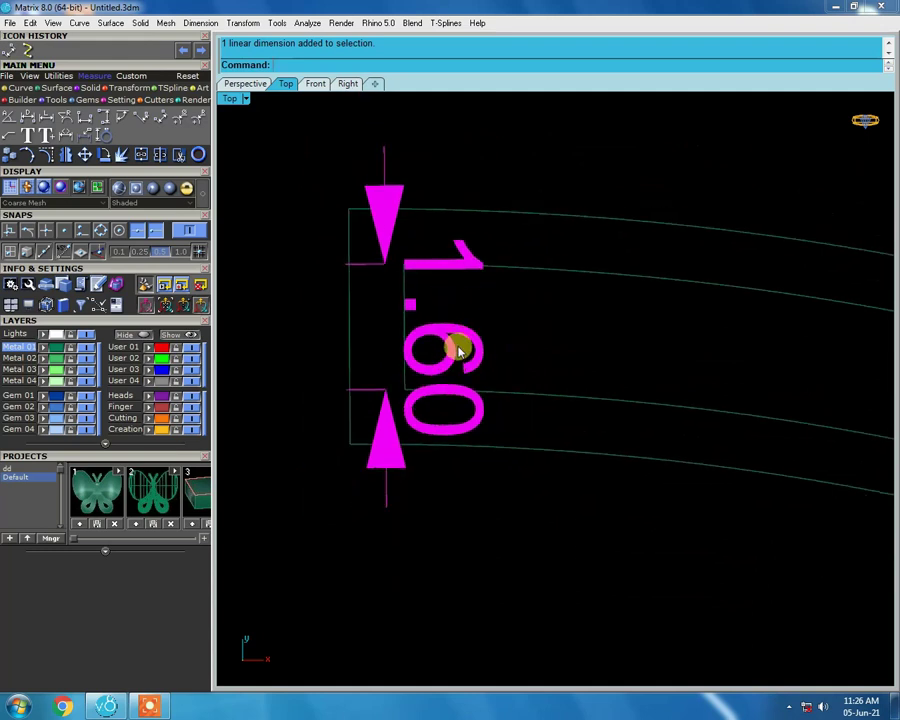
pyautogui.click(408, 338)
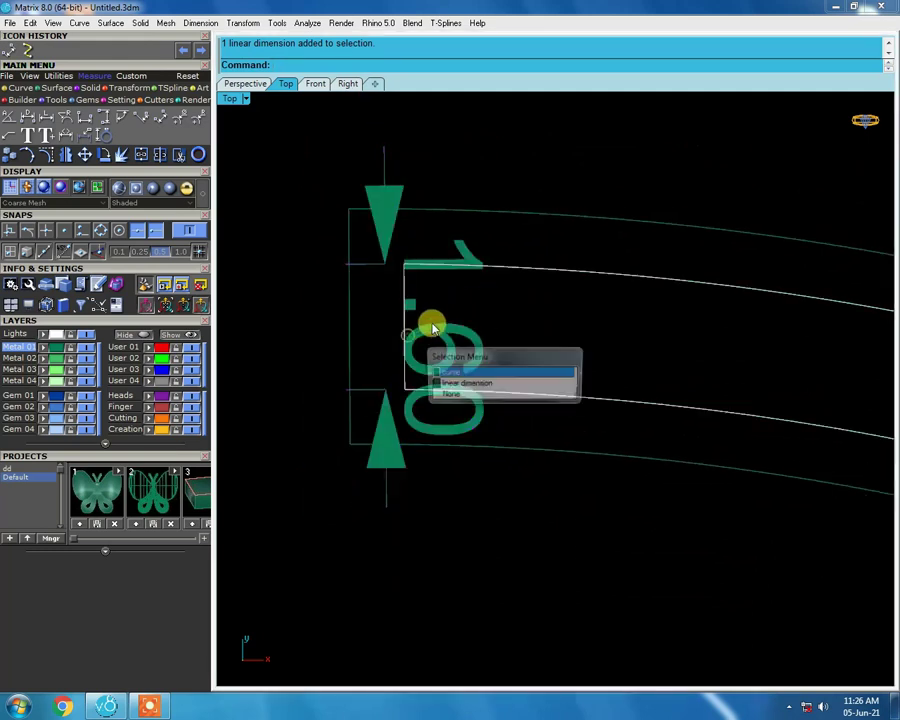
# Delete the 1.60 dimension and extrude both closed outlines -1.6 into solids
pyautogui.scroll(-2, 432, 332)
pyautogui.press('Delete')
pyautogui.scroll(-2, 456, 322)
pyautogui.moveTo(594, 231); pyautogui.dragTo(392, 414)
pyautogui.keyDown('ctrl'); pyautogui.keyDown('shift'); pyautogui.moveTo(438, 428); pyautogui.dragTo(478, 410, button='right'); pyautogui.keyUp('shift'); pyautogui.keyUp('ctrl')
pyautogui.scroll(3, 454, 426)
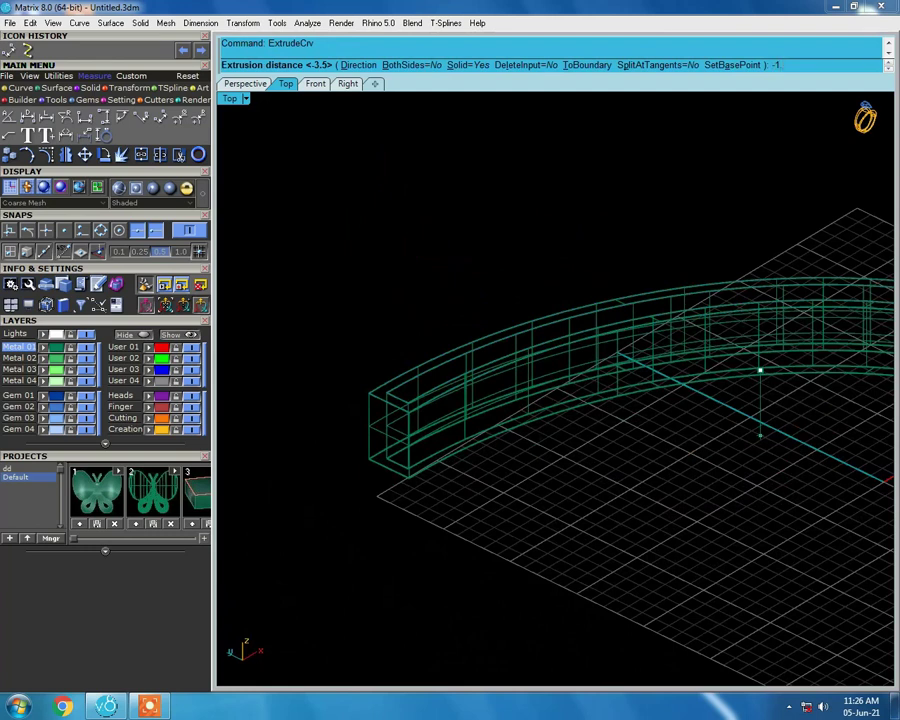
pyautogui.rightClick(454, 434)
# Shade the view and delete the original outline curves, leaving the hollow band frame
pyautogui.hotkey('ctrl', 'alt', 's')
pyautogui.moveTo(514, 486)
pyautogui.keyDown('ctrl'); pyautogui.keyDown('shift'); pyautogui.mouseDown(button='right')
pyautogui.moveTo(420, 336)
pyautogui.moveTo(554, 366)
pyautogui.mouseUp(button='right'); pyautogui.keyUp('shift'); pyautogui.keyUp('ctrl')
pyautogui.scroll(5, 400, 432)
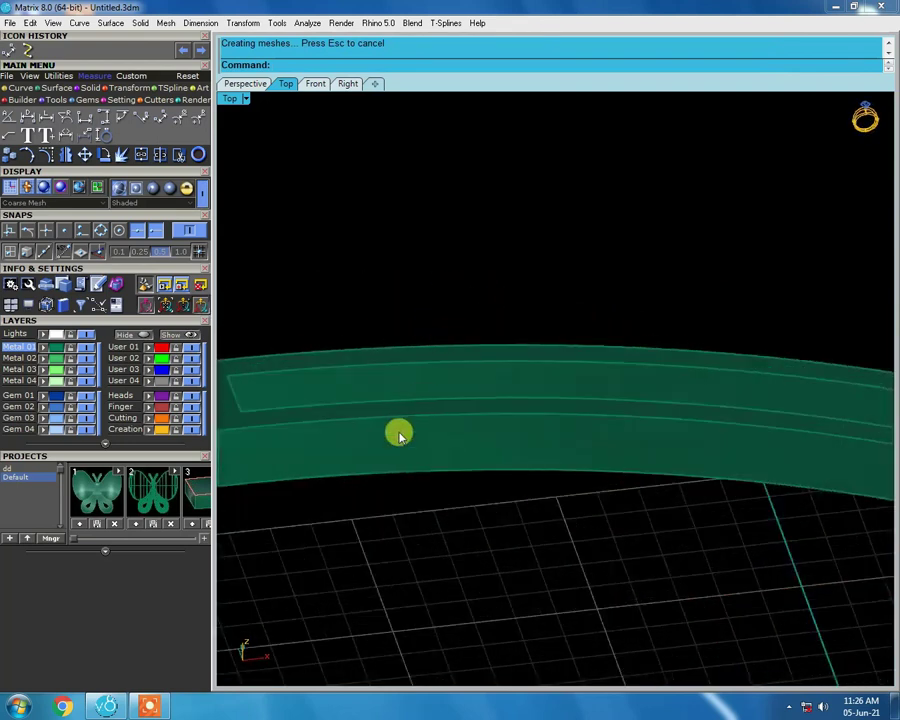
pyautogui.press('Delete')
pyautogui.scroll(2, 440, 324)
pyautogui.scroll(2, 434, 312)
pyautogui.scroll(-2, 440, 320)
pyautogui.keyDown('ctrl'); pyautogui.keyDown('shift'); pyautogui.moveTo(436, 356); pyautogui.dragTo(526, 297, button='right'); pyautogui.keyUp('shift'); pyautogui.keyUp('ctrl')
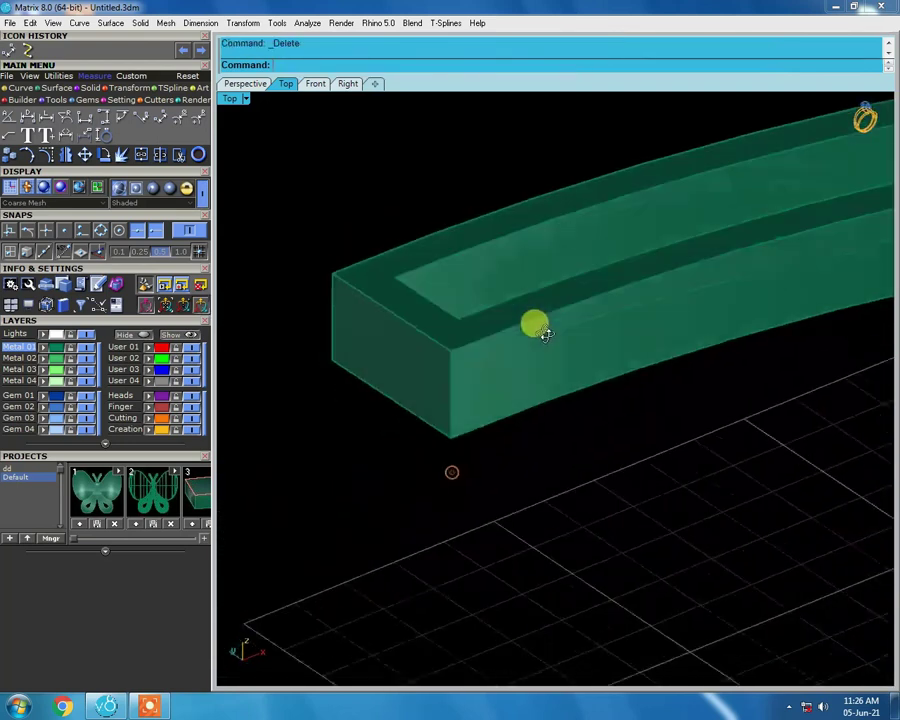
pyautogui.scroll(2, 506, 366)
pyautogui.click(22, 87)
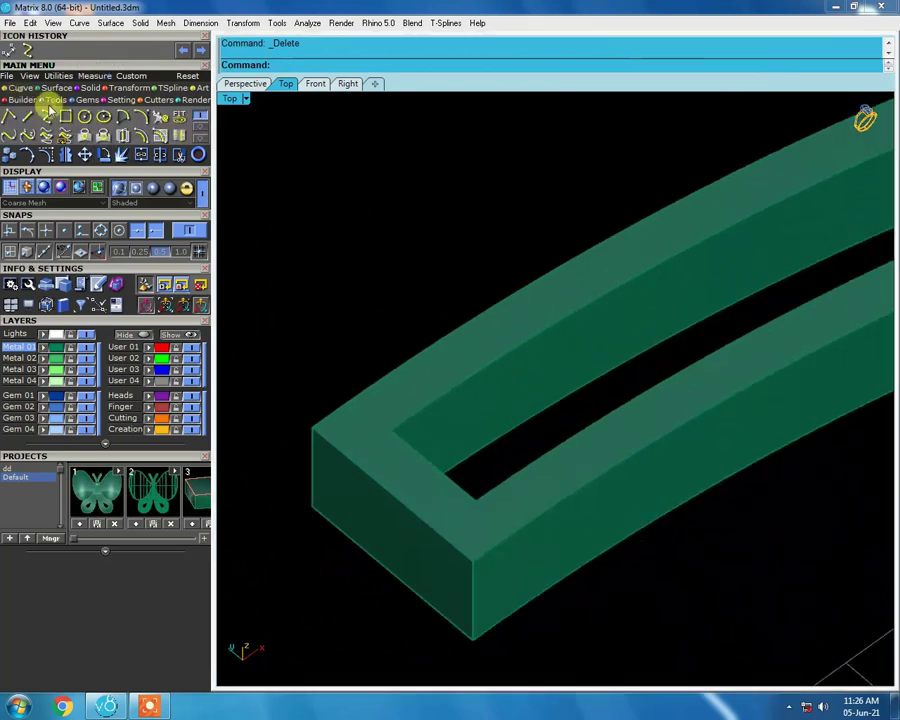
# Duplicate the two top edges of the band as curves
pyautogui.click(158, 141)
pyautogui.click(443, 396)
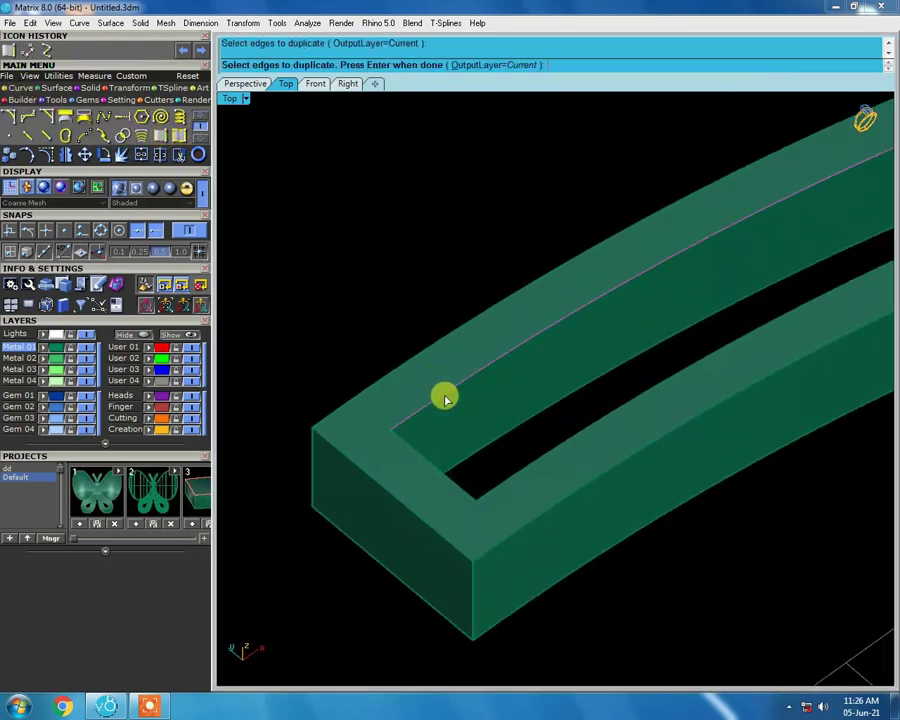
pyautogui.click(520, 477)
pyautogui.press('Return')
pyautogui.hotkey('ctrl', 'F1')
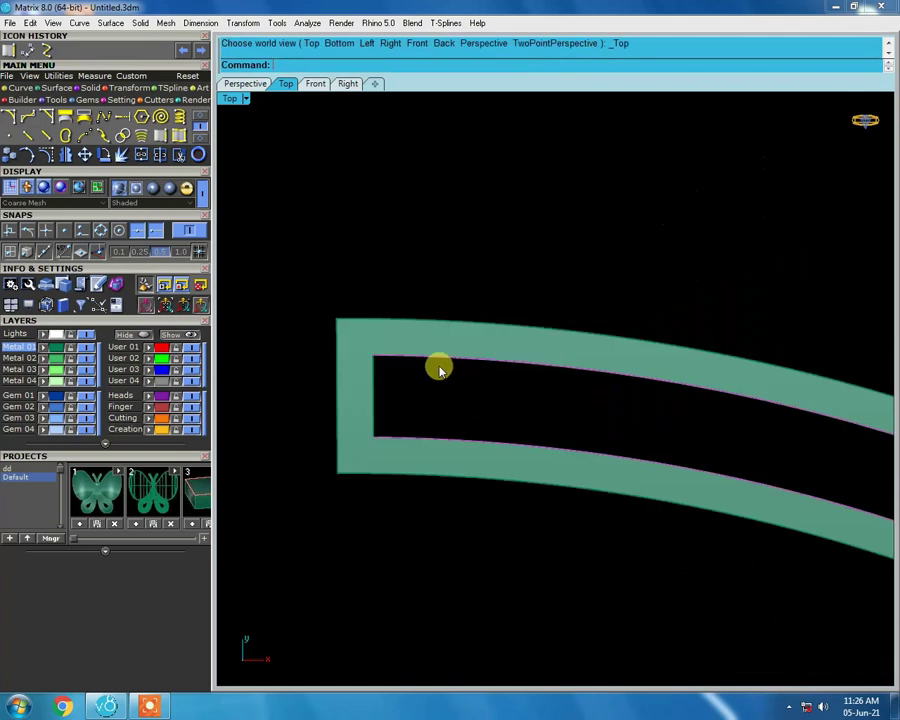
pyautogui.scroll(2, 447, 367)
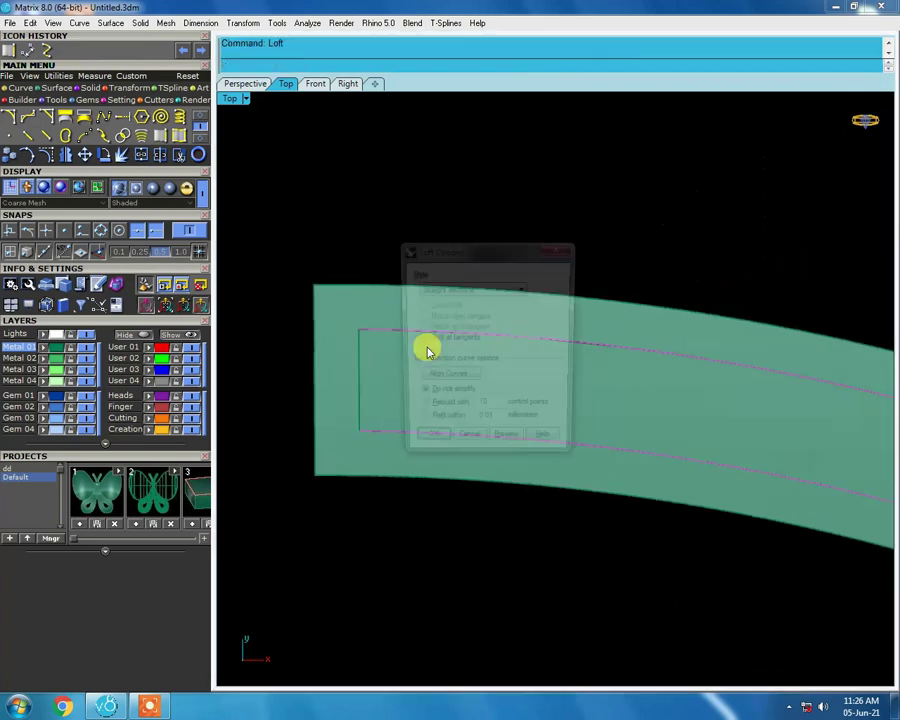
pyautogui.moveTo(427, 348); pyautogui.dragTo(500, 320, button='right')
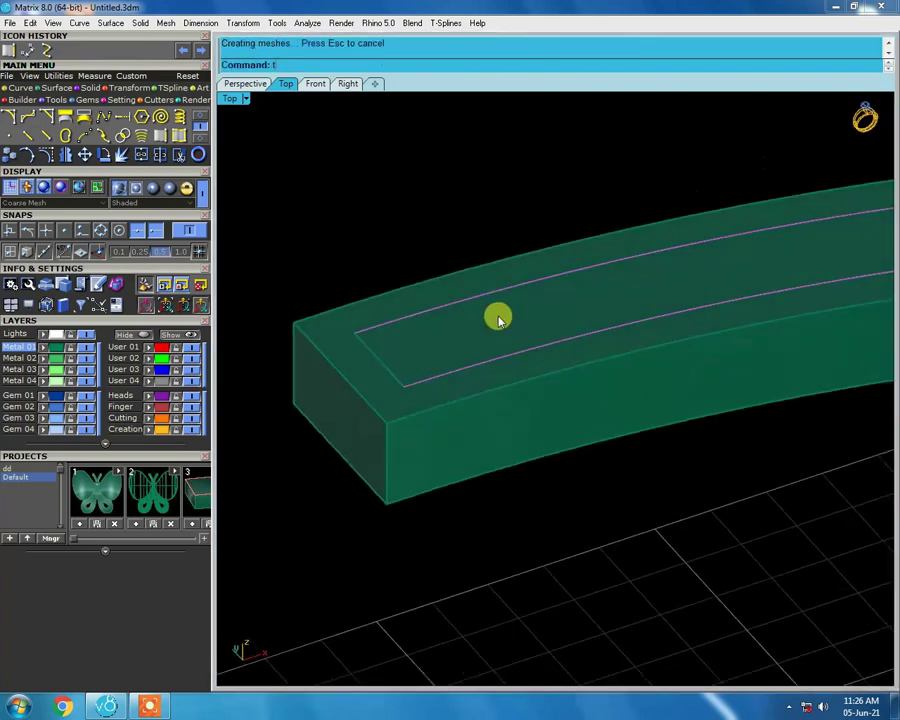
# Create a curve midway between the two edges with BetweenCurves, then delete the band solid
pyautogui.write('weencurves')
pyautogui.press('Return')
pyautogui.press('Return')
pyautogui.click(436, 349)
pyautogui.click(434, 343)
pyautogui.click(462, 406)
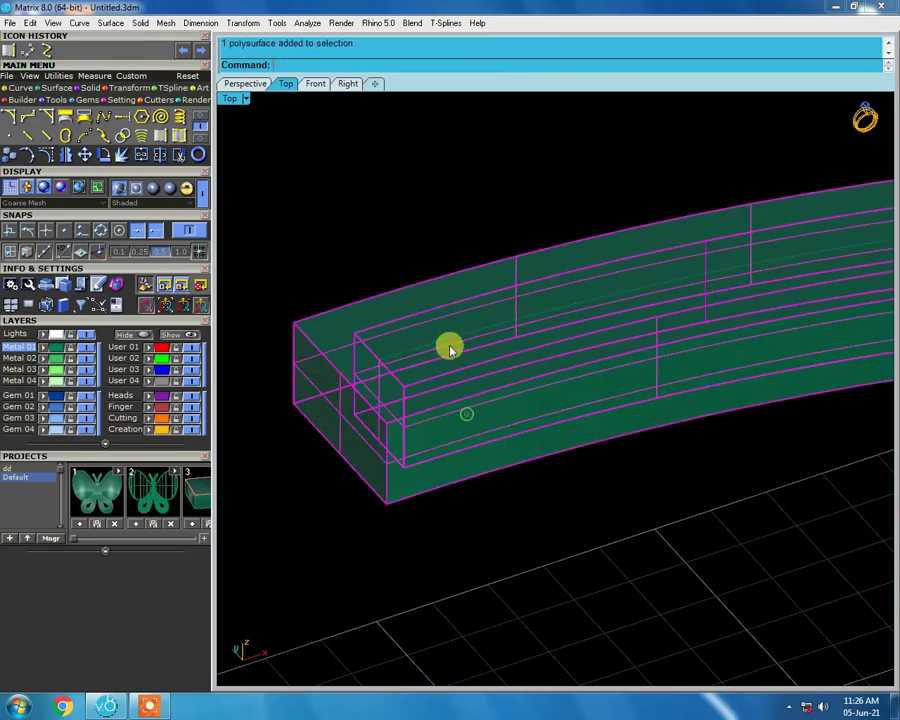
pyautogui.press('Delete')
# Undo to restore the band solid and select the centre curve on its top
pyautogui.click(448, 347)
pyautogui.click(448, 342)
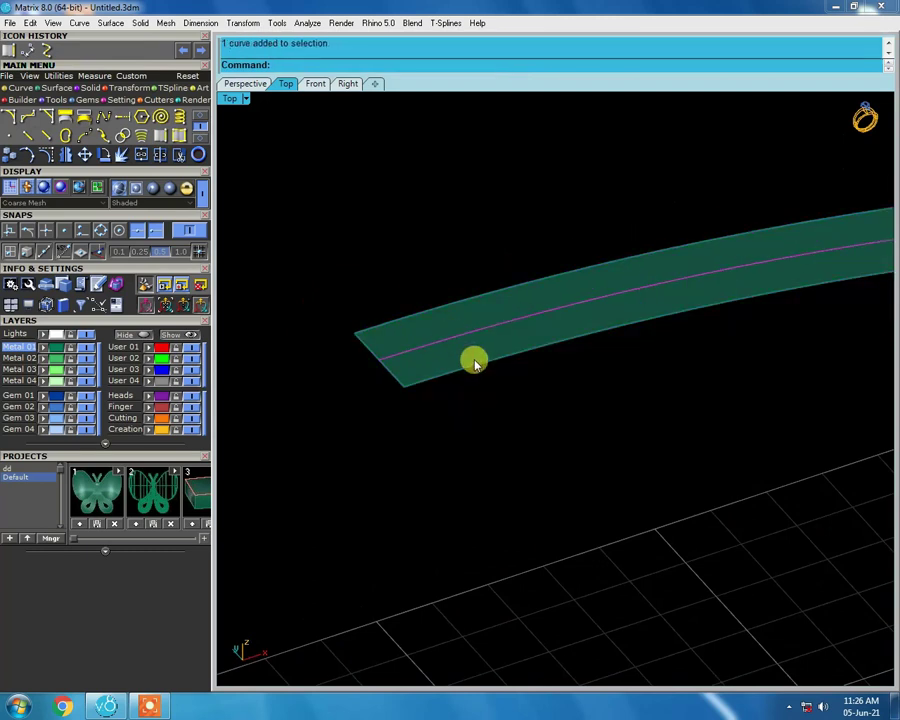
pyautogui.hotkey('ctrl', 'z')
pyautogui.scroll(3, 500, 415)
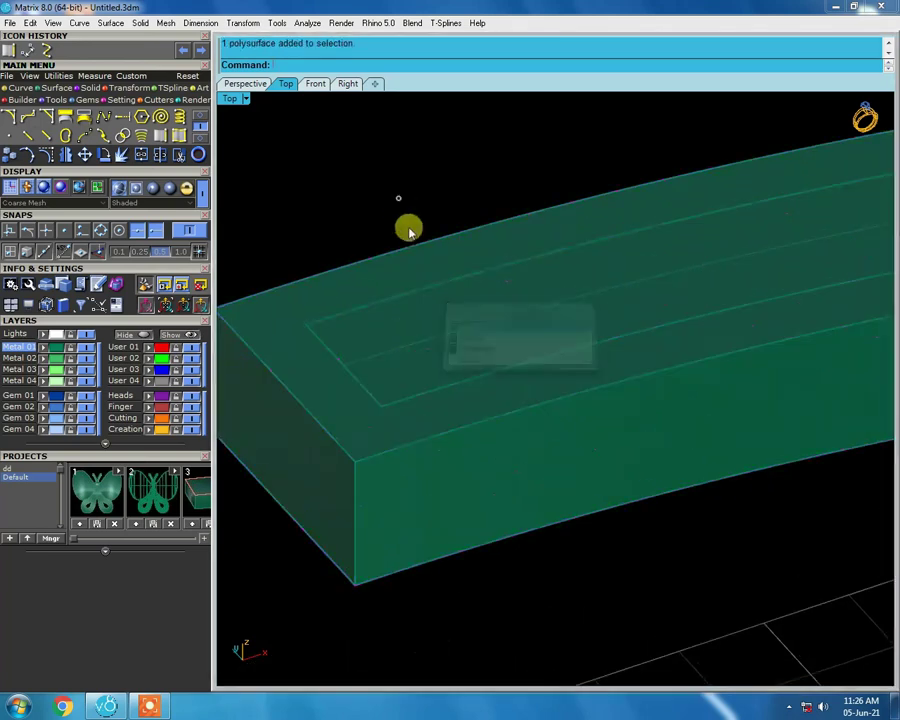
pyautogui.click(449, 336)
pyautogui.moveTo(484, 355); pyautogui.dragTo(507, 300, button='right')
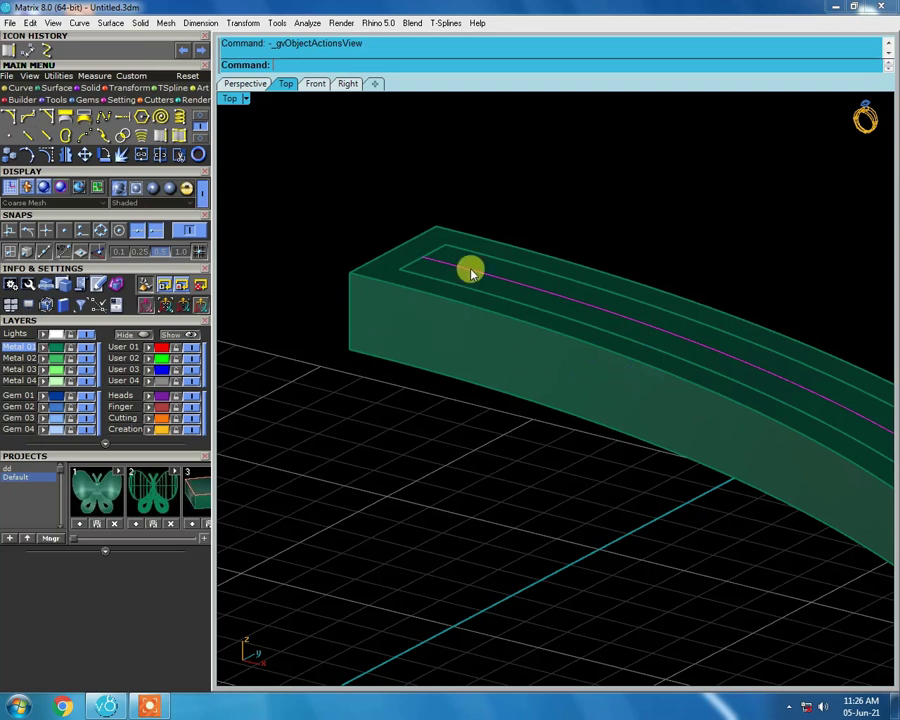
# Place five round gems along the centre curve with Gem Count on Curve
pyautogui.press('F6')
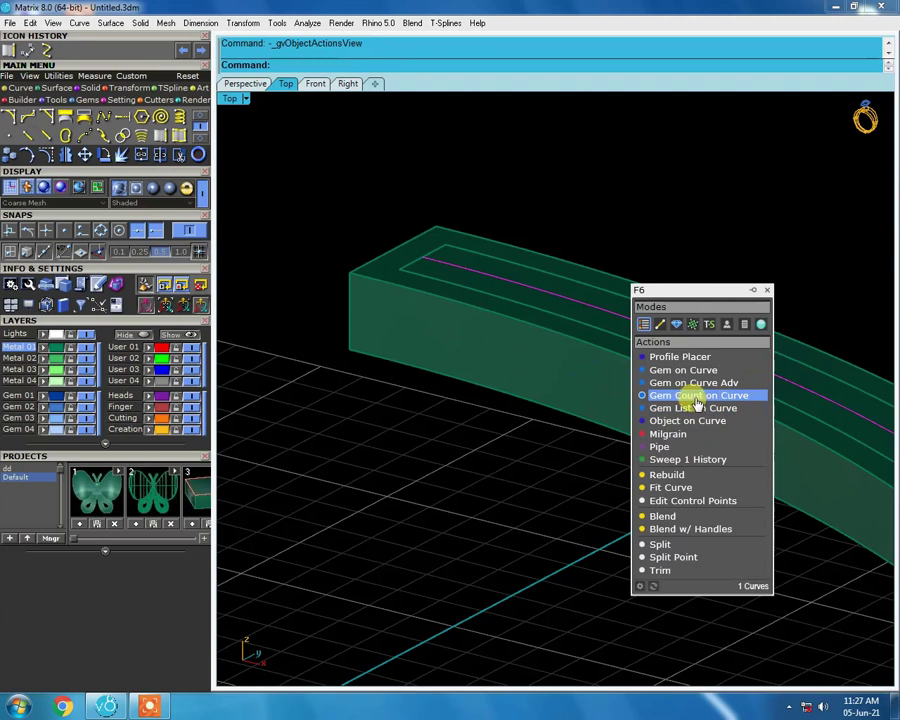
pyautogui.click(697, 398)
pyautogui.moveTo(403, 322)
pyautogui.mouseDown(button='right')
pyautogui.moveTo(468, 340)
pyautogui.moveTo(420, 288)
pyautogui.moveTo(728, 345)
pyautogui.moveTo(568, 332)
pyautogui.moveTo(815, 378)
pyautogui.mouseUp(button='right')
pyautogui.scroll(5, 805, 366)
pyautogui.scroll(-1, 682, 340)
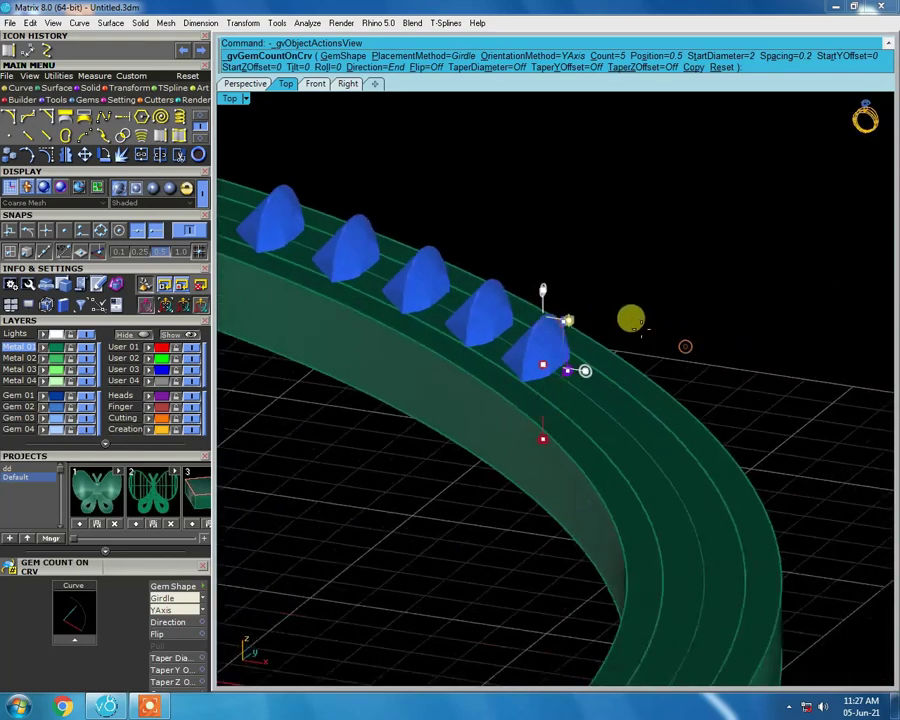
pyautogui.scroll(-2, 628, 316)
pyautogui.scroll(3, 534, 290)
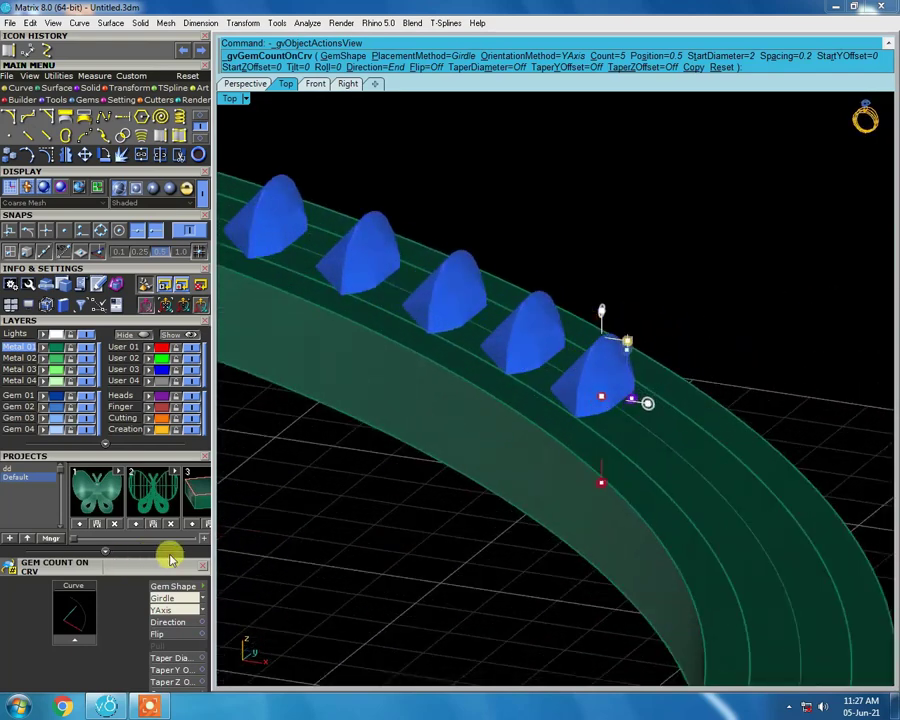
pyautogui.scroll(-3, 441, 317)
pyautogui.scroll(-5, 177, 317)
pyautogui.scroll(-1, 177, 317)
pyautogui.scroll(2, 432, 287)
pyautogui.scroll(1, 502, 314)
pyautogui.scroll(1, 540, 345)
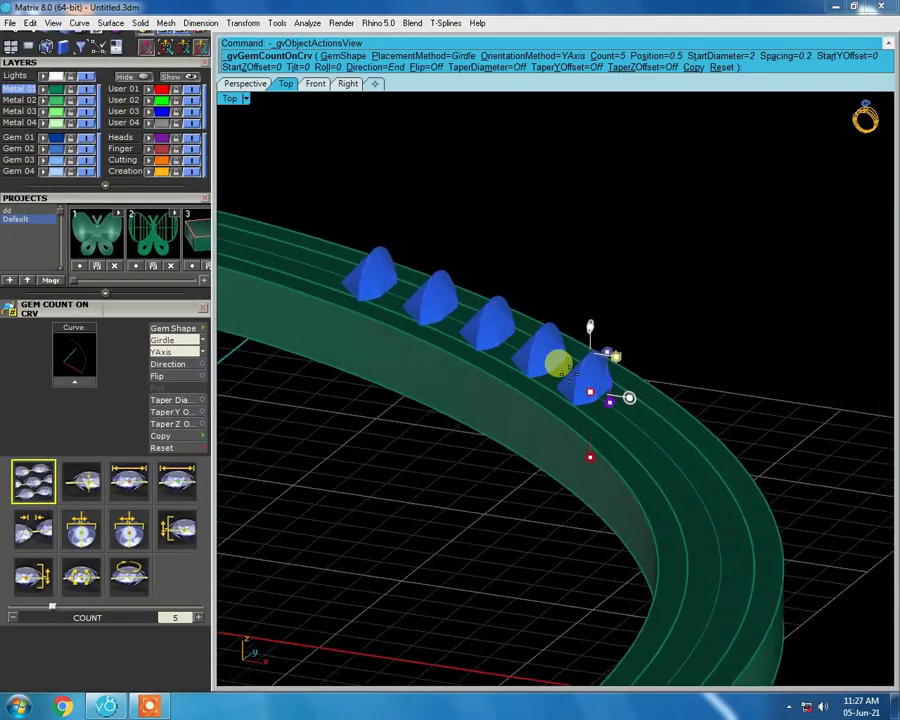
# Change the gem orientation from YAxis to Down so they lie flat
pyautogui.click(175, 352)
pyautogui.click(176, 377)
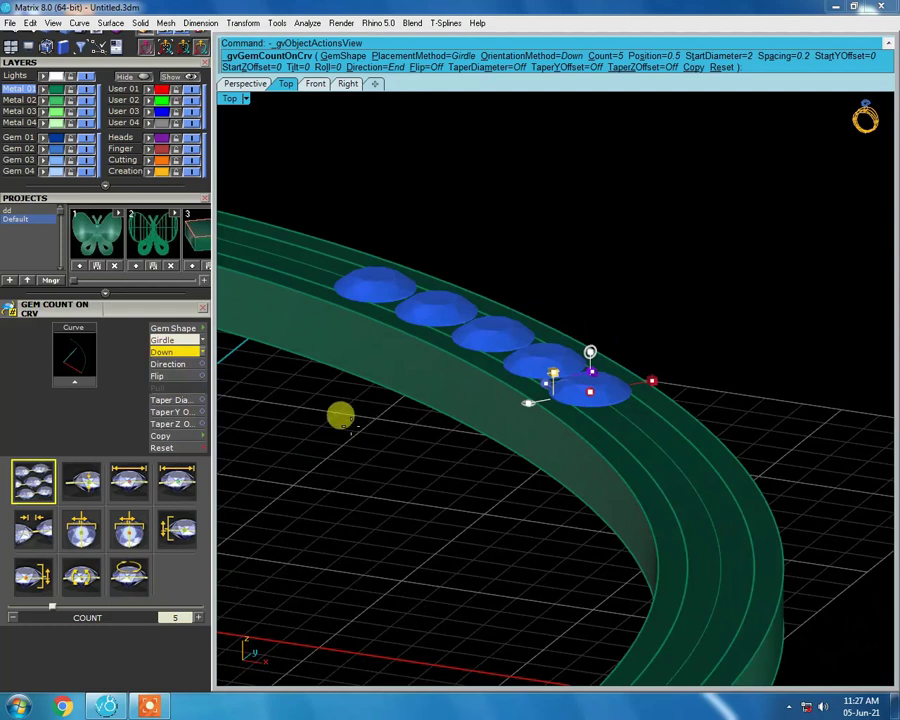
pyautogui.moveTo(457, 308)
pyautogui.mouseDown(button='right')
pyautogui.moveTo(530, 400)
pyautogui.moveTo(514, 370)
pyautogui.moveTo(510, 484)
pyautogui.moveTo(530, 433)
pyautogui.moveTo(532, 340)
pyautogui.mouseUp(button='right')
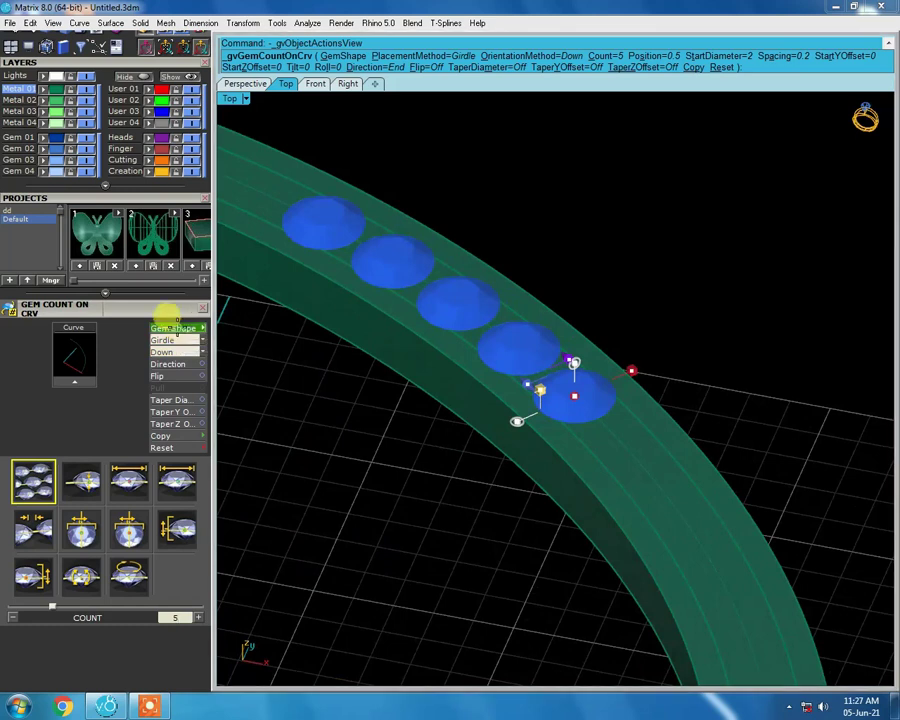
# Change the five gems to Baguette Straight and shrink their start diameter from 2 mm to 0.9 mm
pyautogui.click(175, 329)
pyautogui.click(141, 211)
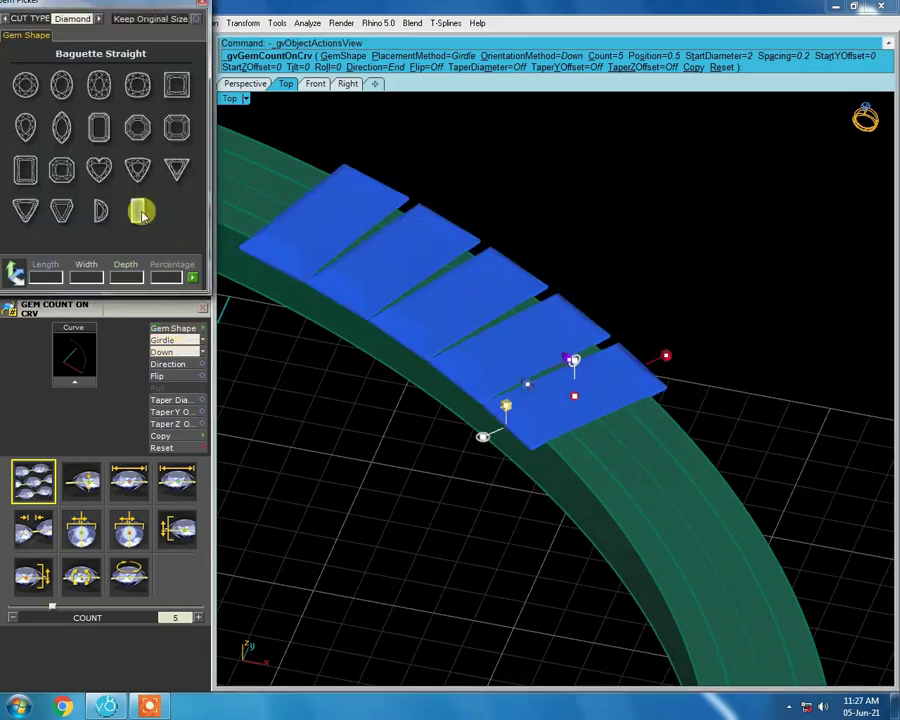
pyautogui.scroll(2, 586, 447)
pyautogui.scroll(-3, 566, 470)
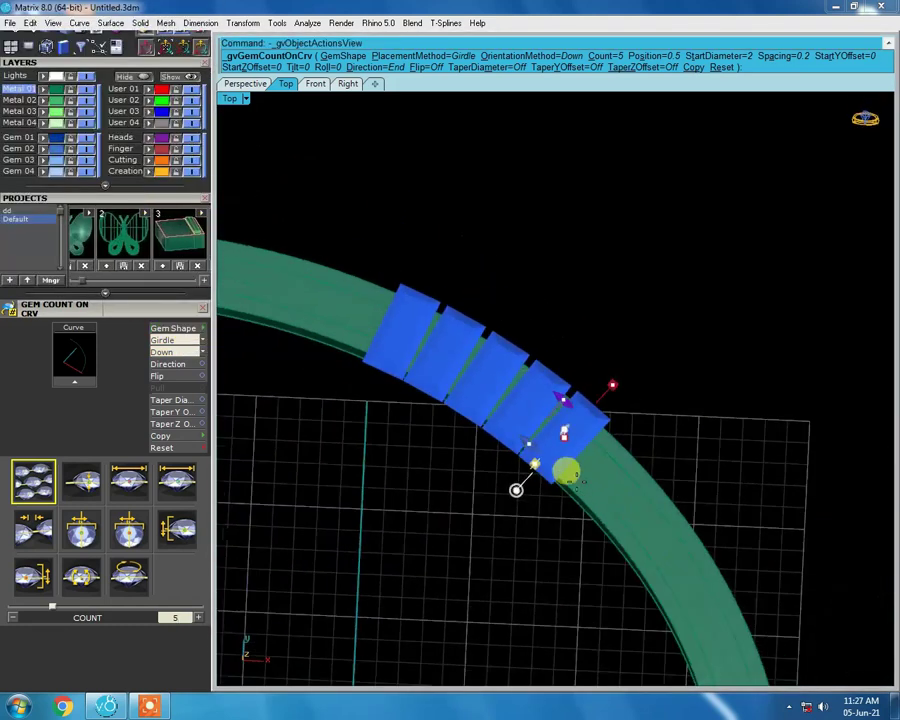
pyautogui.scroll(1, 566, 454)
pyautogui.scroll(3, 475, 420)
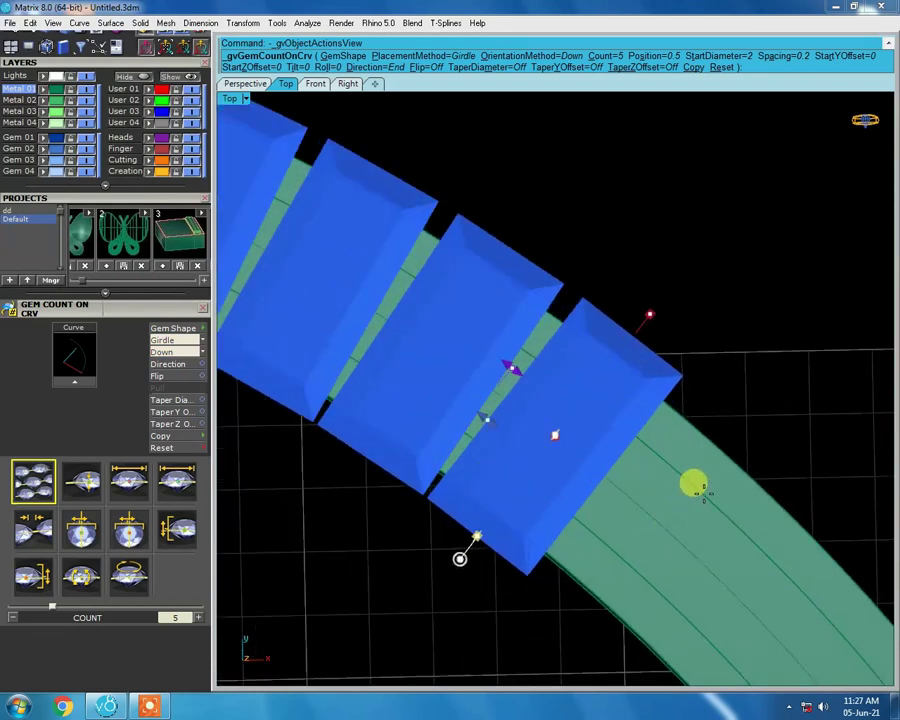
pyautogui.scroll(2, 633, 556)
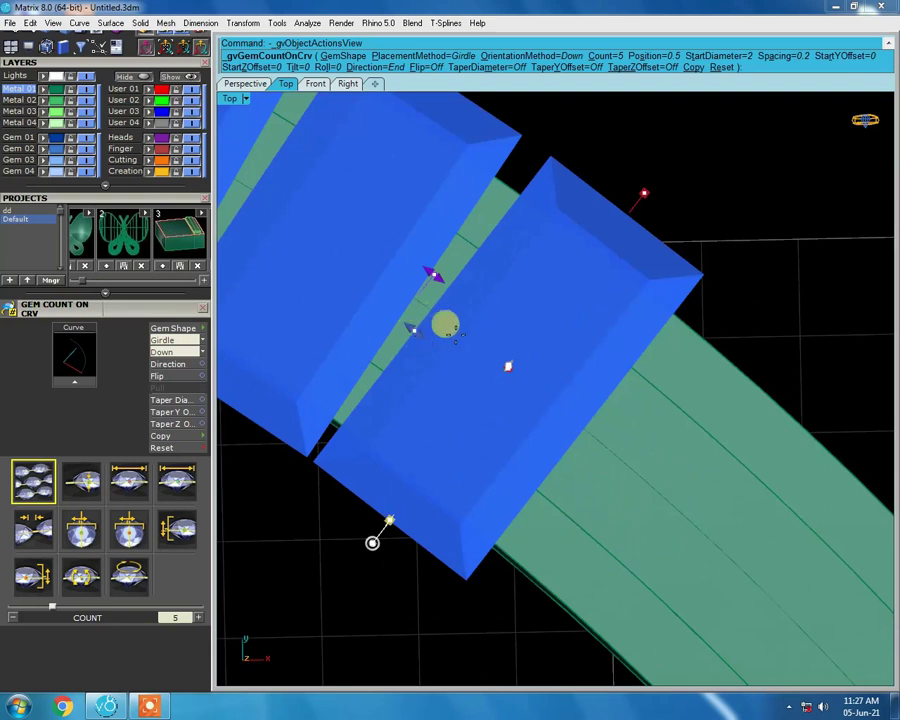
pyautogui.scroll(-2, 576, 395)
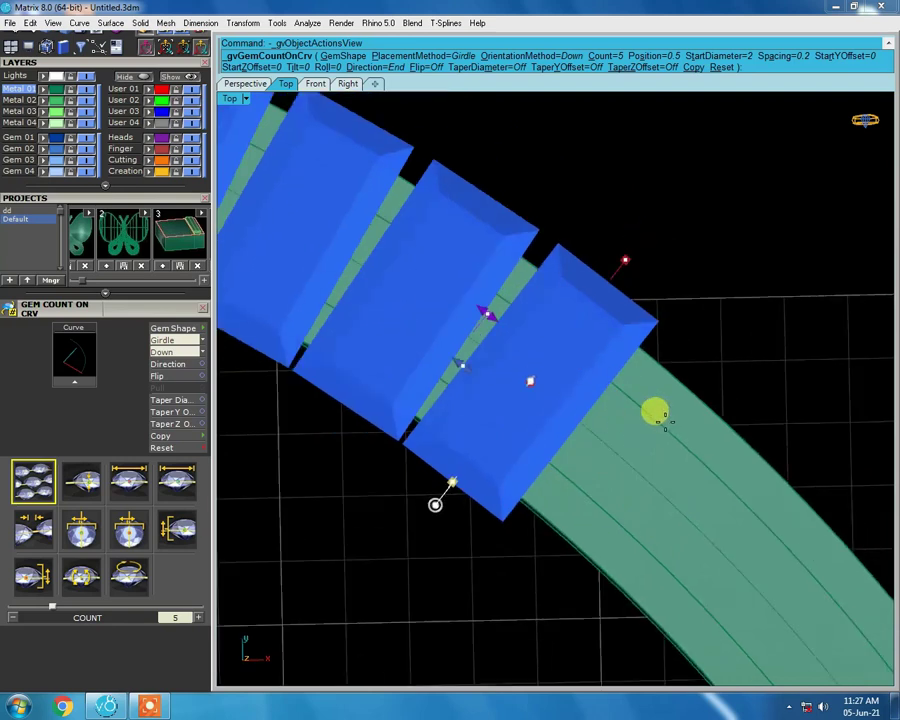
pyautogui.moveTo(615, 470); pyautogui.dragTo(650, 425, button='right')
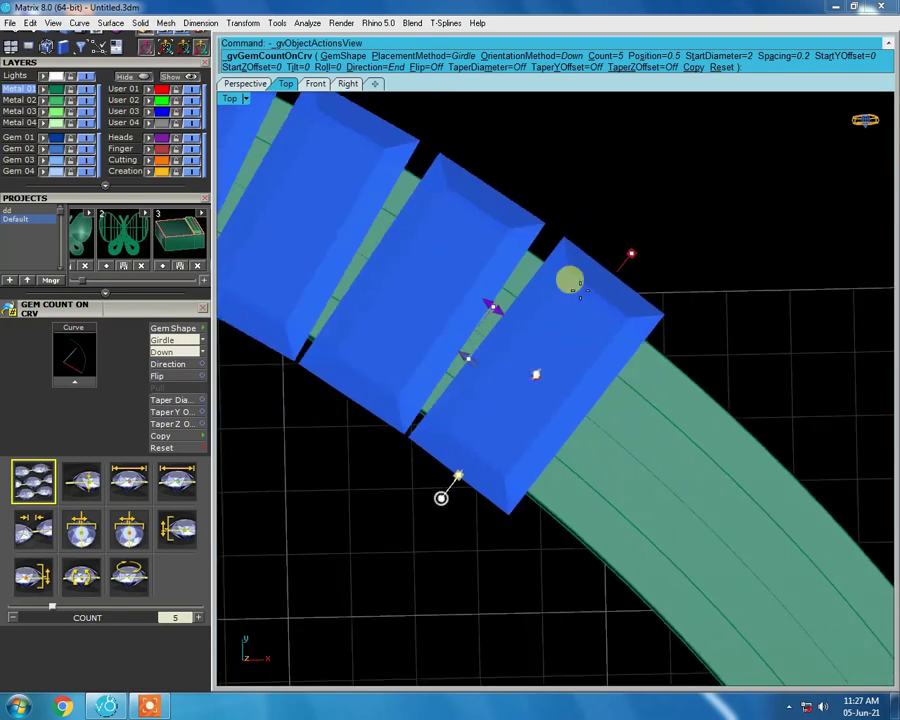
pyautogui.moveTo(436, 318); pyautogui.dragTo(490, 347)
# Slide the baguette row along the centre curve toward the band's end
pyautogui.moveTo(490, 347)
pyautogui.mouseDown(button='right')
pyautogui.moveTo(438, 308)
pyautogui.moveTo(606, 280)
pyautogui.moveTo(564, 344)
pyautogui.moveTo(478, 290)
pyautogui.mouseUp(button='right')
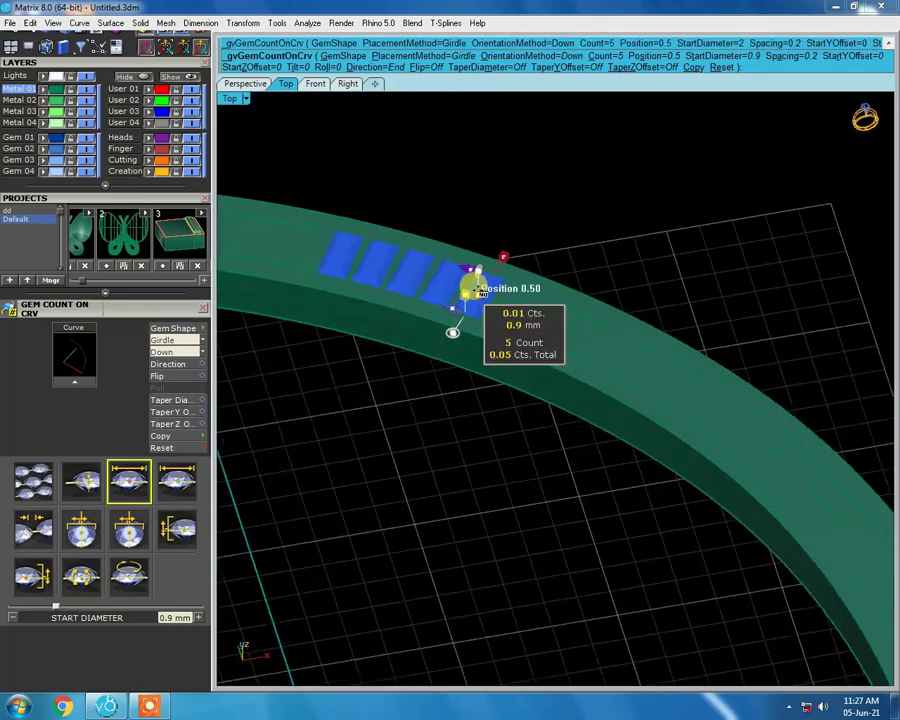
pyautogui.scroll(-2, 478, 290)
pyautogui.scroll(4, 478, 290)
pyautogui.scroll(-2, 478, 290)
pyautogui.moveTo(424, 294); pyautogui.dragTo(562, 352)
pyautogui.scroll(3, 484, 291)
pyautogui.scroll(-3, 480, 394)
pyautogui.moveTo(480, 394); pyautogui.dragTo(657, 436, button='right')
pyautogui.scroll(3, 469, 343)
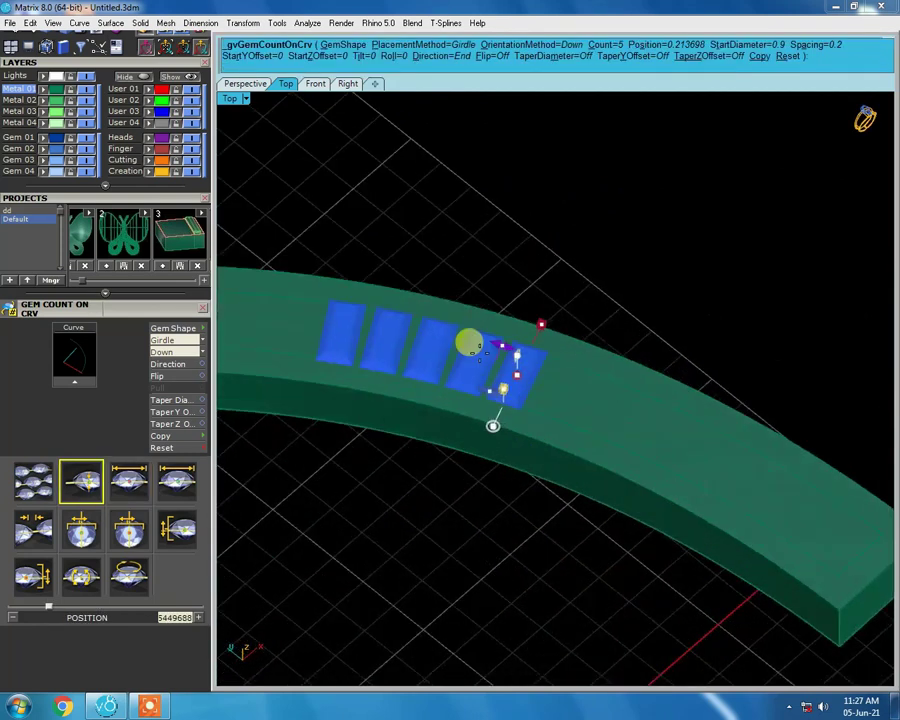
pyautogui.moveTo(537, 377); pyautogui.dragTo(748, 504)
pyautogui.moveTo(360, 328); pyautogui.dragTo(597, 502, button='right')
pyautogui.scroll(3, 597, 502)
pyautogui.moveTo(587, 277); pyautogui.dragTo(725, 410)
pyautogui.scroll(-3, 773, 358)
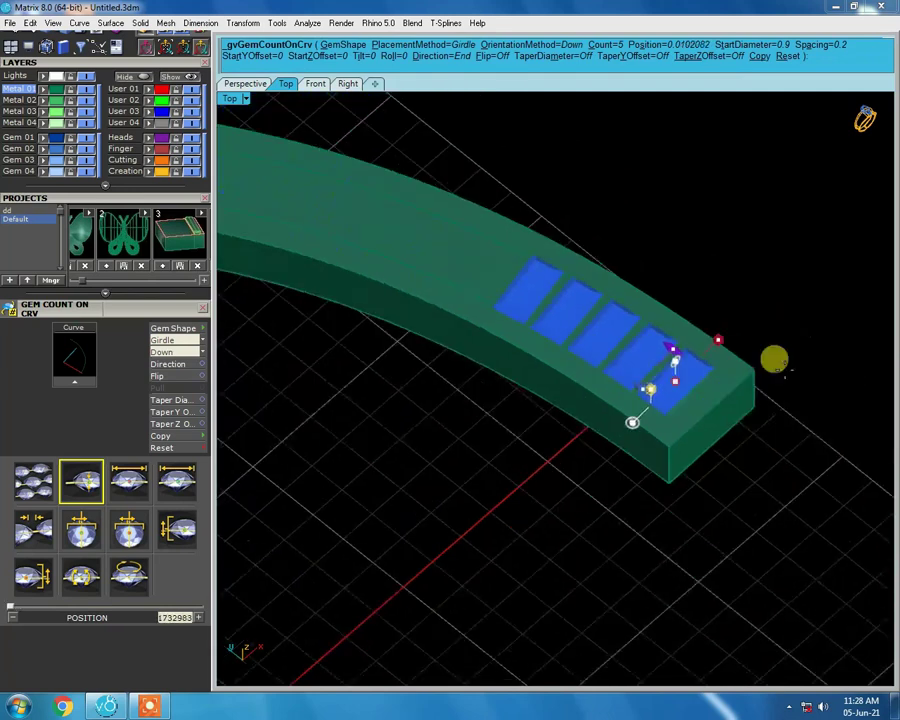
pyautogui.scroll(3, 825, 394)
pyautogui.scroll(5, 650, 563)
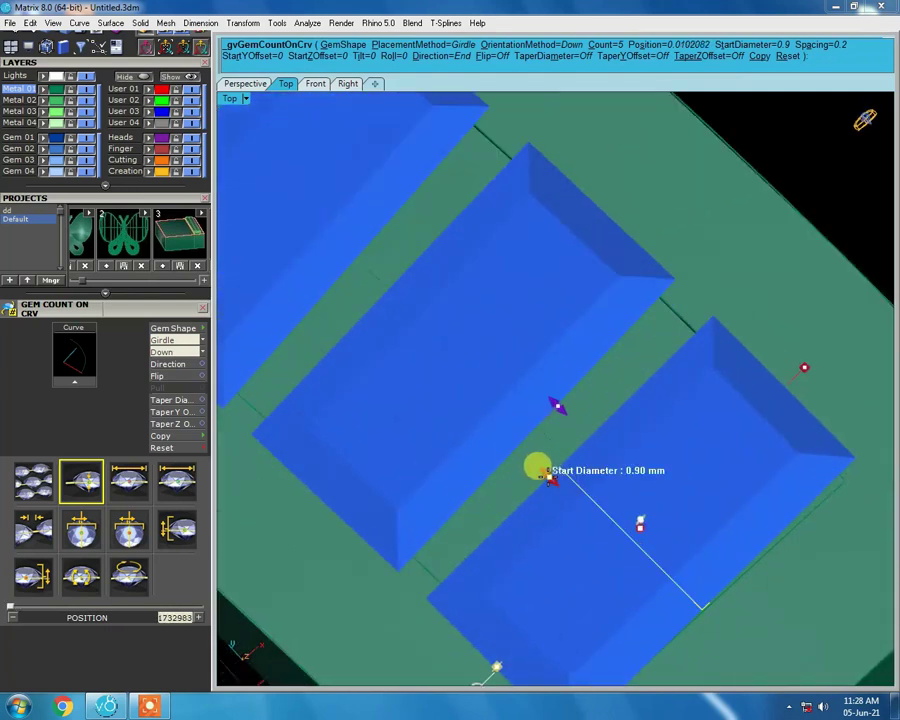
# Set the baguette spacing to 0 mm so the stones sit packed together
pyautogui.moveTo(557, 402); pyautogui.dragTo(589, 432)
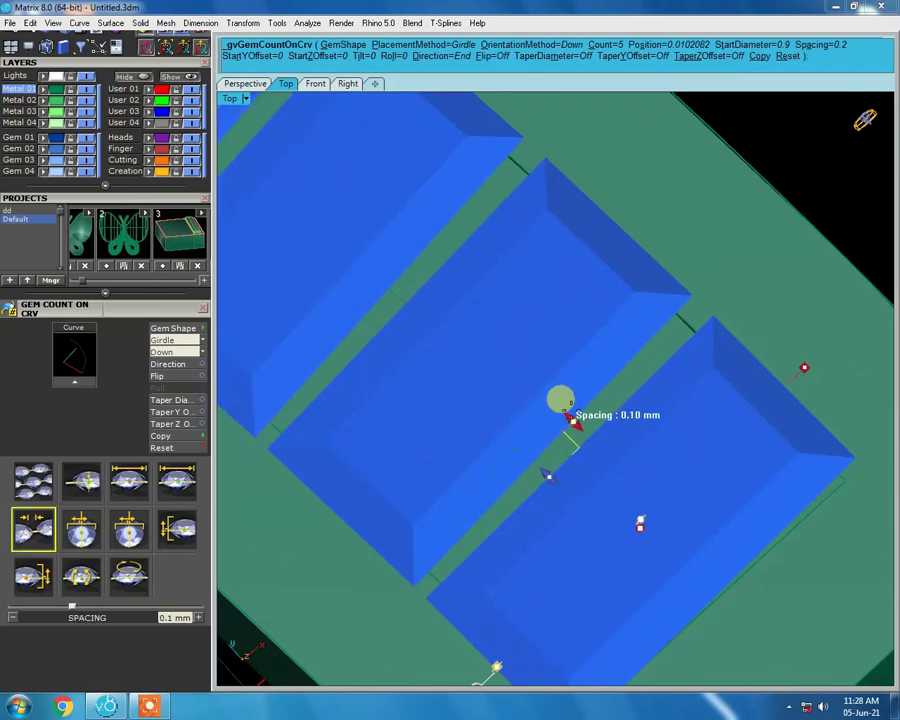
pyautogui.scroll(-5, 589, 434)
pyautogui.scroll(-3, 713, 418)
pyautogui.moveTo(643, 428)
pyautogui.mouseDown(button='right')
pyautogui.moveTo(515, 289)
pyautogui.moveTo(330, 326)
pyautogui.mouseUp(button='right')
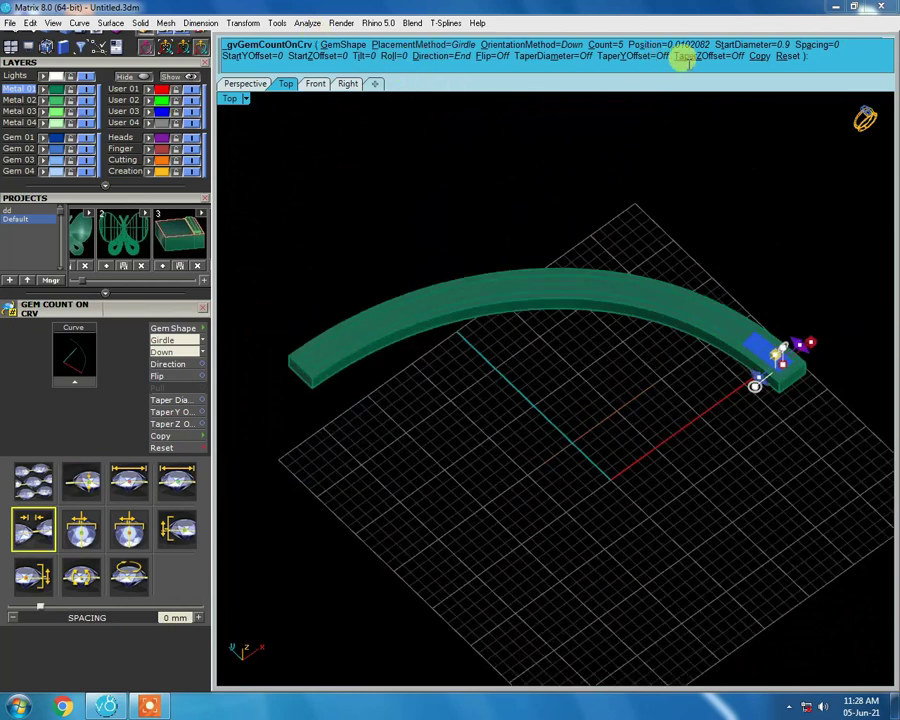
# Set the gem Count to 200 so baguettes fill the band top, and inspect the row
pyautogui.click(603, 45)
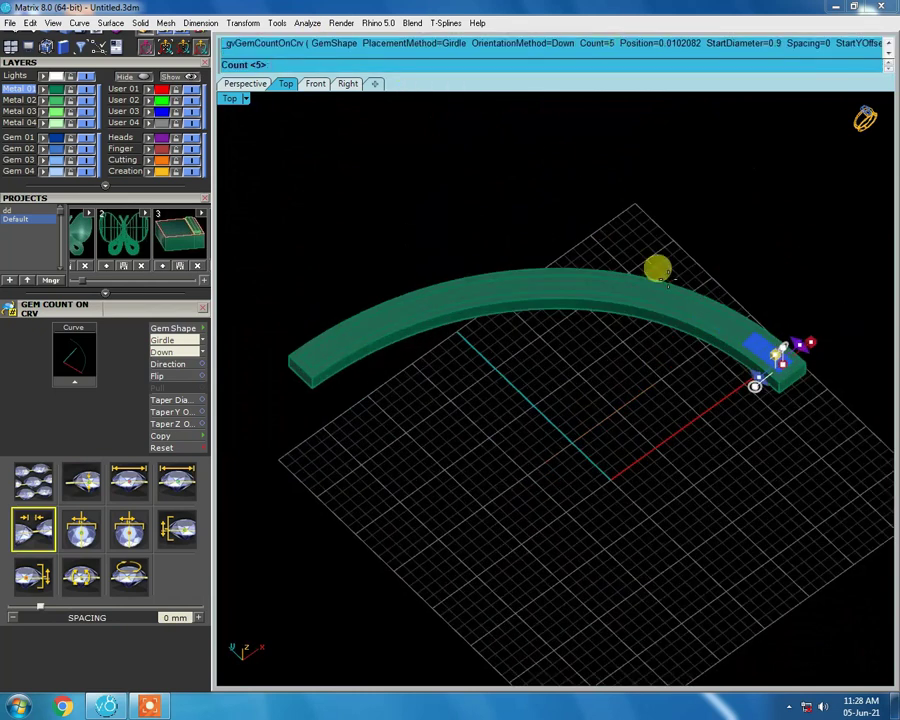
pyautogui.write('200')
pyautogui.press('Return')
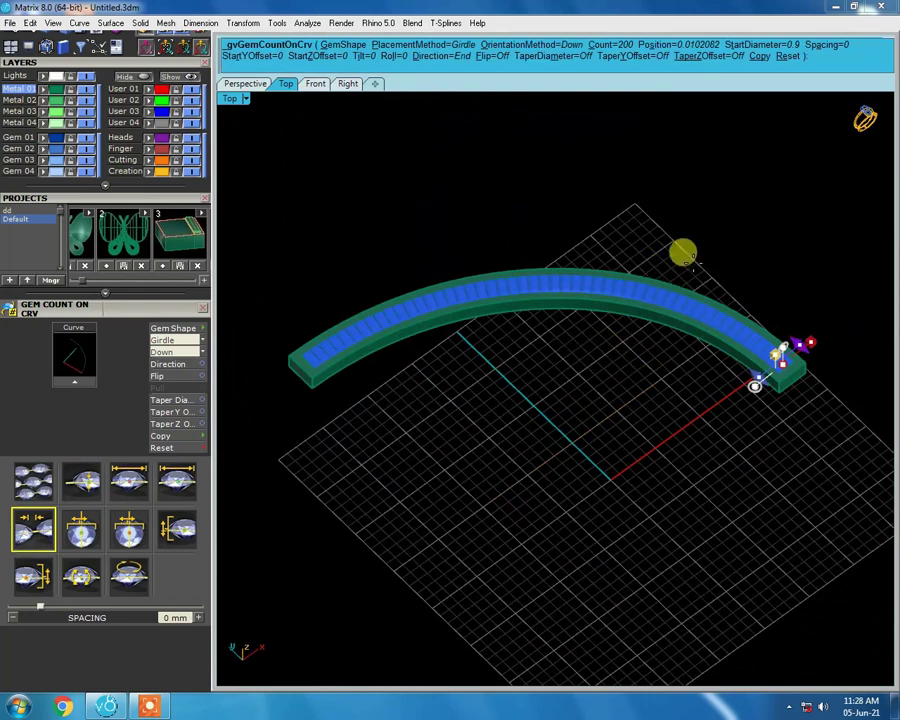
pyautogui.scroll(3, 300, 380)
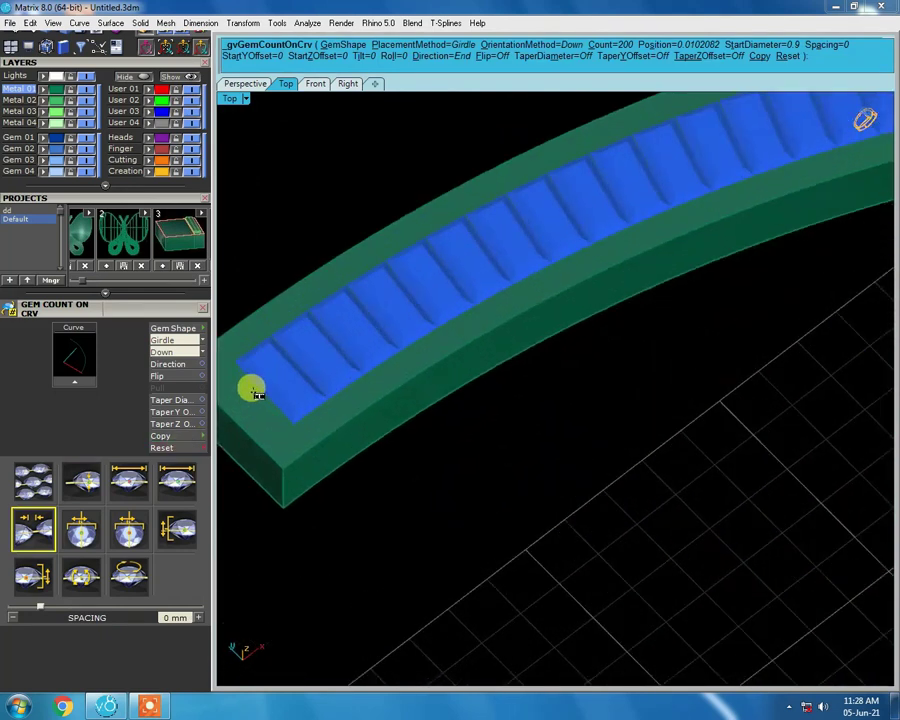
pyautogui.scroll(2, 330, 385)
pyautogui.scroll(-2, 345, 395)
pyautogui.scroll(-3, 378, 318)
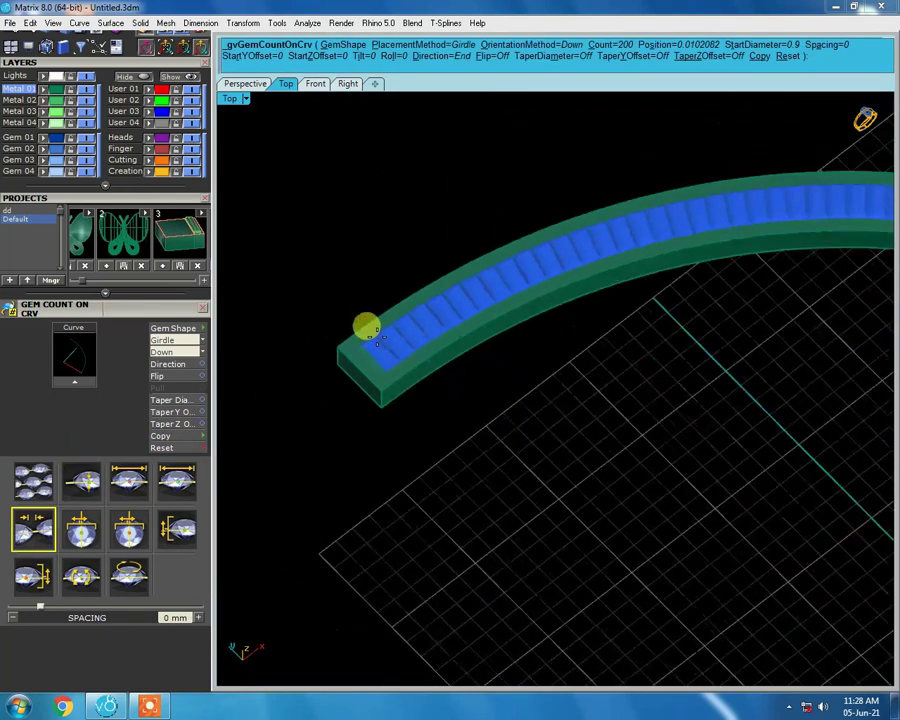
pyautogui.scroll(3, 378, 298)
pyautogui.scroll(2, 438, 422)
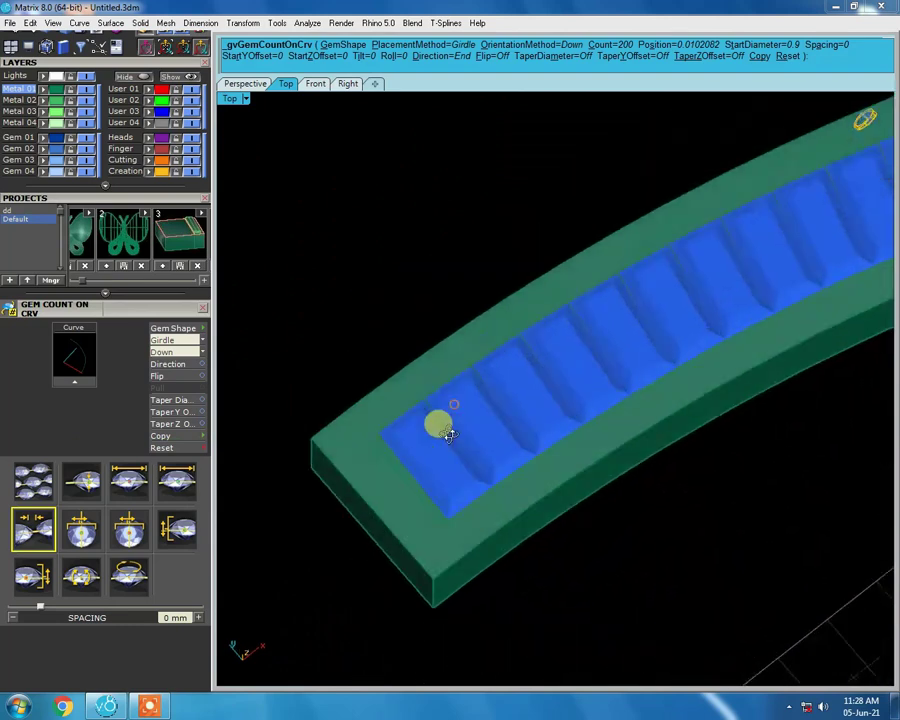
pyautogui.scroll(2, 406, 502)
pyautogui.scroll(1, 413, 452)
pyautogui.scroll(-2, 330, 405)
pyautogui.scroll(-2, 313, 402)
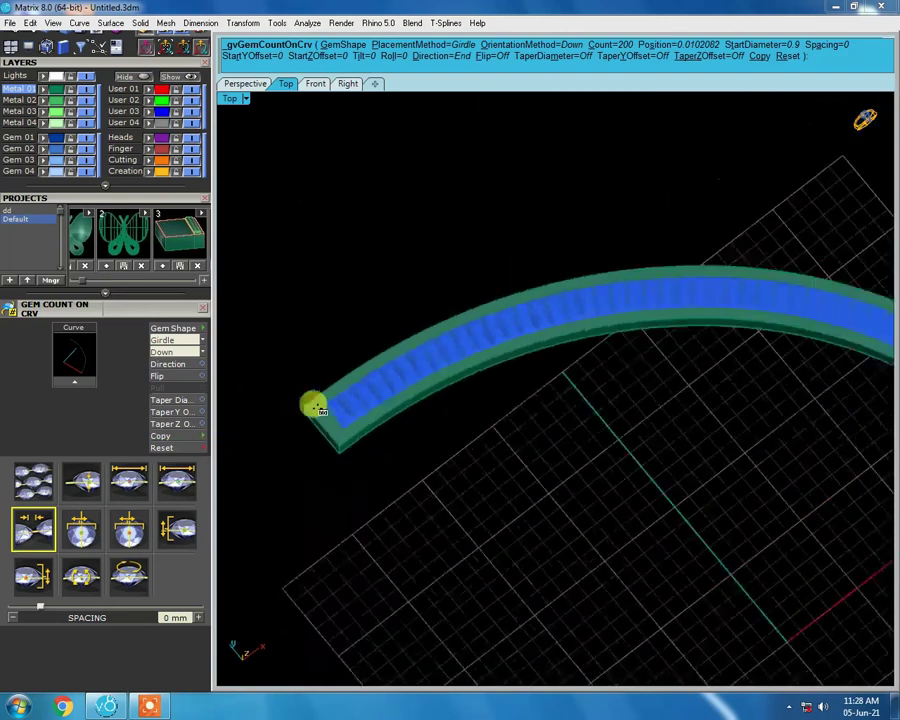
pyautogui.scroll(-2, 313, 402)
pyautogui.scroll(2, 640, 420)
pyautogui.scroll(3, 578, 410)
pyautogui.scroll(2, 536, 363)
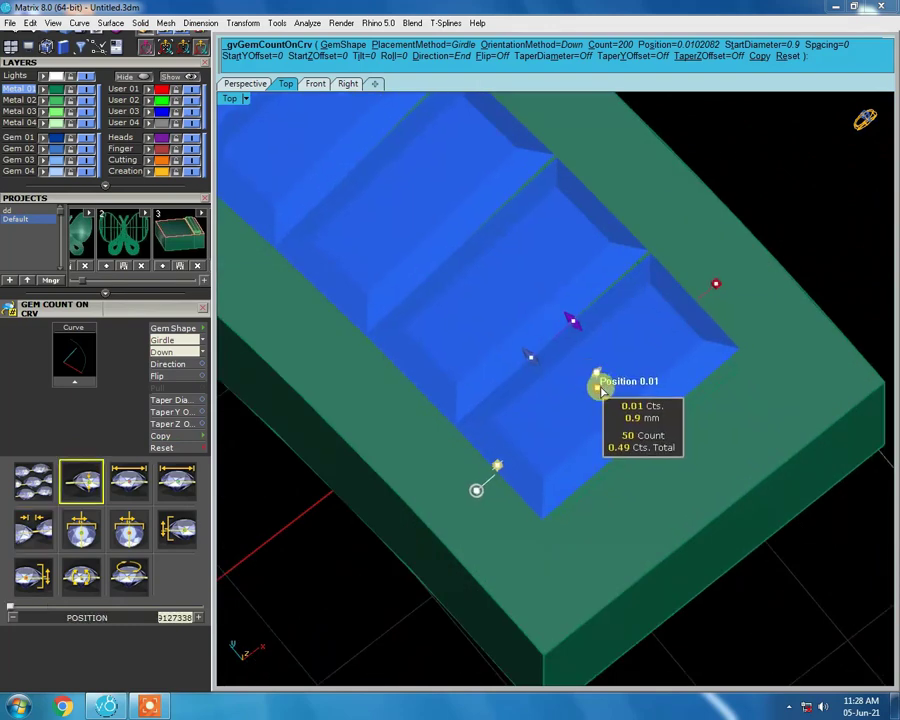
pyautogui.scroll(-3, 601, 390)
pyautogui.scroll(-2, 732, 392)
pyautogui.scroll(-1, 744, 414)
pyautogui.scroll(-1, 423, 370)
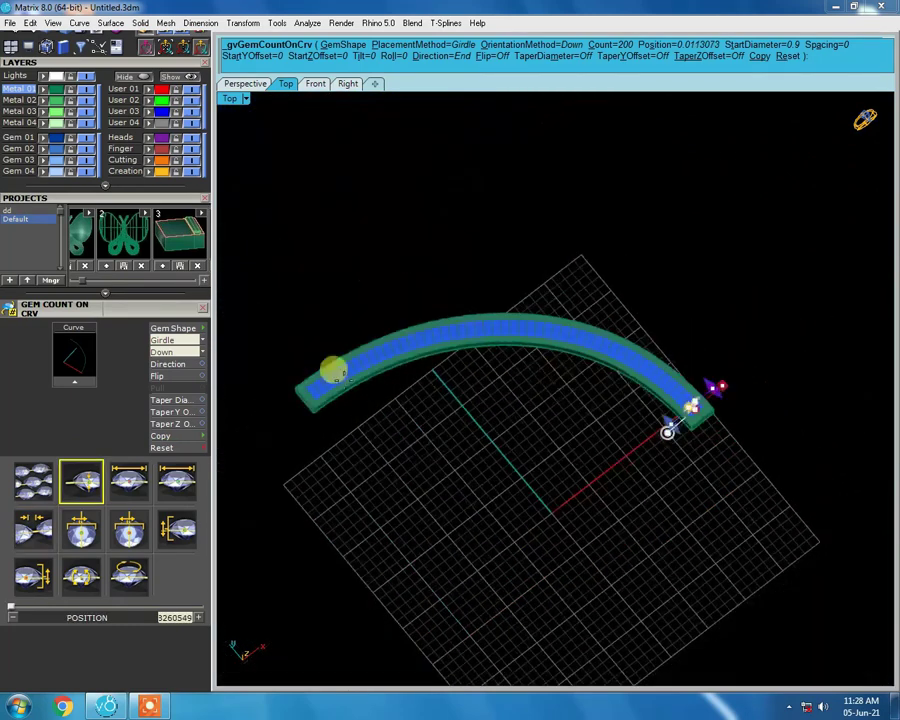
pyautogui.scroll(3, 267, 408)
pyautogui.scroll(2, 249, 392)
pyautogui.scroll(-1, 263, 416)
pyautogui.scroll(-2, 270, 404)
pyautogui.scroll(-3, 273, 405)
# Check the band's end cap and finish placing the baguette row
pyautogui.moveTo(542, 506); pyautogui.dragTo(590, 295, button='right')
pyautogui.scroll(3, 412, 390)
pyautogui.moveTo(420, 398); pyautogui.dragTo(578, 390, button='right')
pyautogui.rightClick(679, 346)
pyautogui.moveTo(679, 346)
pyautogui.mouseDown(button='right')
pyautogui.moveTo(623, 388)
pyautogui.moveTo(635, 462)
pyautogui.mouseUp(button='right')
# Select the gem row and lower it in Front view so it sits into the band top
pyautogui.click(617, 435)
pyautogui.hotkey('ctrl', 'F2')
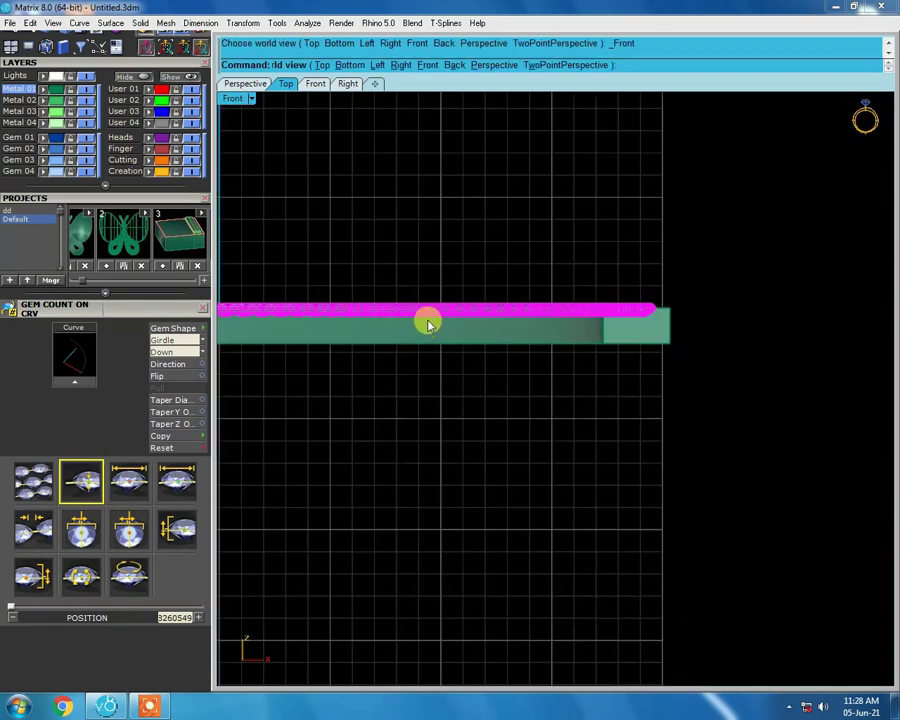
pyautogui.scroll(3, 586, 289)
pyautogui.scroll(-2, 475, 343)
pyautogui.scroll(3, 475, 343)
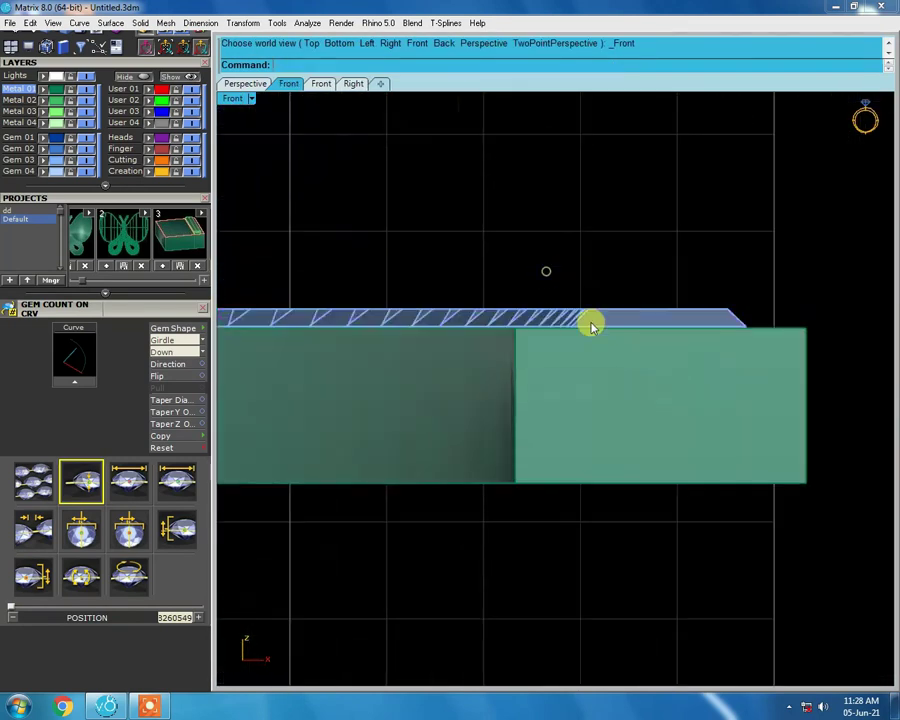
pyautogui.scroll(2, 591, 321)
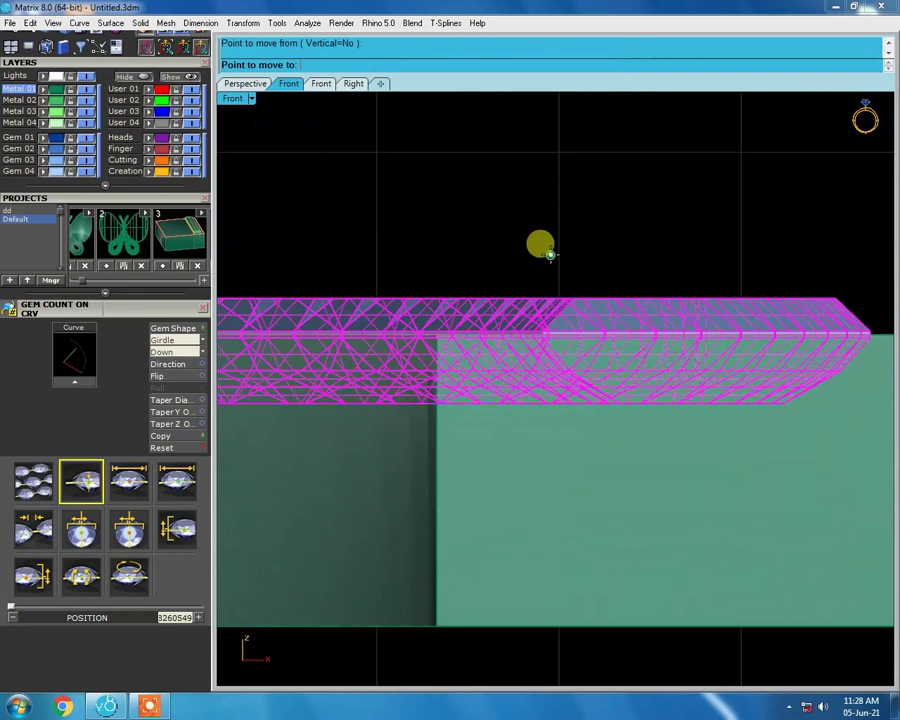
pyautogui.click(540, 262)
pyautogui.moveTo(564, 278)
pyautogui.mouseDown(button='right')
pyautogui.moveTo(580, 434)
pyautogui.moveTo(560, 428)
pyautogui.mouseUp(button='right')
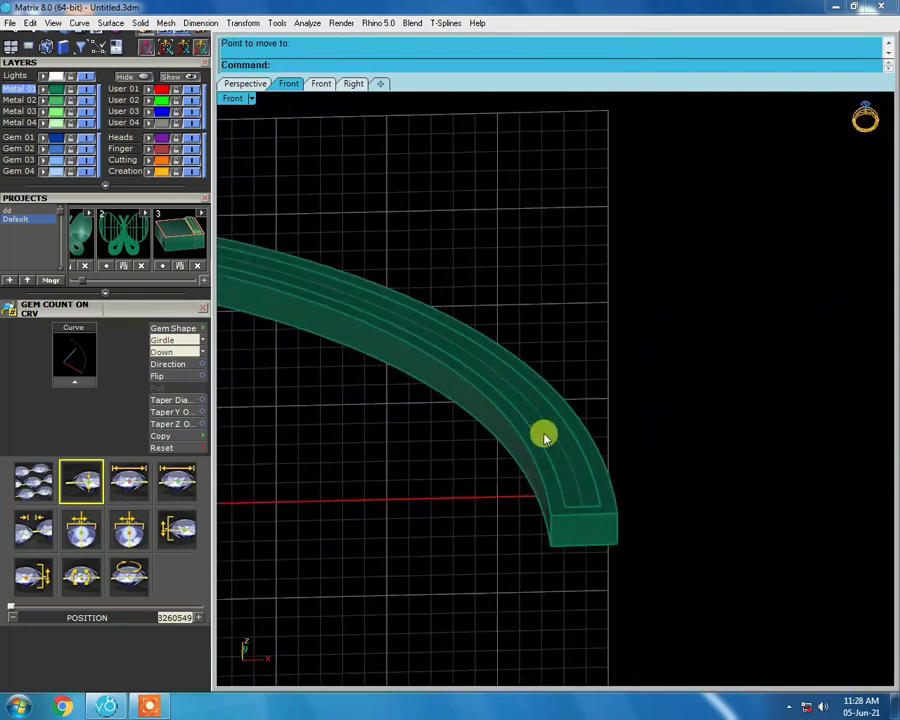
pyautogui.moveTo(551, 455)
pyautogui.mouseDown(button='right')
pyautogui.moveTo(606, 244)
pyautogui.moveTo(558, 385)
pyautogui.moveTo(524, 348)
pyautogui.moveTo(677, 316)
pyautogui.moveTo(699, 414)
pyautogui.moveTo(684, 322)
pyautogui.mouseUp(button='right')
# Check the set baguettes from front, oblique and top views
pyautogui.write('f')
pyautogui.press('Return')
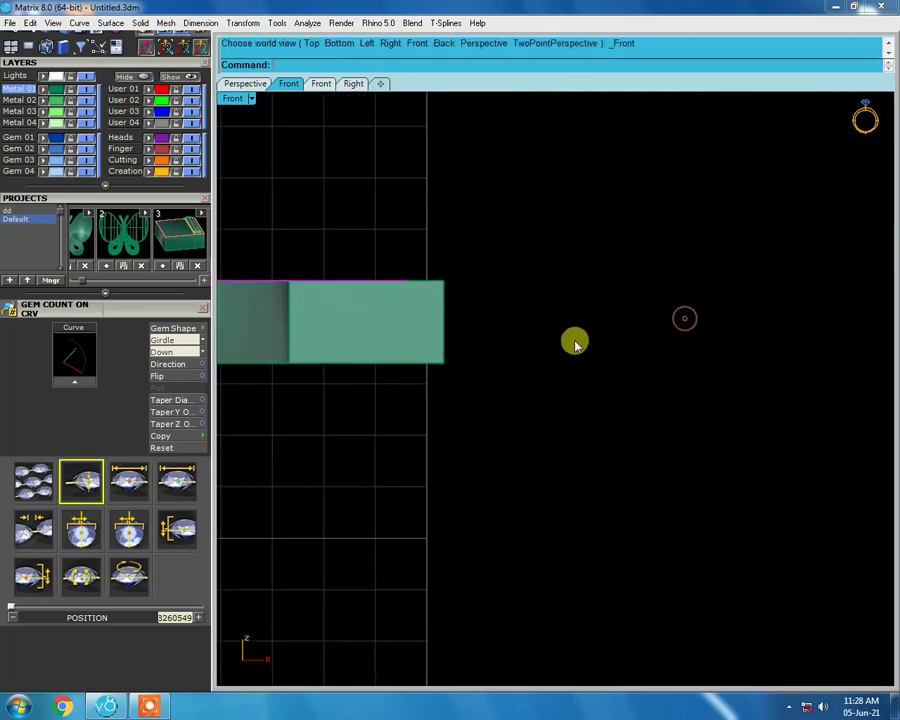
pyautogui.write('m')
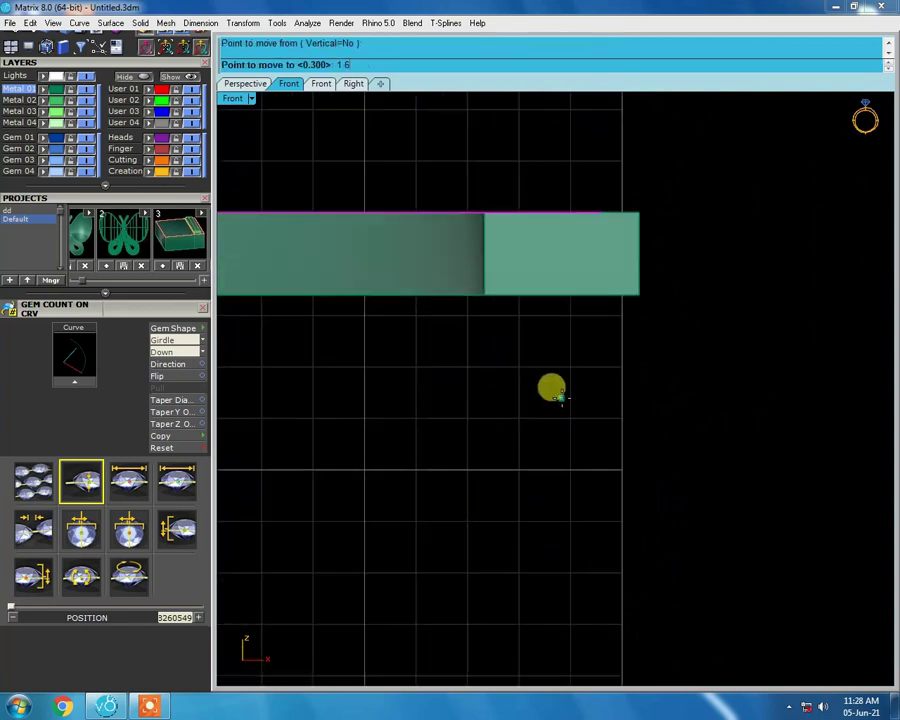
pyautogui.moveTo(574, 523)
pyautogui.mouseDown(button='right')
pyautogui.moveTo(530, 468)
pyautogui.moveTo(617, 281)
pyautogui.moveTo(655, 382)
pyautogui.moveTo(620, 565)
pyautogui.moveTo(502, 362)
pyautogui.moveTo(562, 257)
pyautogui.moveTo(502, 362)
pyautogui.mouseUp(button='right')
pyautogui.write('t')
pyautogui.press('Return')
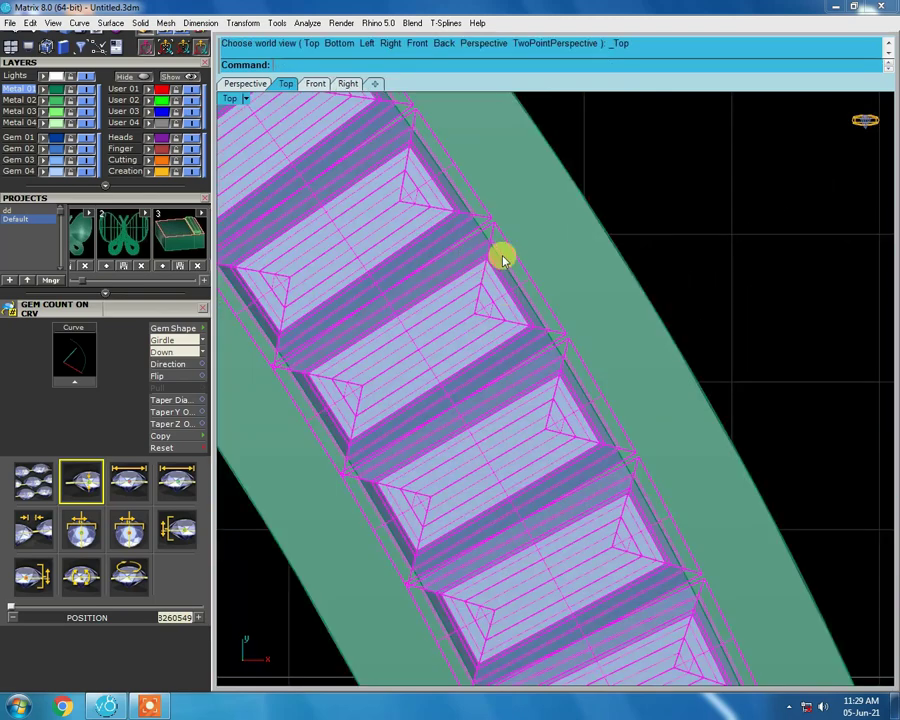
# Select and hide the gem row, then undo the hide
pyautogui.scroll(2, 545, 240)
pyautogui.scroll(-1, 320, 462)
pyautogui.scroll(-3, 612, 267)
pyautogui.press('Escape')
pyautogui.click(532, 437)
pyautogui.hotkey('ctrl', 'h')
pyautogui.moveTo(532, 437)
pyautogui.mouseDown(button='right')
pyautogui.moveTo(494, 348)
pyautogui.moveTo(530, 322)
pyautogui.mouseUp(button='right')
pyautogui.scroll(2, 494, 348)
pyautogui.hotkey('ctrl', 'z')
# Reselect the 18 gems and hide them again, leaving only the band
pyautogui.scroll(2, 530, 300)
pyautogui.click(541, 313)
pyautogui.scroll(-2, 548, 368)
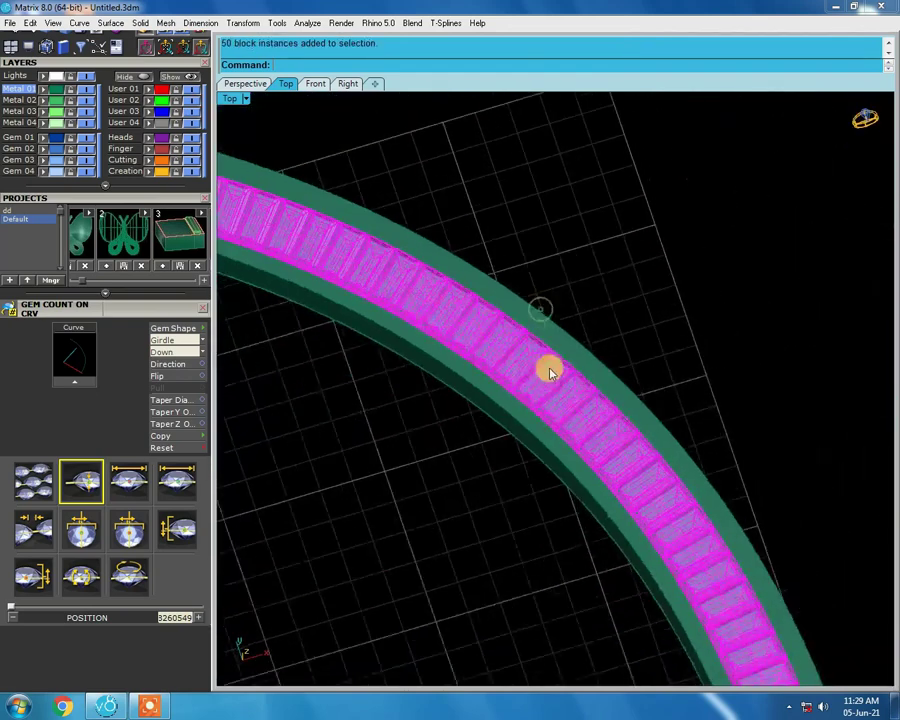
pyautogui.scroll(-1, 548, 368)
pyautogui.scroll(-1, 548, 368)
pyautogui.hotkey('ctrl', 'h')
pyautogui.scroll(-2, 551, 371)
pyautogui.moveTo(315, 262)
pyautogui.mouseDown(button='right')
pyautogui.moveTo(492, 322)
pyautogui.moveTo(530, 394)
pyautogui.mouseUp(button='right')
pyautogui.write('t')
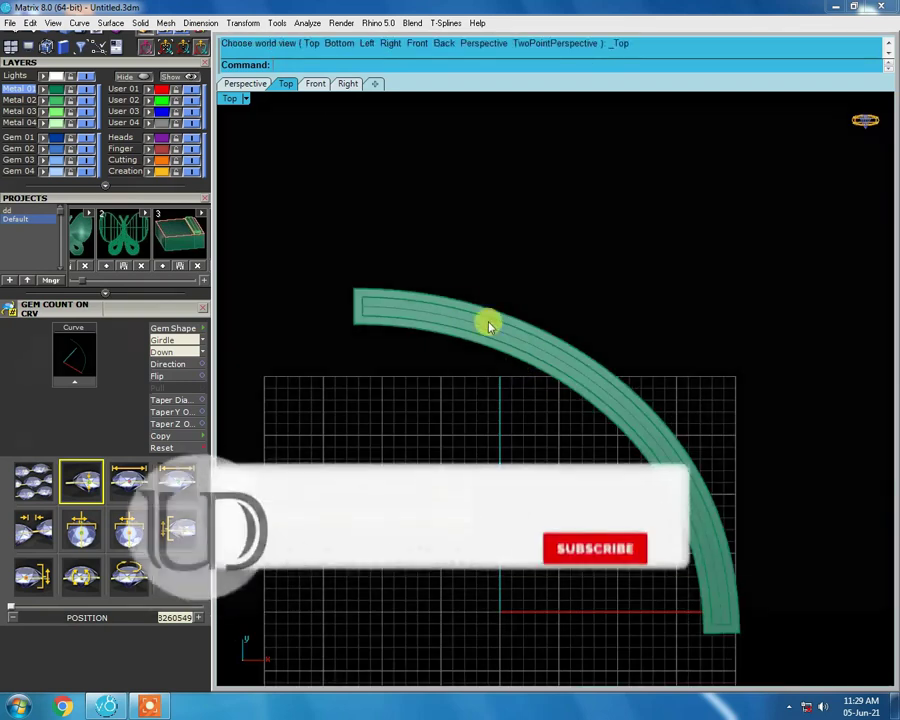
# Add a linear dimension across the band's end, measuring 1.96
pyautogui.scroll(3, 510, 341)
pyautogui.scroll(-3, 512, 343)
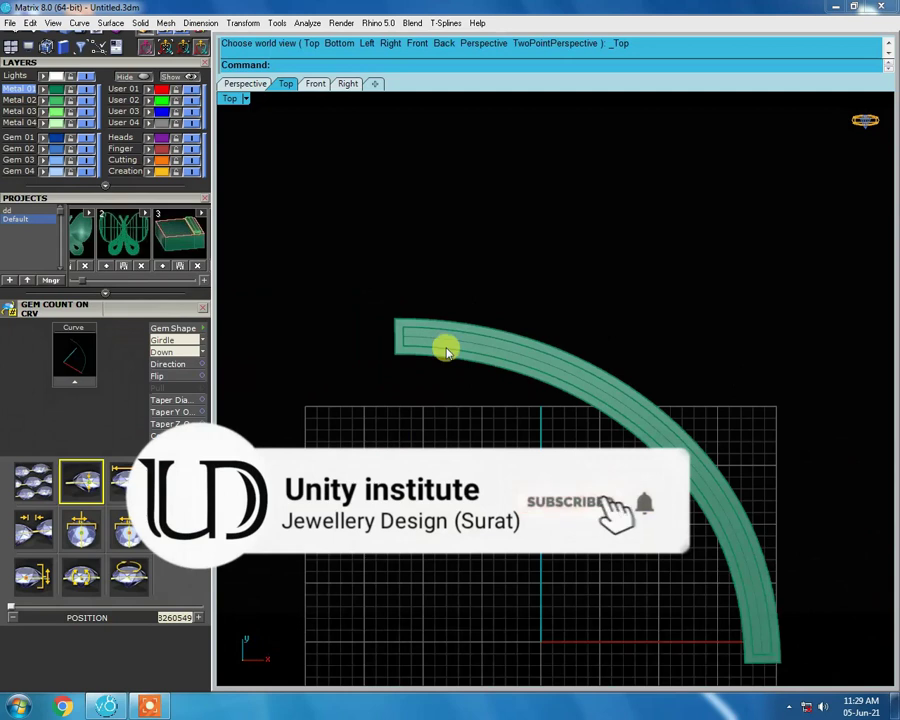
pyautogui.moveTo(620, 640); pyautogui.dragTo(605, 510, button='right')
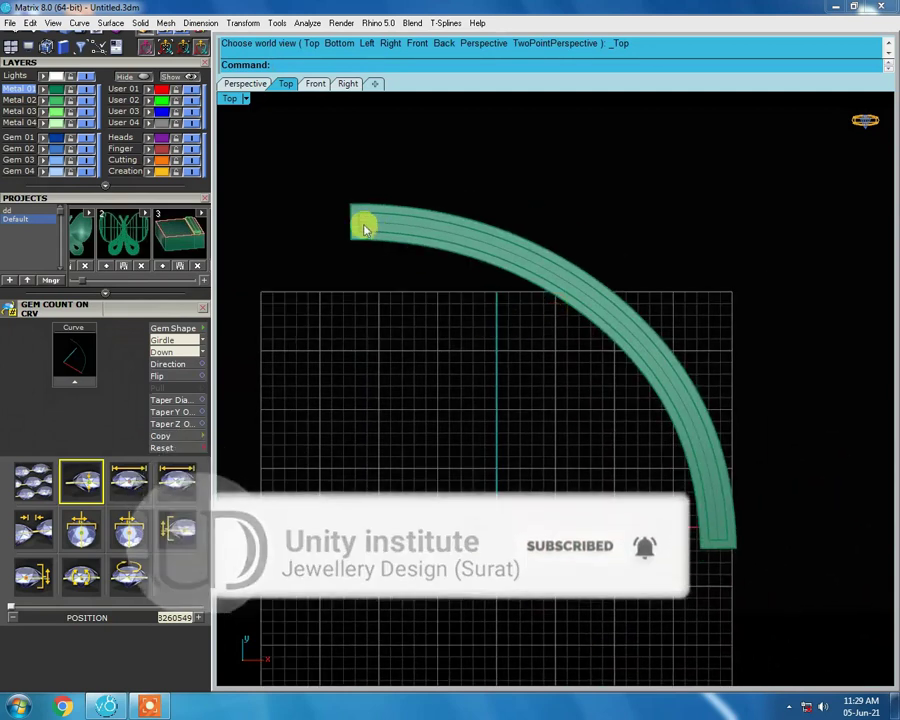
pyautogui.scroll(3, 374, 225)
pyautogui.scroll(2, 396, 286)
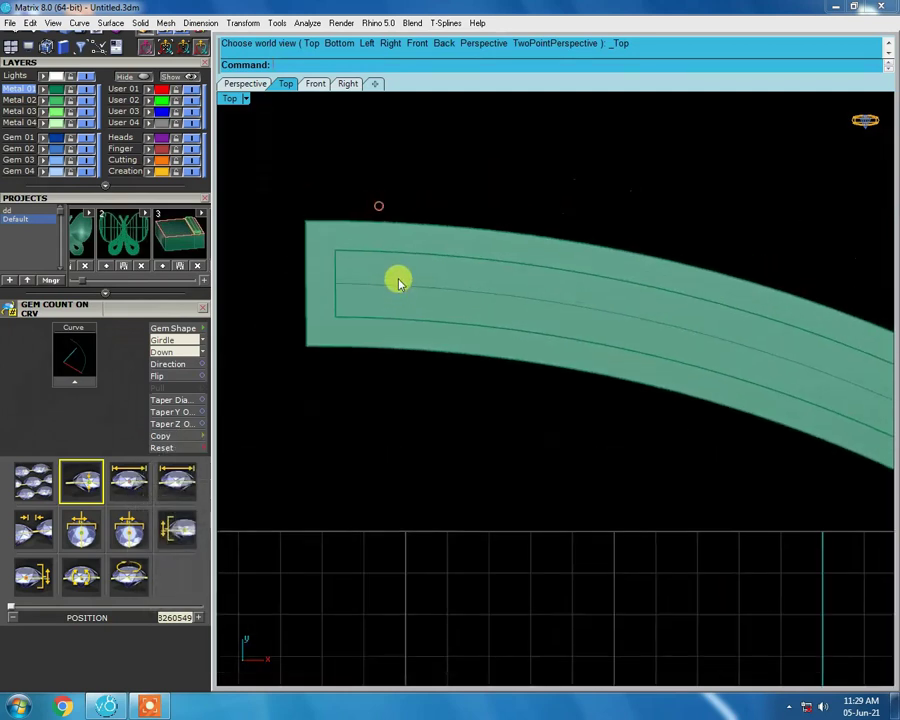
pyautogui.scroll(1, 435, 220)
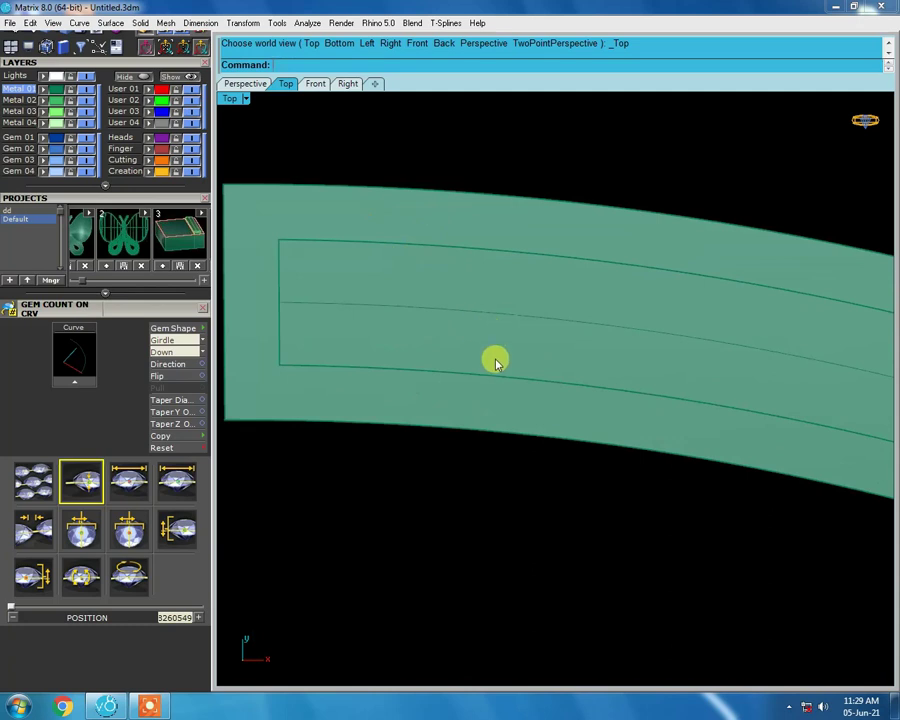
pyautogui.click(519, 231)
pyautogui.scroll(-2, 480, 235)
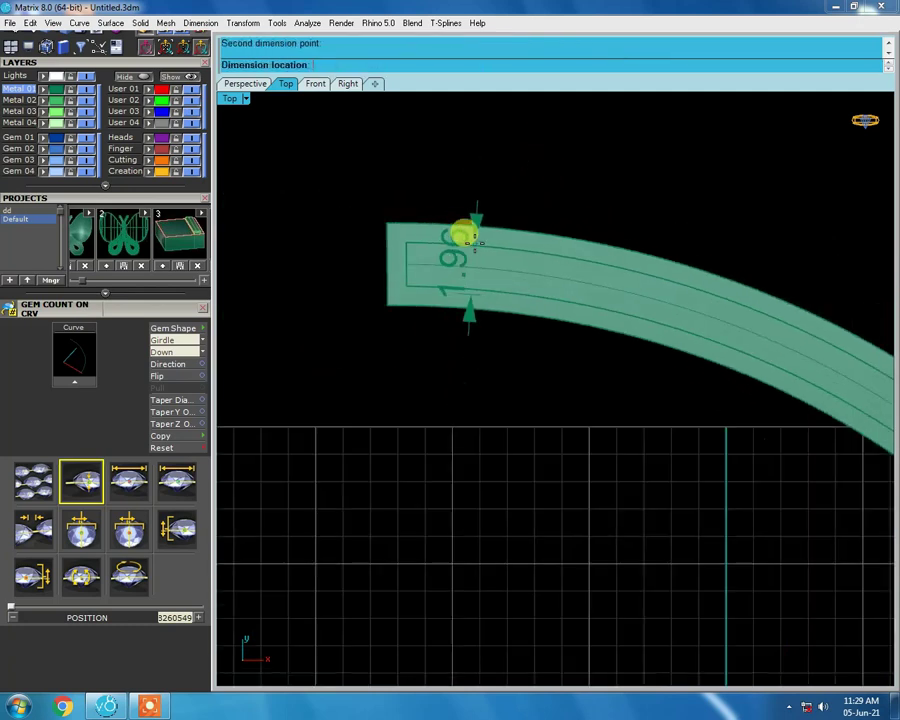
pyautogui.click(462, 231)
pyautogui.scroll(-1, 500, 300)
pyautogui.scroll(1, 540, 355)
pyautogui.scroll(1, 520, 380)
pyautogui.scroll(5, 149, 209)
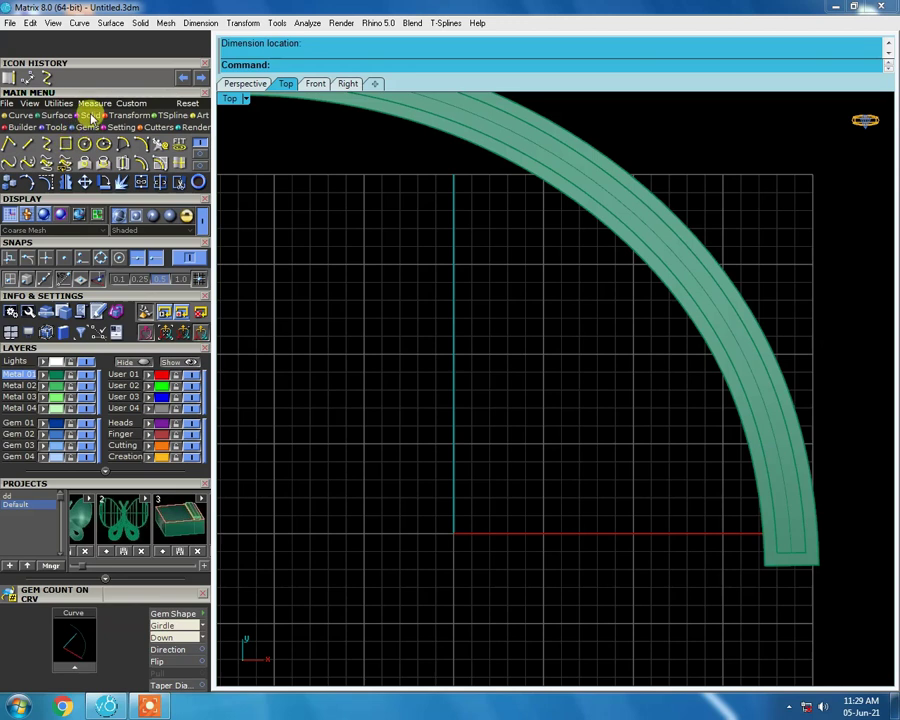
# Create a box of width 2 at the origin in Top view
pyautogui.click(37, 158)
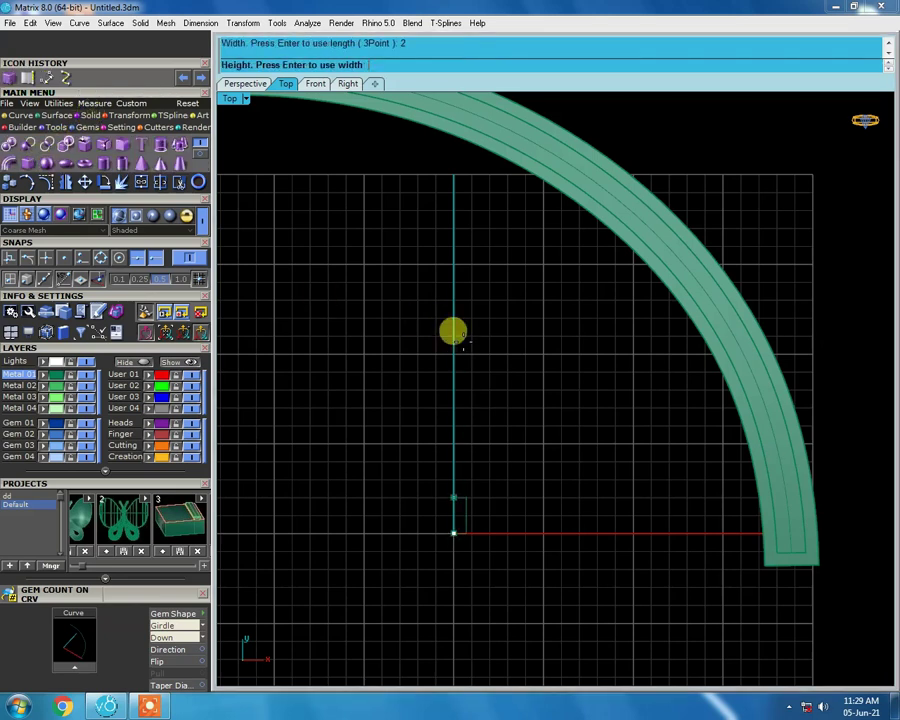
pyautogui.scroll(5, 444, 515)
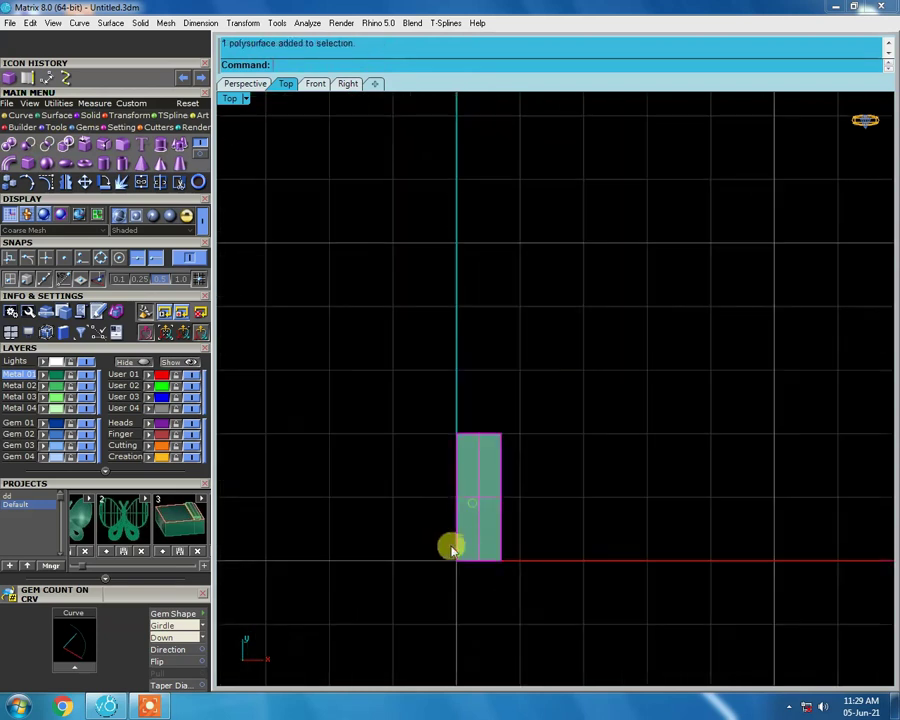
pyautogui.scroll(-3, 475, 515)
pyautogui.scroll(2, 492, 528)
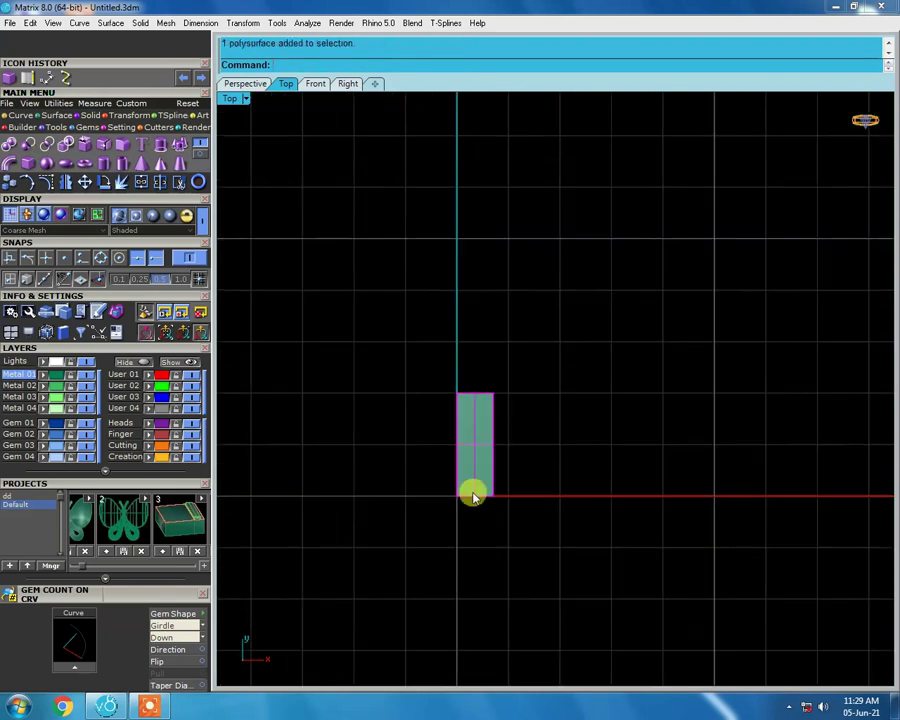
pyautogui.scroll(3, 472, 492)
pyautogui.scroll(-3, 466, 302)
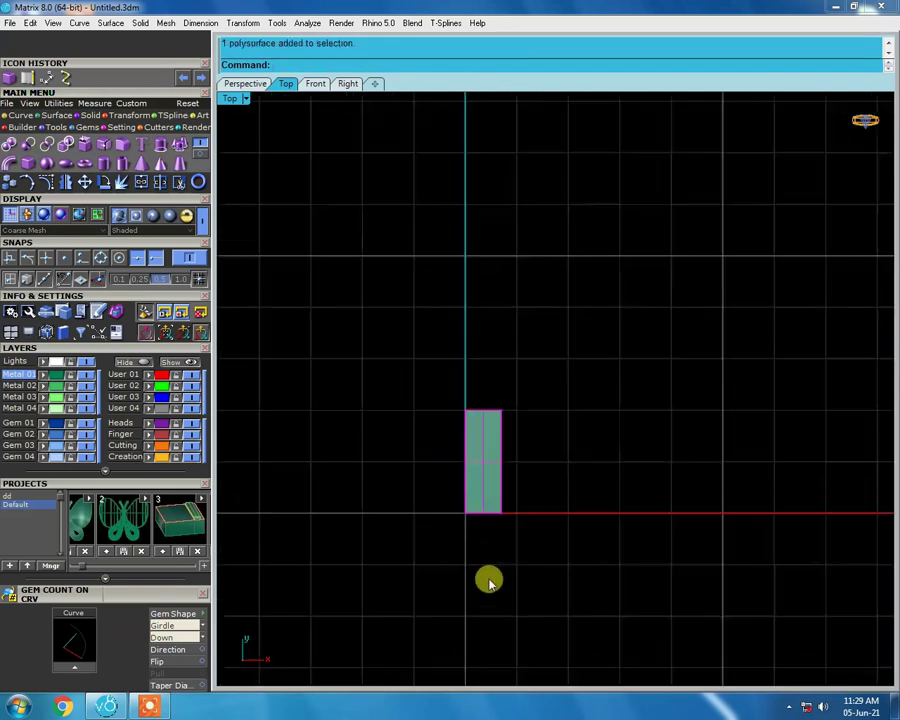
pyautogui.keyDown('ctrl'); pyautogui.keyDown('shift'); pyautogui.moveTo(488, 578); pyautogui.dragTo(452, 400, button='right'); pyautogui.keyUp('shift'); pyautogui.keyUp('ctrl')
pyautogui.scroll(-3, 455, 425)
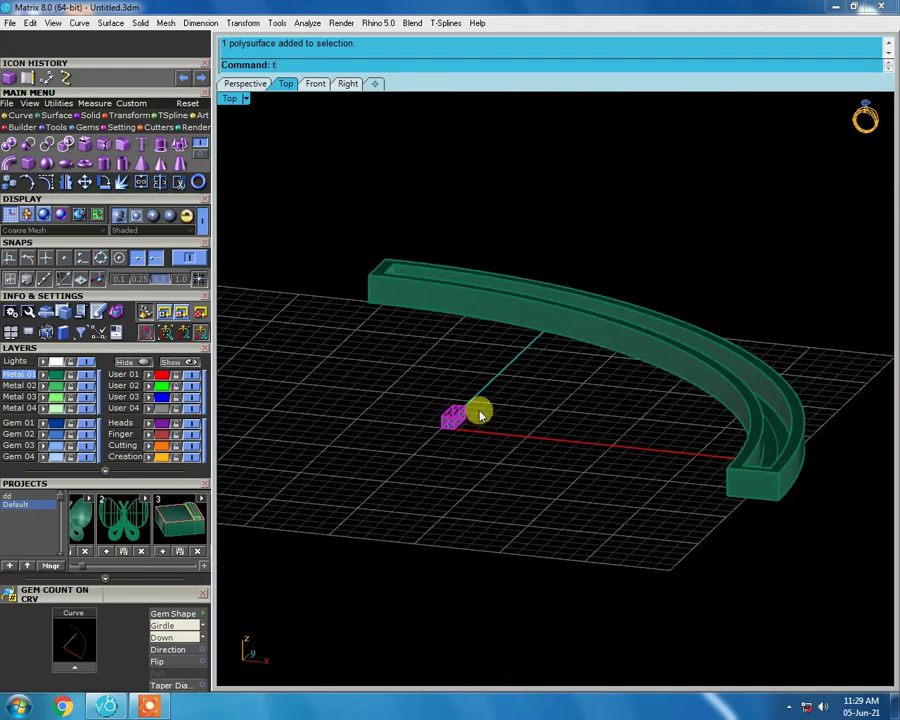
pyautogui.keyDown('ctrl'); pyautogui.keyDown('shift'); pyautogui.moveTo(480, 415); pyautogui.dragTo(492, 486, button='right'); pyautogui.keyUp('shift'); pyautogui.keyUp('ctrl')
pyautogui.scroll(2, 474, 468)
# Select the new box and inspect it beside the band from front and angled views
pyautogui.click(479, 499)
pyautogui.scroll(-2, 479, 499)
pyautogui.scroll(2, 321, 148)
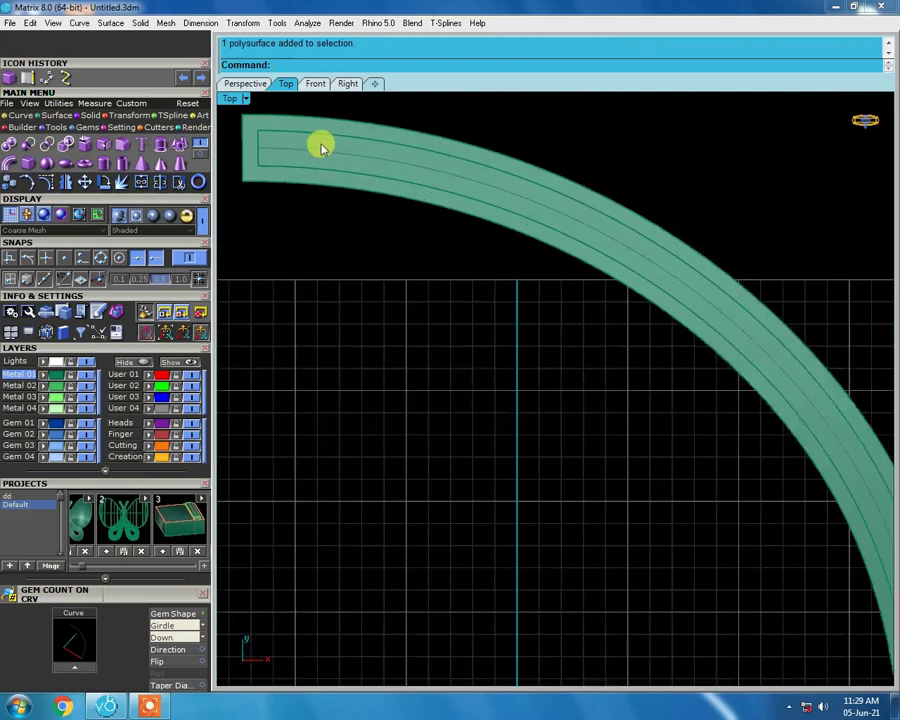
pyautogui.scroll(-2, 504, 458)
pyautogui.hotkey('ctrl', 'F2')
pyautogui.moveTo(518, 392)
pyautogui.keyDown('ctrl'); pyautogui.keyDown('shift'); pyautogui.mouseDown(button='right')
pyautogui.moveTo(528, 438)
pyautogui.moveTo(506, 312)
pyautogui.mouseUp(button='right'); pyautogui.keyUp('shift'); pyautogui.keyUp('ctrl')
pyautogui.scroll(3, 506, 312)
pyautogui.scroll(2, 430, 245)
pyautogui.scroll(1, 428, 195)
pyautogui.scroll(-3, 446, 178)
pyautogui.keyDown('ctrl'); pyautogui.keyDown('shift'); pyautogui.moveTo(488, 219); pyautogui.dragTo(472, 184, button='right'); pyautogui.keyUp('shift'); pyautogui.keyUp('ctrl')
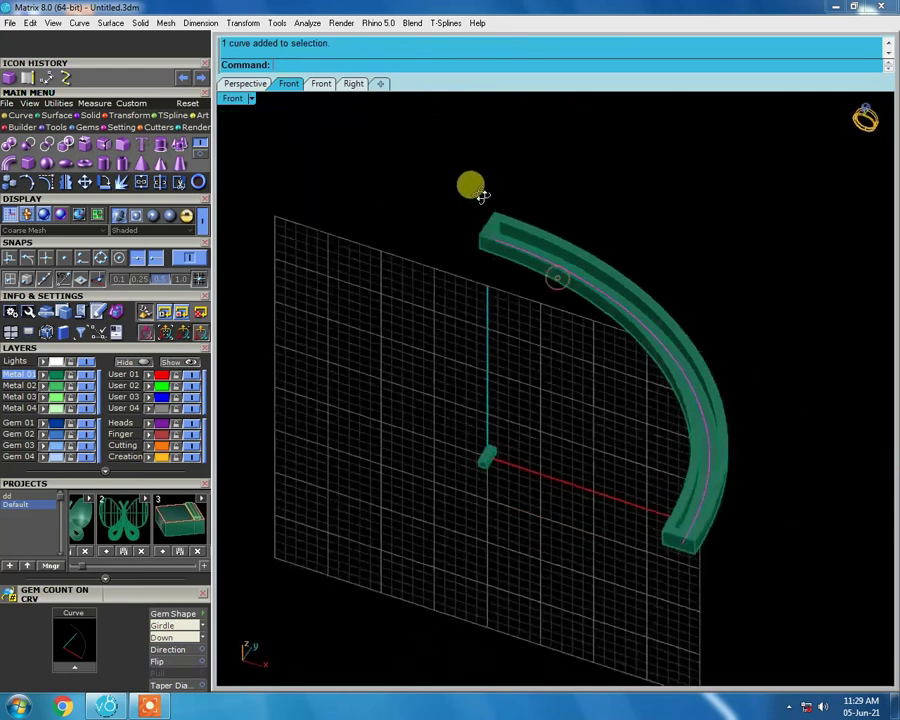
# Place the small box onto the band's centre curve with Object on Curve
pyautogui.press('F6')
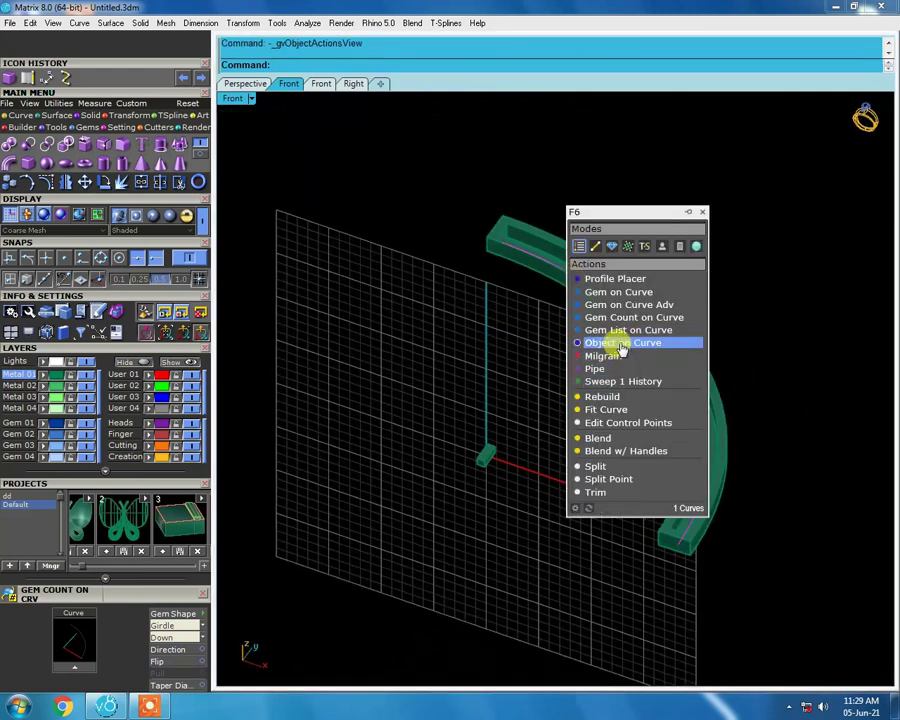
pyautogui.click(622, 343)
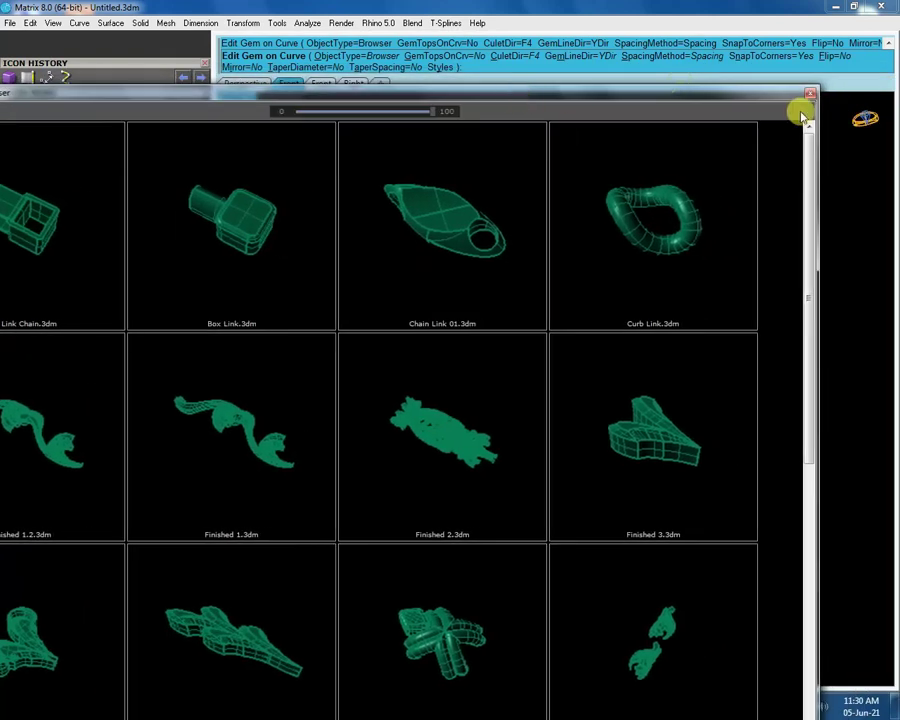
pyautogui.click(808, 95)
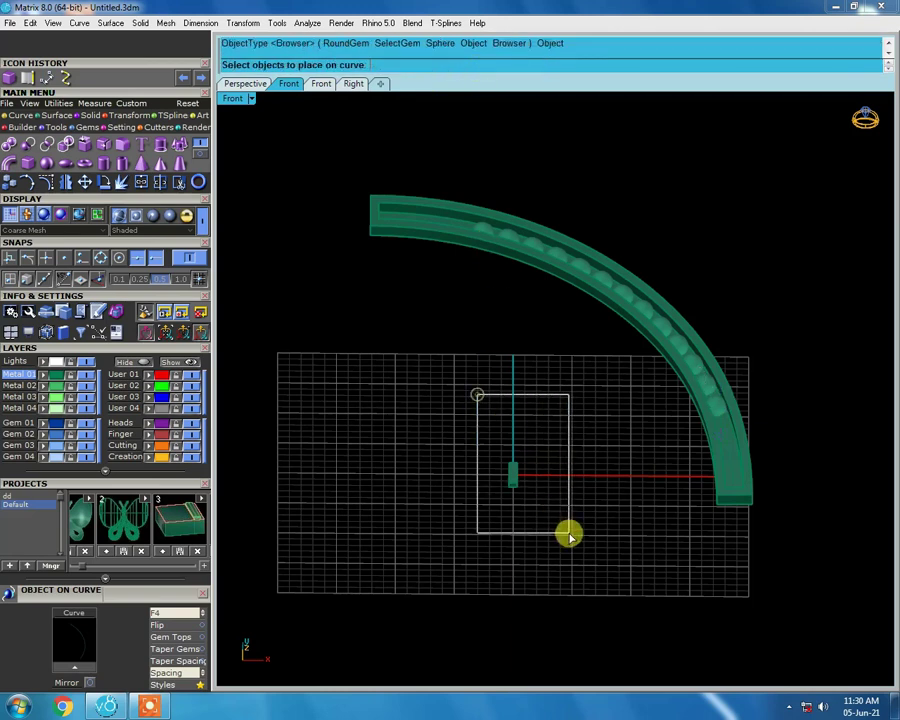
pyautogui.press('Return')
pyautogui.scroll(2, 685, 388)
pyautogui.scroll(2, 693, 394)
pyautogui.scroll(2, 678, 393)
pyautogui.moveTo(160, 596); pyautogui.dragTo(167, 254)
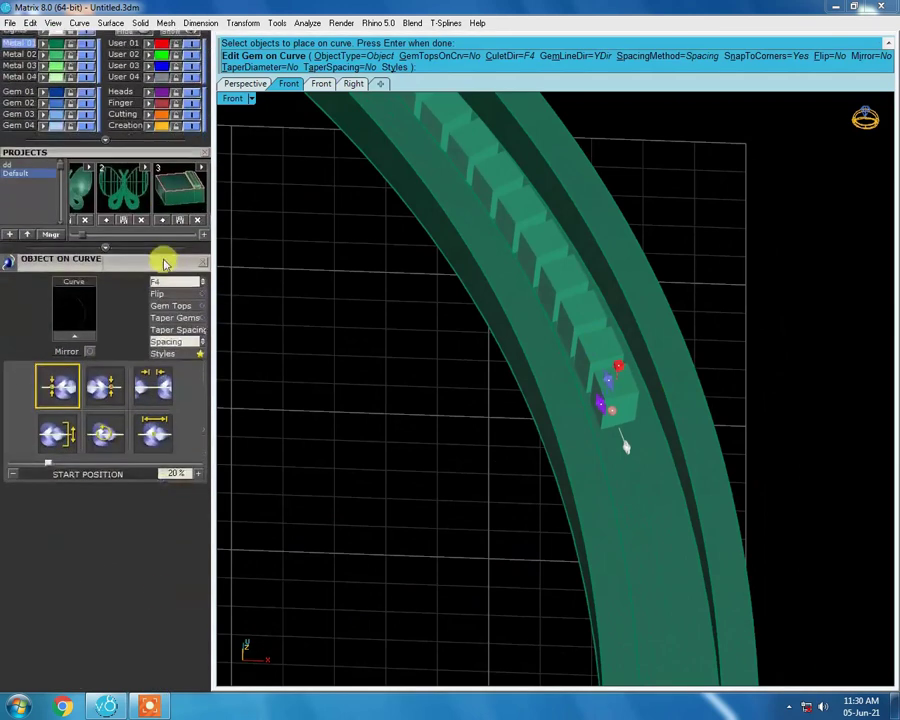
# Point the box copies downward and space them about 4.14 mm apart along the band
pyautogui.moveTo(644, 381)
pyautogui.mouseDown(button='right')
pyautogui.moveTo(605, 353)
pyautogui.moveTo(643, 559)
pyautogui.moveTo(607, 465)
pyautogui.mouseUp(button='right')
pyautogui.scroll(2, 609, 555)
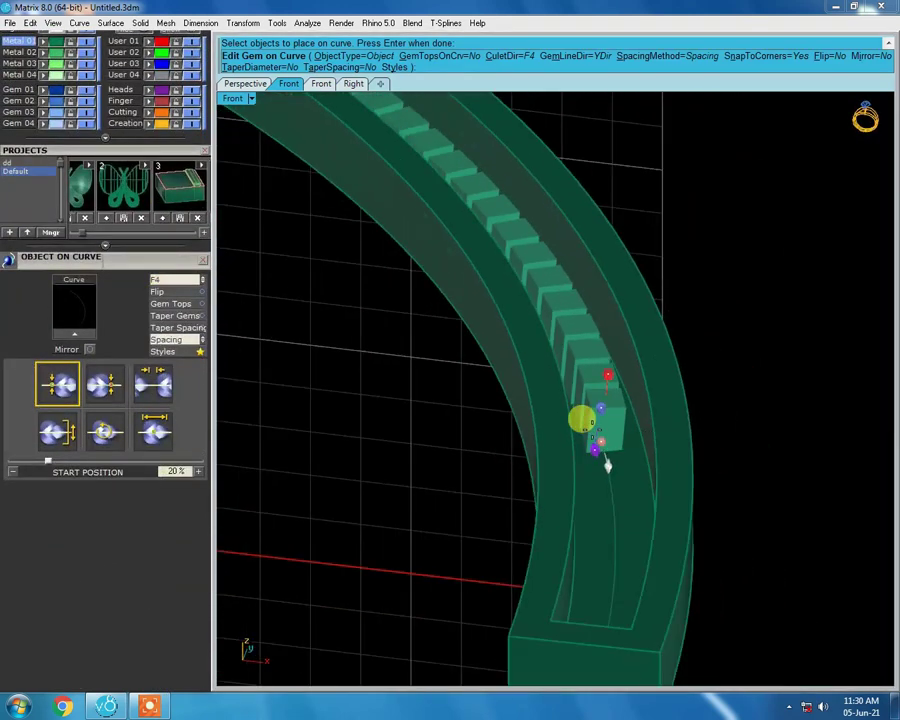
pyautogui.click(175, 283)
pyautogui.moveTo(697, 517)
pyautogui.mouseDown(button='right')
pyautogui.moveTo(693, 573)
pyautogui.moveTo(568, 241)
pyautogui.moveTo(572, 386)
pyautogui.moveTo(663, 363)
pyautogui.mouseUp(button='right')
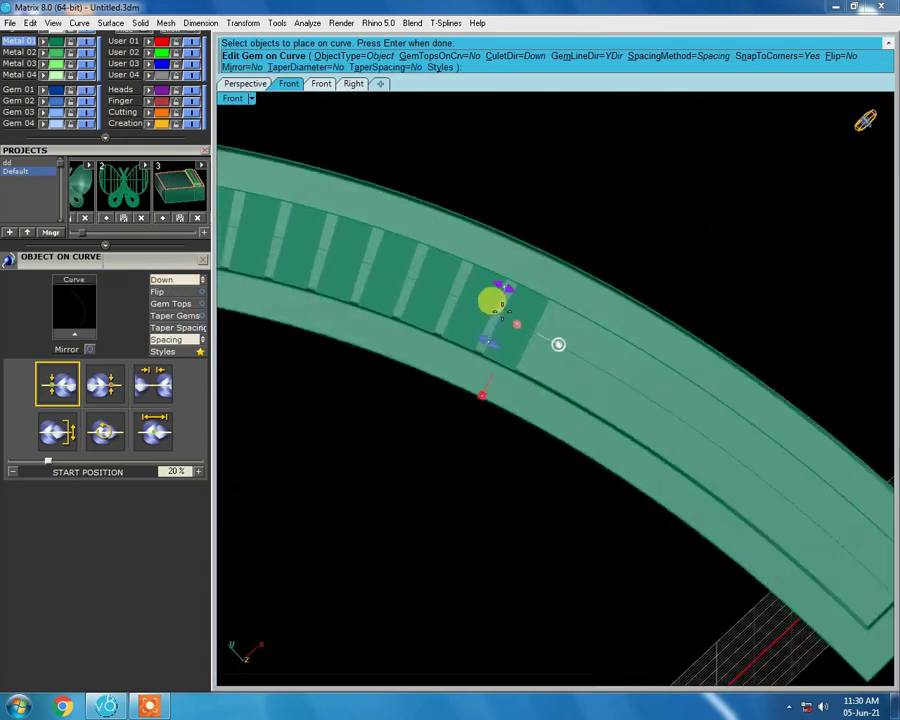
pyautogui.moveTo(502, 310)
pyautogui.mouseDown()
pyautogui.moveTo(737, 447)
pyautogui.moveTo(771, 491)
pyautogui.mouseUp()
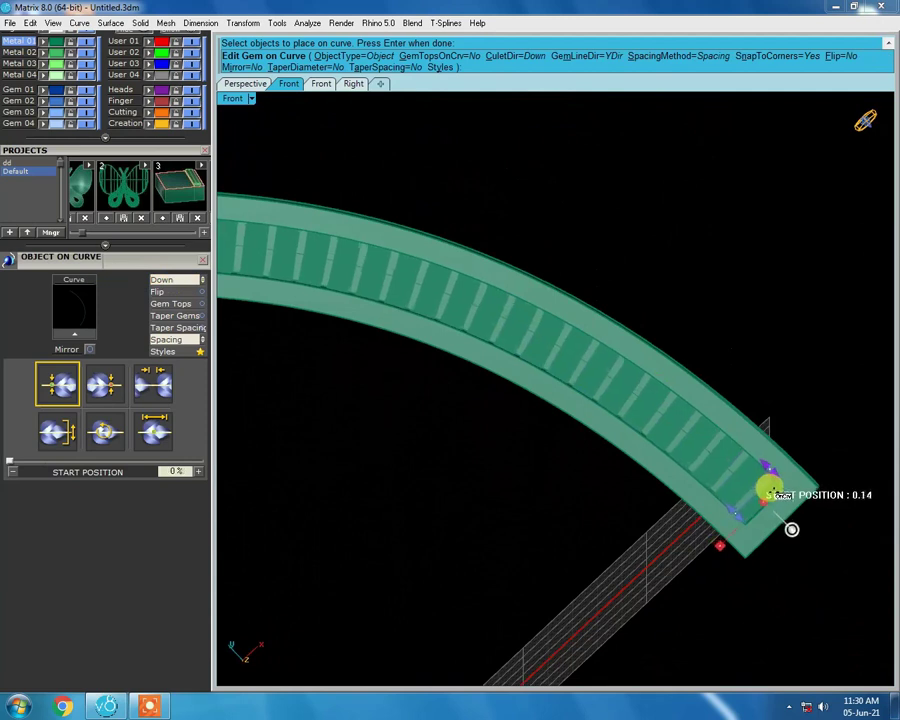
pyautogui.scroll(-1, 775, 503)
pyautogui.scroll(-3, 466, 512)
pyautogui.scroll(4, 410, 398)
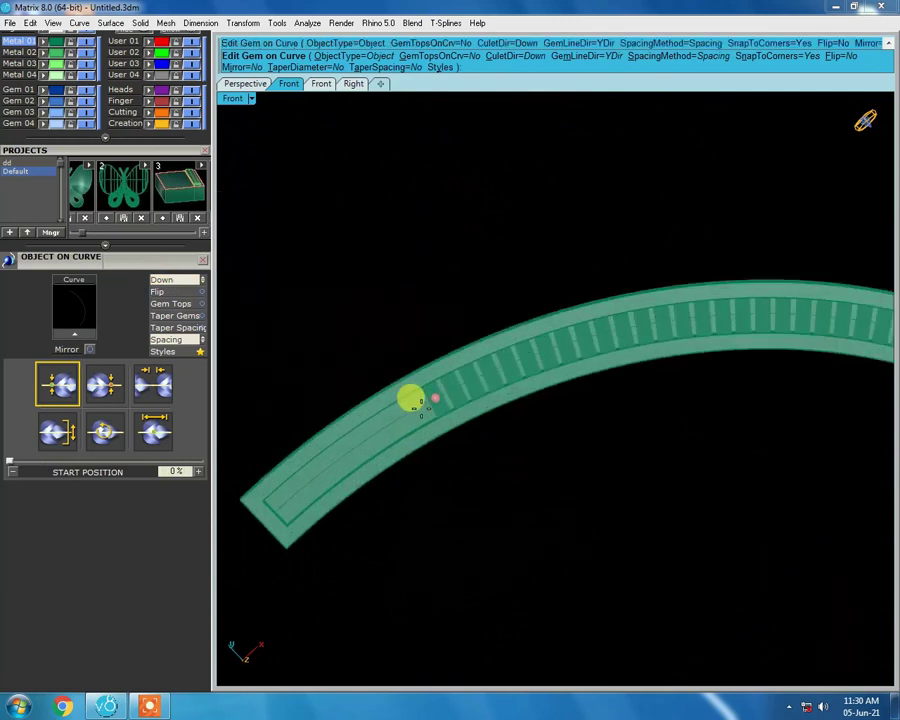
pyautogui.moveTo(331, 462); pyautogui.dragTo(246, 521)
pyautogui.moveTo(786, 484)
pyautogui.keyDown('ctrl'); pyautogui.keyDown('shift'); pyautogui.mouseDown(button='right')
pyautogui.moveTo(733, 549)
pyautogui.moveTo(777, 577)
pyautogui.moveTo(808, 506)
pyautogui.moveTo(766, 477)
pyautogui.moveTo(777, 498)
pyautogui.mouseUp(button='right'); pyautogui.keyUp('shift'); pyautogui.keyUp('ctrl')
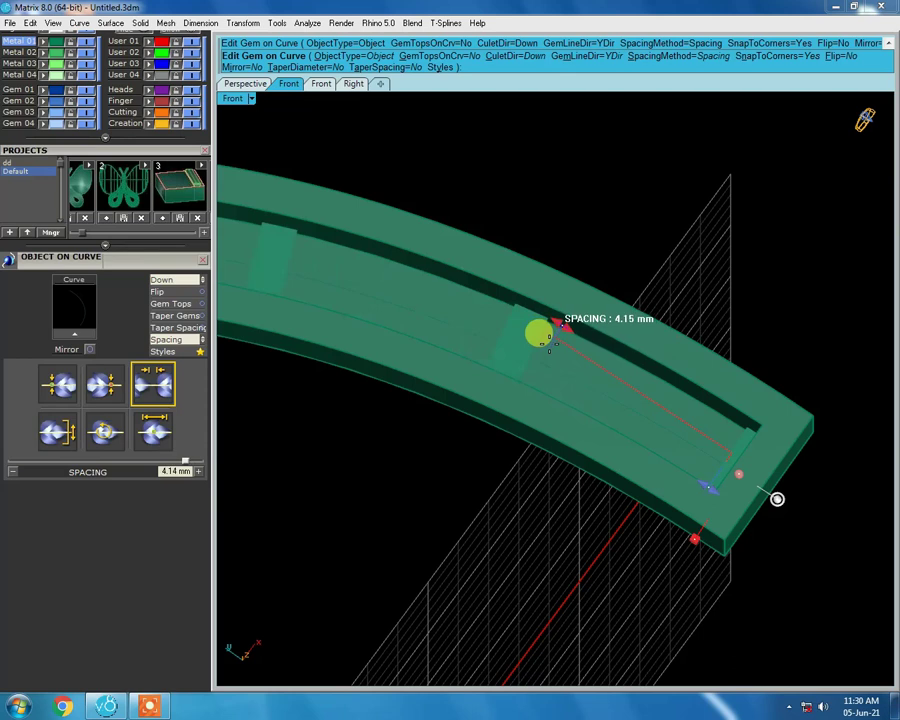
pyautogui.scroll(-2, 777, 498)
# Orbit around the band to review the box row along the whole arc
pyautogui.scroll(-3, 770, 482)
pyautogui.keyDown('ctrl'); pyautogui.keyDown('shift'); pyautogui.moveTo(765, 437); pyautogui.dragTo(731, 512, button='right'); pyautogui.keyUp('shift'); pyautogui.keyUp('ctrl')
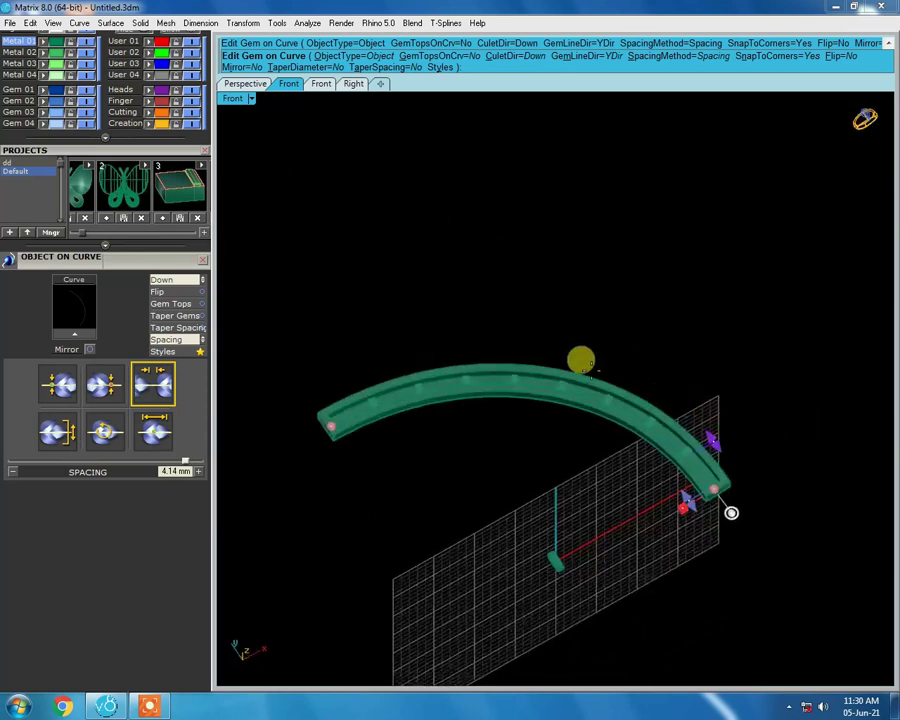
pyautogui.scroll(2, 774, 543)
pyautogui.keyDown('ctrl'); pyautogui.keyDown('shift'); pyautogui.moveTo(774, 543); pyautogui.dragTo(870, 569, button='right'); pyautogui.keyUp('shift'); pyautogui.keyUp('ctrl')
pyautogui.scroll(2, 870, 569)
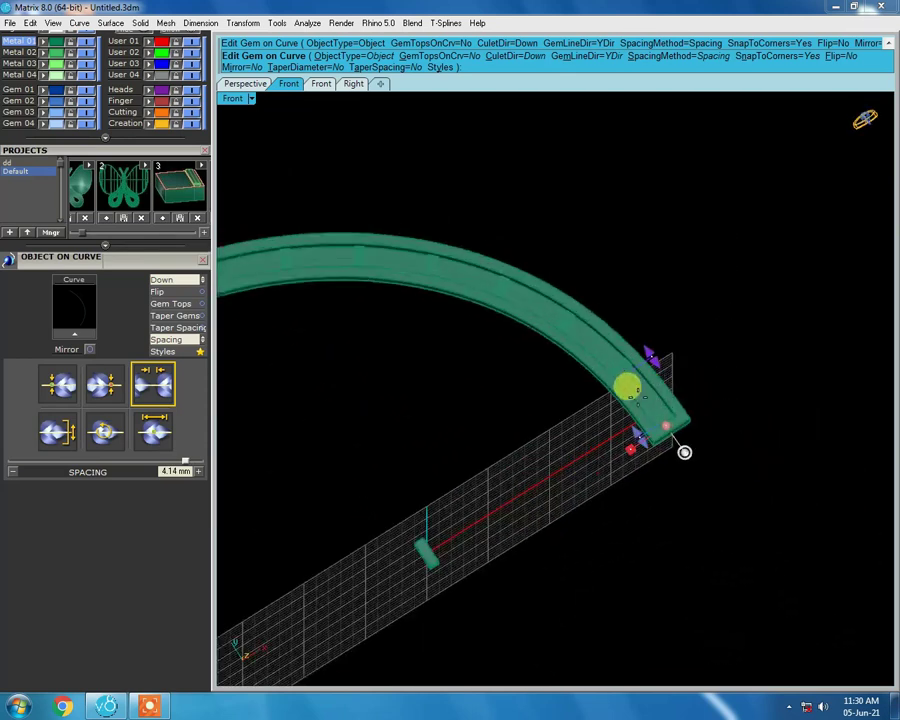
pyautogui.scroll(2, 680, 448)
pyautogui.scroll(2, 710, 468)
pyautogui.scroll(2, 704, 480)
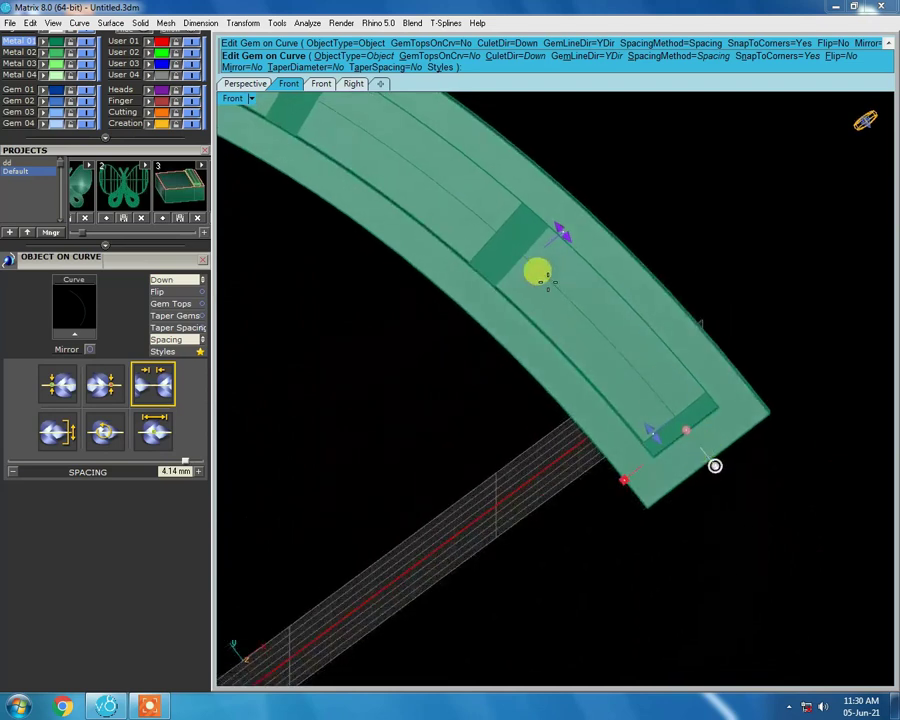
pyautogui.moveTo(714, 465)
pyautogui.keyDown('ctrl'); pyautogui.keyDown('shift'); pyautogui.mouseDown(button='right')
pyautogui.moveTo(737, 432)
pyautogui.moveTo(742, 471)
pyautogui.mouseUp(button='right'); pyautogui.keyUp('shift'); pyautogui.keyUp('ctrl')
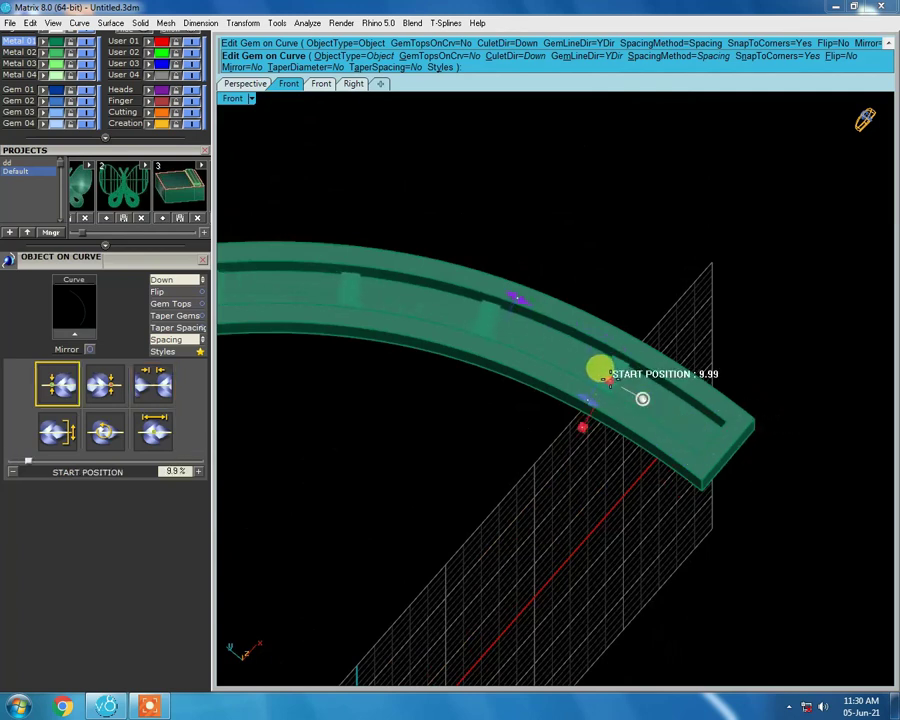
pyautogui.moveTo(742, 471)
pyautogui.keyDown('ctrl'); pyautogui.keyDown('shift'); pyautogui.mouseDown(button='right')
pyautogui.moveTo(753, 455)
pyautogui.moveTo(436, 443)
pyautogui.mouseUp(button='right'); pyautogui.keyUp('shift'); pyautogui.keyUp('ctrl')
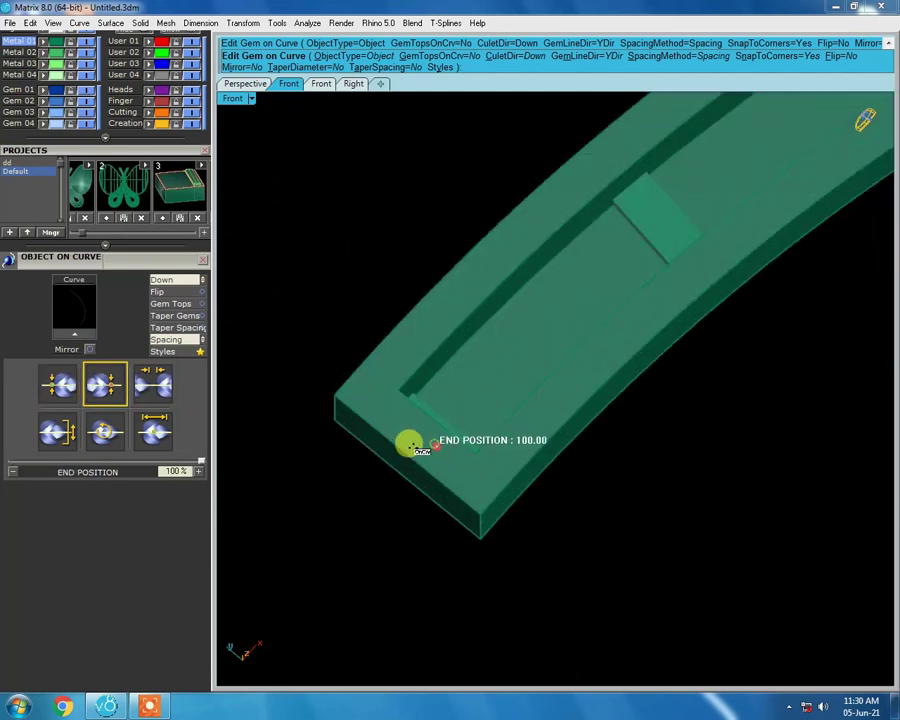
# Review the arc from above and delete the selected gem box
pyautogui.scroll(-3, 330, 400)
pyautogui.keyDown('ctrl'); pyautogui.keyDown('shift'); pyautogui.moveTo(301, 382); pyautogui.dragTo(426, 416, button='right'); pyautogui.keyUp('shift'); pyautogui.keyUp('ctrl')
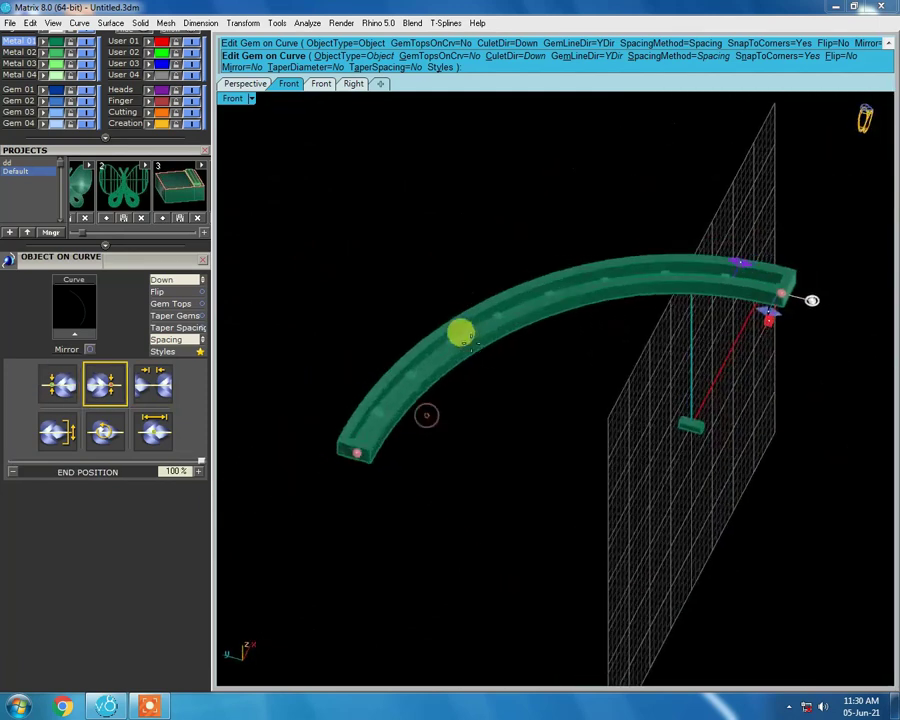
pyautogui.scroll(4, 426, 416)
pyautogui.moveTo(380, 385)
pyautogui.keyDown('ctrl'); pyautogui.keyDown('shift'); pyautogui.mouseDown(button='right')
pyautogui.moveTo(436, 428)
pyautogui.moveTo(468, 404)
pyautogui.moveTo(440, 382)
pyautogui.mouseUp(button='right'); pyautogui.keyUp('shift'); pyautogui.keyUp('ctrl')
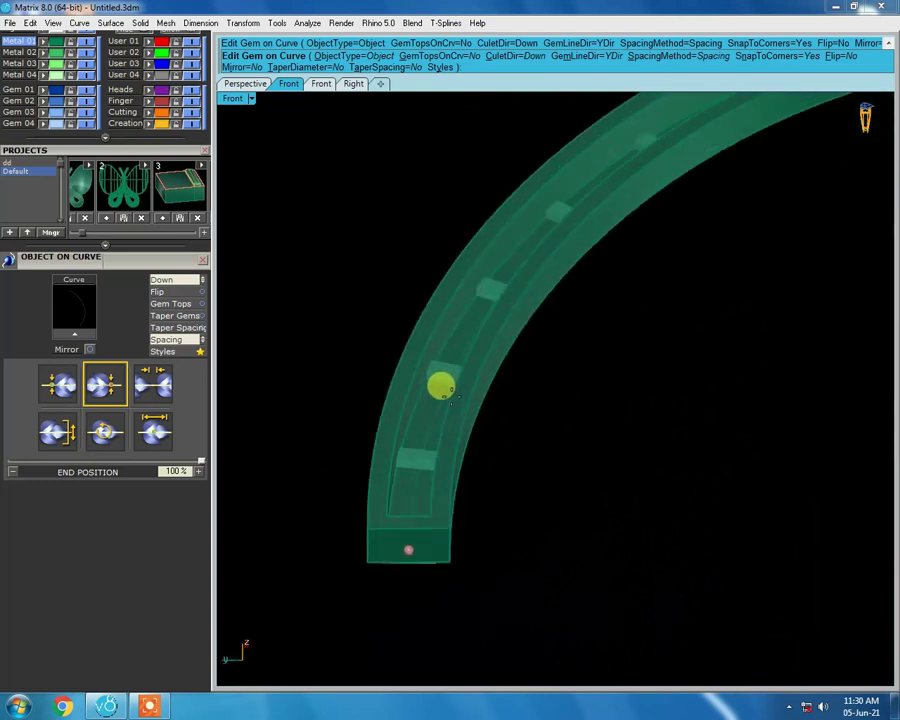
pyautogui.scroll(-3, 417, 455)
pyautogui.moveTo(611, 324)
pyautogui.keyDown('ctrl'); pyautogui.keyDown('shift'); pyautogui.mouseDown(button='right')
pyautogui.moveTo(494, 305)
pyautogui.moveTo(503, 316)
pyautogui.mouseUp(button='right'); pyautogui.keyUp('shift'); pyautogui.keyUp('ctrl')
pyautogui.scroll(-1, 398, 325)
pyautogui.scroll(2, 374, 424)
pyautogui.scroll(2, 293, 358)
pyautogui.scroll(3, 358, 440)
pyautogui.press('Delete')
pyautogui.scroll(-3, 301, 404)
# Delete the selected stray piece at the end of the band
pyautogui.keyDown('ctrl'); pyautogui.keyDown('shift'); pyautogui.moveTo(301, 404); pyautogui.dragTo(622, 390, button='right'); pyautogui.keyUp('shift'); pyautogui.keyUp('ctrl')
pyautogui.scroll(3, 780, 282)
pyautogui.scroll(2, 617, 333)
pyautogui.press('Delete')
pyautogui.scroll(-2, 713, 351)
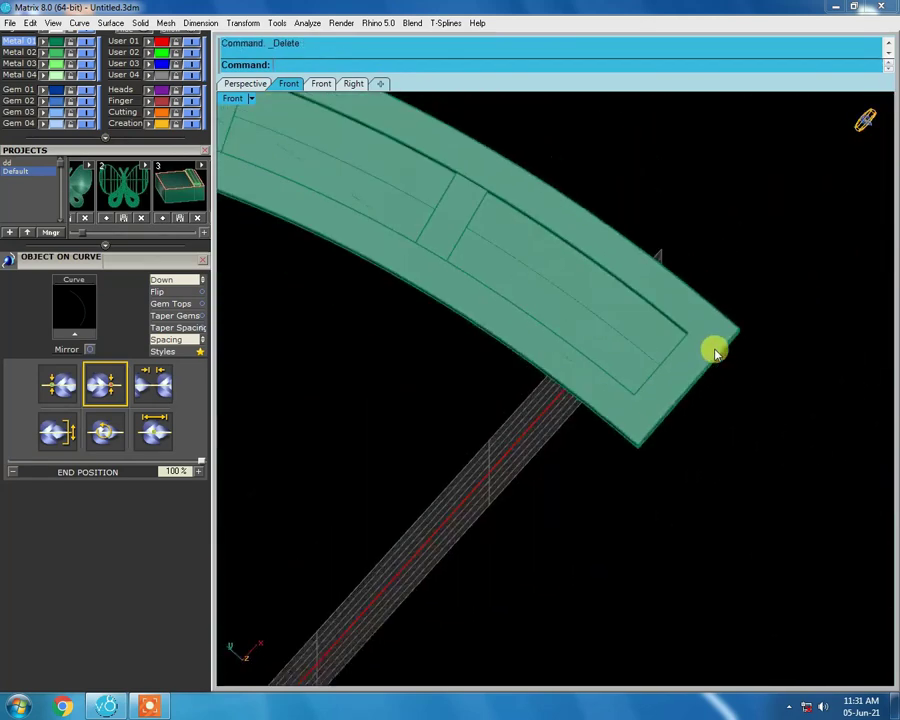
# Delete the small stray block sitting near the grid
pyautogui.keyDown('ctrl'); pyautogui.keyDown('shift'); pyautogui.moveTo(713, 351); pyautogui.dragTo(737, 366, button='right'); pyautogui.keyUp('shift'); pyautogui.keyUp('ctrl')
pyautogui.scroll(3, 683, 346)
pyautogui.keyDown('ctrl'); pyautogui.keyDown('shift'); pyautogui.moveTo(683, 346); pyautogui.dragTo(727, 360, button='right'); pyautogui.keyUp('shift'); pyautogui.keyUp('ctrl')
pyautogui.scroll(2, 727, 360)
pyautogui.scroll(-2, 727, 358)
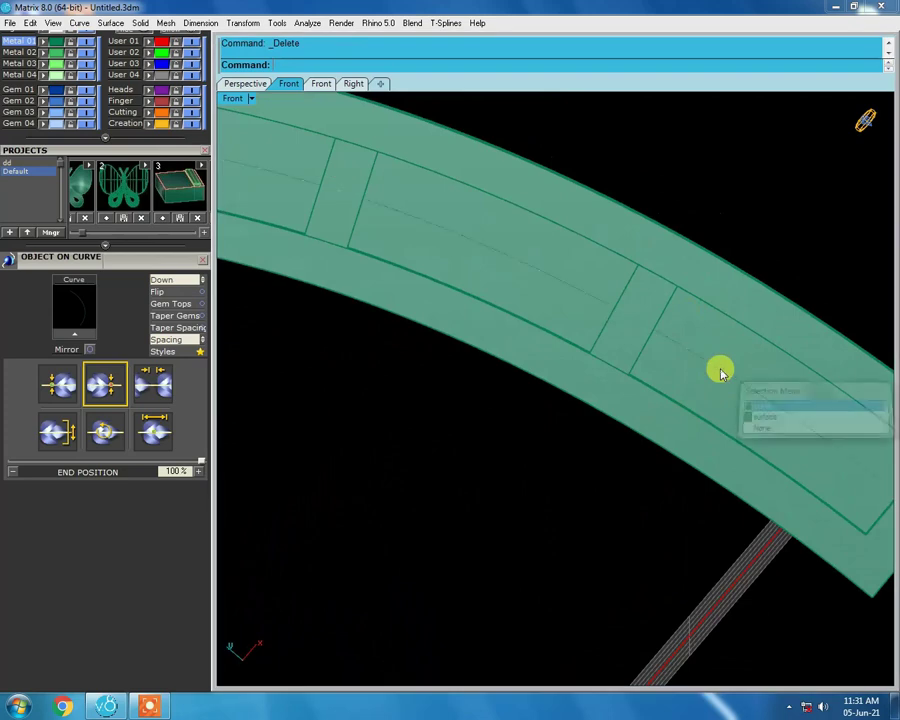
pyautogui.scroll(-2, 716, 366)
pyautogui.keyDown('ctrl'); pyautogui.keyDown('shift'); pyautogui.moveTo(650, 356); pyautogui.dragTo(620, 286, button='right'); pyautogui.keyUp('shift'); pyautogui.keyUp('ctrl')
pyautogui.scroll(2, 597, 328)
pyautogui.scroll(-2, 597, 328)
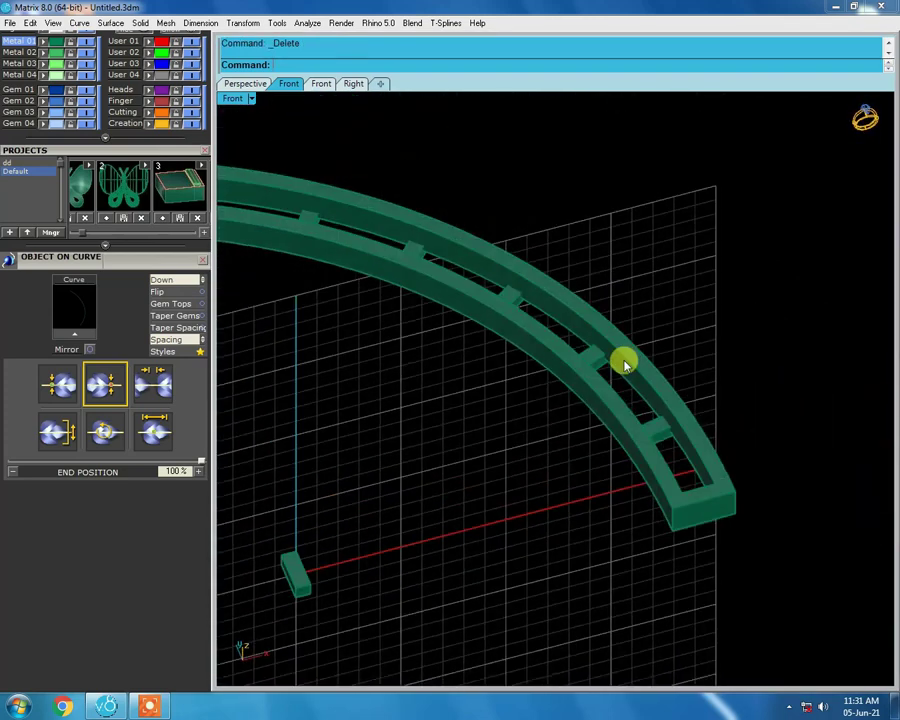
pyautogui.keyDown('ctrl'); pyautogui.keyDown('shift'); pyautogui.moveTo(625, 361); pyautogui.dragTo(550, 330, button='right'); pyautogui.keyUp('shift'); pyautogui.keyUp('ctrl')
pyautogui.moveTo(570, 400); pyautogui.dragTo(485, 480)
pyautogui.keyDown('ctrl'); pyautogui.keyDown('shift'); pyautogui.moveTo(562, 382); pyautogui.dragTo(572, 390, button='right'); pyautogui.keyUp('shift'); pyautogui.keyUp('ctrl')
pyautogui.press('Delete')
# In Front view, raise the gem boxes onto the band's top line
pyautogui.hotkey('ctrl', 'F2')
pyautogui.scroll(3, 620, 395)
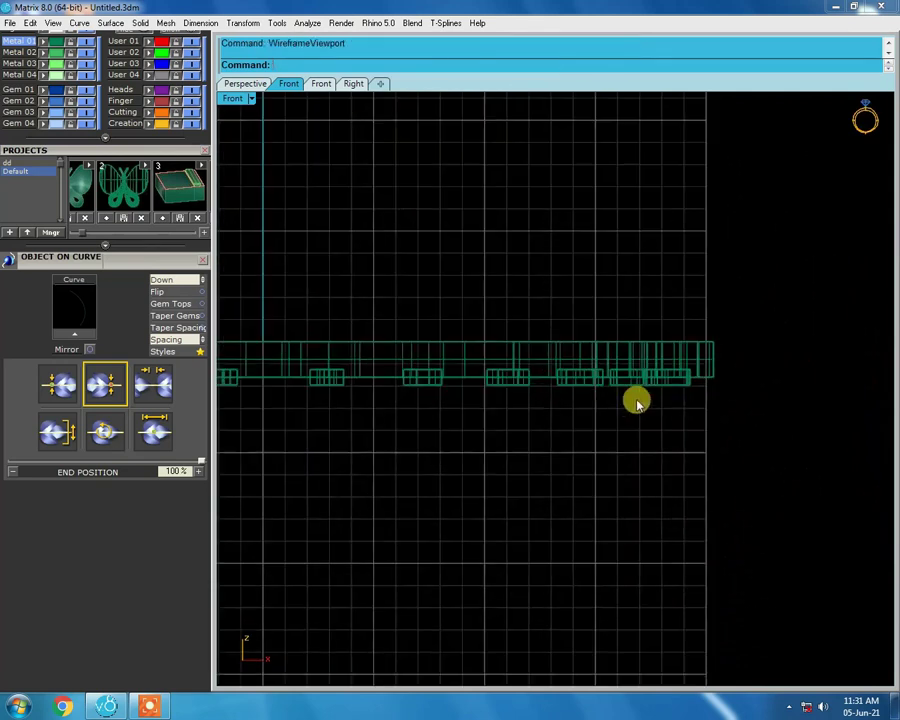
pyautogui.click(690, 388)
pyautogui.hotkey('ctrl', 'z')
pyautogui.scroll(-2, 666, 415)
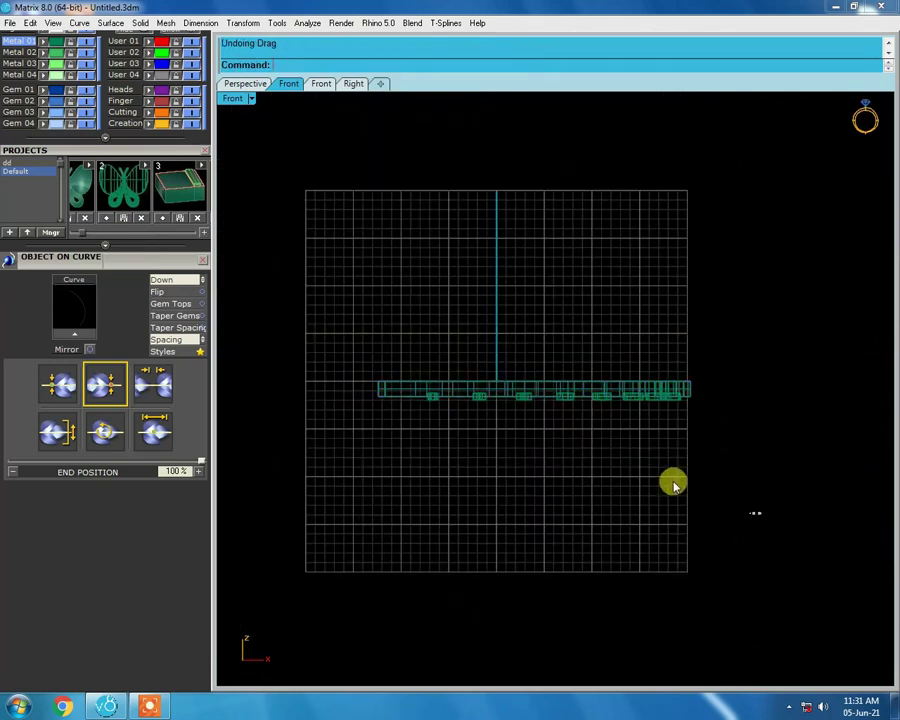
pyautogui.scroll(3, 693, 464)
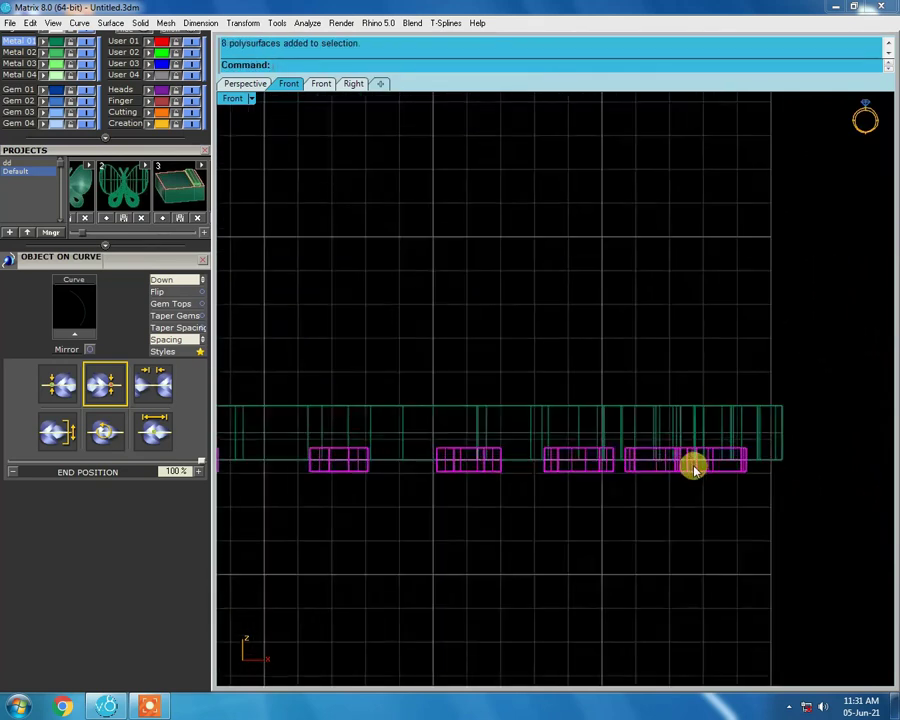
pyautogui.scroll(2, 708, 458)
pyautogui.moveTo(710, 437); pyautogui.dragTo(718, 441)
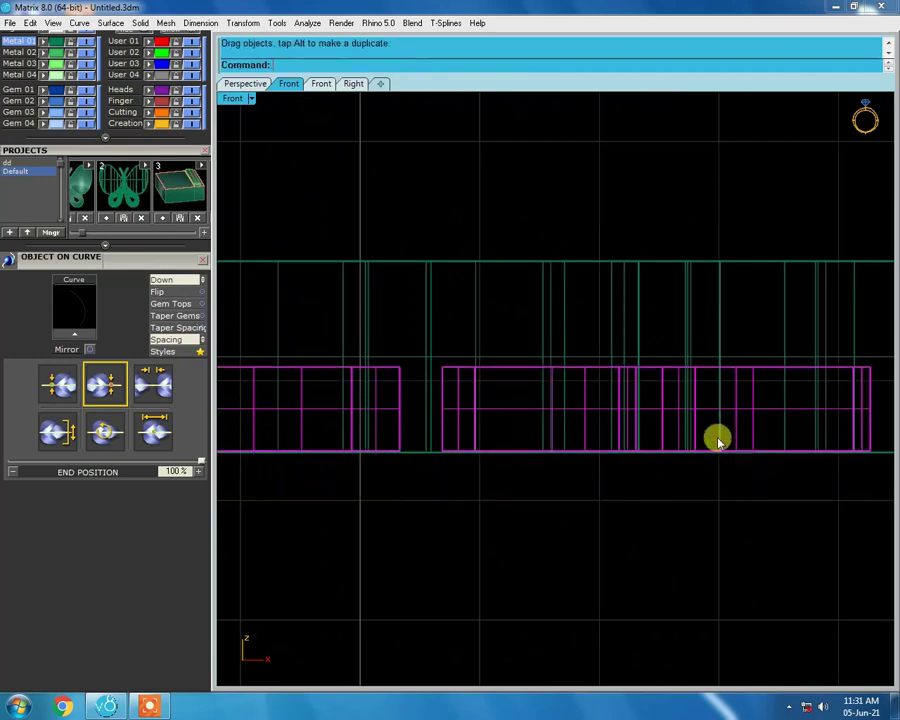
# Unhide the row of baguette gems with Show Selected in shaded view
pyautogui.hotkey('ctrl', 'alt', 's')
pyautogui.moveTo(694, 500)
pyautogui.mouseDown(button='right')
pyautogui.moveTo(734, 440)
pyautogui.moveTo(644, 444)
pyautogui.moveTo(641, 420)
pyautogui.moveTo(581, 370)
pyautogui.mouseUp(button='right')
pyautogui.hotkey('ctrl', 'shift', 'h')
pyautogui.click(585, 348)
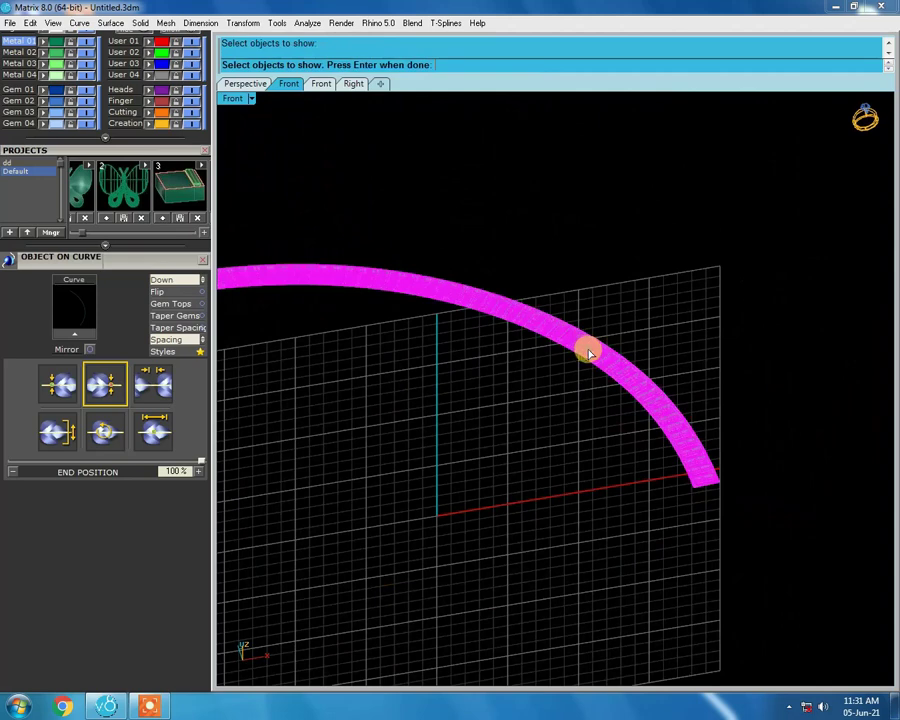
pyautogui.press('Return')
pyautogui.moveTo(487, 333); pyautogui.dragTo(587, 390, button='right')
pyautogui.hotkey('ctrl', 'F1')
pyautogui.click(131, 261)
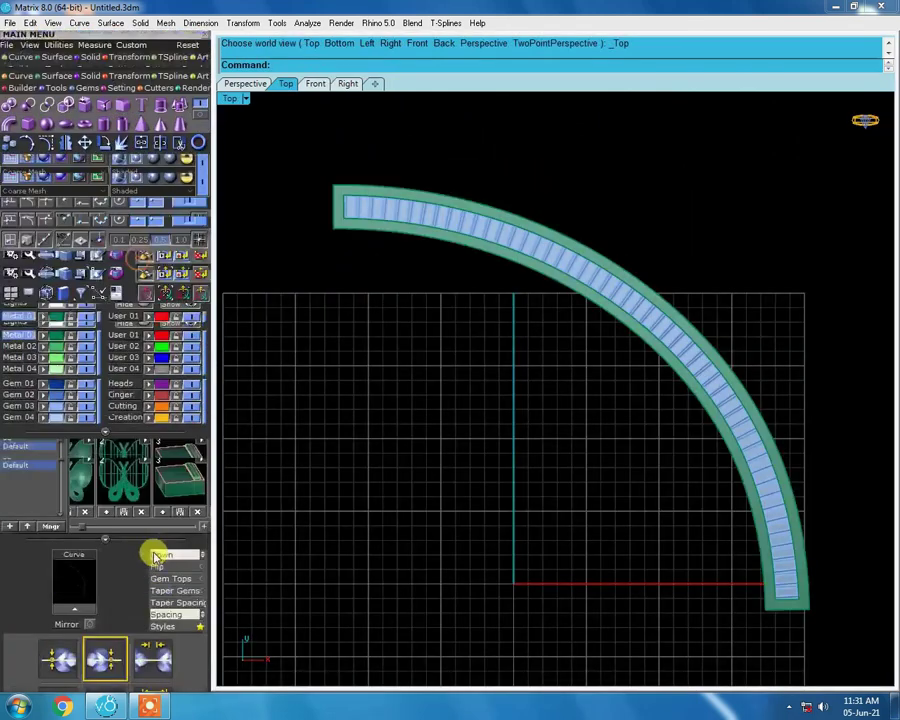
# Hide the selected row of gems from the 3-D view
pyautogui.scroll(2, 405, 250)
pyautogui.scroll(2, 440, 260)
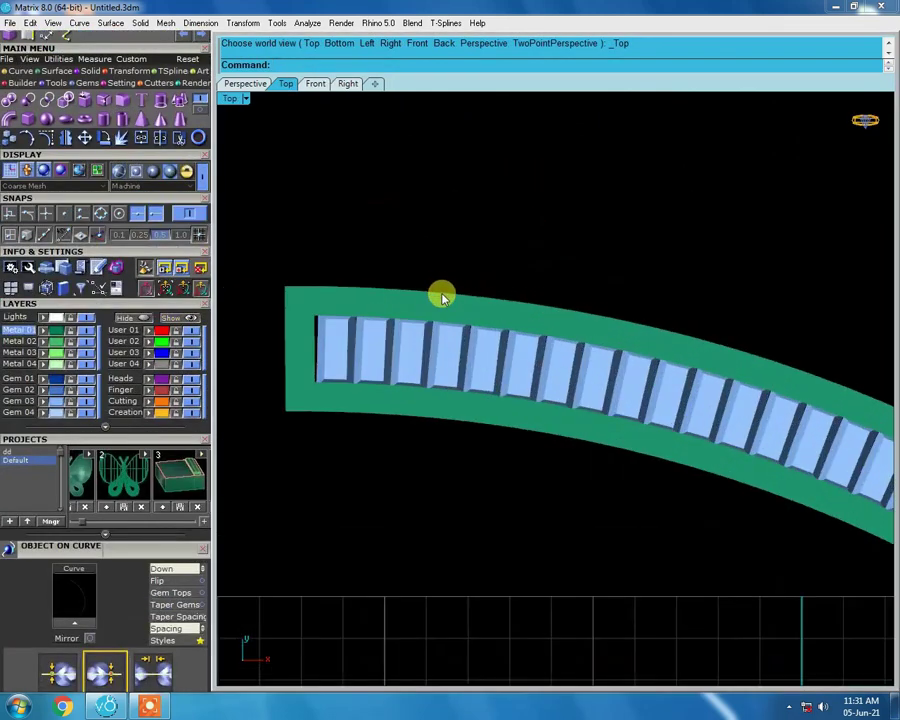
pyautogui.scroll(-3, 438, 294)
pyautogui.scroll(-2, 422, 264)
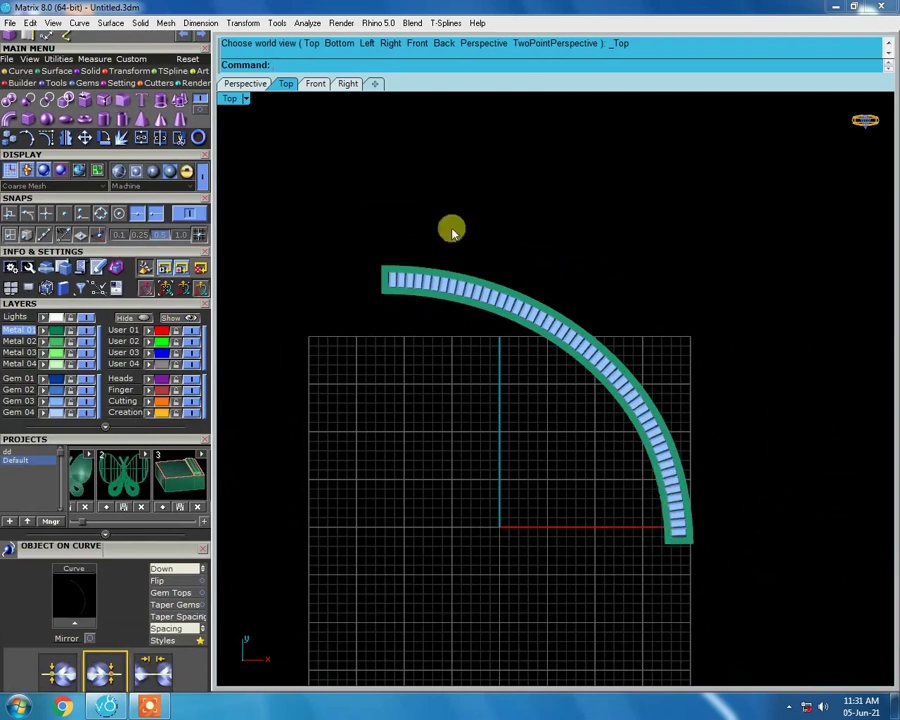
pyautogui.scroll(3, 418, 281)
pyautogui.scroll(-2, 418, 281)
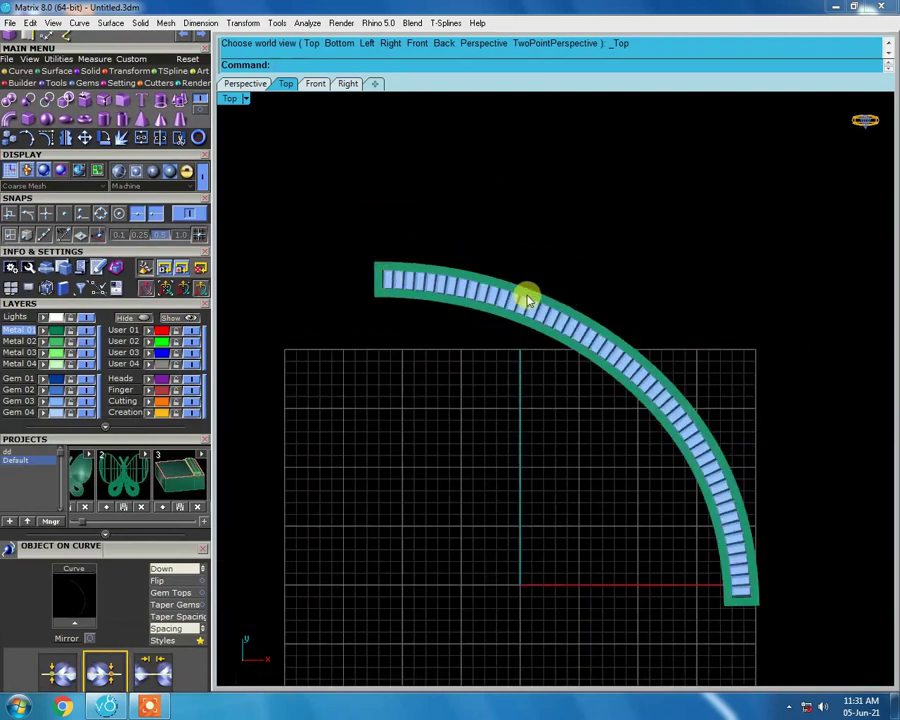
pyautogui.scroll(2, 374, 287)
pyautogui.scroll(2, 382, 315)
pyautogui.moveTo(382, 315)
pyautogui.mouseDown(button='right')
pyautogui.moveTo(496, 219)
pyautogui.moveTo(558, 285)
pyautogui.moveTo(578, 211)
pyautogui.moveTo(572, 455)
pyautogui.moveTo(518, 450)
pyautogui.mouseUp(button='right')
pyautogui.scroll(3, 472, 335)
pyautogui.click(486, 358)
pyautogui.hotkey('ctrl', 'h')
pyautogui.moveTo(476, 383)
pyautogui.mouseDown(button='right')
pyautogui.moveTo(518, 255)
pyautogui.moveTo(518, 298)
pyautogui.mouseUp(button='right')
pyautogui.scroll(-5, 497, 288)
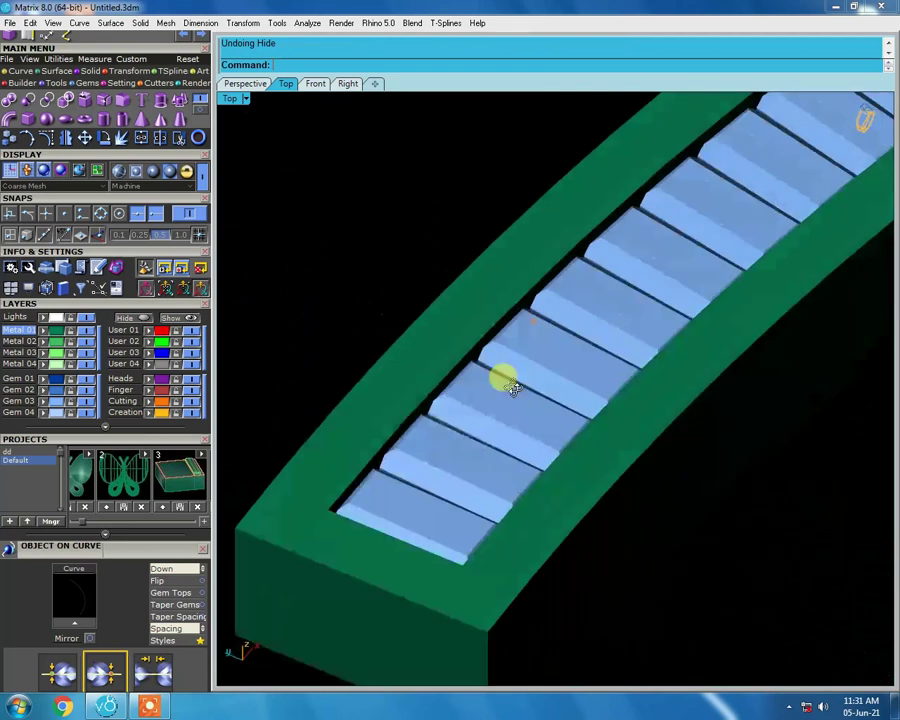
# In wireframe Top view, window-select all 50 gems and open the F6 actions list
pyautogui.hotkey('ctrl', 'F1')
pyautogui.scroll(2, 435, 449)
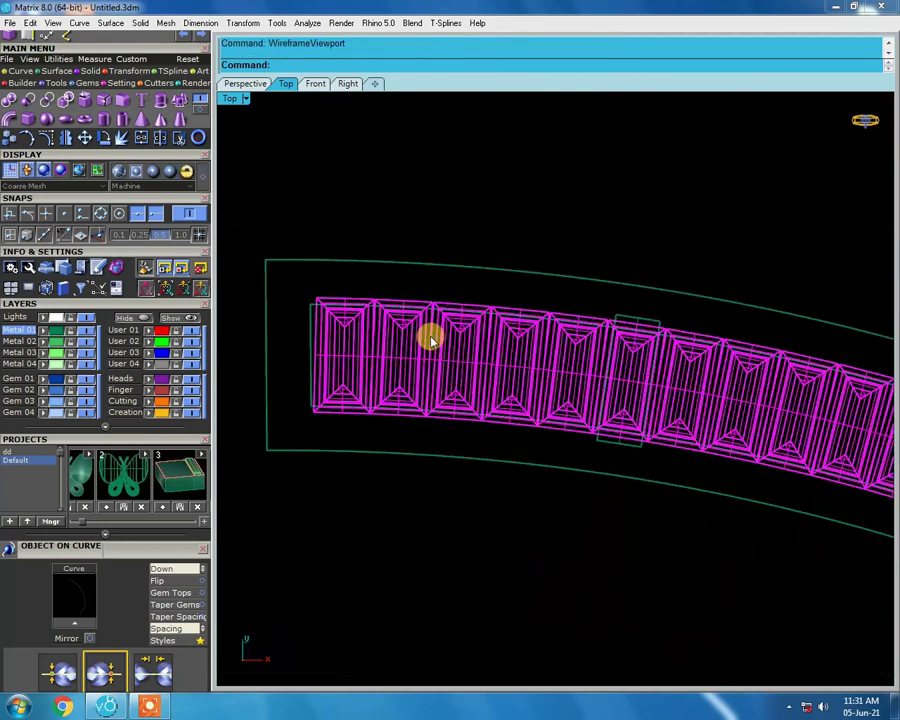
pyautogui.moveTo(629, 207); pyautogui.dragTo(219, 350)
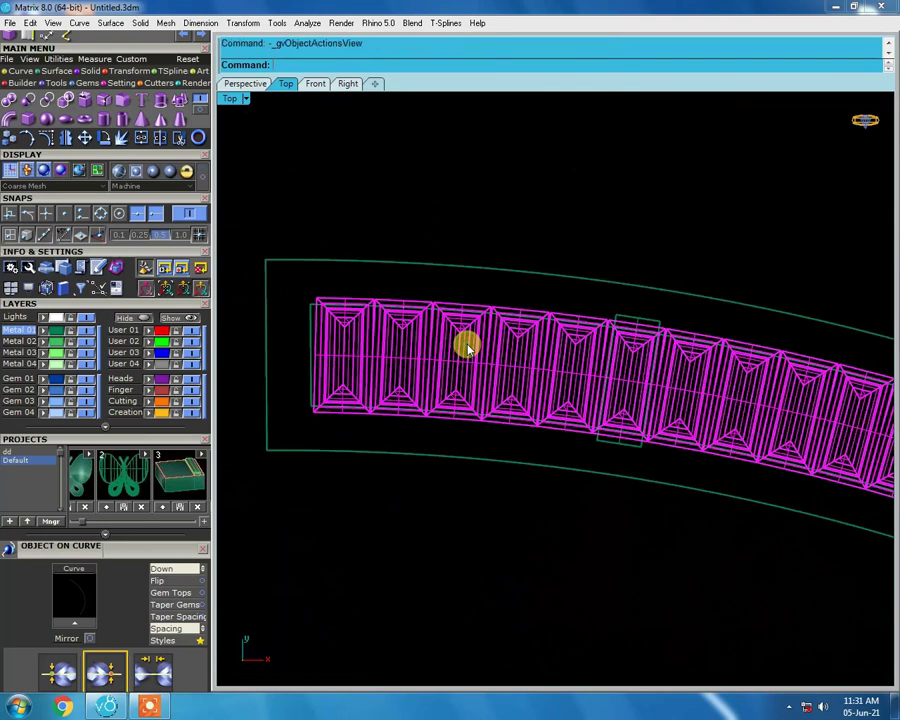
pyautogui.press('F6')
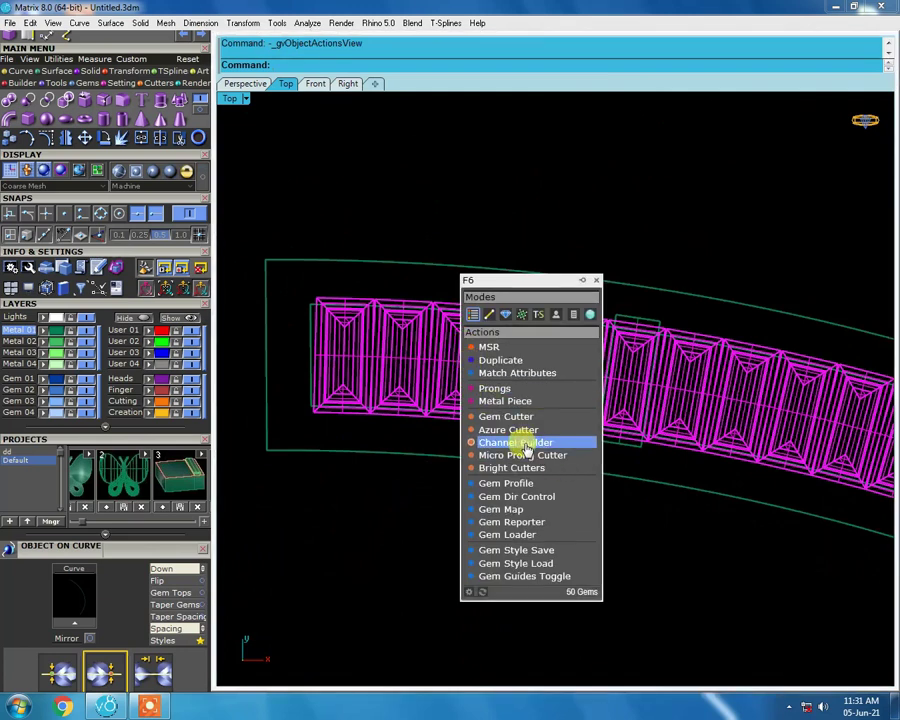
# Start a Channel Builder along the gem row with a square end cap
pyautogui.click(525, 446)
pyautogui.scroll(2, 340, 320)
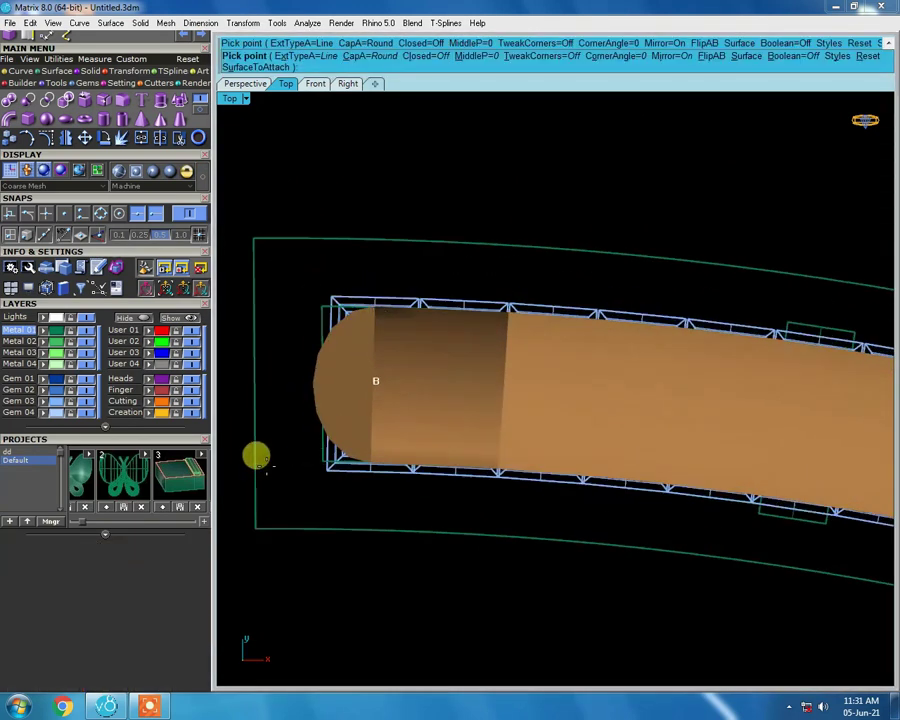
pyautogui.scroll(-3, 155, 557)
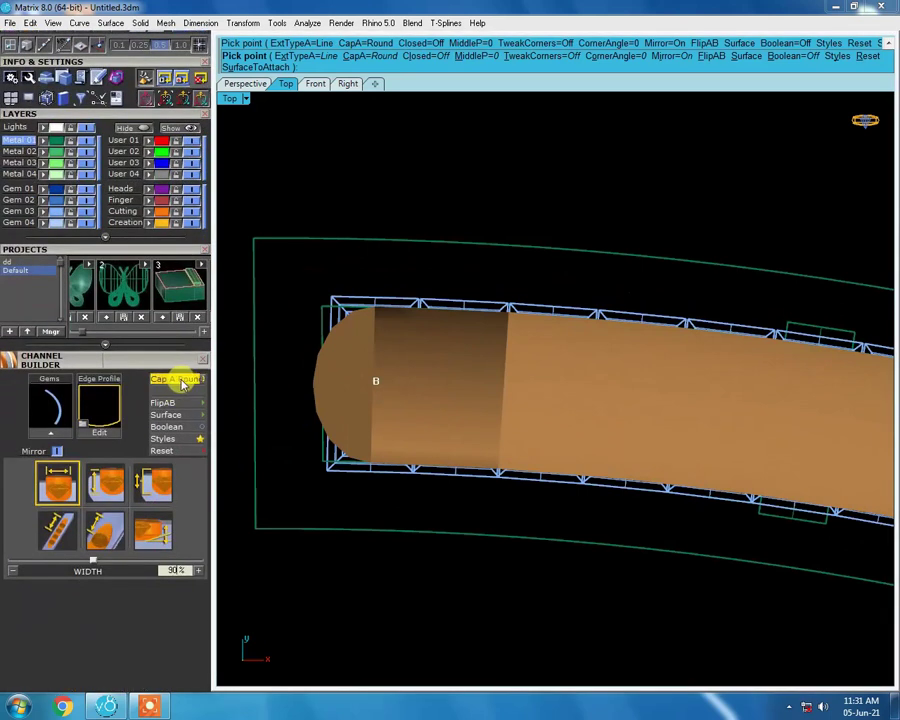
pyautogui.click(182, 381)
pyautogui.scroll(-2, 290, 310)
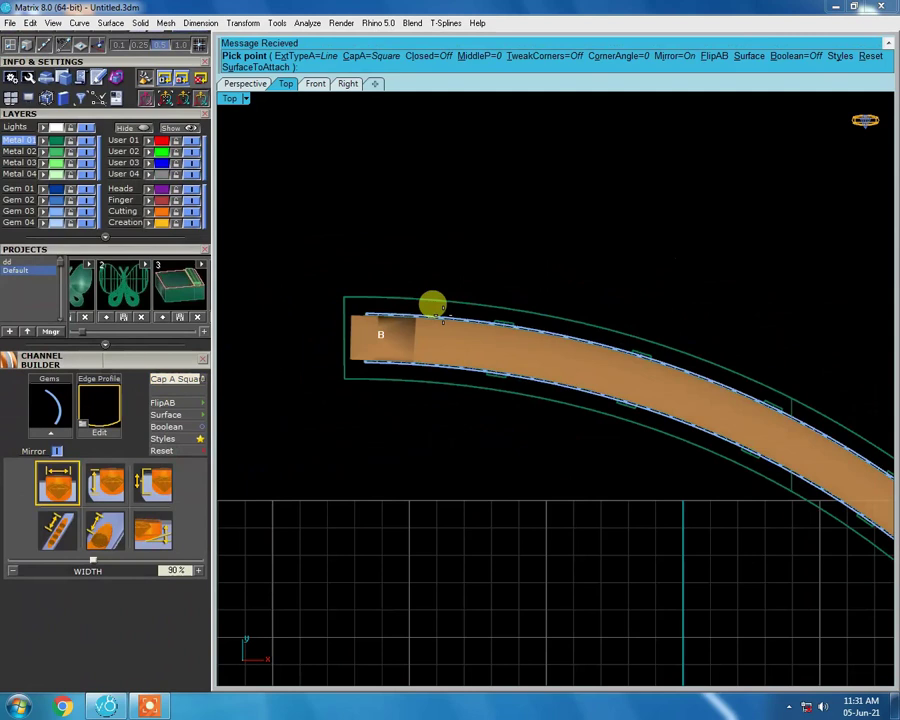
pyautogui.scroll(-2, 430, 303)
pyautogui.scroll(3, 737, 617)
pyautogui.scroll(2, 605, 368)
pyautogui.scroll(2, 605, 366)
pyautogui.scroll(2, 540, 363)
# Shorten the channel cap to 0.45 mm, widen it to 101%, and open the profile library
pyautogui.moveTo(600, 420); pyautogui.dragTo(540, 435)
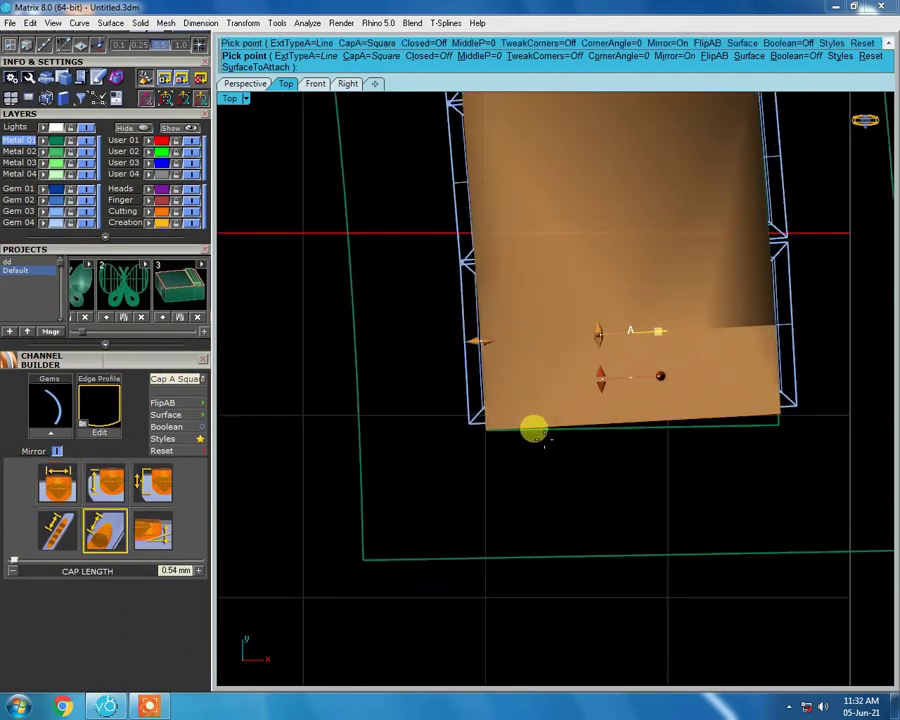
pyautogui.scroll(1, 605, 390)
pyautogui.moveTo(607, 369)
pyautogui.mouseDown()
pyautogui.moveTo(606, 361)
pyautogui.moveTo(583, 404)
pyautogui.moveTo(599, 363)
pyautogui.mouseUp()
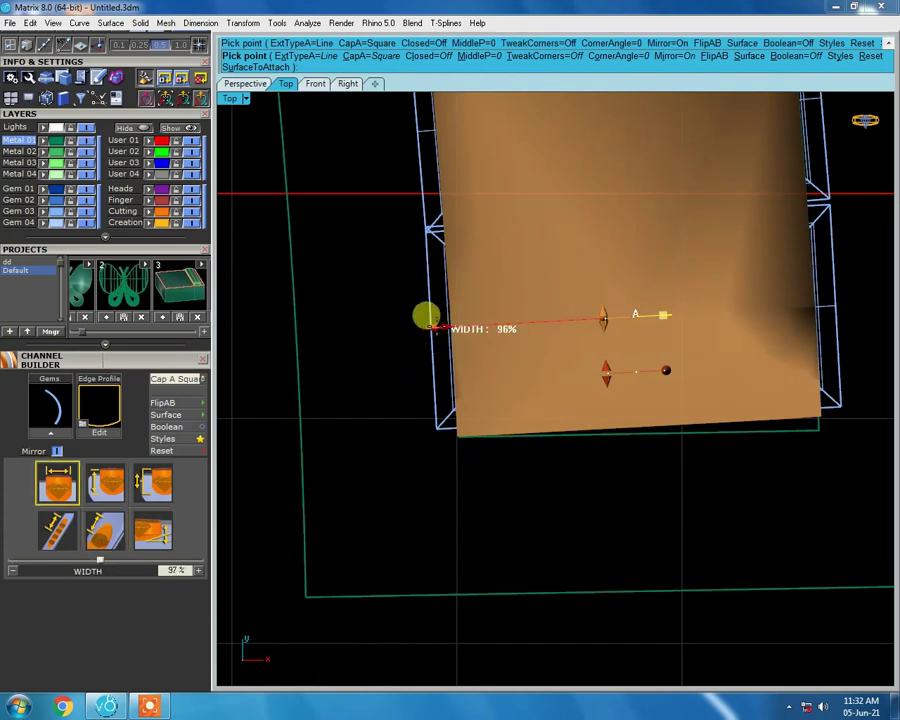
pyautogui.moveTo(420, 319); pyautogui.dragTo(419, 319)
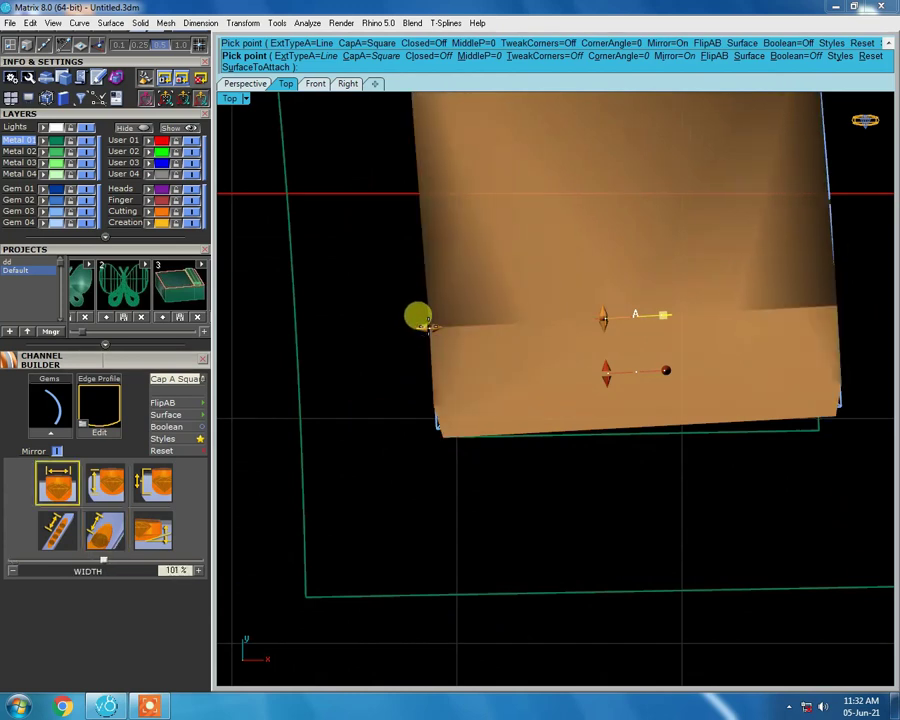
pyautogui.moveTo(426, 318); pyautogui.dragTo(422, 314)
pyautogui.moveTo(422, 314)
pyautogui.mouseDown(button='right')
pyautogui.moveTo(622, 292)
pyautogui.moveTo(579, 291)
pyautogui.moveTo(428, 354)
pyautogui.moveTo(396, 343)
pyautogui.mouseUp(button='right')
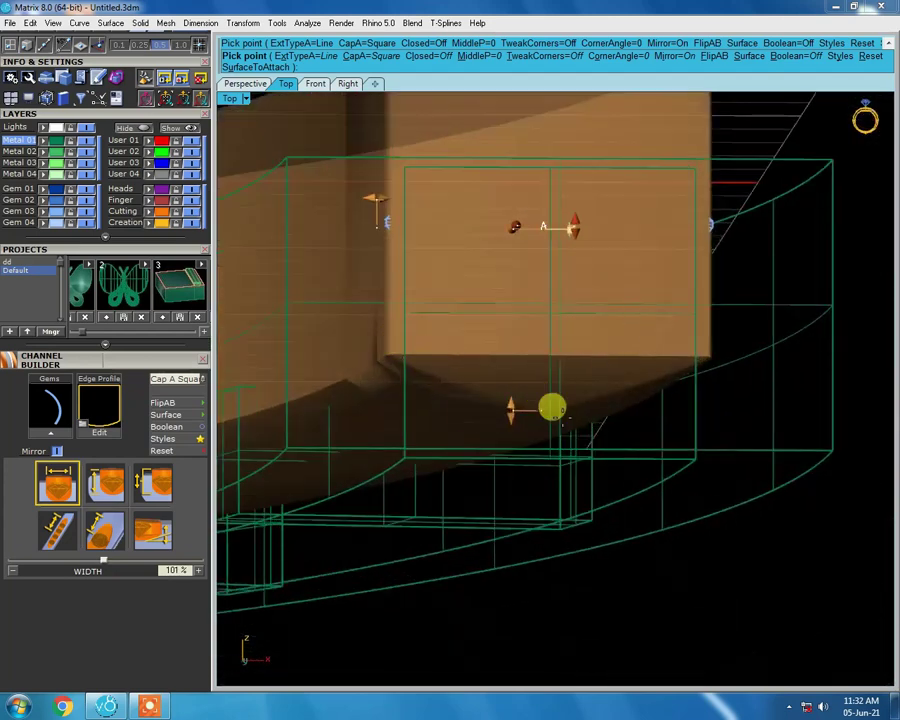
pyautogui.moveTo(589, 390); pyautogui.dragTo(444, 412, button='right')
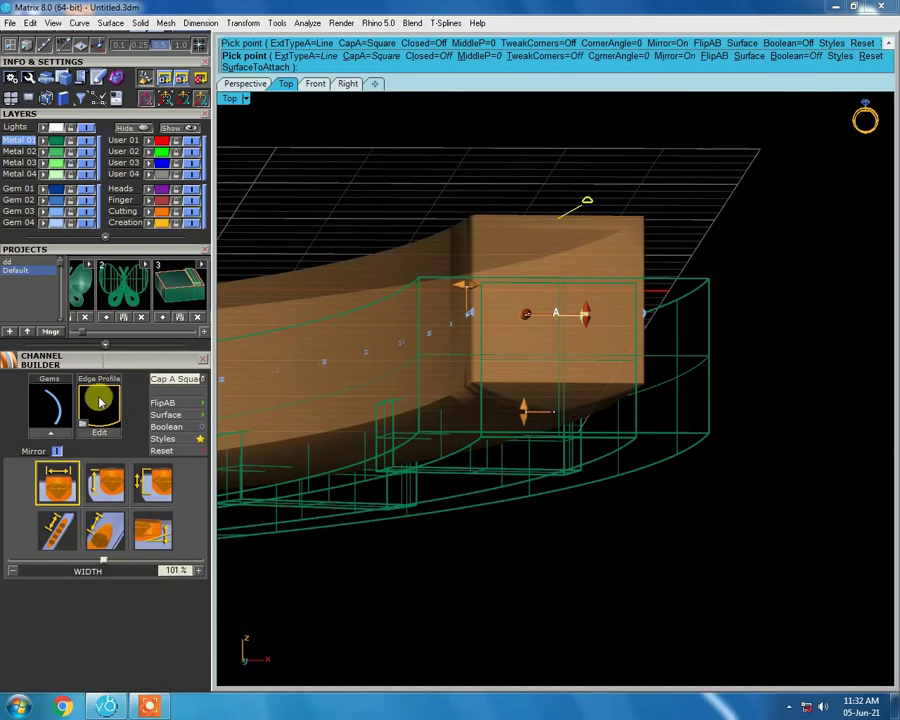
pyautogui.click(98, 403)
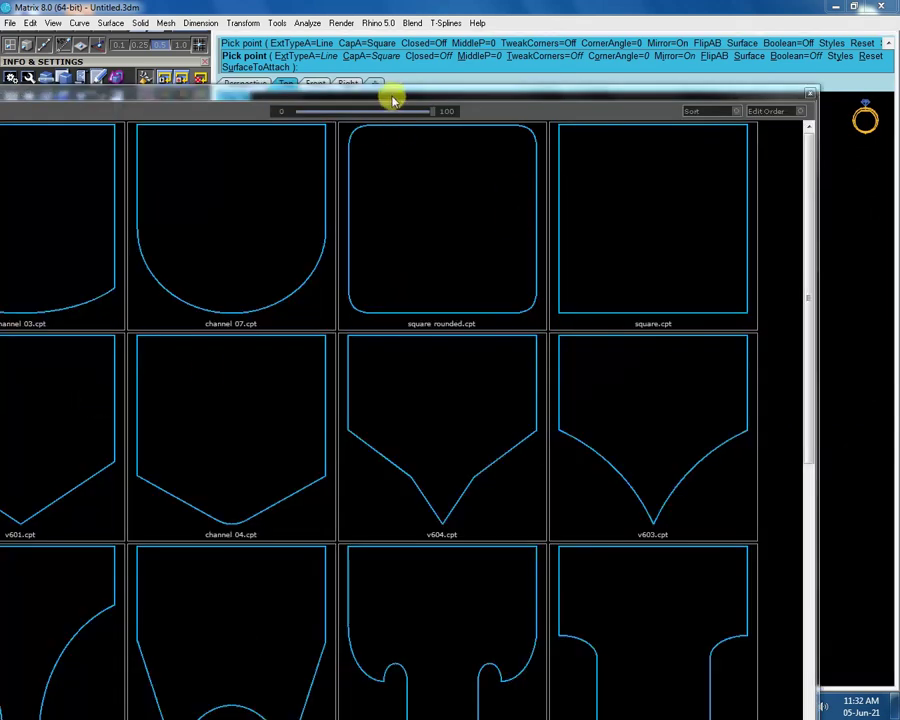
# Apply the square rounded edge profile to the channel at 10% height
pyautogui.moveTo(393, 100); pyautogui.dragTo(447, 113)
pyautogui.click(515, 210)
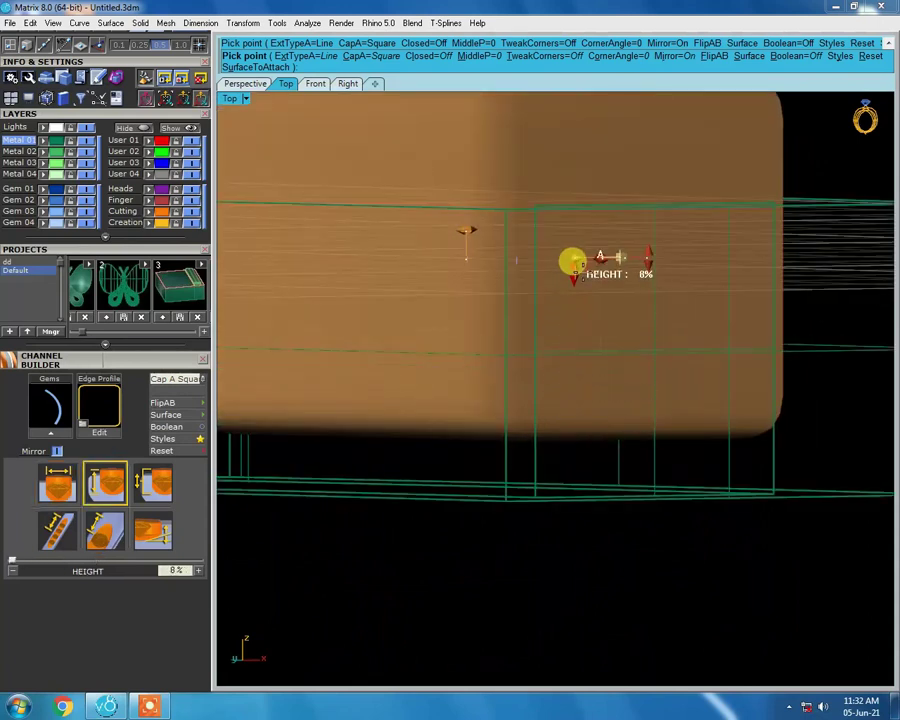
pyautogui.moveTo(590, 241); pyautogui.dragTo(590, 173, button='right')
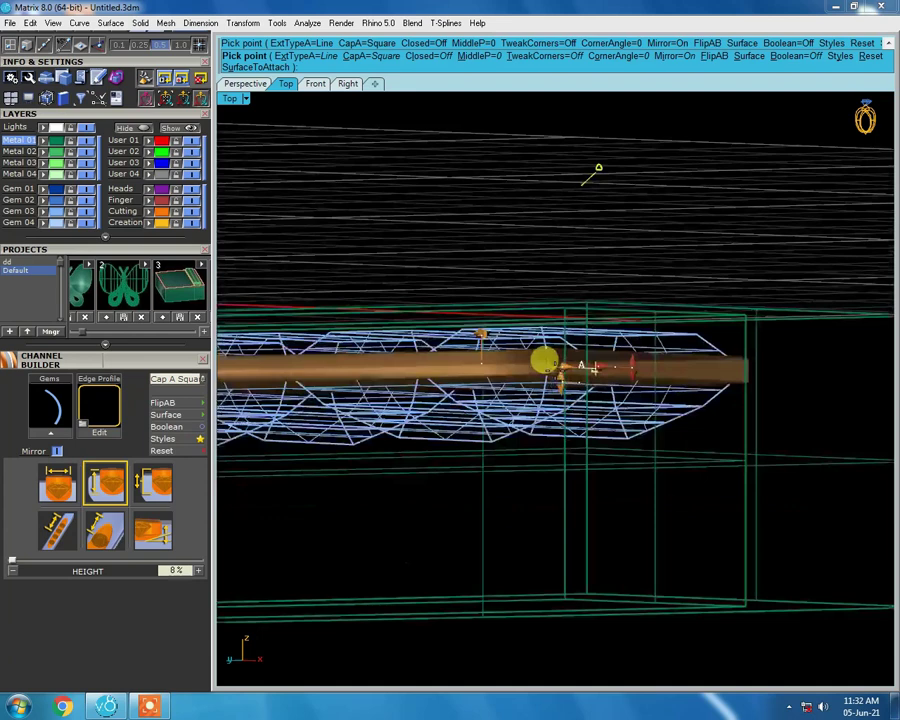
pyautogui.moveTo(553, 389)
pyautogui.mouseDown(button='right')
pyautogui.moveTo(567, 390)
pyautogui.moveTo(556, 383)
pyautogui.moveTo(560, 321)
pyautogui.moveTo(572, 594)
pyautogui.moveTo(591, 528)
pyautogui.moveTo(650, 414)
pyautogui.mouseUp(button='right')
# In Front view, add a dimension measuring the band's thickness
pyautogui.hotkey('ctrl', 'F2')
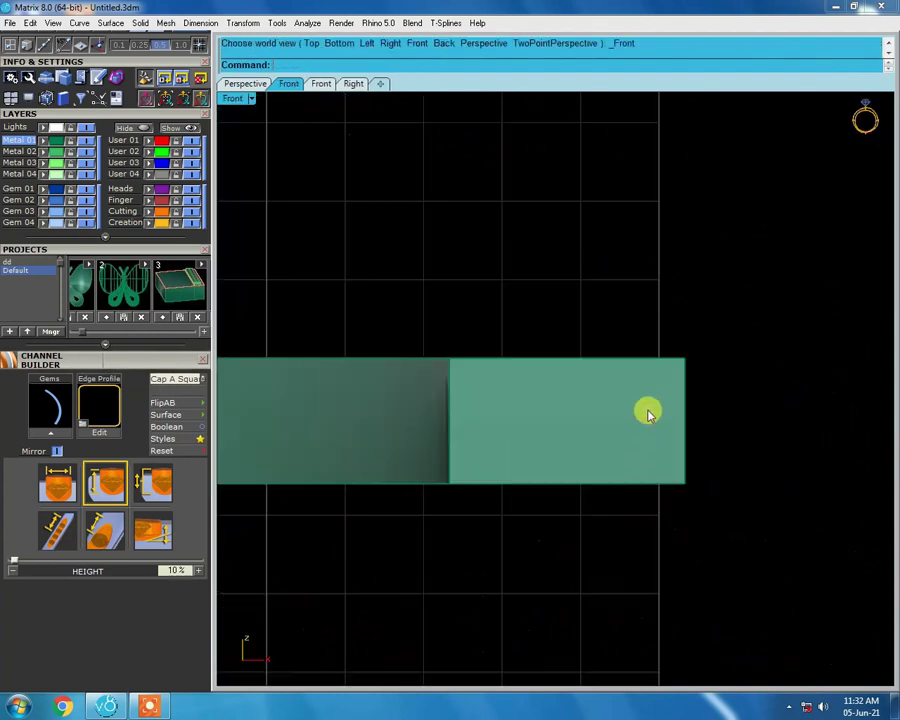
pyautogui.hotkey('ctrl', 'alt', 'w')
pyautogui.scroll(3, 614, 374)
pyautogui.scroll(2, 596, 344)
pyautogui.scroll(2, 592, 395)
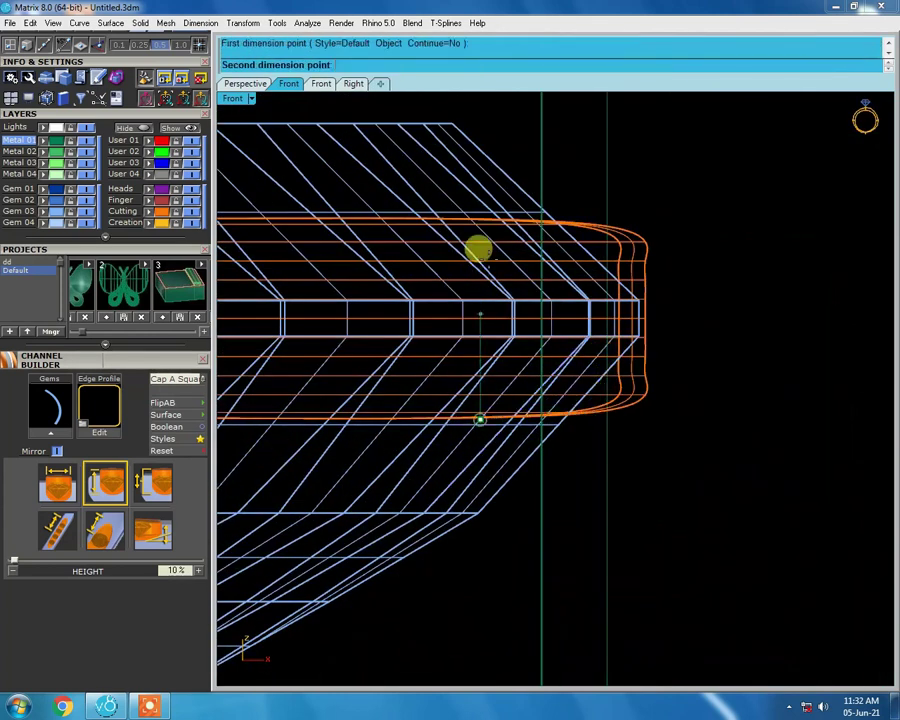
pyautogui.click(469, 211)
pyautogui.scroll(-2, 578, 318)
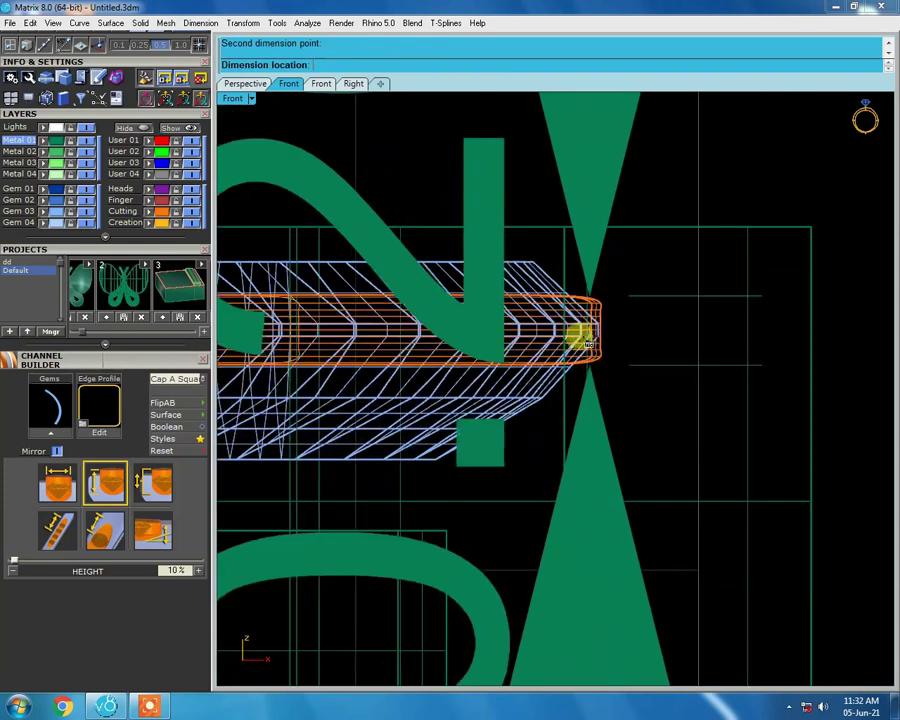
pyautogui.scroll(-2, 582, 322)
pyautogui.scroll(-3, 586, 330)
pyautogui.click(590, 343)
# Return to shaded display and hide all the gems
pyautogui.hotkey('ctrl', 'alt', 's')
pyautogui.scroll(-3, 610, 380)
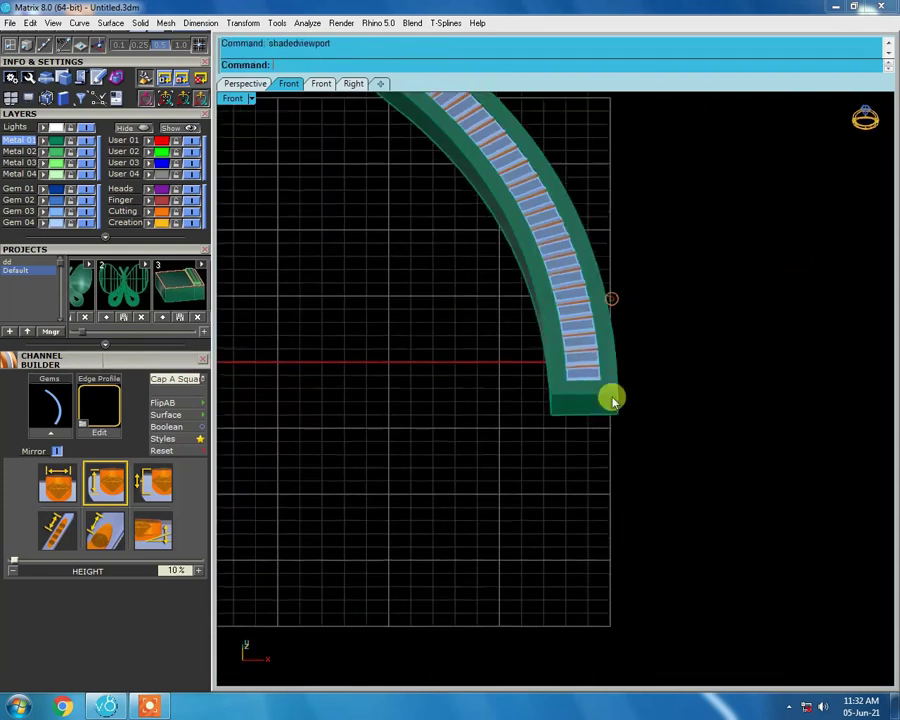
pyautogui.scroll(4, 580, 380)
pyautogui.click(565, 355)
pyautogui.scroll(-2, 565, 355)
pyautogui.scroll(3, 560, 367)
pyautogui.hotkey('ctrl', 'h')
pyautogui.moveTo(560, 367)
pyautogui.keyDown('ctrl'); pyautogui.keyDown('shift'); pyautogui.mouseDown(button='right')
pyautogui.moveTo(603, 337)
pyautogui.moveTo(653, 466)
pyautogui.mouseUp(button='right'); pyautogui.keyUp('shift'); pyautogui.keyUp('ctrl')
pyautogui.click(644, 333)
pyautogui.press('Escape')
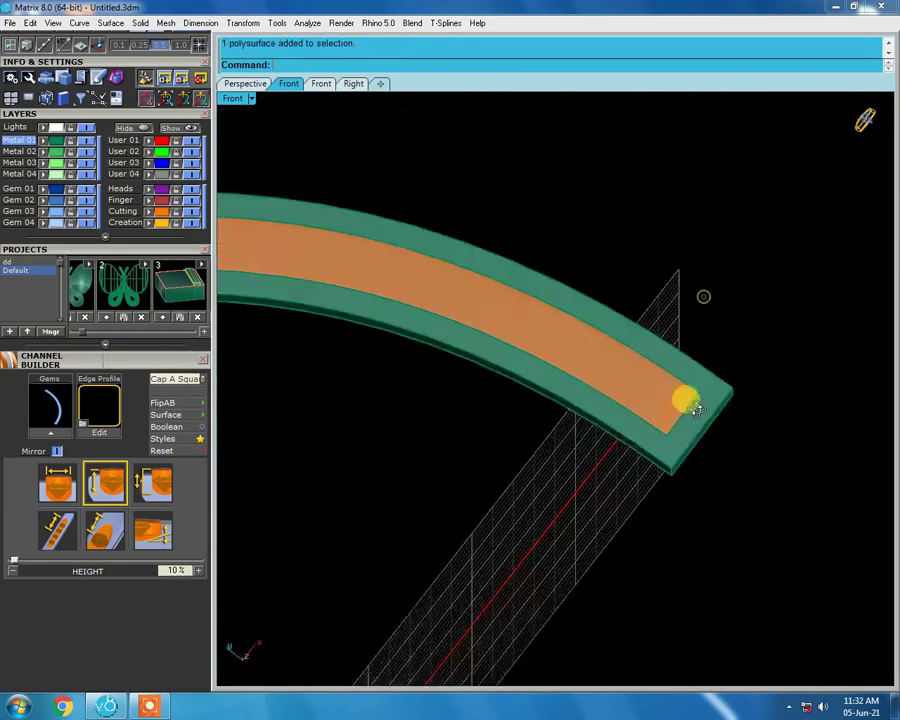
pyautogui.keyDown('ctrl'); pyautogui.keyDown('shift'); pyautogui.moveTo(693, 408); pyautogui.dragTo(643, 458, button='right'); pyautogui.keyUp('shift'); pyautogui.keyUp('ctrl')
pyautogui.scroll(2, 693, 435)
# Trial a boolean difference of the channel cutter from the band, then undo it
pyautogui.click(693, 435)
pyautogui.click(587, 316)
pyautogui.press('Return')
pyautogui.keyDown('ctrl'); pyautogui.keyDown('shift'); pyautogui.moveTo(634, 399); pyautogui.dragTo(741, 312, button='right'); pyautogui.keyUp('shift'); pyautogui.keyUp('ctrl')
pyautogui.scroll(2, 741, 312)
pyautogui.moveTo(647, 233)
pyautogui.keyDown('ctrl'); pyautogui.keyDown('shift'); pyautogui.mouseDown(button='right')
pyautogui.moveTo(747, 237)
pyautogui.moveTo(560, 266)
pyautogui.mouseUp(button='right'); pyautogui.keyUp('shift'); pyautogui.keyUp('ctrl')
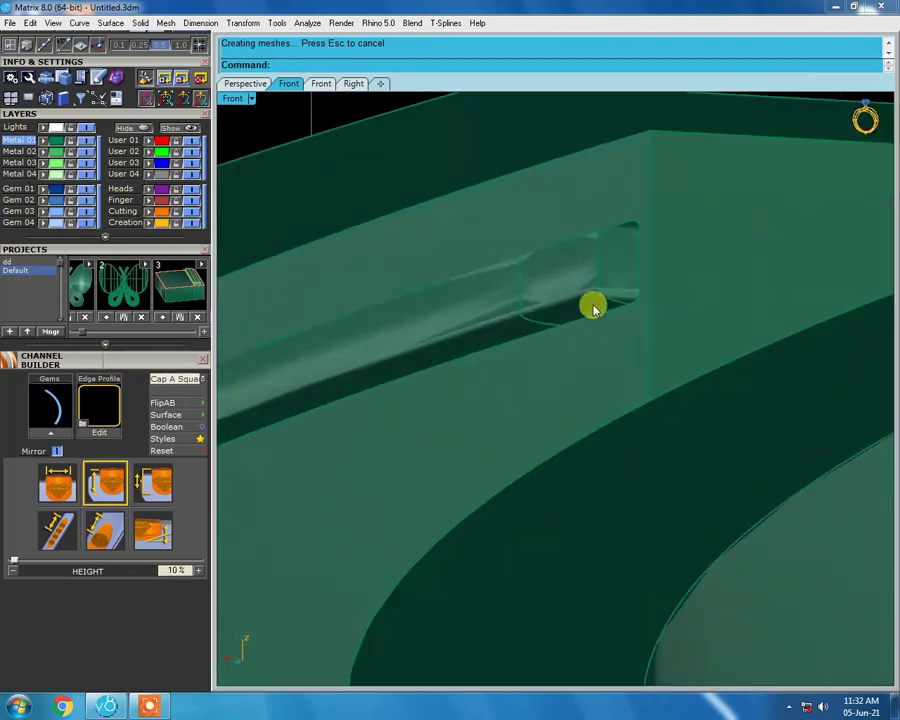
pyautogui.scroll(-3, 593, 309)
pyautogui.hotkey('ctrl', 'z')
pyautogui.scroll(2, 623, 245)
# Show the hidden gems again and switch to a front wireframe view
pyautogui.hotkey('ctrl', 'shift', 'h')
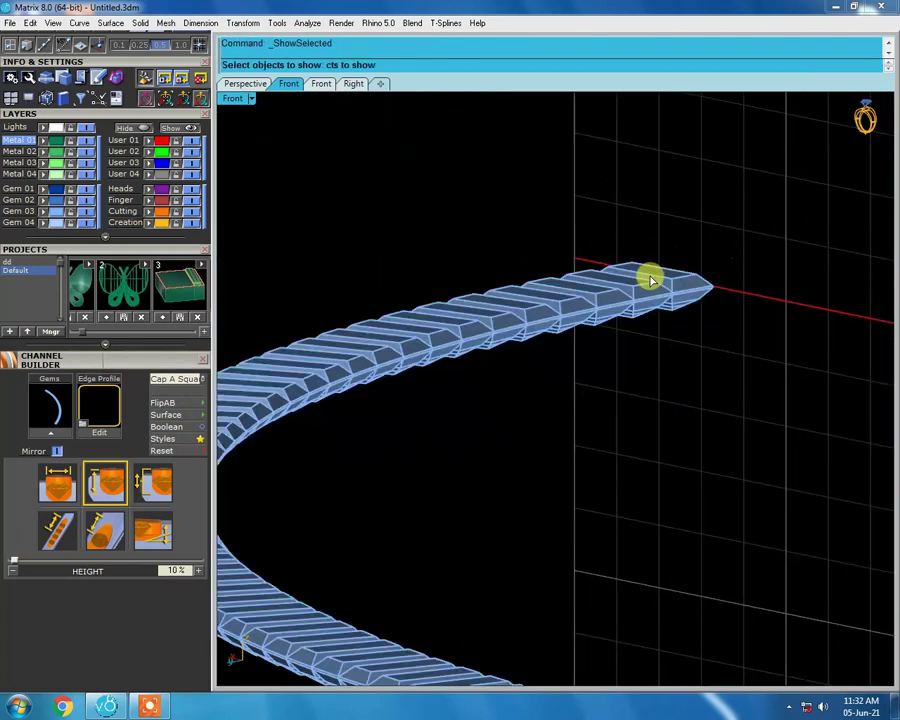
pyautogui.click(651, 279)
pyautogui.press('Return')
pyautogui.click(607, 366)
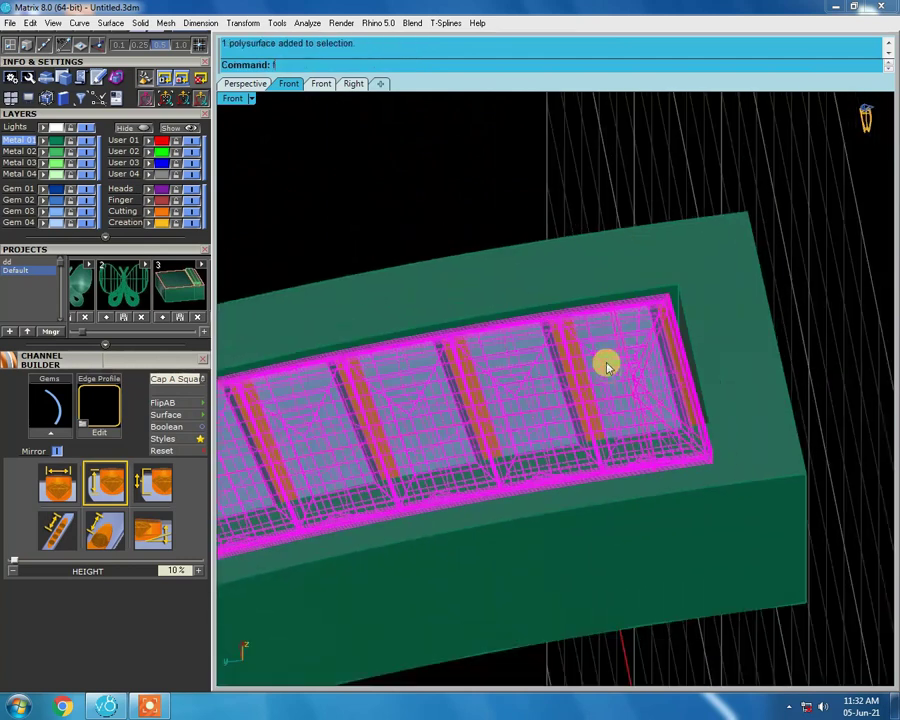
pyautogui.hotkey('ctrl', 'alt', 'w')
pyautogui.scroll(3, 566, 268)
pyautogui.scroll(-2, 544, 270)
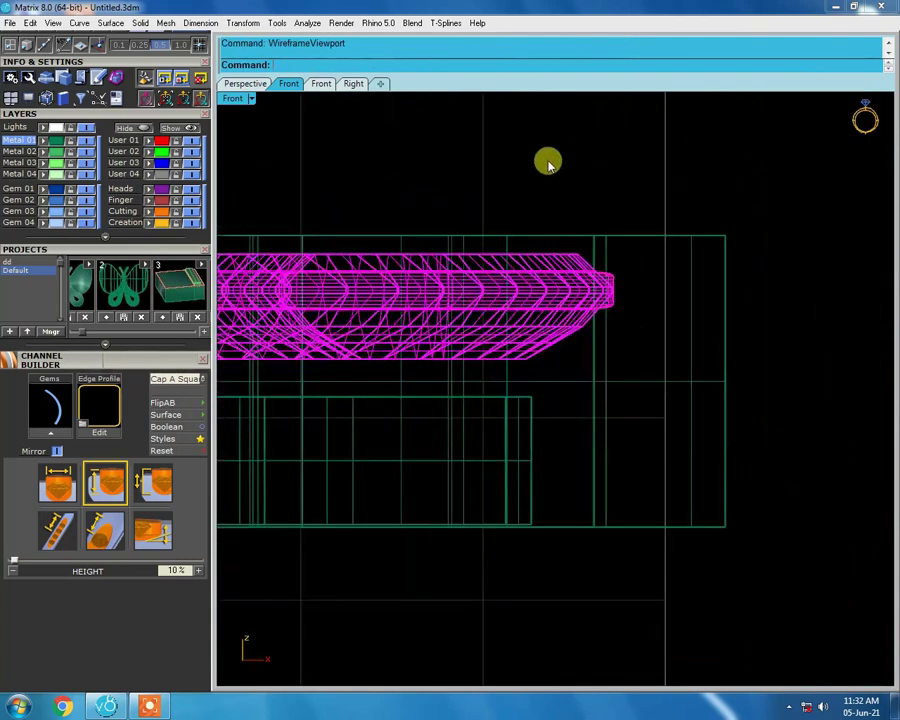
pyautogui.write('4')
# Move the gems by 0.1, return to shaded display, and hide all 50 gems
pyautogui.press('Return')
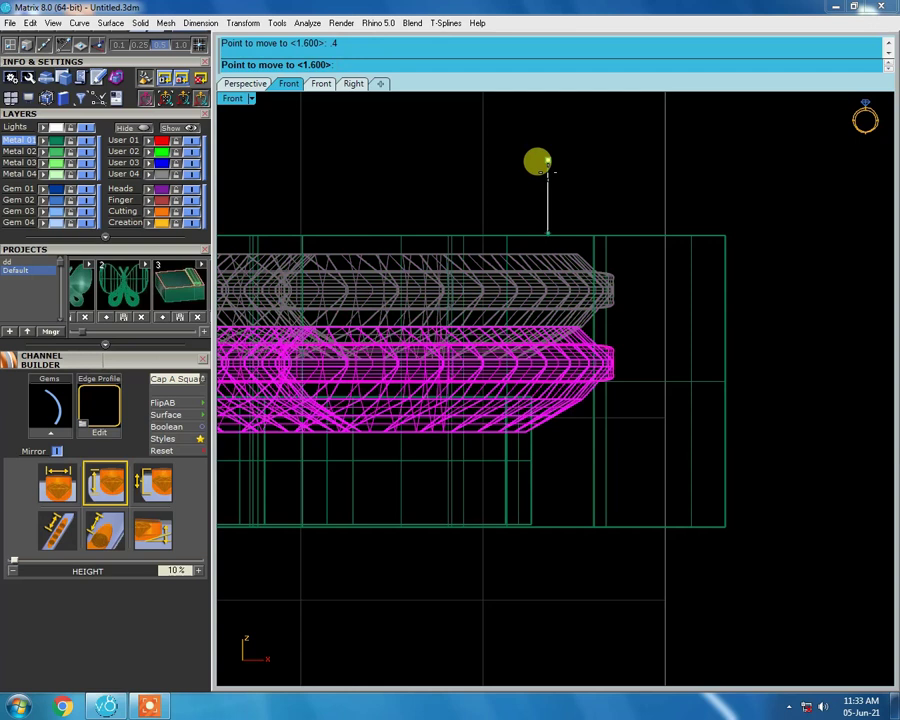
pyautogui.click(547, 161)
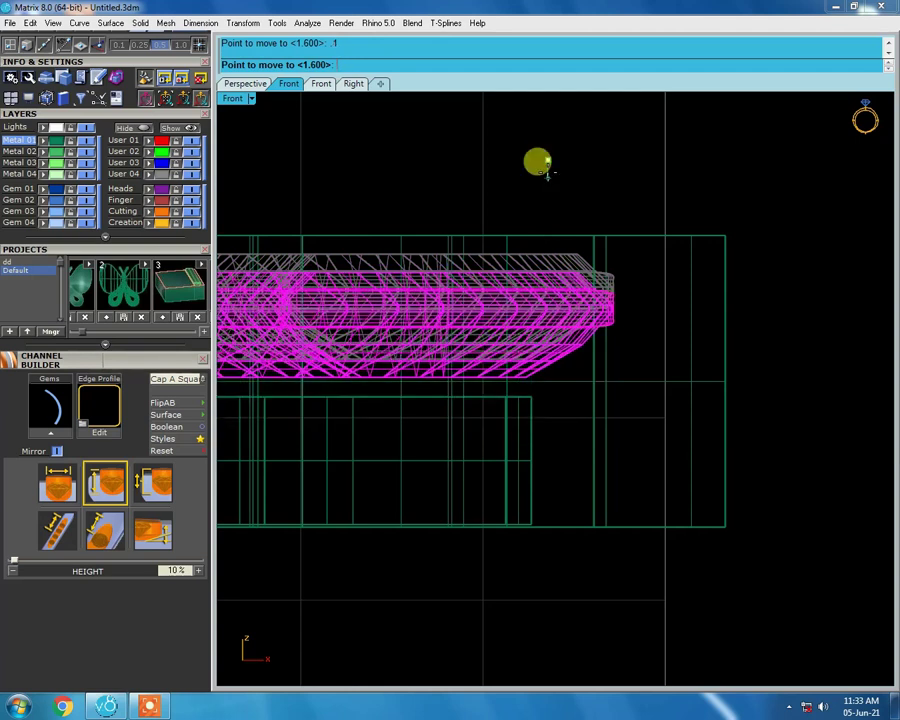
pyautogui.hotkey('ctrl', 'alt', 's')
pyautogui.click(566, 328)
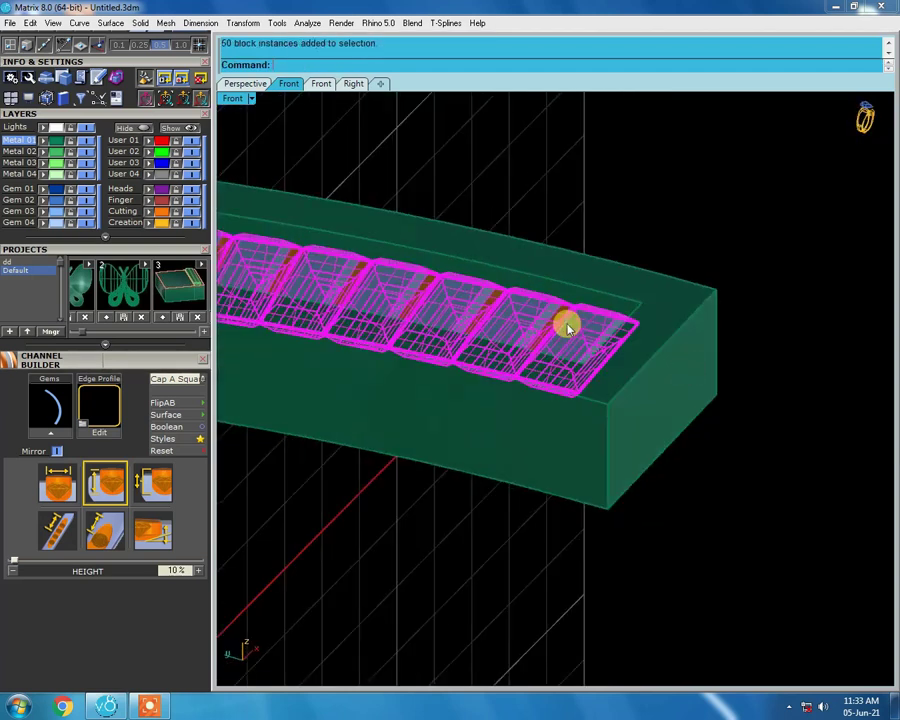
pyautogui.hotkey('ctrl', 'h')
# Boolean-subtract the cutter from the band to carve the gem channel, then inspect it
pyautogui.click(552, 330)
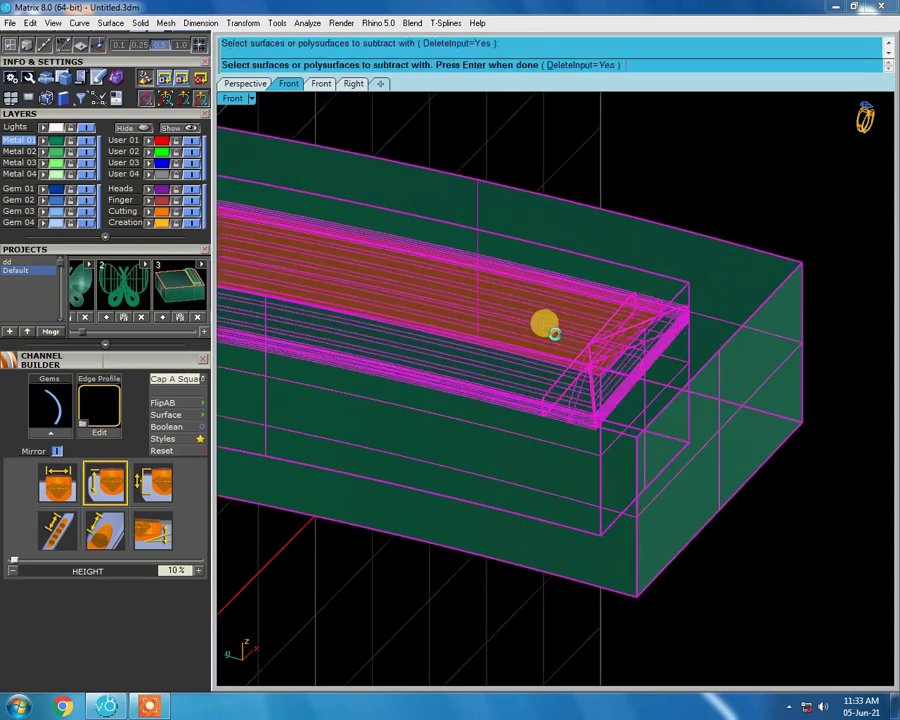
pyautogui.press('Return')
pyautogui.moveTo(632, 316); pyautogui.dragTo(557, 236, button='right')
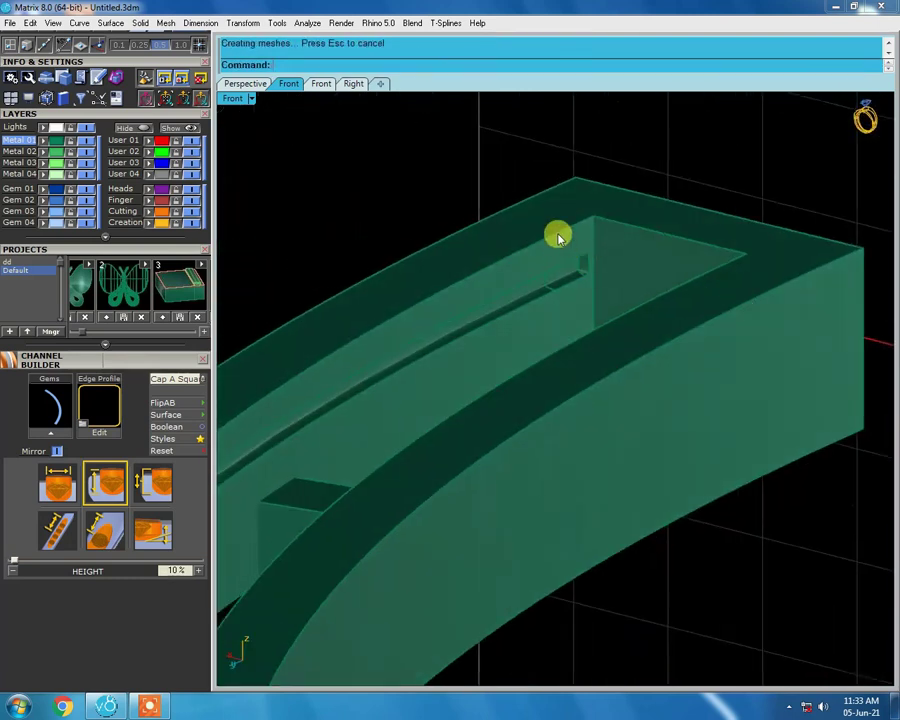
pyautogui.scroll(3, 554, 305)
pyautogui.moveTo(554, 305)
pyautogui.mouseDown(button='right')
pyautogui.moveTo(558, 267)
pyautogui.moveTo(548, 281)
pyautogui.mouseUp(button='right')
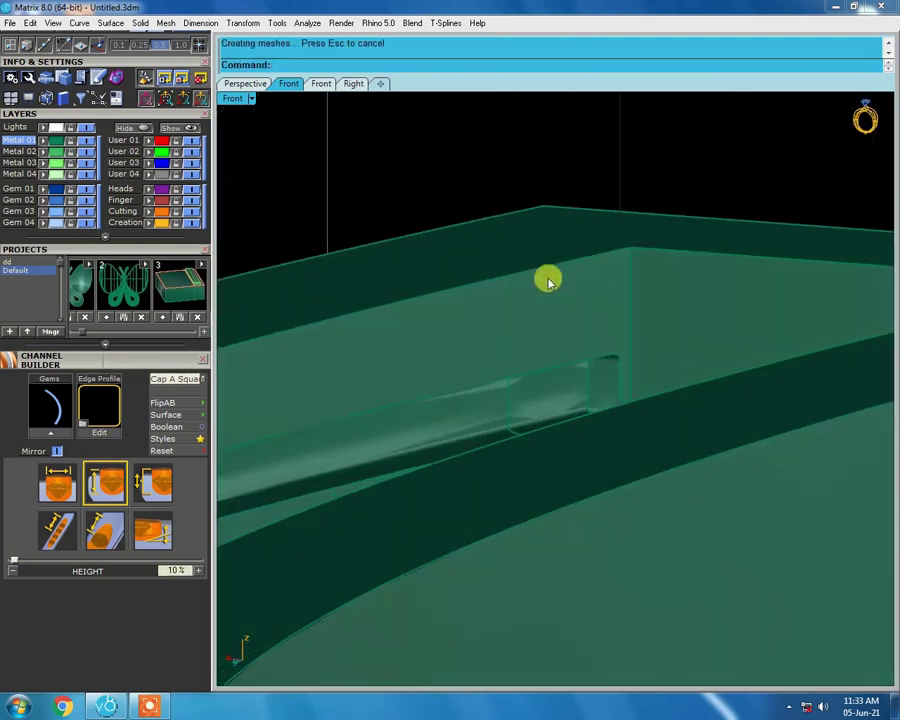
pyautogui.moveTo(543, 360)
pyautogui.mouseDown(button='right')
pyautogui.moveTo(579, 307)
pyautogui.moveTo(555, 303)
pyautogui.moveTo(612, 294)
pyautogui.moveTo(552, 454)
pyautogui.moveTo(381, 297)
pyautogui.moveTo(609, 402)
pyautogui.moveTo(374, 297)
pyautogui.moveTo(420, 358)
pyautogui.moveTo(484, 333)
pyautogui.moveTo(500, 368)
pyautogui.moveTo(522, 321)
pyautogui.moveTo(671, 426)
pyautogui.mouseUp(button='right')
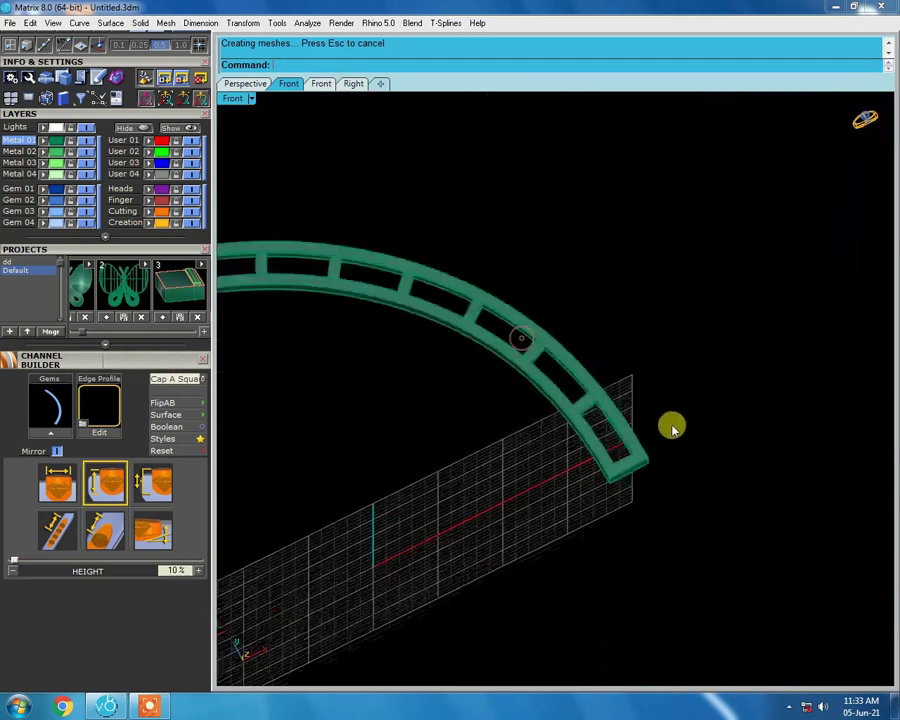
# Show the hidden arc again and switch the display to plastic shading
pyautogui.hotkey('ctrl', 'shift', 'h')
pyautogui.moveTo(486, 366); pyautogui.dragTo(535, 365, button='right')
pyautogui.click(535, 364)
pyautogui.press('Return')
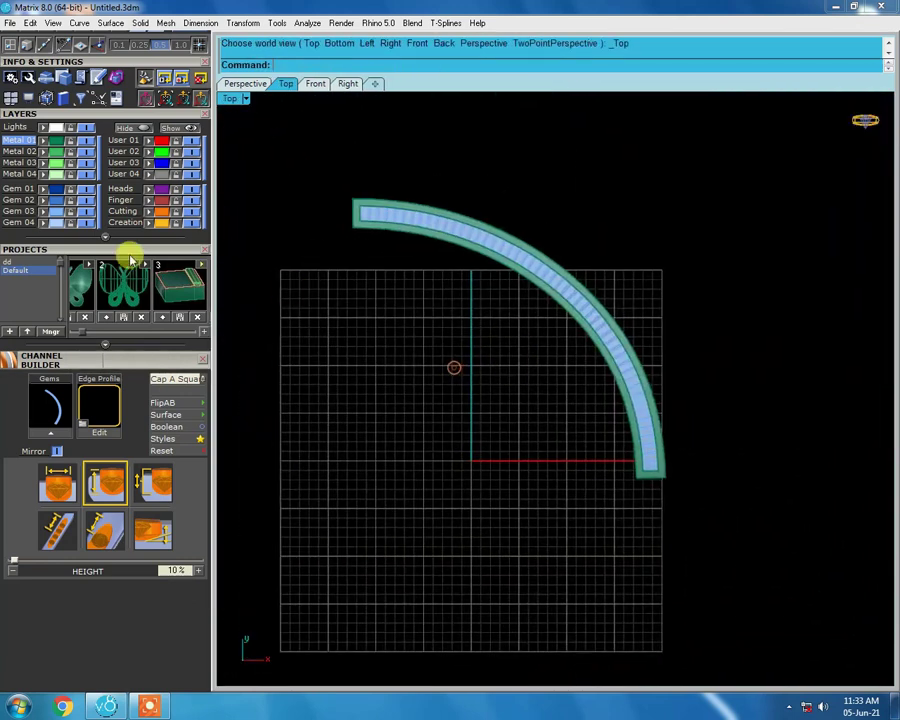
pyautogui.scroll(5, 127, 257)
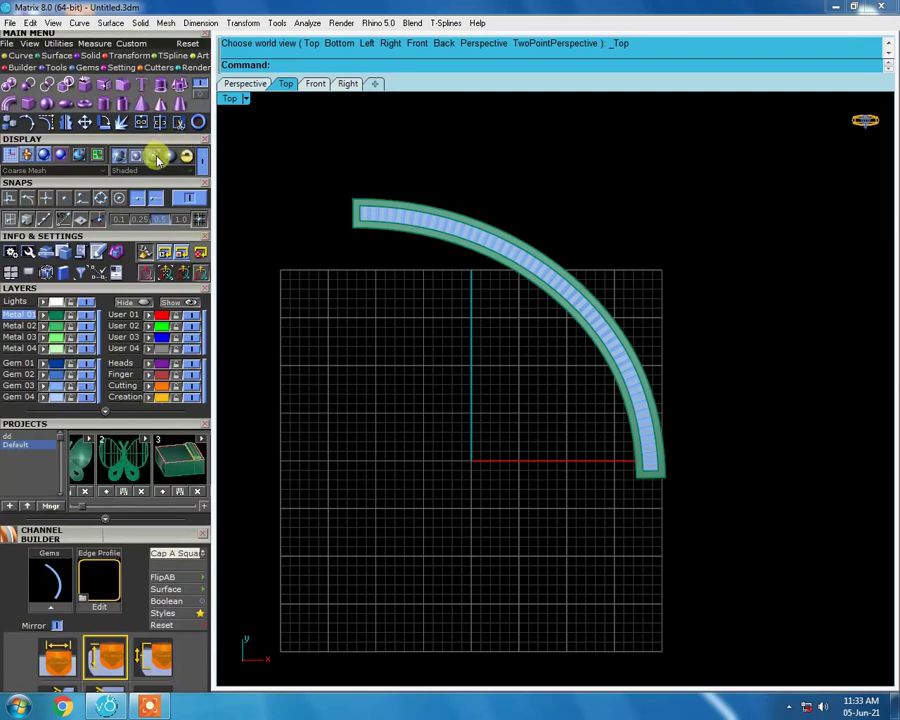
pyautogui.click(155, 157)
pyautogui.scroll(5, 446, 412)
pyautogui.moveTo(446, 412)
pyautogui.mouseDown(button='right')
pyautogui.moveTo(634, 213)
pyautogui.moveTo(728, 290)
pyautogui.moveTo(683, 392)
pyautogui.moveTo(574, 364)
pyautogui.mouseUp(button='right')
# Move the whole arc up and to the right, out of the way, and hide it
pyautogui.click(574, 364)
pyautogui.hotkey('ctrl', 'h')
pyautogui.moveTo(508, 273)
pyautogui.mouseDown(button='right')
pyautogui.moveTo(517, 180)
pyautogui.moveTo(428, 311)
pyautogui.mouseUp(button='right')
pyautogui.hotkey('ctrl', 'alt', 'h')
pyautogui.scroll(-3, 440, 268)
pyautogui.moveTo(328, 146); pyautogui.dragTo(650, 497)
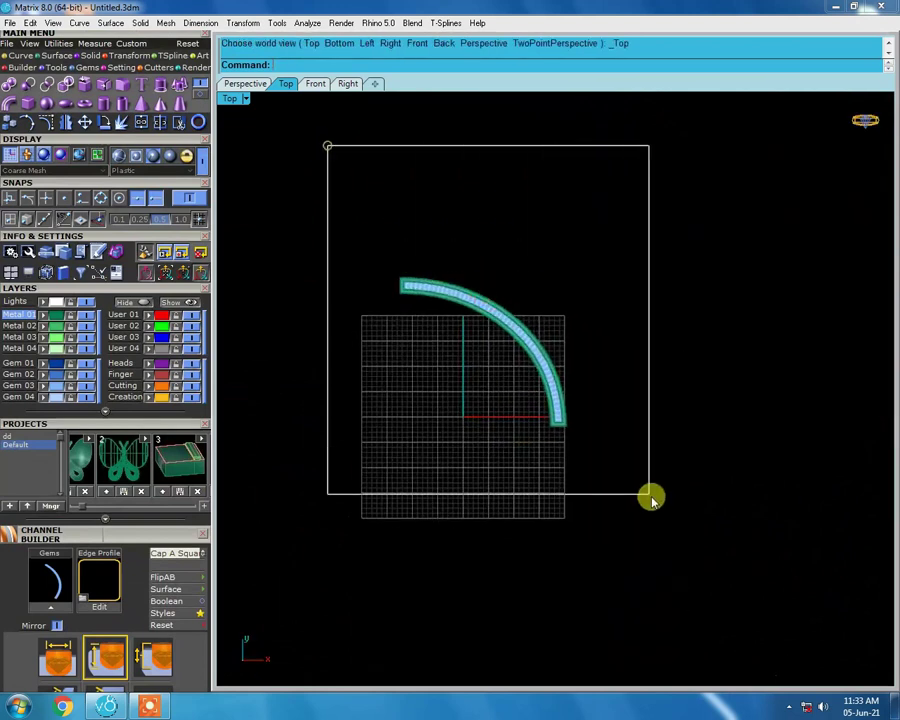
pyautogui.scroll(2, 500, 293)
pyautogui.moveTo(527, 360); pyautogui.dragTo(681, 177)
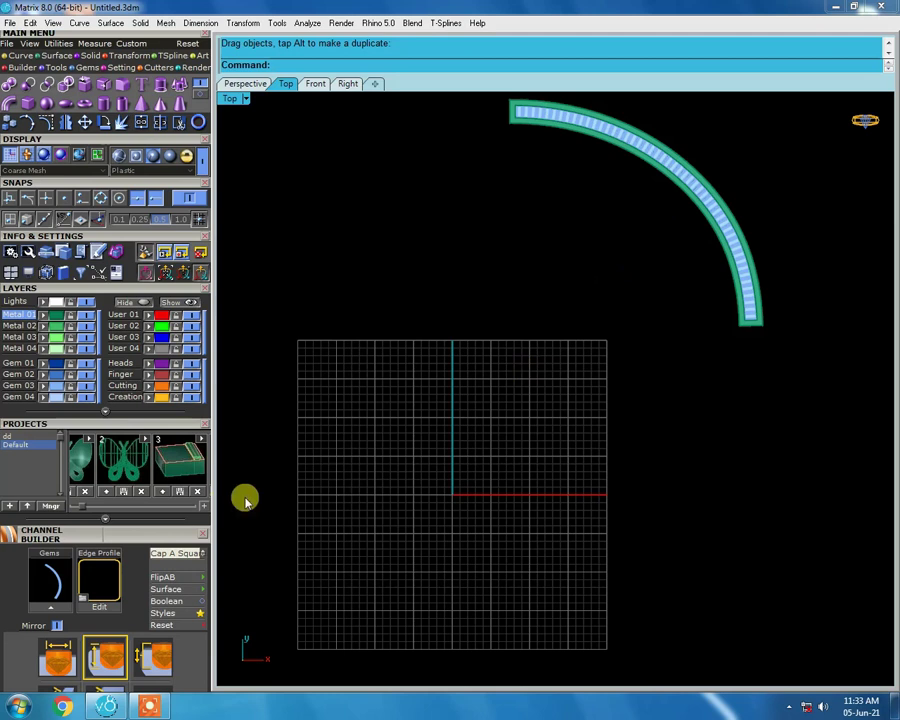
pyautogui.moveTo(710, 170); pyautogui.dragTo(444, 470)
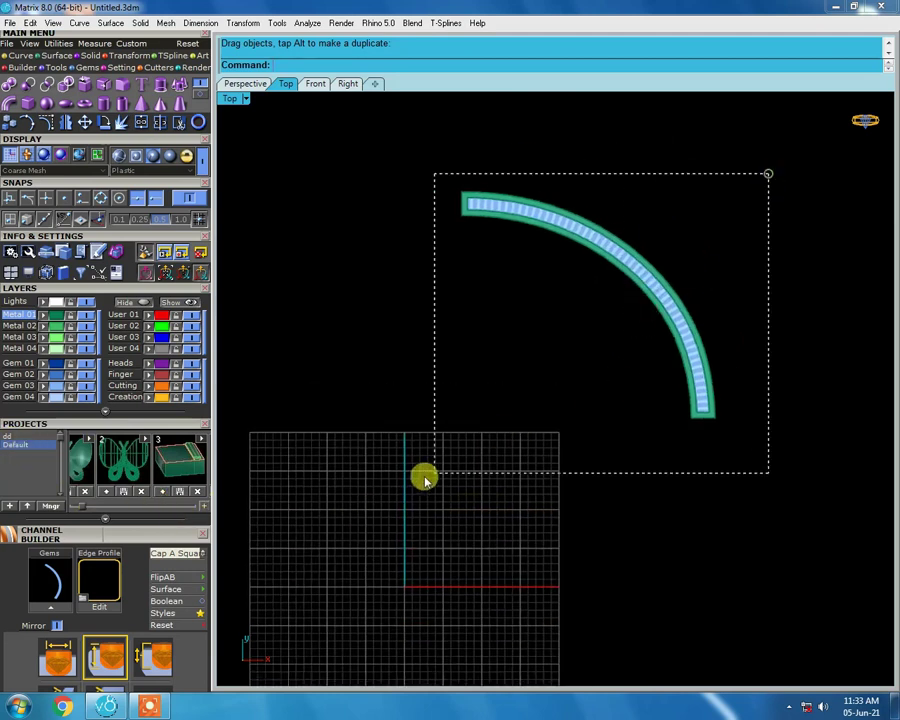
pyautogui.hotkey('ctrl', 'h')
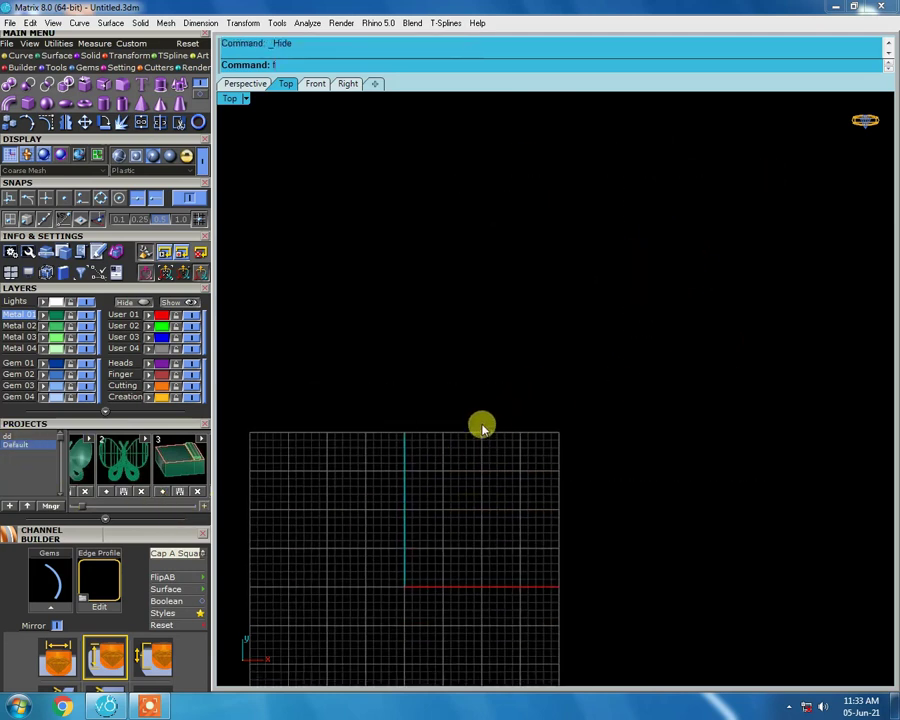
# Draw a circle centred on the origin in front view
pyautogui.press('Return')
pyautogui.scroll(3, 490, 365)
pyautogui.click(84, 83)
pyautogui.click(490, 409)
pyautogui.write('17.2')
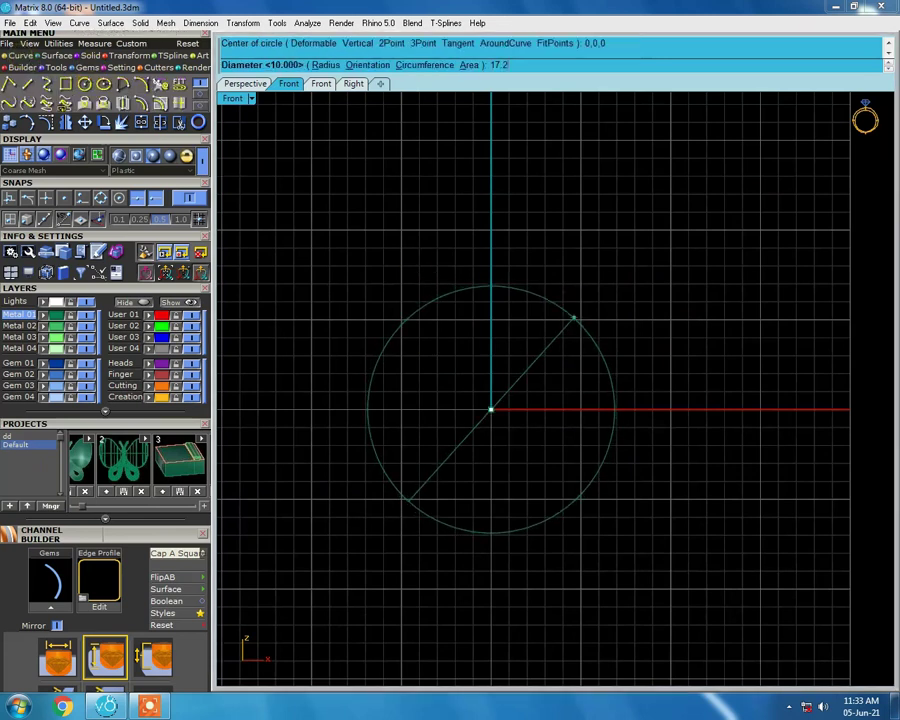
pyautogui.click(597, 346)
# Offset the circle outward and move the copy by 0.2
pyautogui.write('offset')
pyautogui.press('Return')
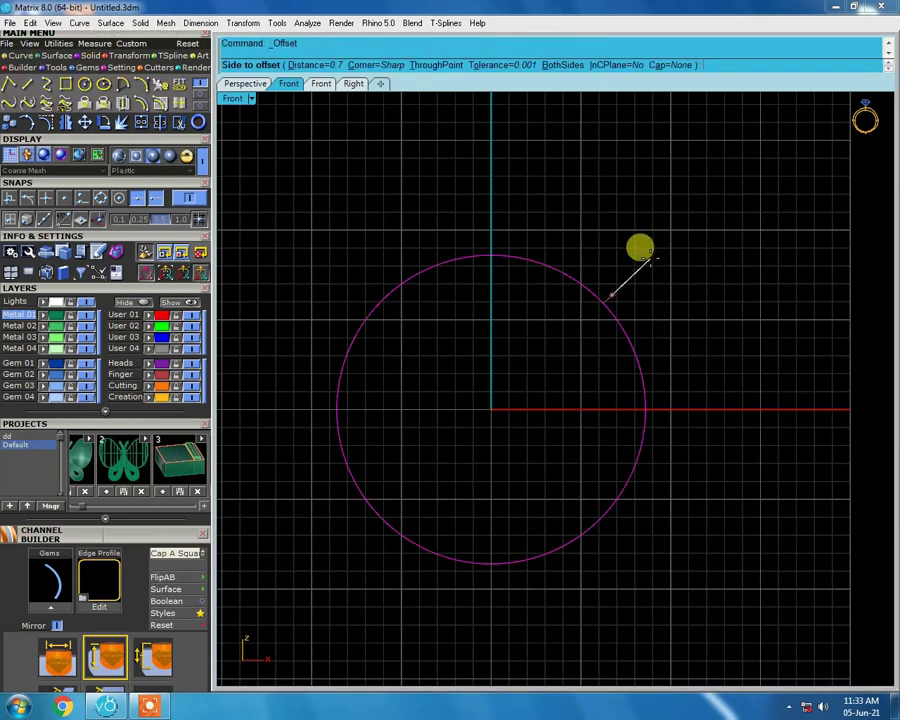
pyautogui.click(648, 316)
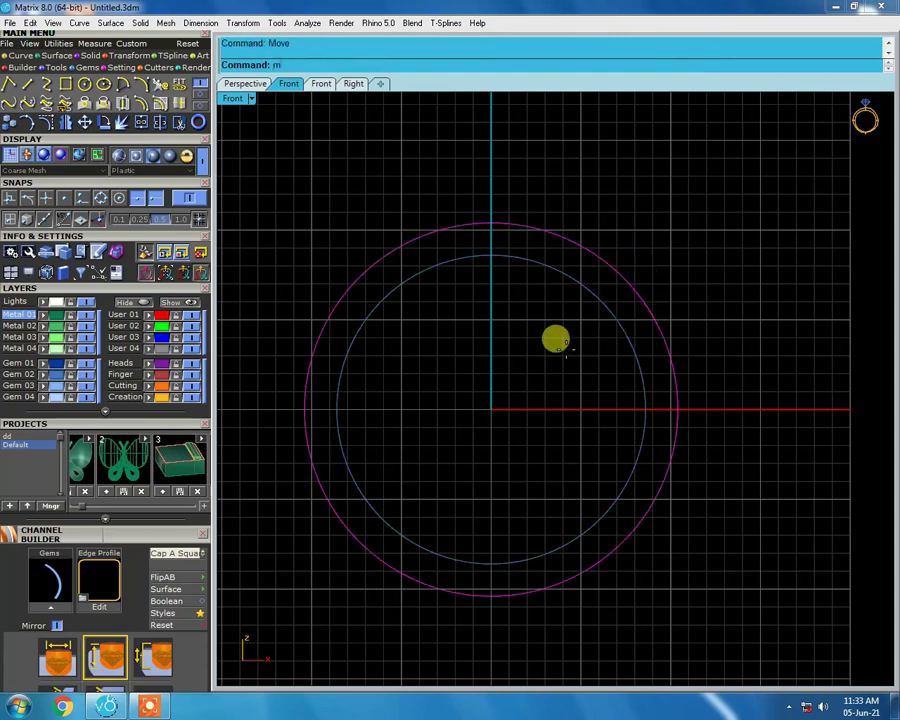
pyautogui.click(556, 341)
pyautogui.write('.2')
pyautogui.press('Return')
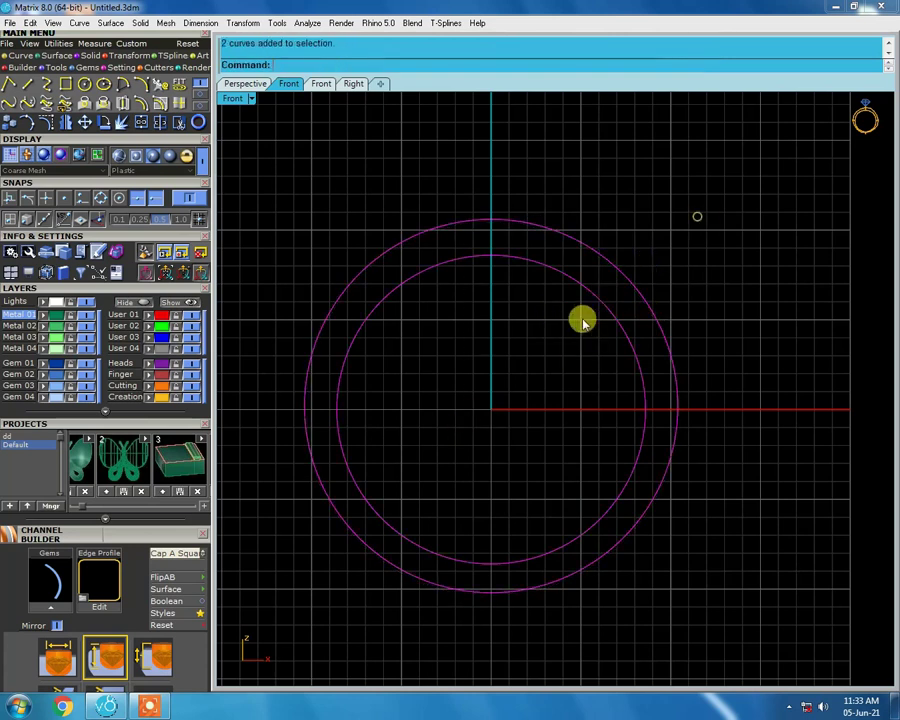
# Extrude the circles with BothSides=Yes into a ring band
pyautogui.hotkey('ctrl', 'F2')
pyautogui.hotkey('ctrl', 'F4')
pyautogui.scroll(3, 519, 340)
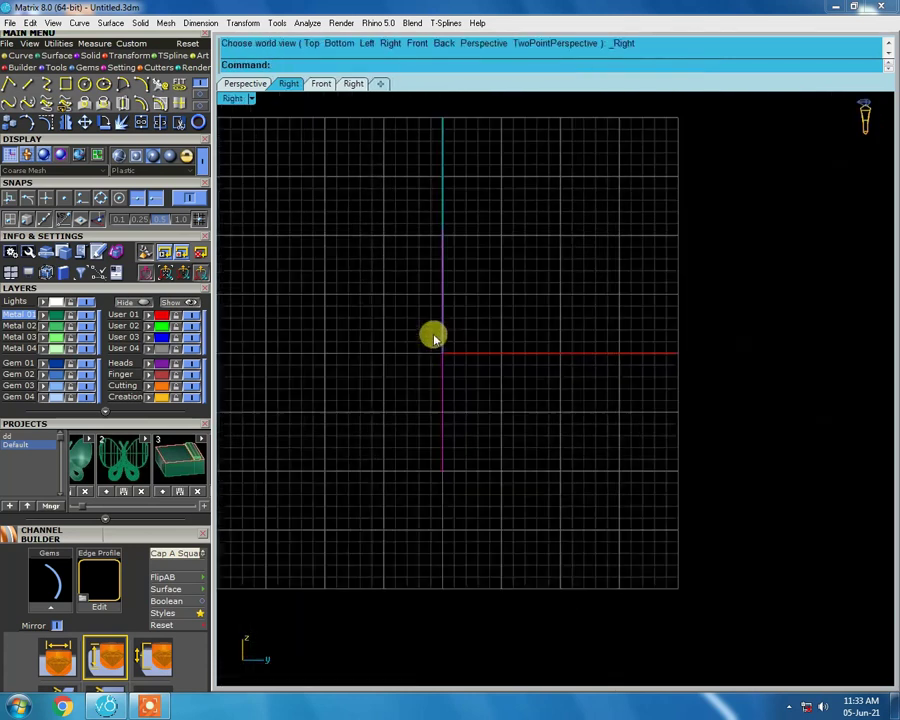
pyautogui.click(425, 65)
pyautogui.press('Return')
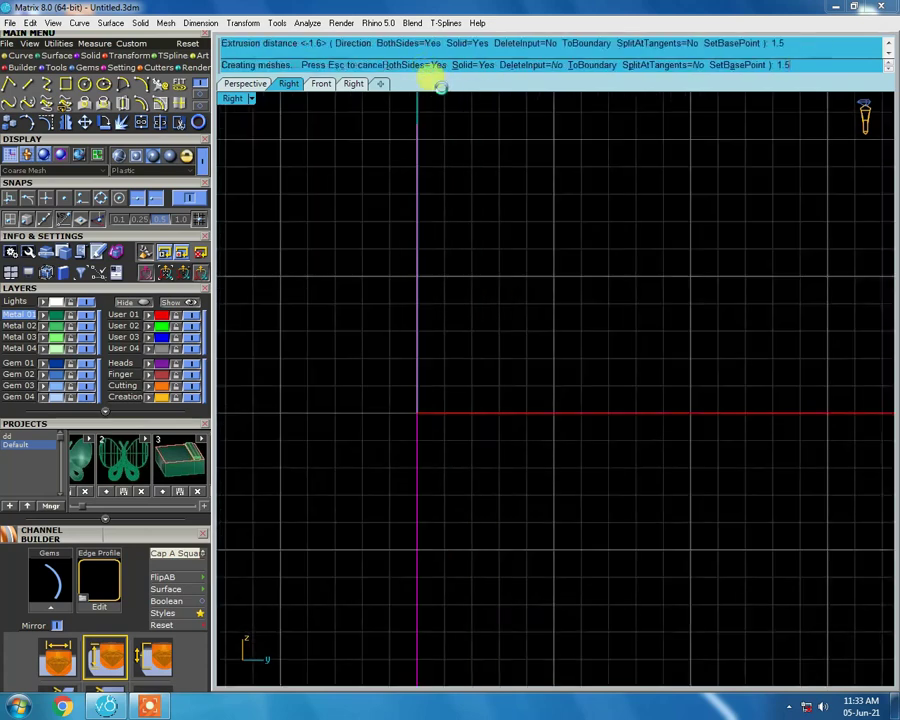
# Delete the duplicate overlapping ring and view the band shaded in front view
pyautogui.moveTo(500, 326); pyautogui.dragTo(517, 408, button='right')
pyautogui.click(512, 336)
pyautogui.press('Delete')
pyautogui.moveTo(512, 336)
pyautogui.mouseDown(button='right')
pyautogui.moveTo(556, 370)
pyautogui.moveTo(468, 361)
pyautogui.moveTo(560, 390)
pyautogui.mouseUp(button='right')
pyautogui.hotkey('ctrl', 'F2')
pyautogui.hotkey('ctrl', 'alt', 'w')
pyautogui.hotkey('ctrl', 'alt', 's')
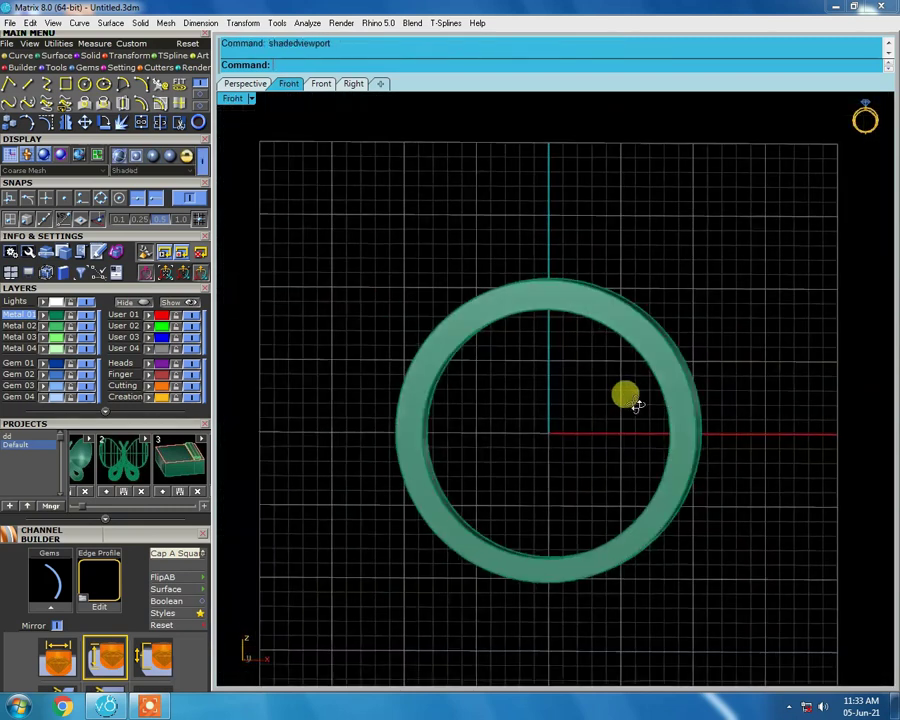
# Inspect the ring band from right, top and oblique views in wireframe and shaded
pyautogui.moveTo(627, 396); pyautogui.dragTo(428, 467, button='right')
pyautogui.hotkey('ctrl', 'F3')
pyautogui.hotkey('ctrl', 'alt', 'w')
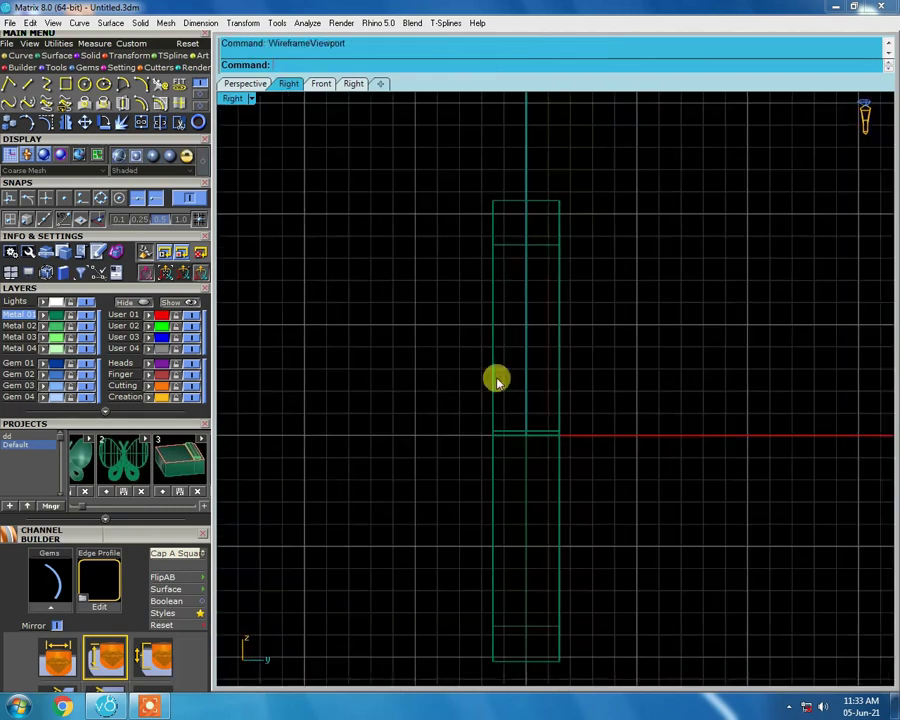
pyautogui.moveTo(497, 378); pyautogui.dragTo(507, 279, button='right')
pyautogui.hotkey('ctrl', 'F1')
pyautogui.hotkey('ctrl', 'alt', 's')
pyautogui.scroll(5, 533, 370)
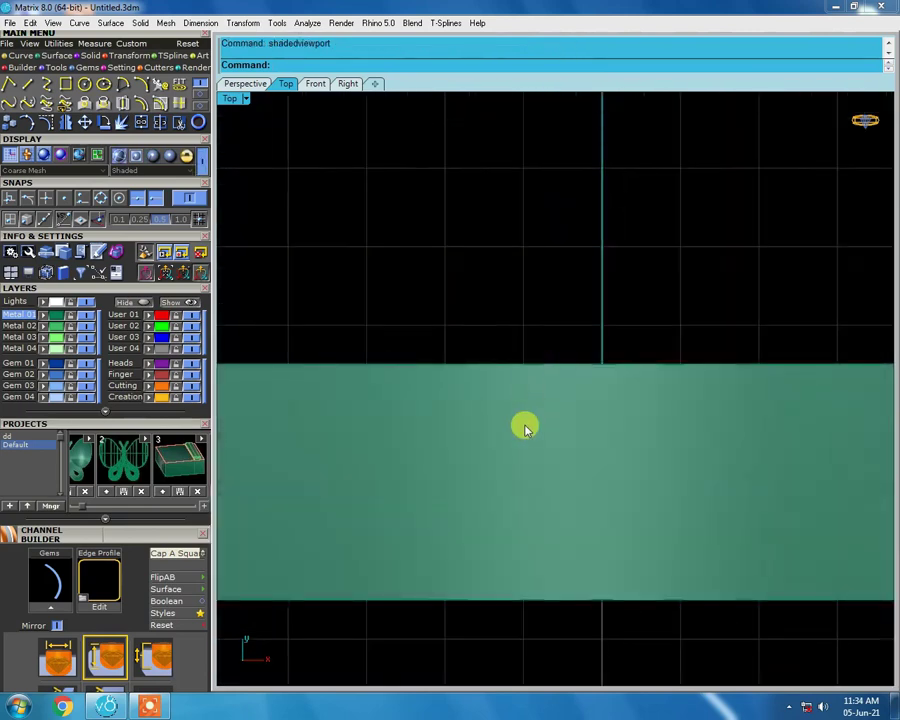
pyautogui.moveTo(403, 417); pyautogui.dragTo(482, 342, button='right')
pyautogui.hotkey('ctrl', 'F3')
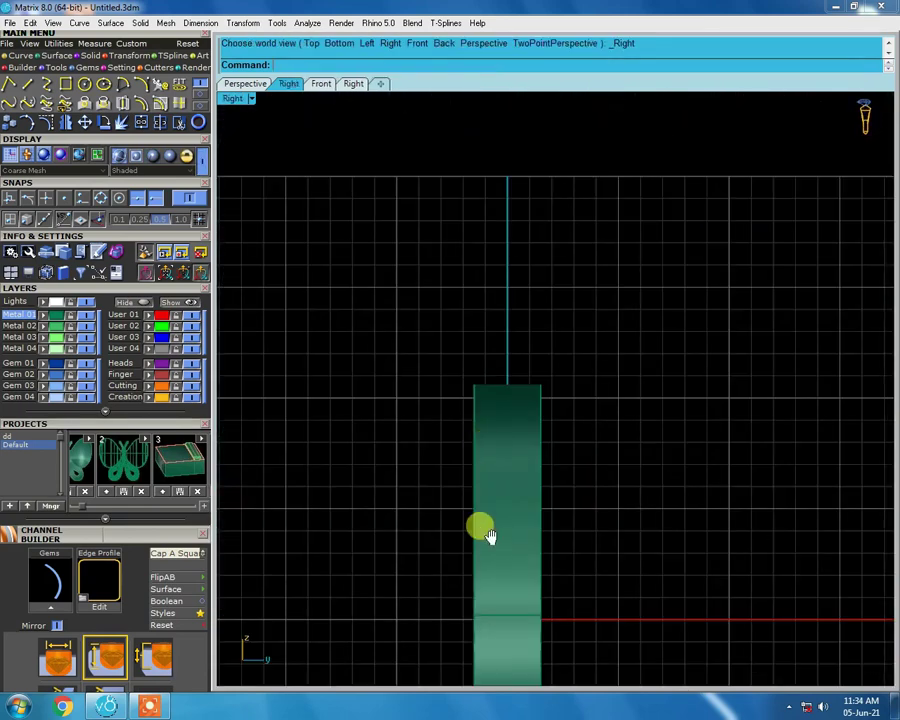
pyautogui.scroll(5, 489, 453)
pyautogui.moveTo(520, 458)
pyautogui.mouseDown(button='right')
pyautogui.moveTo(565, 445)
pyautogui.moveTo(472, 248)
pyautogui.moveTo(546, 274)
pyautogui.moveTo(716, 392)
pyautogui.moveTo(592, 338)
pyautogui.moveTo(466, 257)
pyautogui.moveTo(503, 242)
pyautogui.mouseUp(button='right')
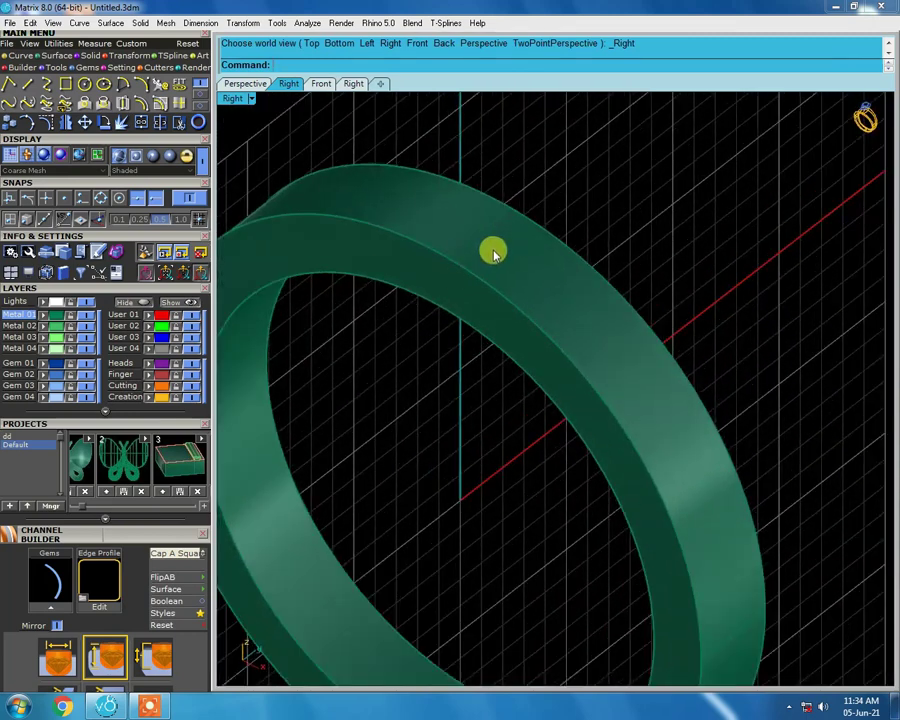
# Undo the deletion to restore the centre circle curve, then centre the band in top view
pyautogui.hotkey('ctrl', 'z')
pyautogui.moveTo(511, 252)
pyautogui.mouseDown(button='right')
pyautogui.moveTo(530, 275)
pyautogui.moveTo(467, 259)
pyautogui.moveTo(648, 402)
pyautogui.mouseUp(button='right')
pyautogui.moveTo(681, 484); pyautogui.dragTo(636, 383, button='right')
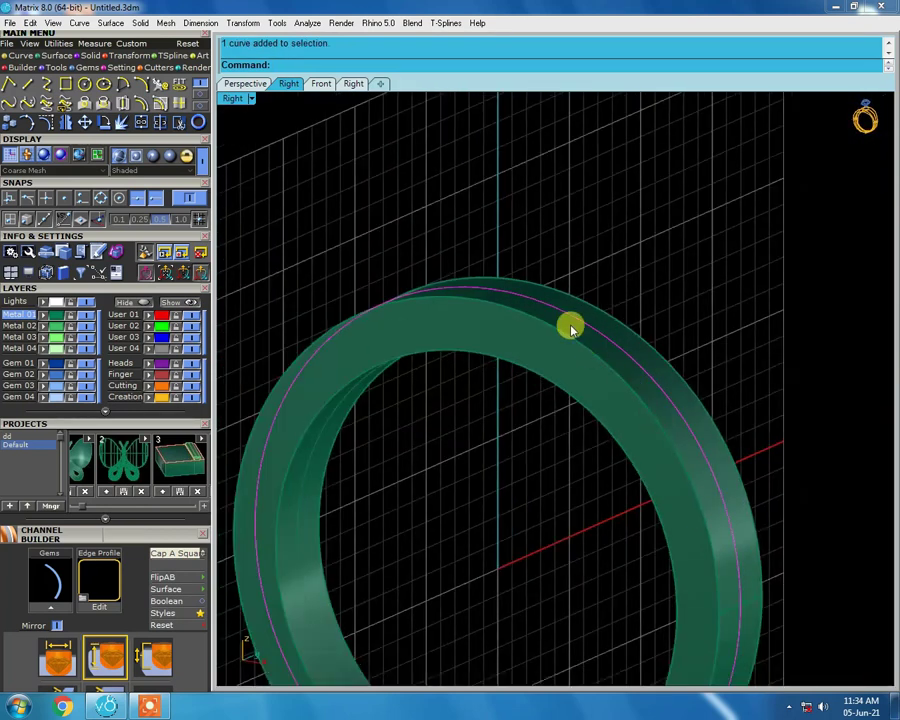
pyautogui.hotkey('ctrl', 'F1')
pyautogui.scroll(2, 470, 400)
pyautogui.moveTo(492, 212); pyautogui.dragTo(518, 390, button='right')
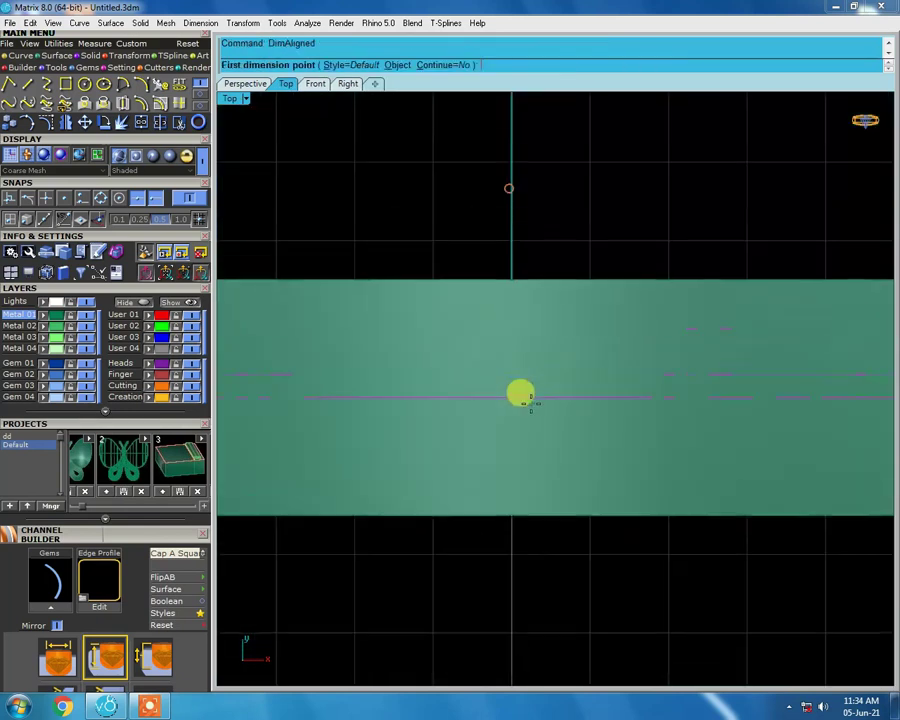
pyautogui.click(85, 199)
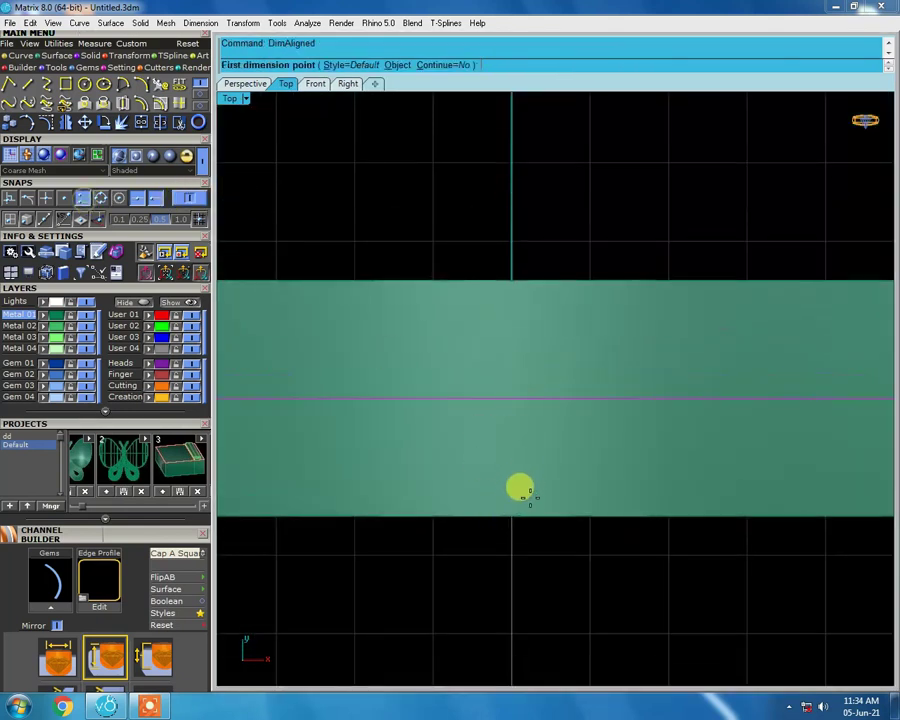
pyautogui.click(508, 513)
pyautogui.click(511, 281)
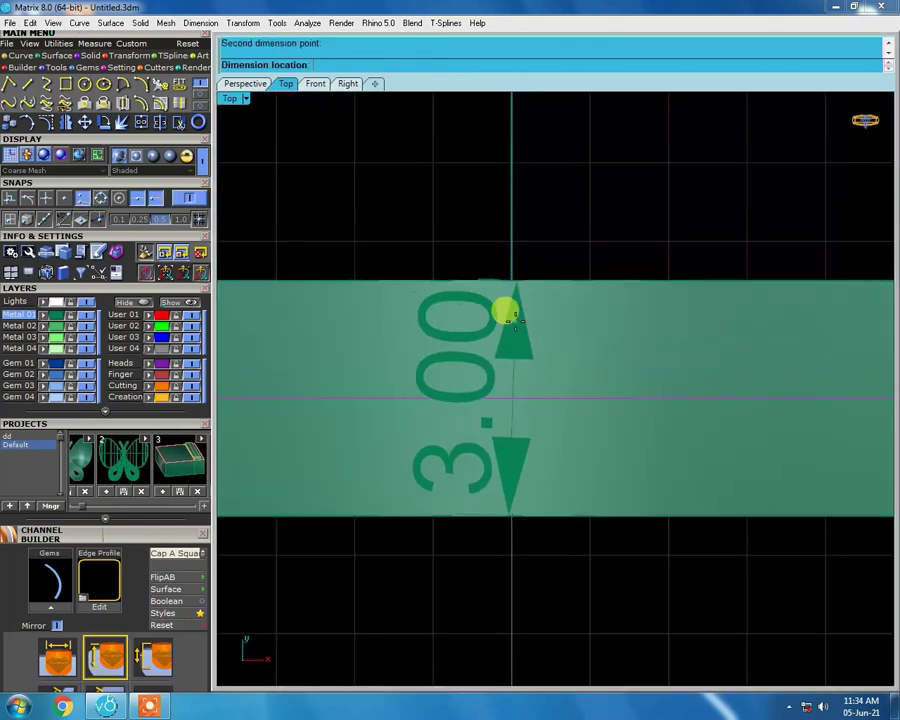
pyautogui.press('Escape')
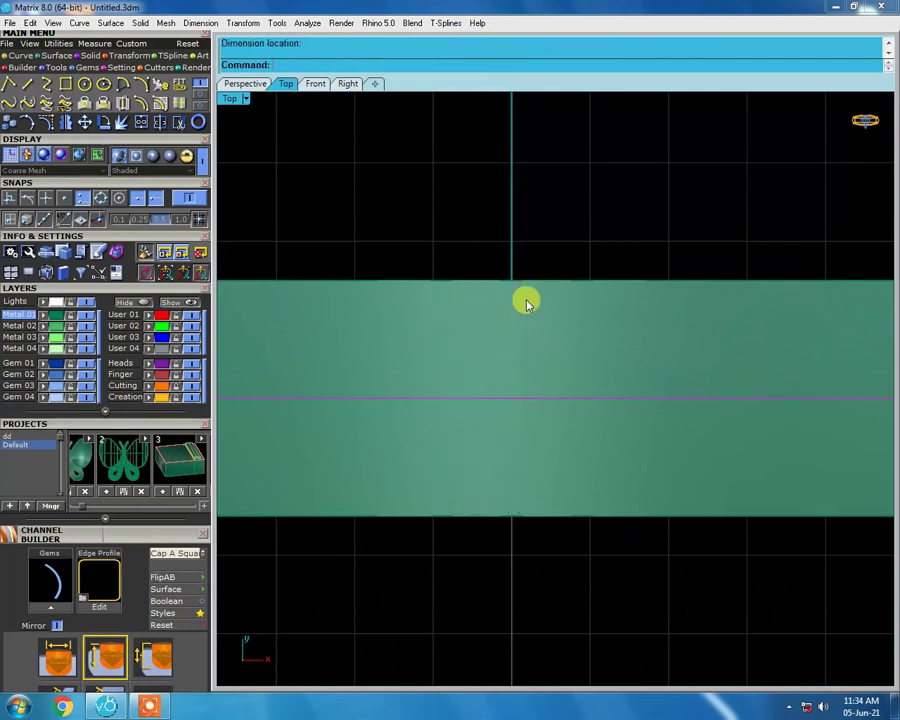
pyautogui.scroll(-3, 428, 343)
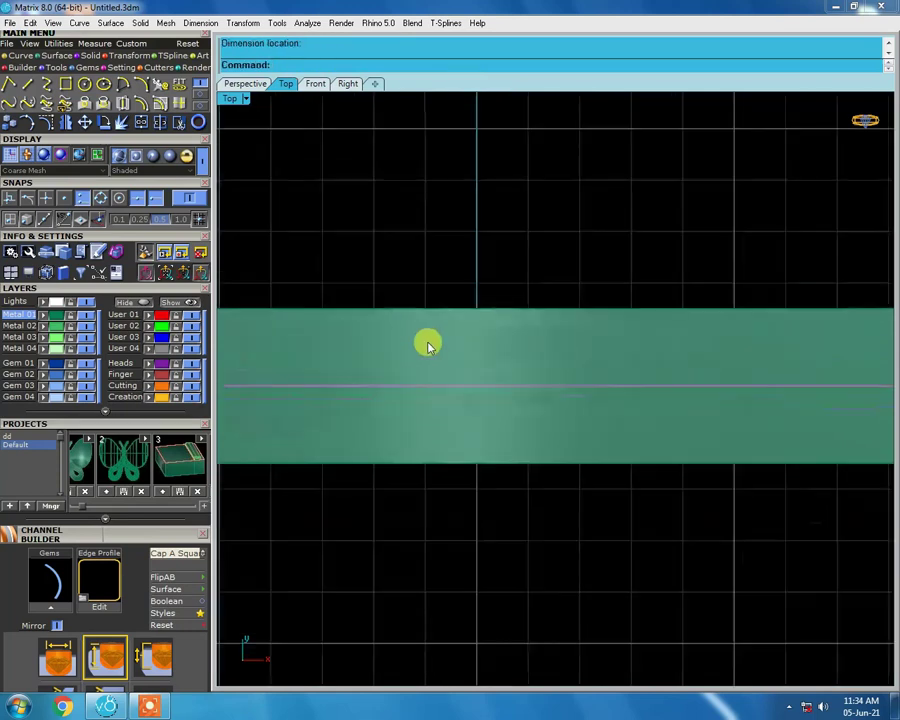
pyautogui.scroll(-3, 478, 362)
pyautogui.moveTo(478, 362)
pyautogui.keyDown('ctrl'); pyautogui.keyDown('shift'); pyautogui.mouseDown(button='right')
pyautogui.moveTo(568, 341)
pyautogui.moveTo(598, 266)
pyautogui.mouseUp(button='right'); pyautogui.keyUp('shift'); pyautogui.keyUp('ctrl')
pyautogui.scroll(3, 528, 281)
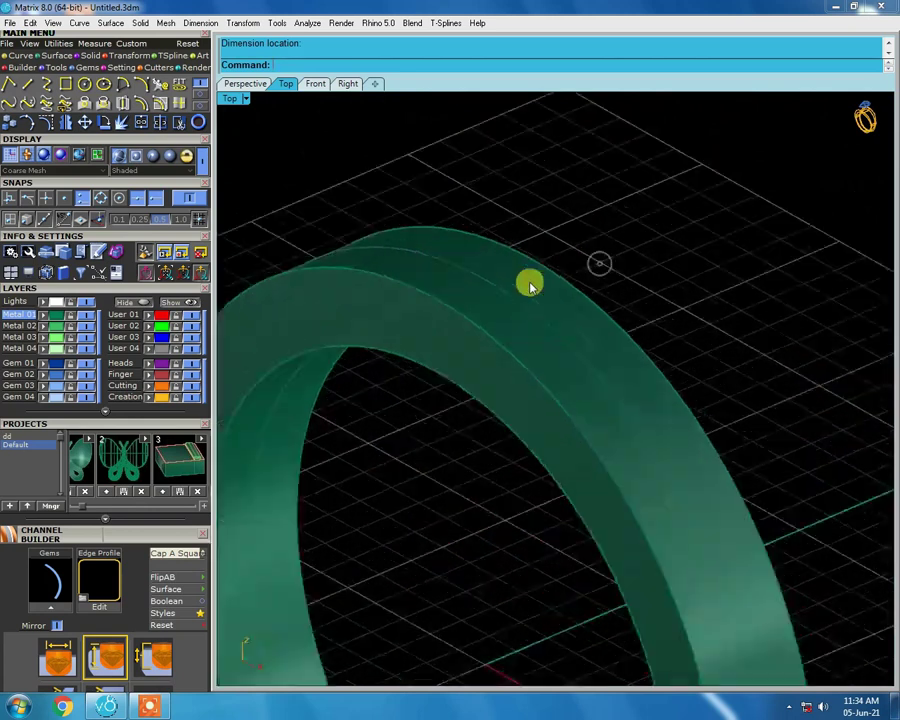
pyautogui.scroll(2, 518, 307)
pyautogui.click(537, 323)
pyautogui.click(556, 368)
pyautogui.scroll(-3, 536, 340)
pyautogui.hotkey('ctrl', 'h')
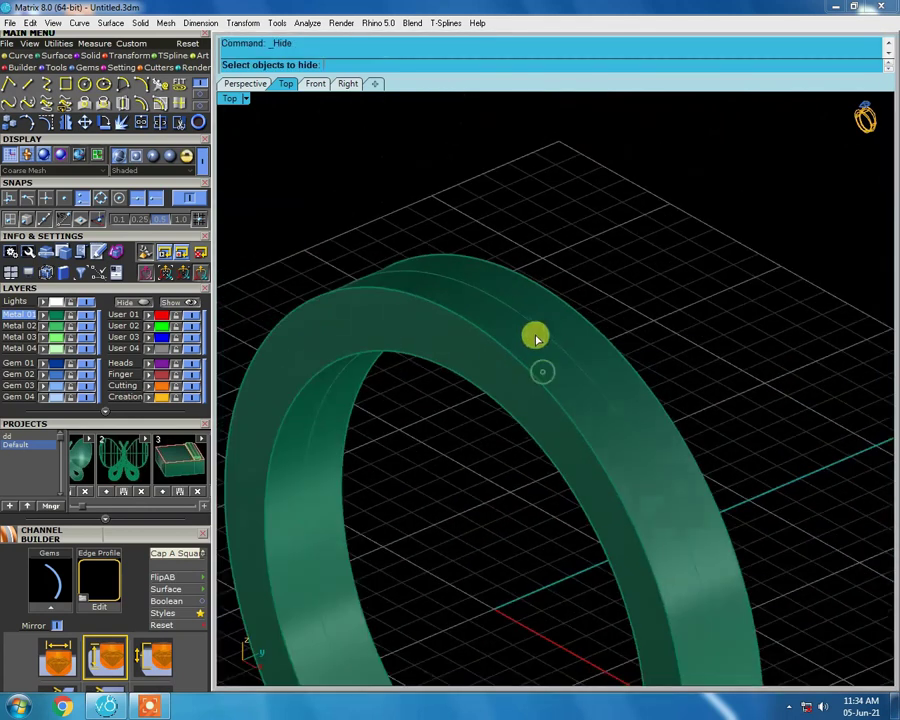
# Hide the ring band and the outer circle, leaving the centre circle visible
pyautogui.click(536, 350)
pyautogui.press('Return')
pyautogui.hotkey('ctrl', 'F2')
pyautogui.click(548, 358)
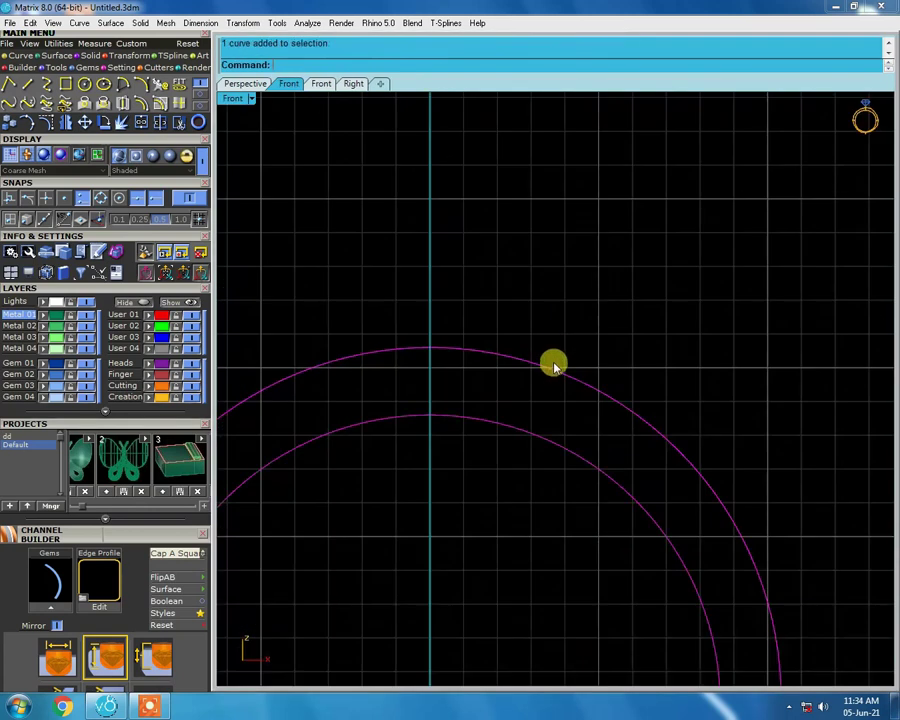
pyautogui.scroll(-2, 550, 362)
pyautogui.keyDown('ctrl'); pyautogui.click(553, 367); pyautogui.keyUp('ctrl')
pyautogui.hotkey('ctrl', 'h')
# Draw a rectangle from the origin up and to the right over the circle
pyautogui.click(64, 84)
pyautogui.scroll(-1, 560, 314)
pyautogui.write('0')
pyautogui.press('Return')
pyautogui.click(718, 261)
pyautogui.scroll(-2, 745, 208)
# Trim the circle to the quarter arc inside the rectangle, then delete the rectangle
pyautogui.moveTo(740, 204); pyautogui.dragTo(482, 480)
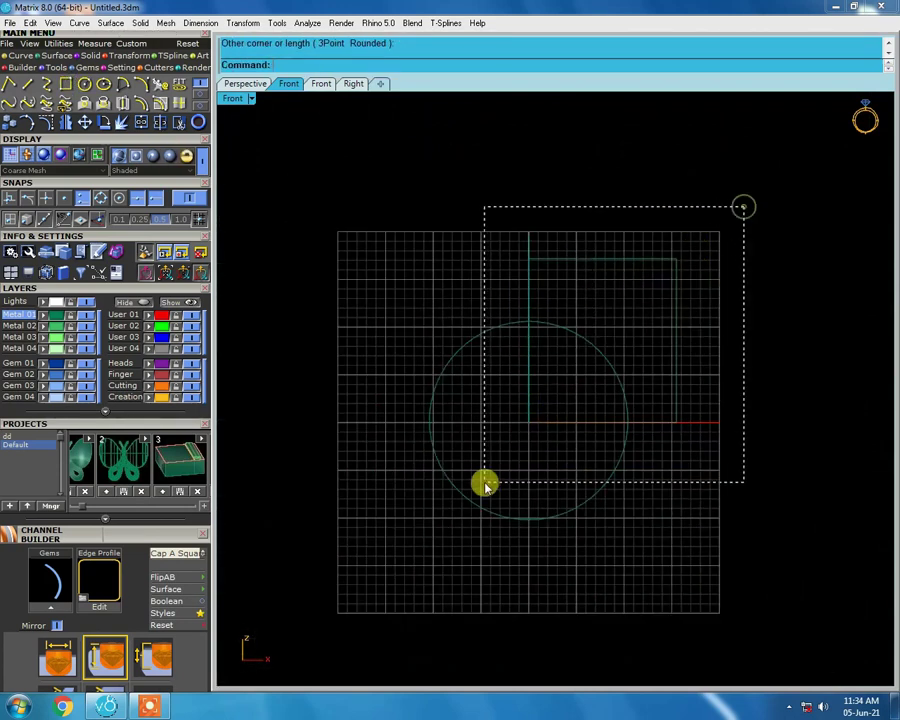
pyautogui.scroll(1, 482, 480)
pyautogui.click(180, 122)
pyautogui.moveTo(468, 246); pyautogui.dragTo(408, 384)
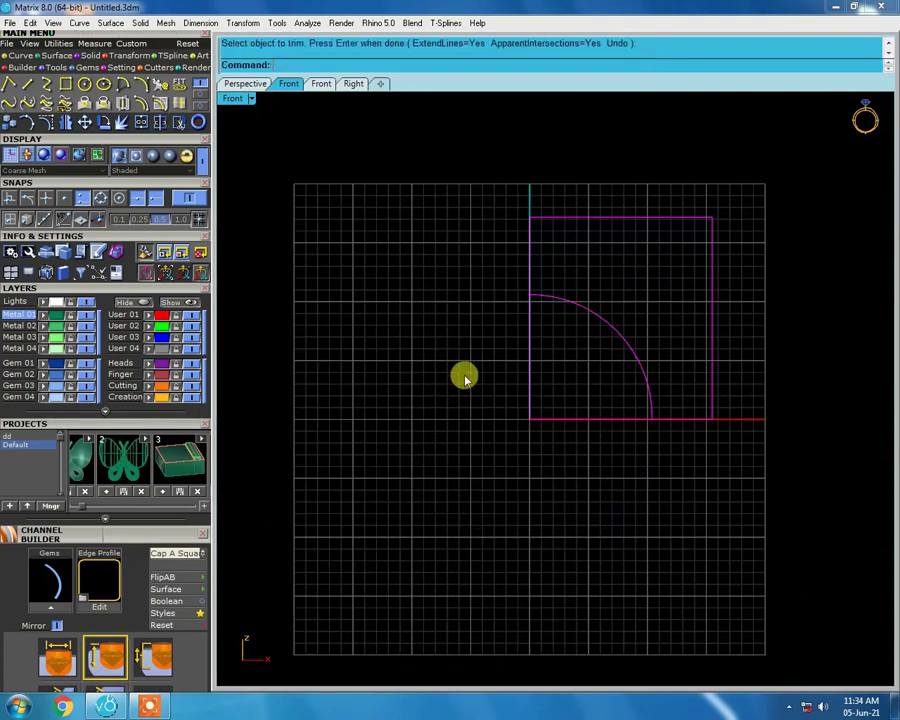
pyautogui.scroll(3, 462, 372)
pyautogui.press('Return')
pyautogui.scroll(-1, 592, 372)
pyautogui.press('Delete')
# Show the ring band again and bring up the curve actions popup
pyautogui.scroll(2, 530, 290)
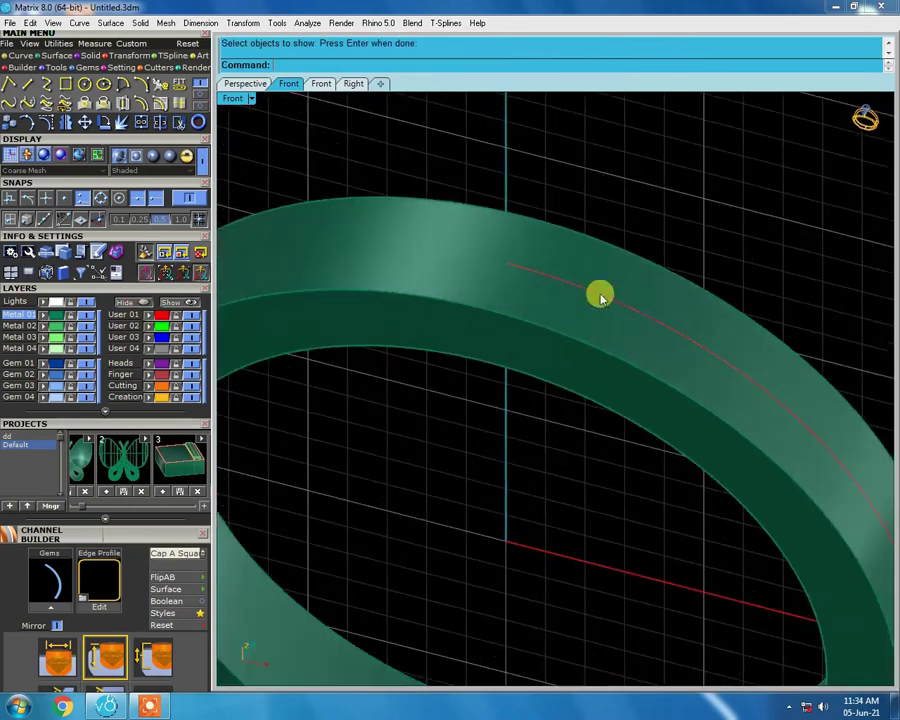
pyautogui.click(600, 296)
pyautogui.click(638, 329)
pyautogui.press('Return')
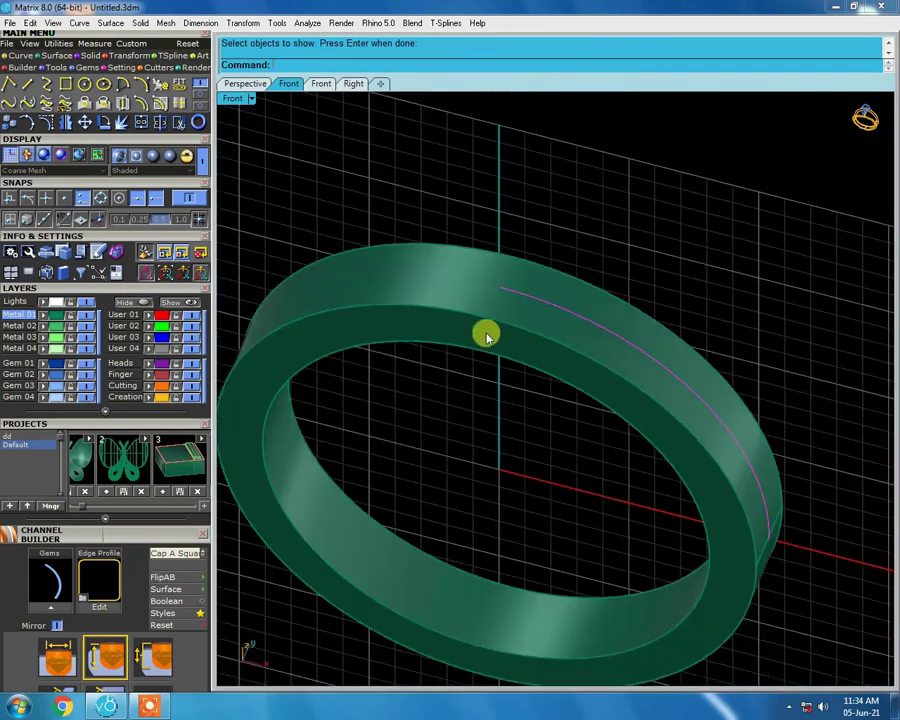
pyautogui.press('F6')
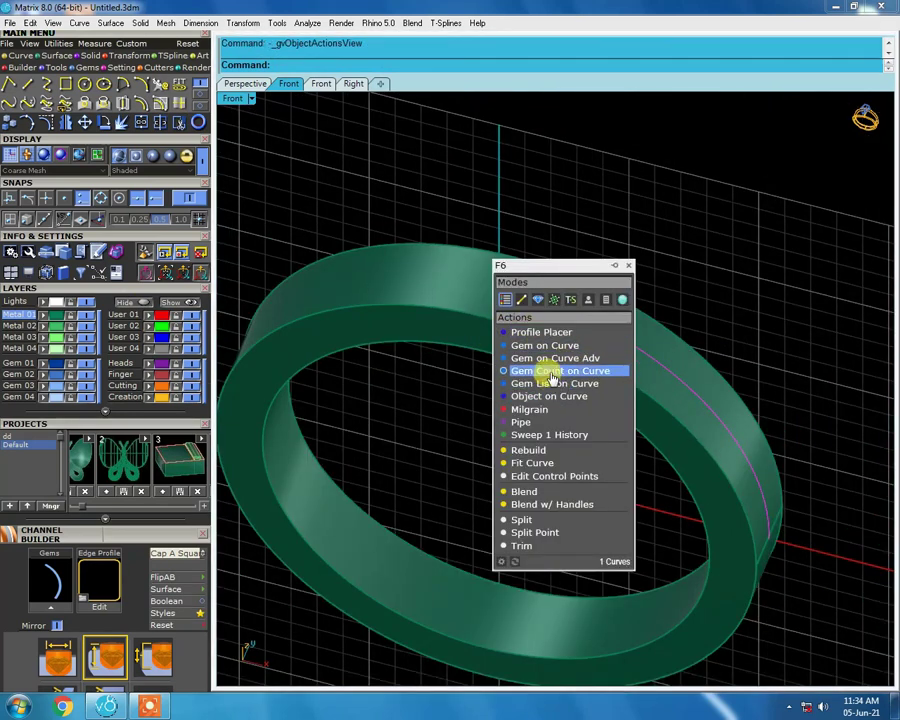
# Place a row of 0.9 mm baguette gems along the quarter arc and inspect it
pyautogui.click(552, 371)
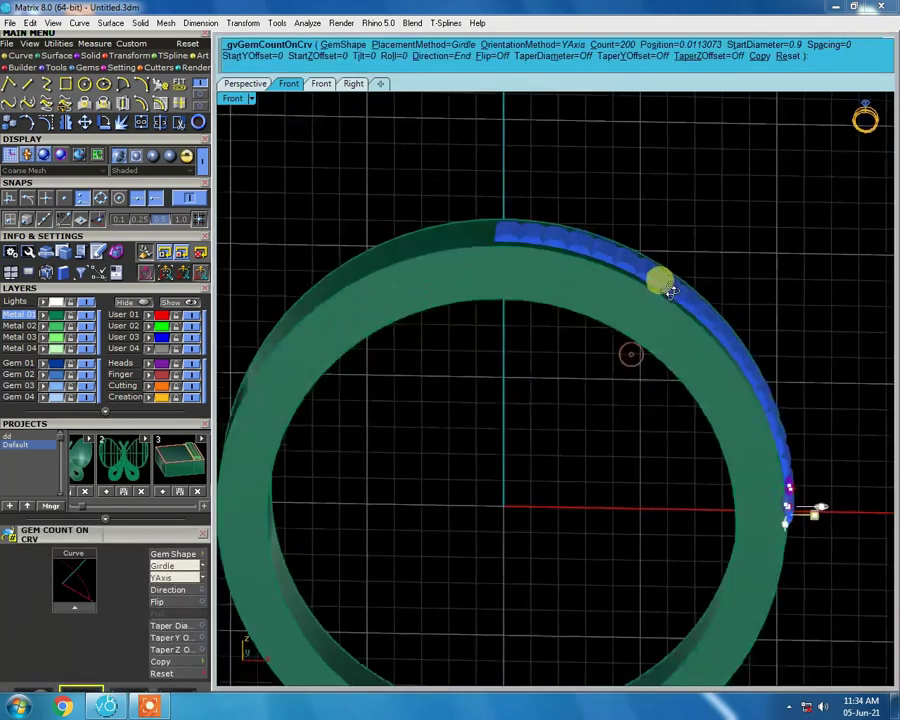
pyautogui.scroll(-3, 643, 304)
pyautogui.scroll(1, 560, 250)
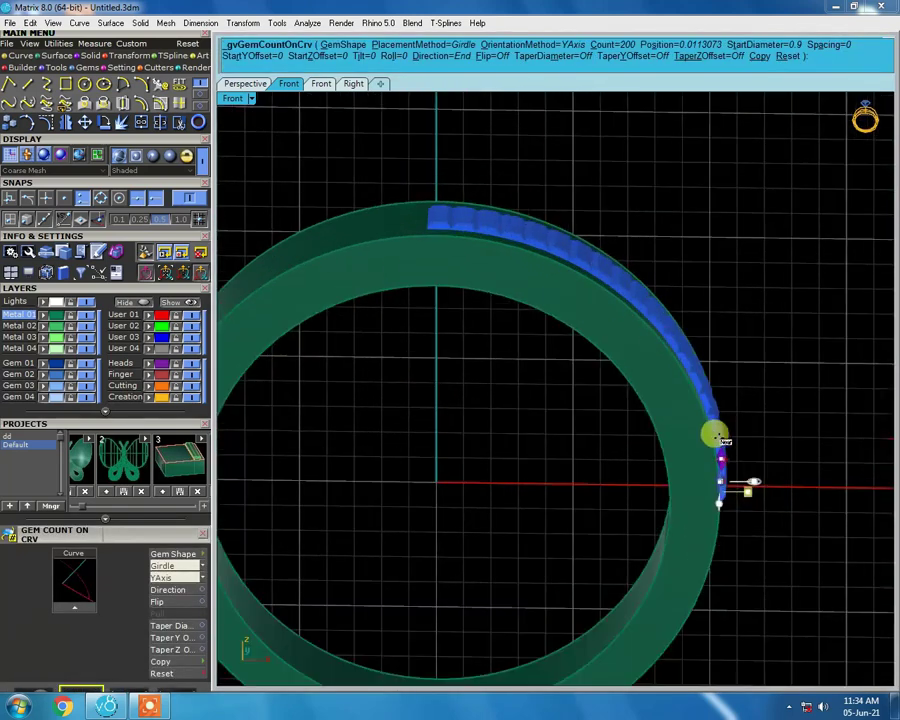
pyautogui.moveTo(700, 420); pyautogui.dragTo(613, 537, button='right')
pyautogui.scroll(2, 613, 537)
pyautogui.scroll(-2, 600, 540)
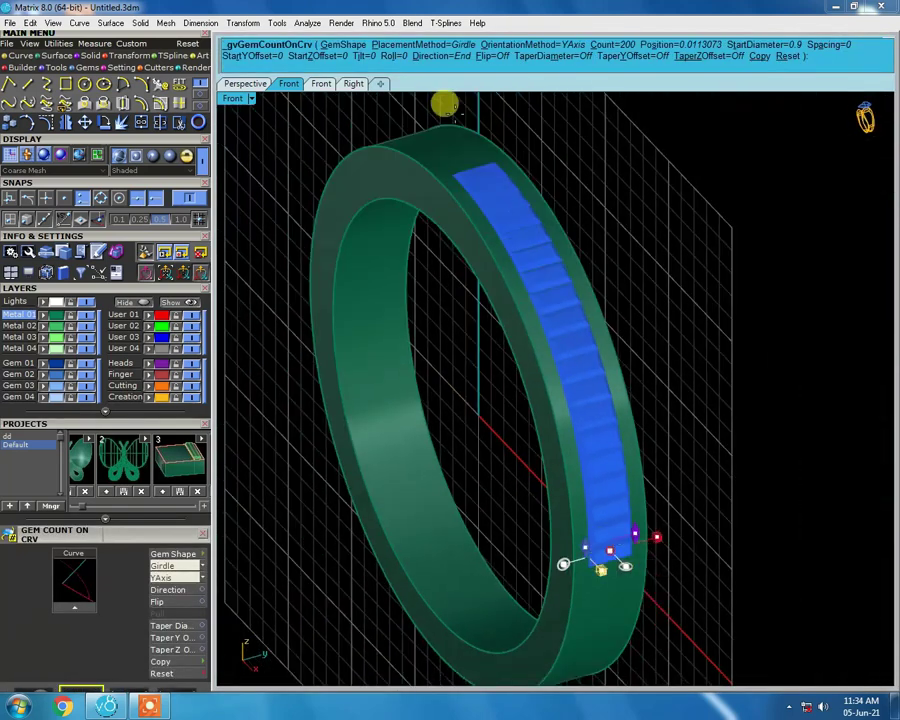
pyautogui.moveTo(432, 144); pyautogui.dragTo(538, 303, button='right')
pyautogui.scroll(3, 428, 269)
pyautogui.scroll(-1, 507, 320)
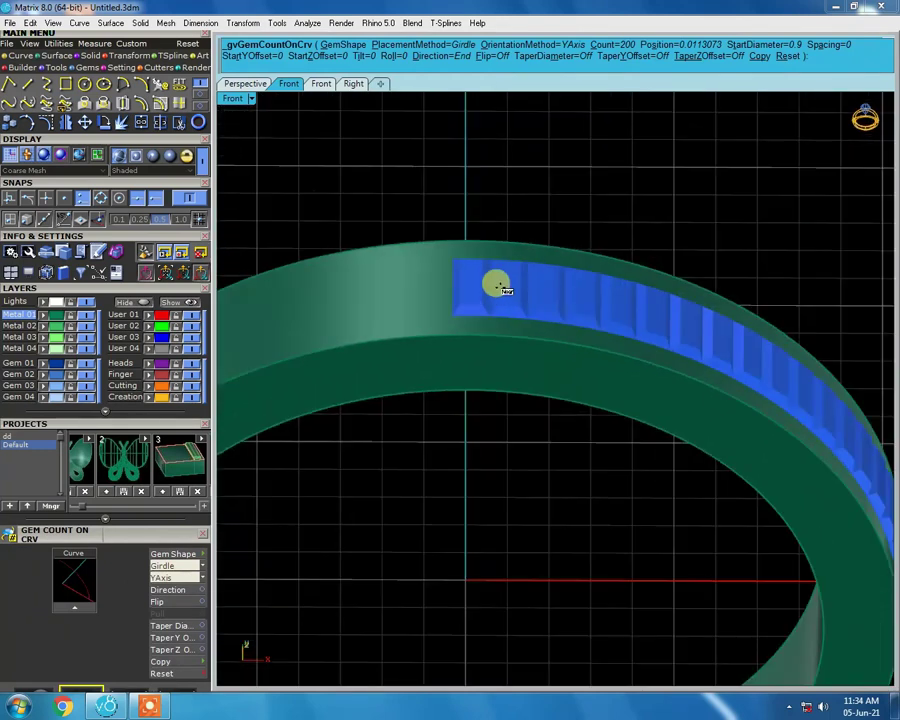
# Flip the placement direction and stretch the row to position 1.00, giving 19 gems
pyautogui.click(176, 597)
pyautogui.scroll(2, 520, 343)
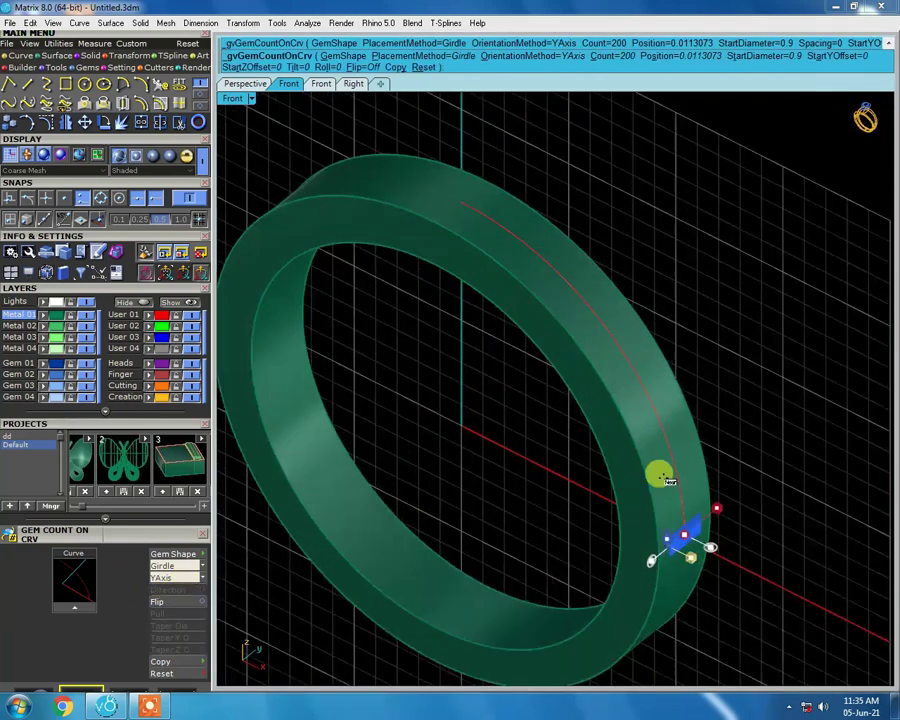
pyautogui.moveTo(672, 518)
pyautogui.mouseDown()
pyautogui.moveTo(530, 208)
pyautogui.moveTo(426, 202)
pyautogui.mouseUp()
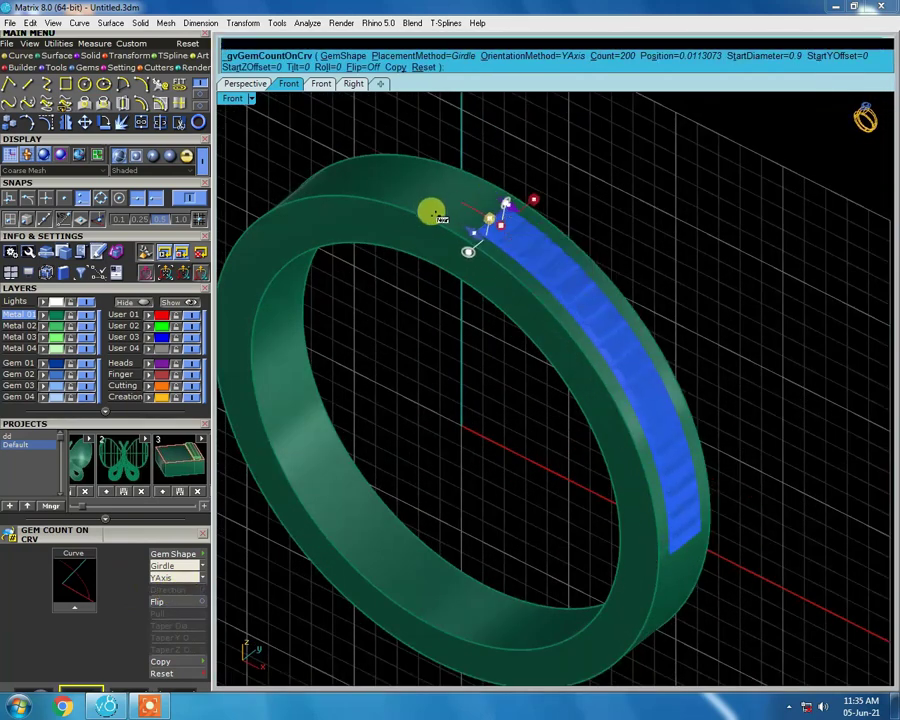
pyautogui.scroll(2, 524, 369)
pyautogui.moveTo(524, 369); pyautogui.dragTo(370, 362)
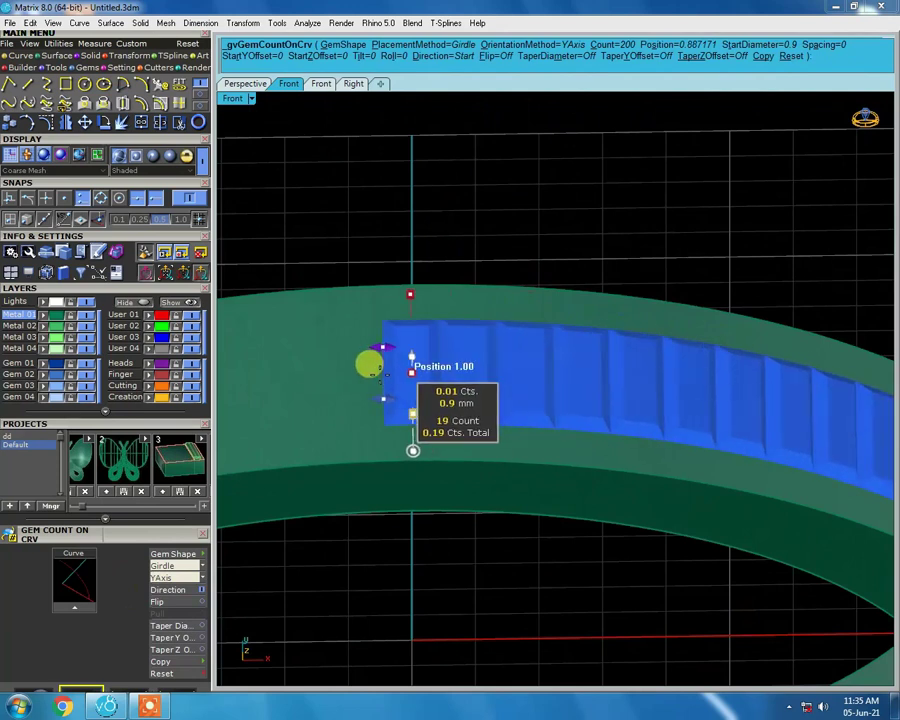
pyautogui.scroll(-1, 427, 311)
pyautogui.scroll(2, 427, 311)
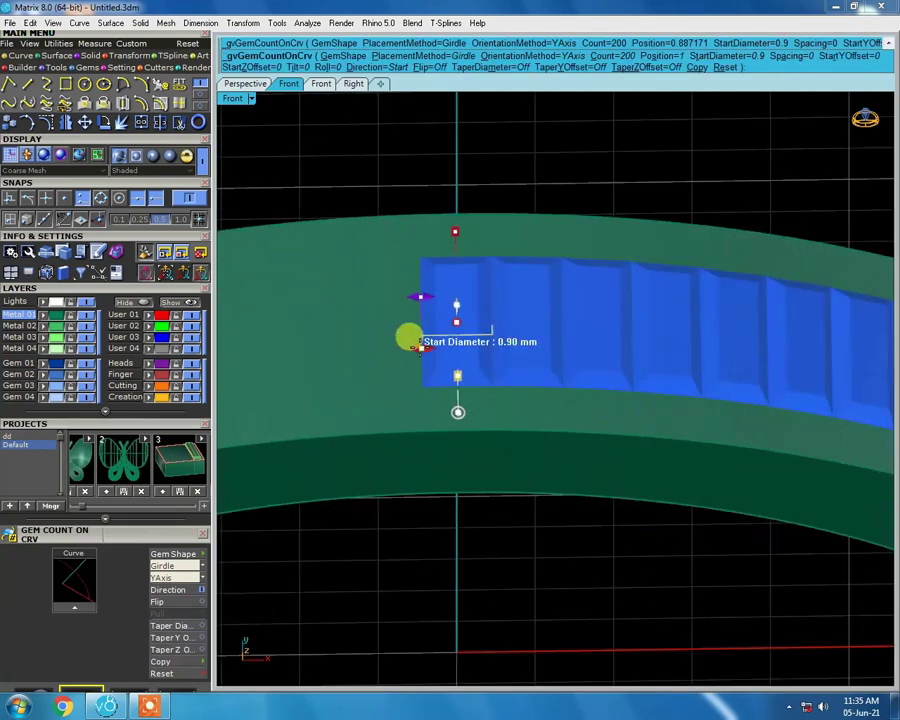
pyautogui.scroll(2, 404, 275)
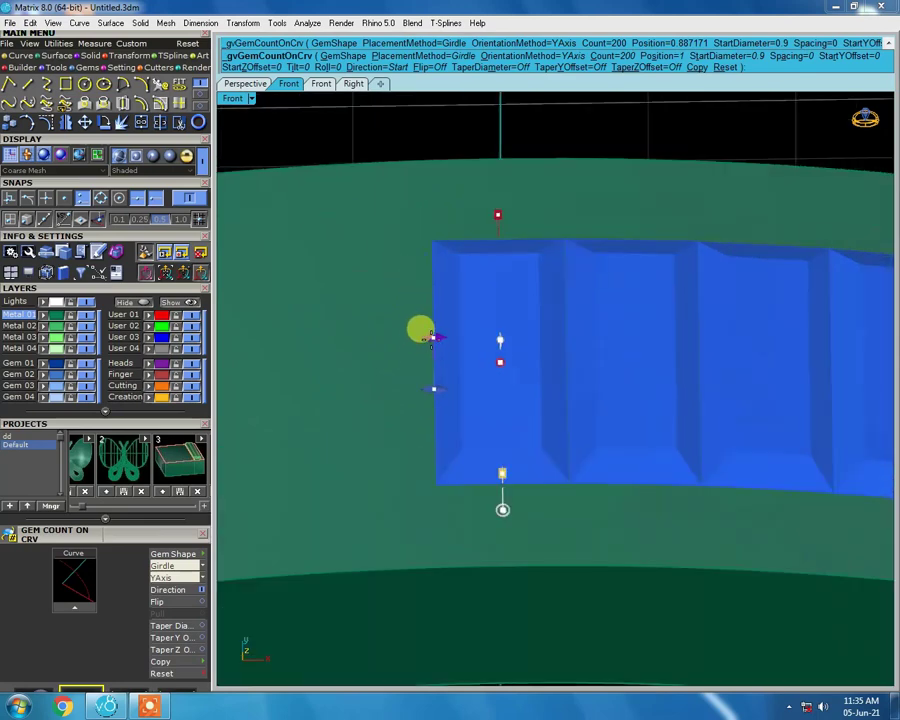
pyautogui.scroll(-2, 420, 332)
pyautogui.scroll(-1, 576, 361)
pyautogui.moveTo(576, 361); pyautogui.dragTo(563, 401, button='right')
pyautogui.scroll(3, 563, 401)
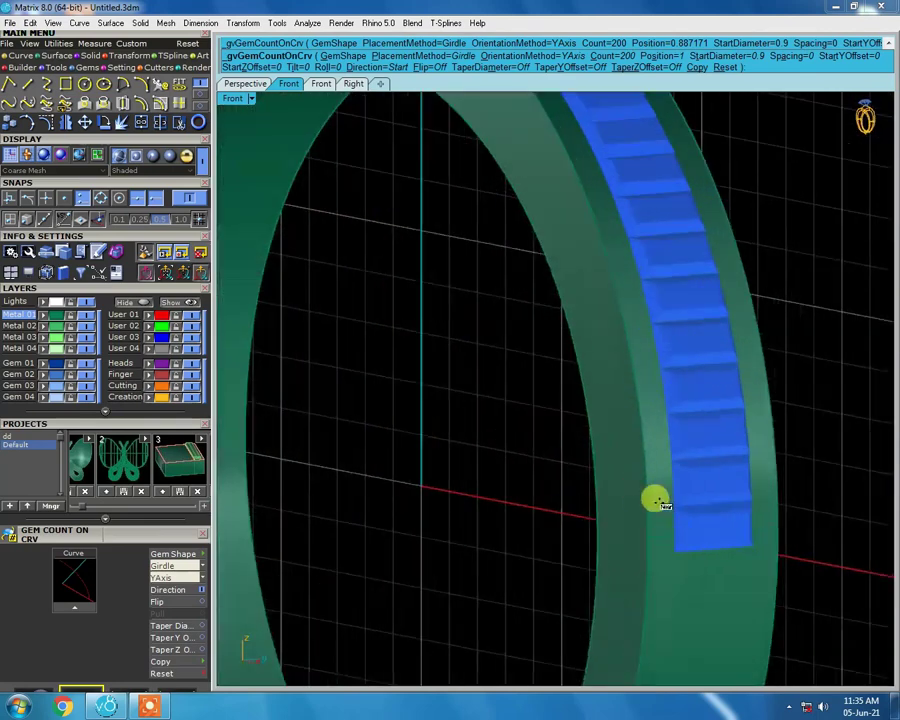
pyautogui.moveTo(657, 500); pyautogui.dragTo(572, 464, button='right')
pyautogui.scroll(2, 567, 467)
pyautogui.scroll(-1, 593, 465)
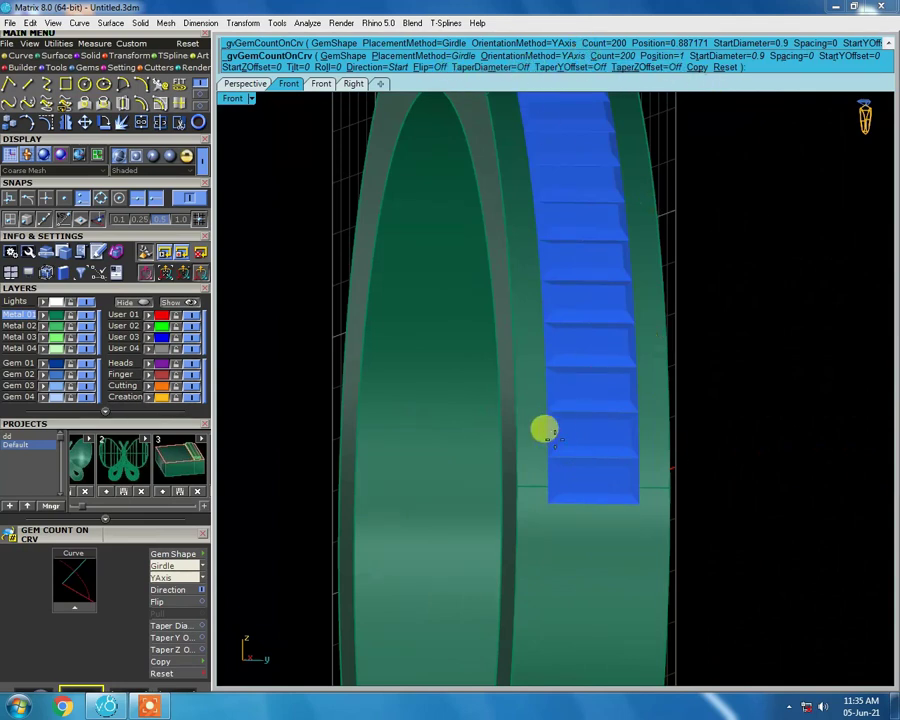
pyautogui.scroll(-3, 617, 533)
pyautogui.moveTo(617, 533)
pyautogui.mouseDown(button='right')
pyautogui.moveTo(616, 360)
pyautogui.moveTo(376, 144)
pyautogui.mouseUp(button='right')
pyautogui.scroll(2, 482, 256)
pyautogui.scroll(1, 480, 262)
pyautogui.moveTo(481, 262); pyautogui.dragTo(519, 316, button='right')
pyautogui.moveTo(532, 392)
pyautogui.mouseDown(button='right')
pyautogui.moveTo(502, 341)
pyautogui.moveTo(523, 328)
pyautogui.mouseUp(button='right')
pyautogui.moveTo(551, 390)
pyautogui.mouseDown(button='right')
pyautogui.moveTo(536, 281)
pyautogui.moveTo(541, 317)
pyautogui.mouseUp(button='right')
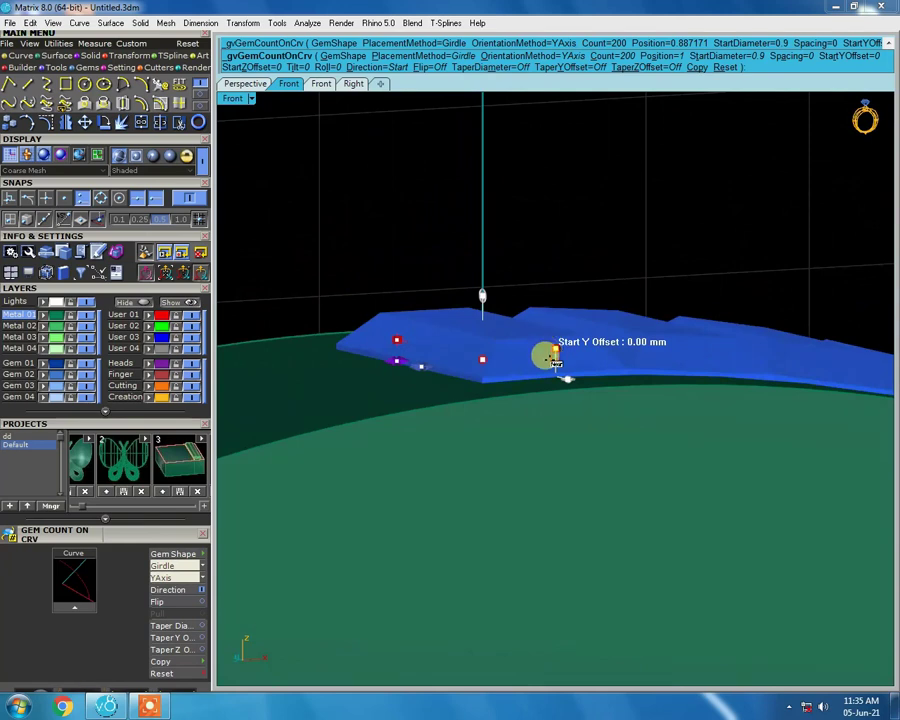
# Lower the gem row's start Z offset to -0.40 mm and check the strip from front and tilted views
pyautogui.moveTo(543, 387)
pyautogui.mouseDown(button='right')
pyautogui.moveTo(556, 349)
pyautogui.moveTo(527, 382)
pyautogui.moveTo(589, 354)
pyautogui.moveTo(613, 422)
pyautogui.moveTo(530, 424)
pyautogui.moveTo(466, 378)
pyautogui.mouseUp(button='right')
pyautogui.moveTo(469, 379); pyautogui.dragTo(473, 419)
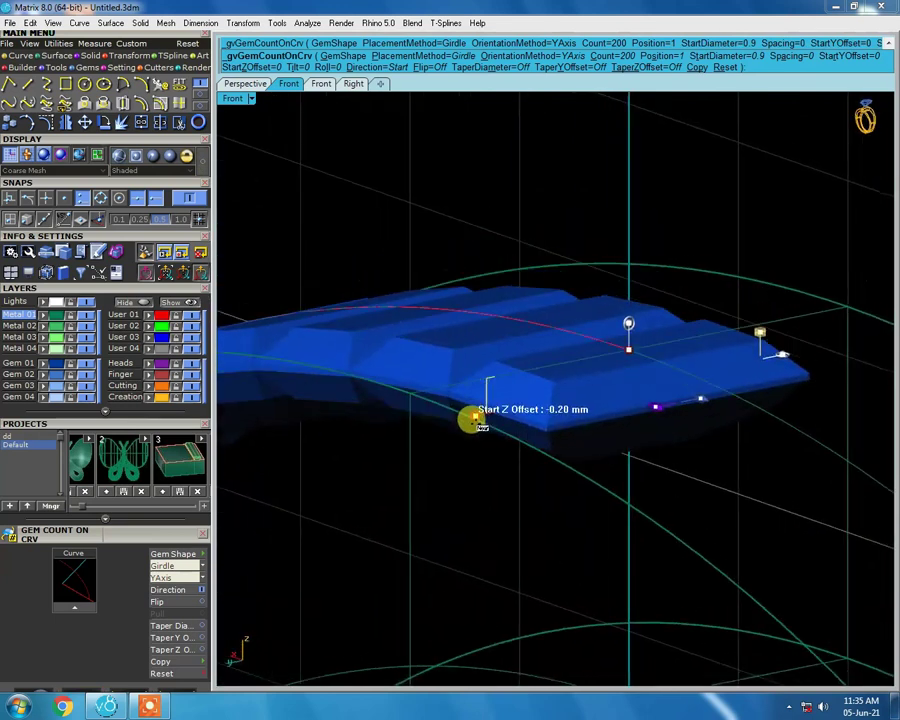
pyautogui.moveTo(472, 419); pyautogui.dragTo(469, 451)
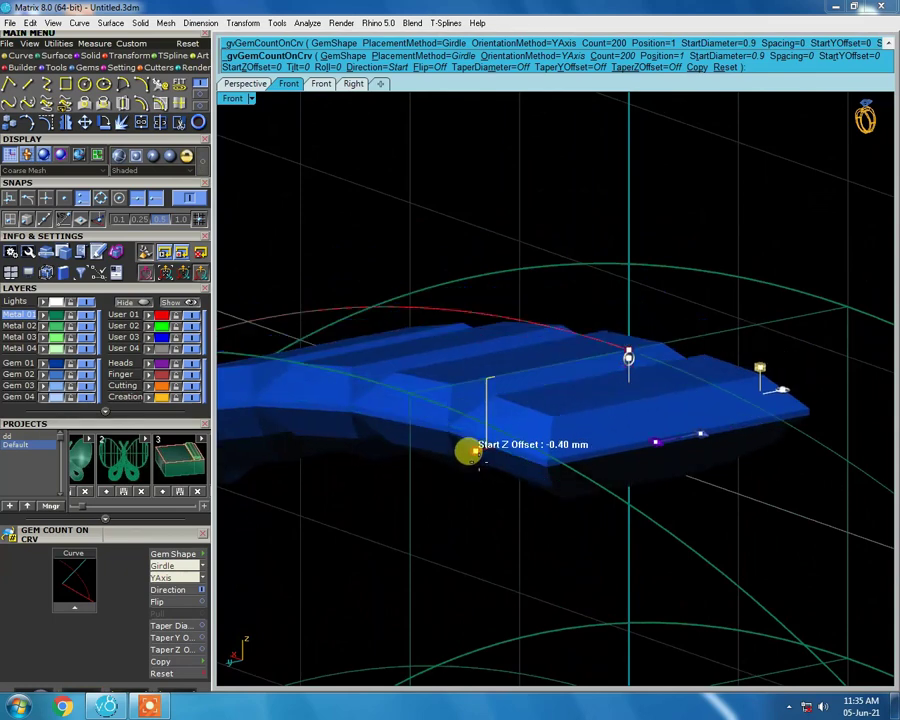
pyautogui.moveTo(546, 376)
pyautogui.mouseDown(button='right')
pyautogui.moveTo(618, 336)
pyautogui.moveTo(622, 354)
pyautogui.moveTo(537, 391)
pyautogui.moveTo(609, 391)
pyautogui.moveTo(617, 351)
pyautogui.moveTo(494, 275)
pyautogui.moveTo(620, 430)
pyautogui.moveTo(620, 565)
pyautogui.moveTo(573, 484)
pyautogui.mouseUp(button='right')
pyautogui.scroll(-3, 573, 484)
pyautogui.scroll(2, 513, 489)
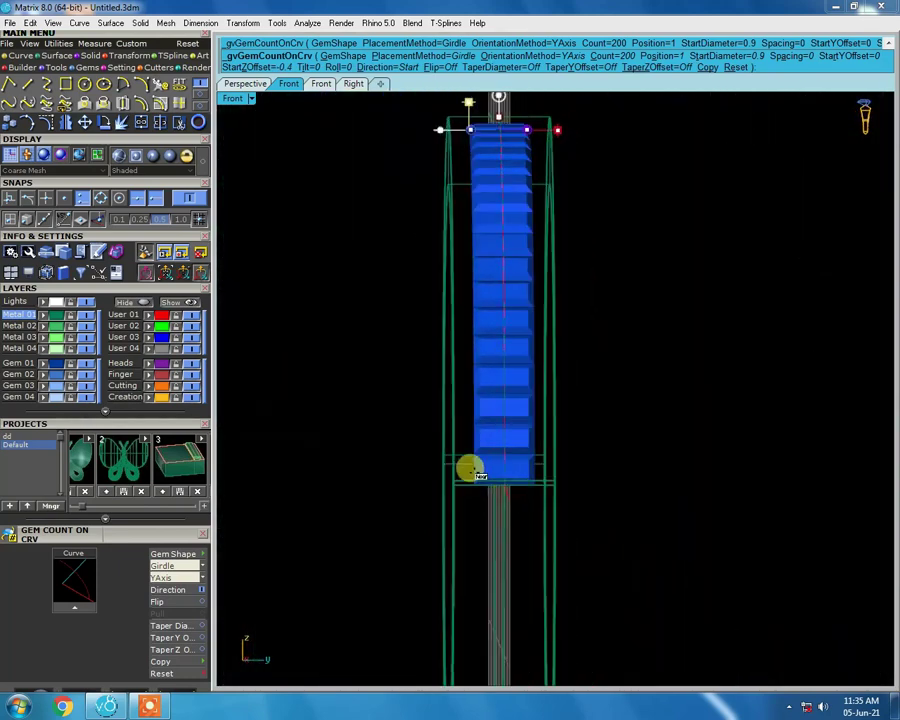
pyautogui.scroll(2, 472, 469)
pyautogui.moveTo(508, 472)
pyautogui.mouseDown(button='right')
pyautogui.moveTo(647, 502)
pyautogui.moveTo(693, 482)
pyautogui.moveTo(619, 438)
pyautogui.moveTo(670, 502)
pyautogui.moveTo(522, 322)
pyautogui.moveTo(548, 204)
pyautogui.moveTo(520, 227)
pyautogui.mouseUp(button='right')
# Finish the gem row on the curve, deselect the centre gem and mirror the rest across
pyautogui.scroll(3, 500, 230)
pyautogui.rightClick(510, 276)
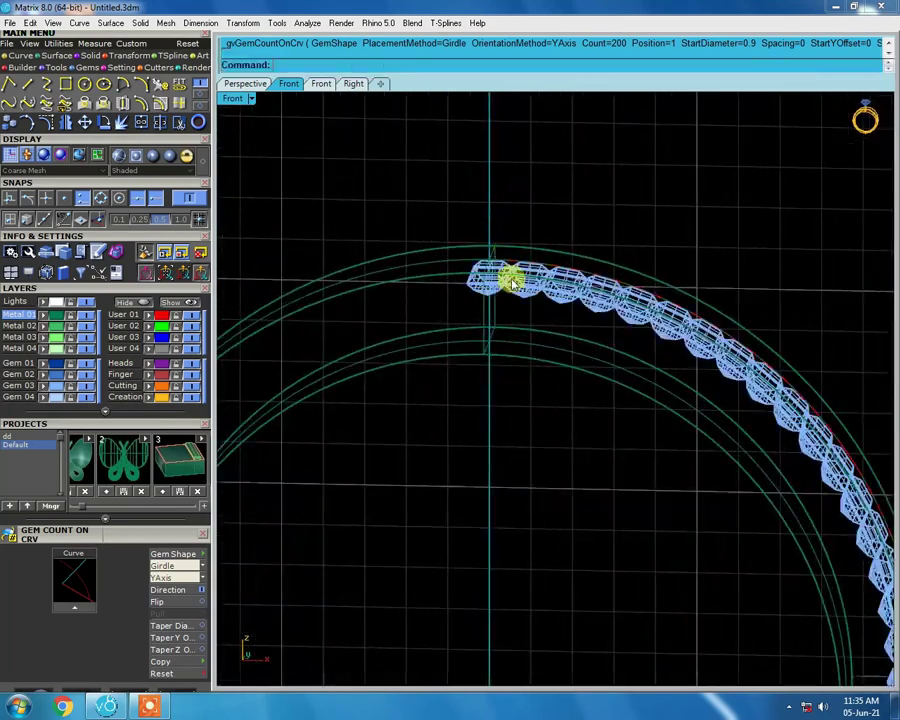
pyautogui.scroll(2, 516, 281)
pyautogui.scroll(-2, 486, 281)
pyautogui.scroll(-2, 488, 277)
pyautogui.keyDown('ctrl'); pyautogui.click(486, 273); pyautogui.keyUp('ctrl')
pyautogui.scroll(-2, 486, 273)
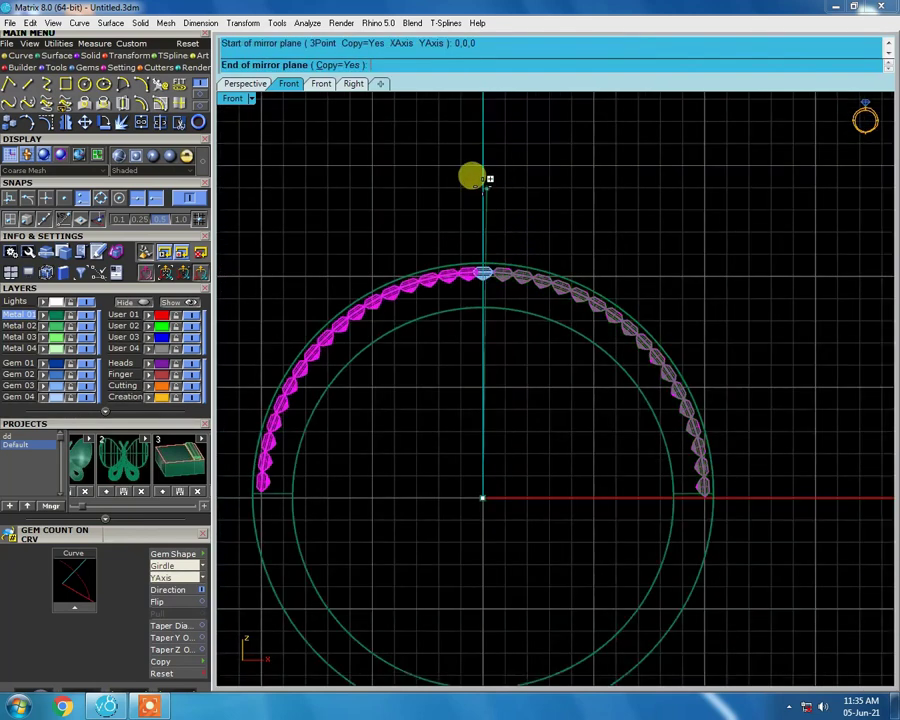
pyautogui.click(57, 386)
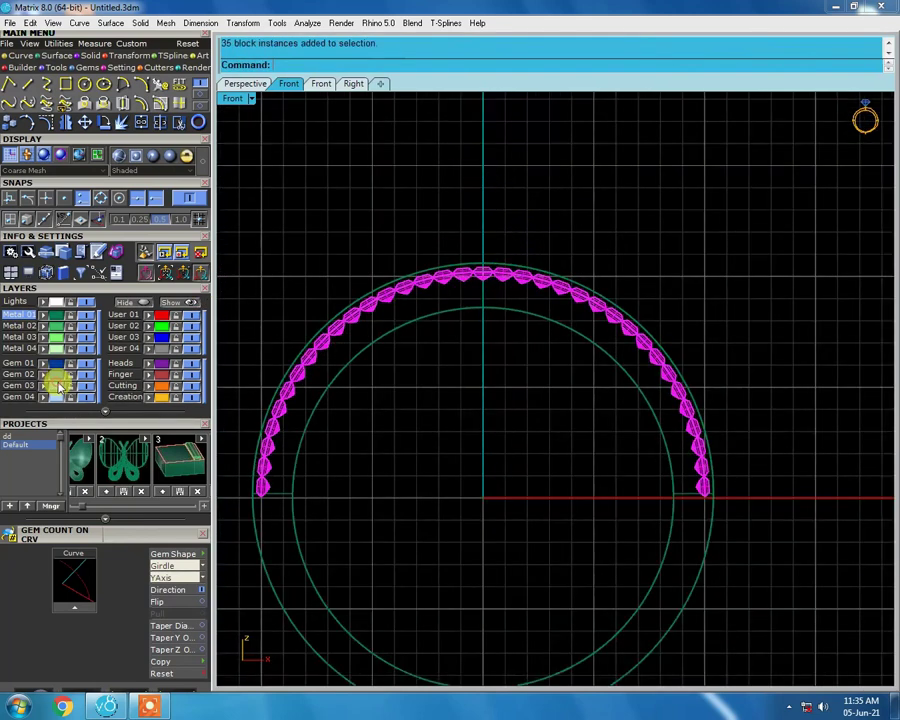
# Switch to the Right view in wireframe and hide the selected gems
pyautogui.hotkey('ctrl', 'alt', 's')
pyautogui.press('F4')
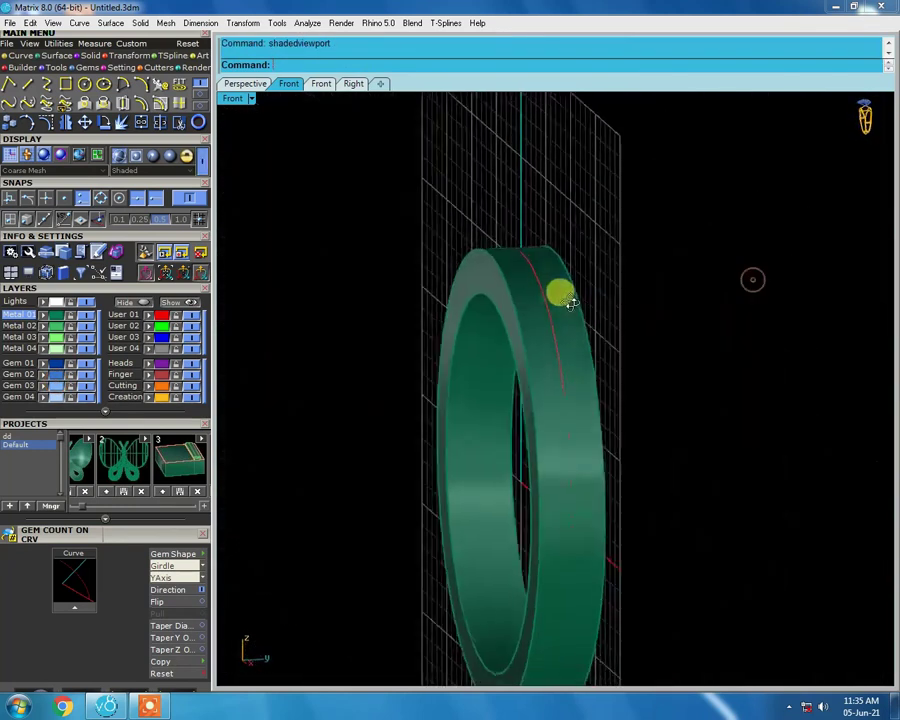
pyautogui.write('w')
pyautogui.press('Return')
pyautogui.scroll(-2, 500, 460)
pyautogui.scroll(4, 450, 463)
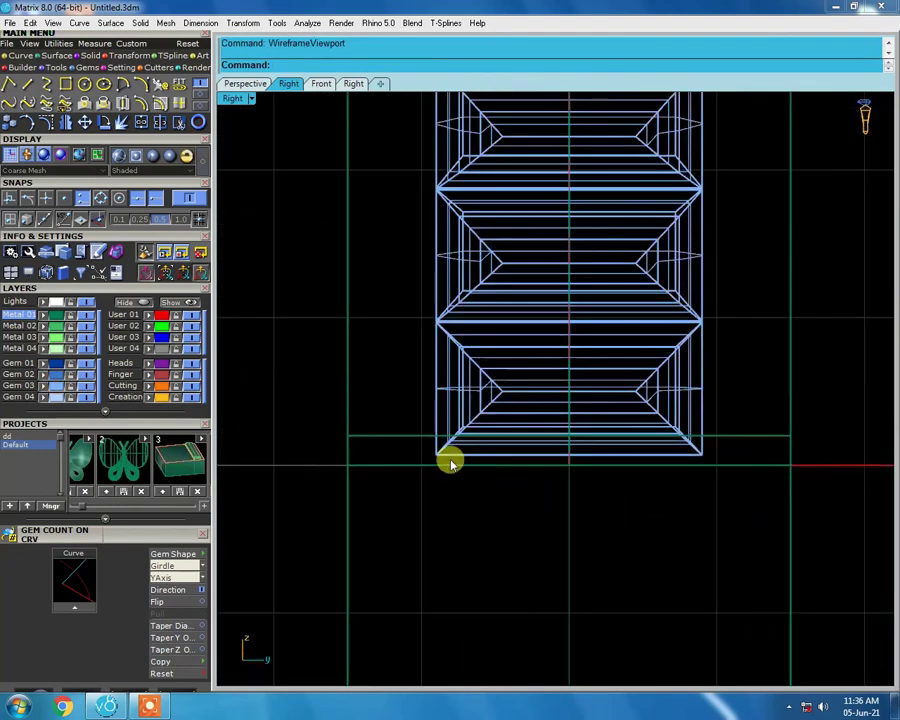
pyautogui.scroll(-2, 582, 346)
pyautogui.hotkey('ctrl', 'h')
# Toggle between shaded and wireframe display and orbit to an oblique view of the ring
pyautogui.scroll(2, 538, 436)
pyautogui.scroll(2, 625, 456)
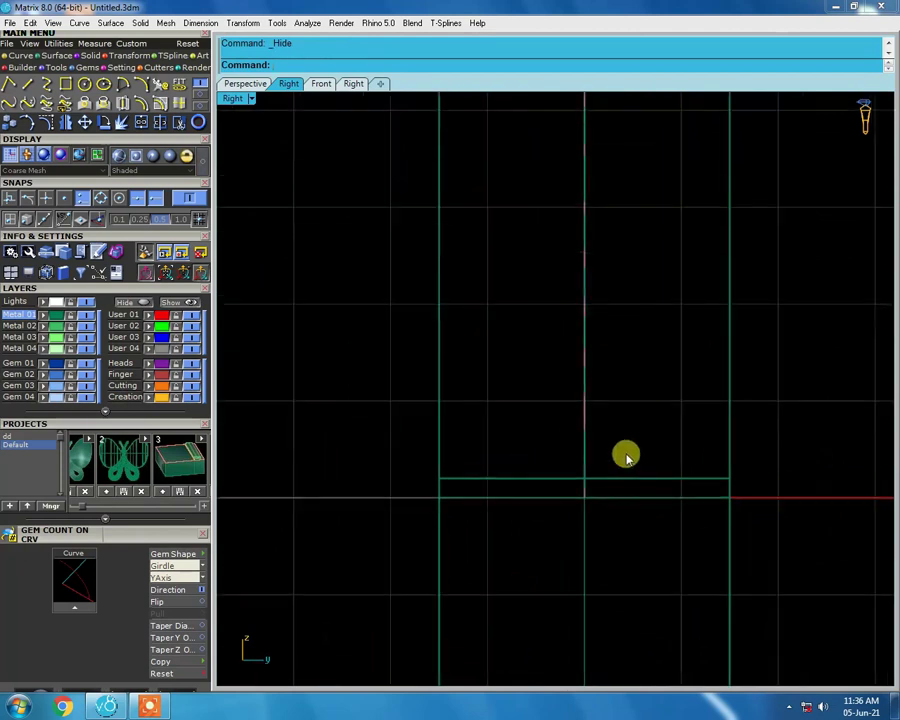
pyautogui.hotkey('ctrl', 'alt', 's')
pyautogui.hotkey('ctrl', 'alt', 'w')
pyautogui.scroll(-2, 523, 450)
pyautogui.scroll(3, 530, 350)
pyautogui.scroll(-3, 510, 310)
pyautogui.hotkey('ctrl', 'alt', 's')
pyautogui.moveTo(488, 253)
pyautogui.mouseDown(button='right')
pyautogui.moveTo(502, 295)
pyautogui.moveTo(597, 342)
pyautogui.moveTo(527, 334)
pyautogui.moveTo(631, 382)
pyautogui.moveTo(500, 287)
pyautogui.moveTo(452, 200)
pyautogui.mouseUp(button='right')
# Select the band polysurface and switch to a wireframe Top view
pyautogui.click(502, 291)
pyautogui.click(551, 336)
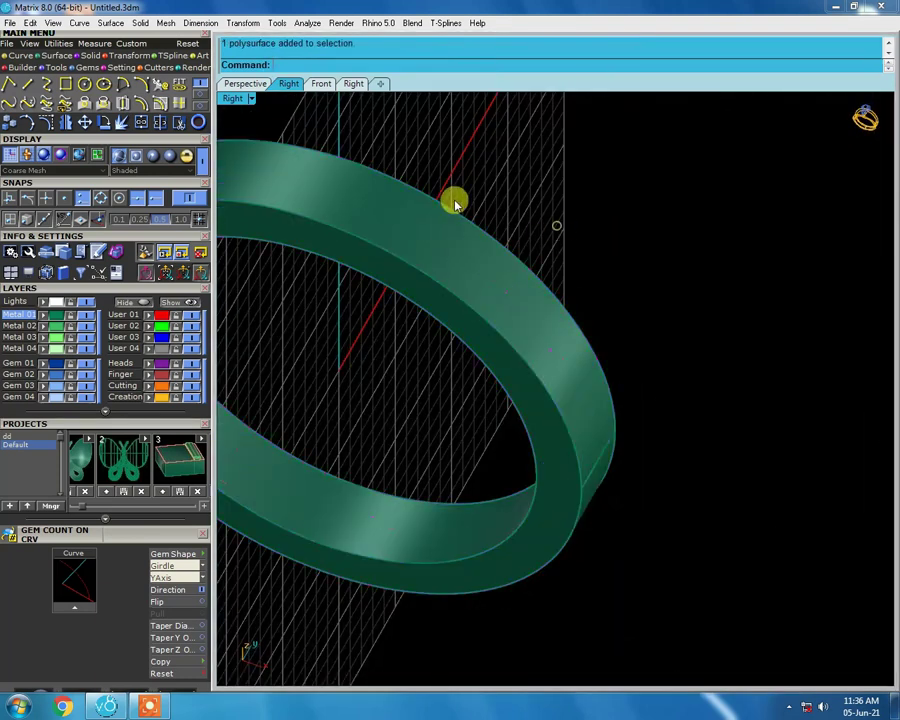
pyautogui.scroll(3, 435, 215)
pyautogui.write('D')
pyautogui.scroll(-3, 426, 280)
pyautogui.press('Escape')
pyautogui.hotkey('ctrl', 'F1')
pyautogui.hotkey('ctrl', 'alt', 'w')
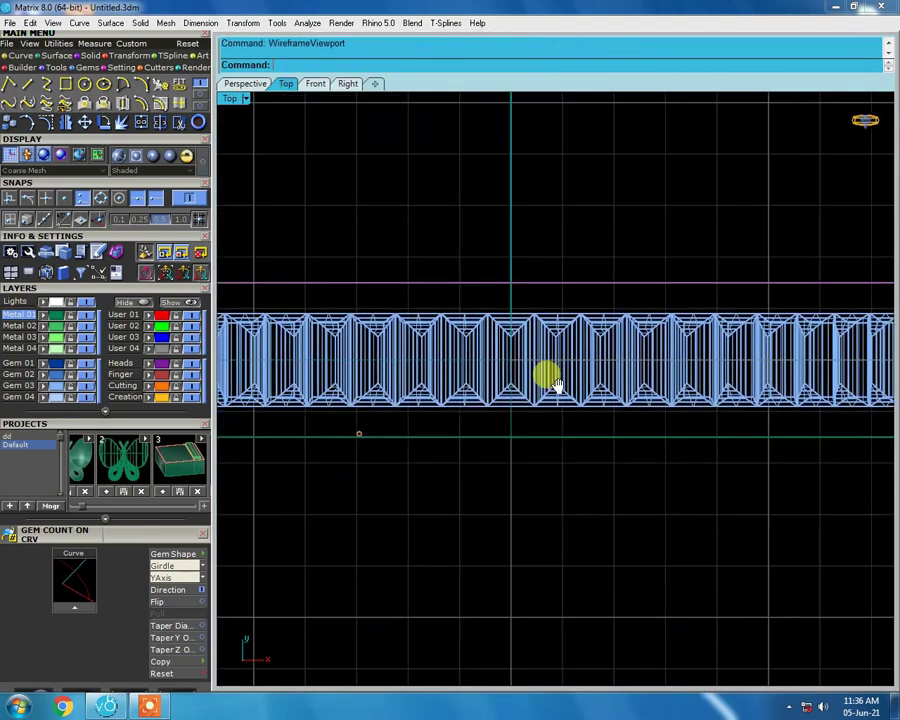
# Mirror the curve across a plane starting at origin 0,0,0, then return to a shaded oblique view
pyautogui.scroll(3, 555, 285)
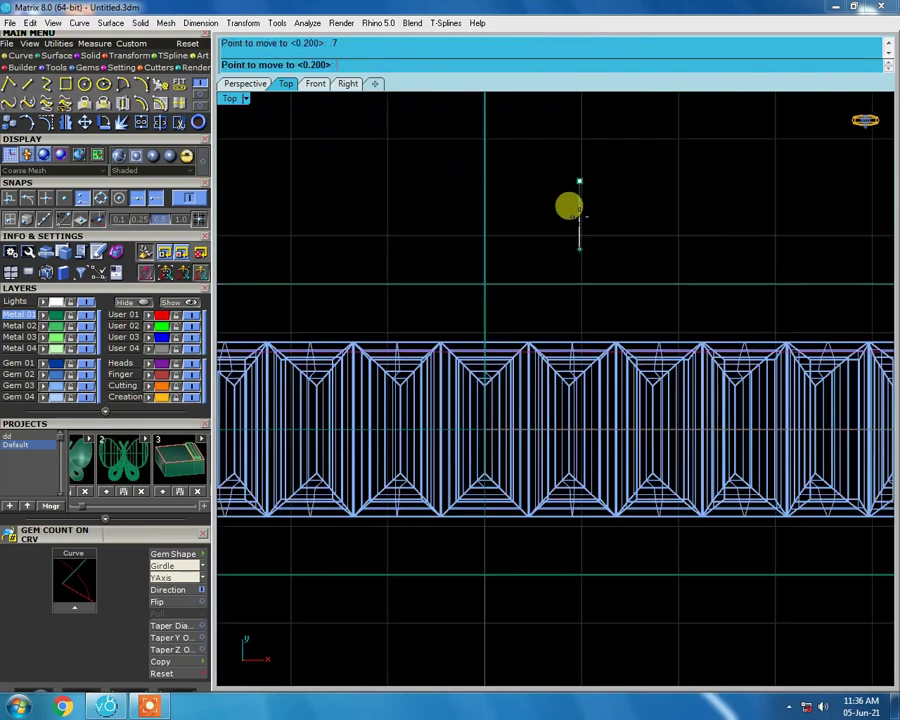
pyautogui.scroll(3, 508, 325)
pyautogui.scroll(-3, 376, 380)
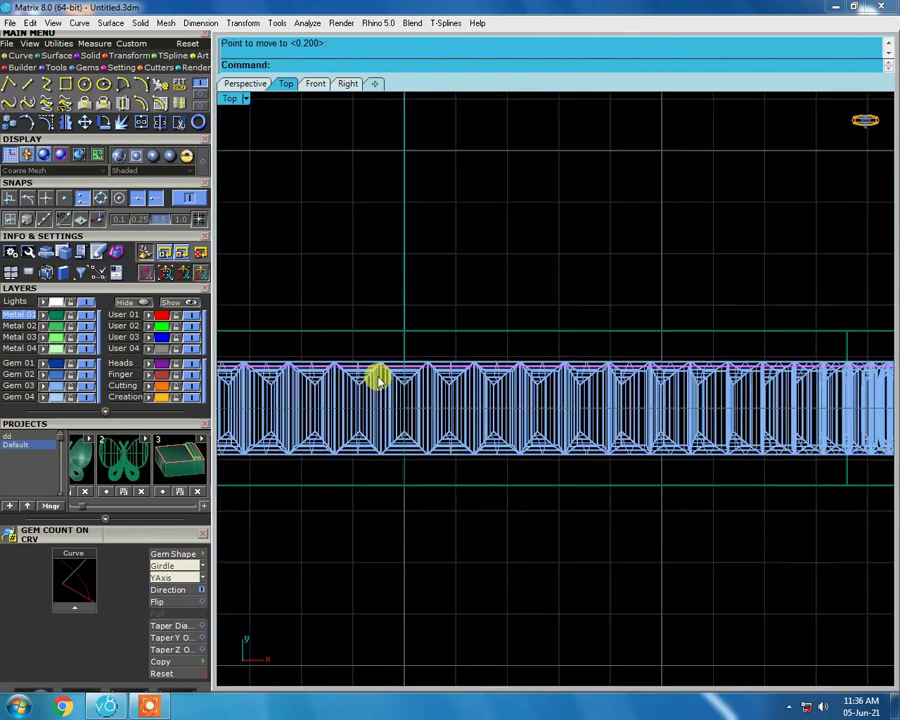
pyautogui.scroll(-3, 548, 326)
pyautogui.write('mirror')
pyautogui.press('Return')
pyautogui.write('0')
pyautogui.press('Return')
pyautogui.click(712, 407)
pyautogui.scroll(3, 608, 408)
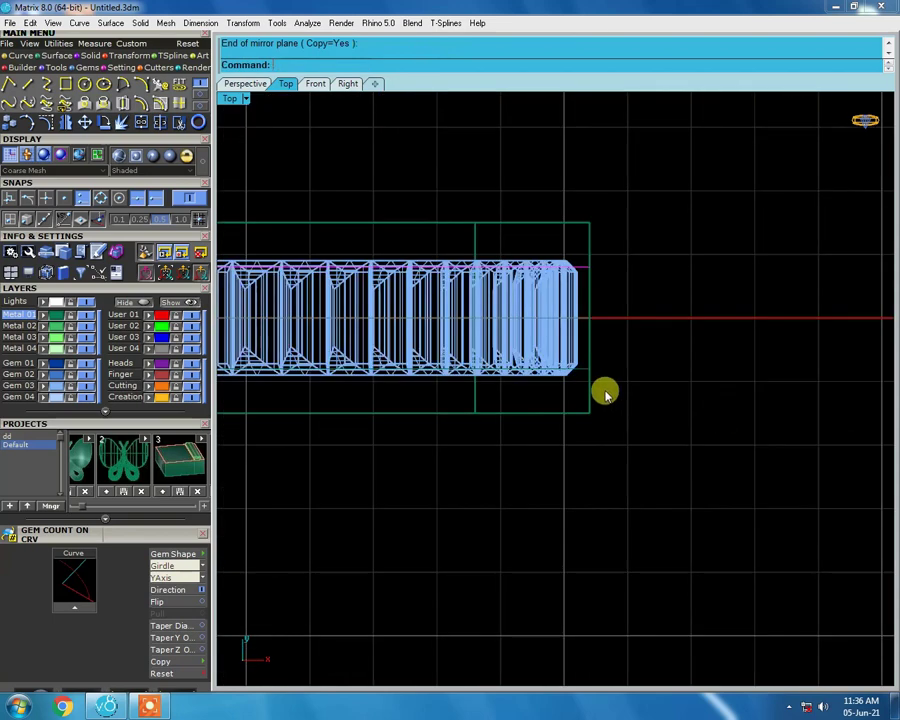
pyautogui.moveTo(583, 370)
pyautogui.keyDown('ctrl'); pyautogui.keyDown('shift'); pyautogui.mouseDown(button='right')
pyautogui.moveTo(600, 340)
pyautogui.moveTo(564, 282)
pyautogui.moveTo(545, 335)
pyautogui.mouseUp(button='right'); pyautogui.keyUp('shift'); pyautogui.keyUp('ctrl')
pyautogui.hotkey('ctrl', 'alt', 's')
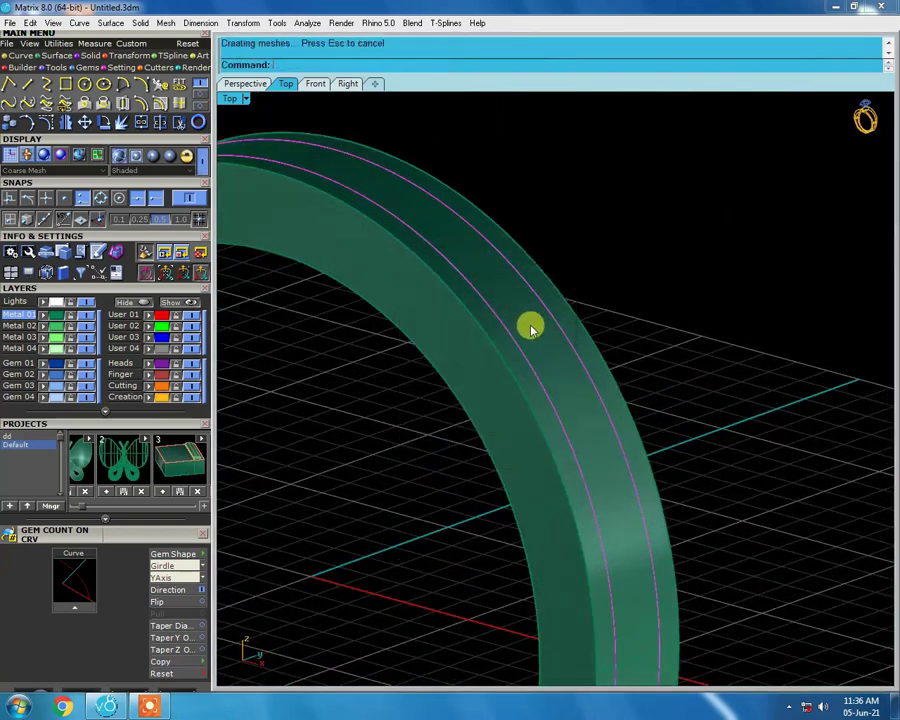
# Delete the leftover curves and try a BothSides offset of the band surface, then undo it
pyautogui.press('Delete')
pyautogui.click(540, 332)
pyautogui.click(558, 347)
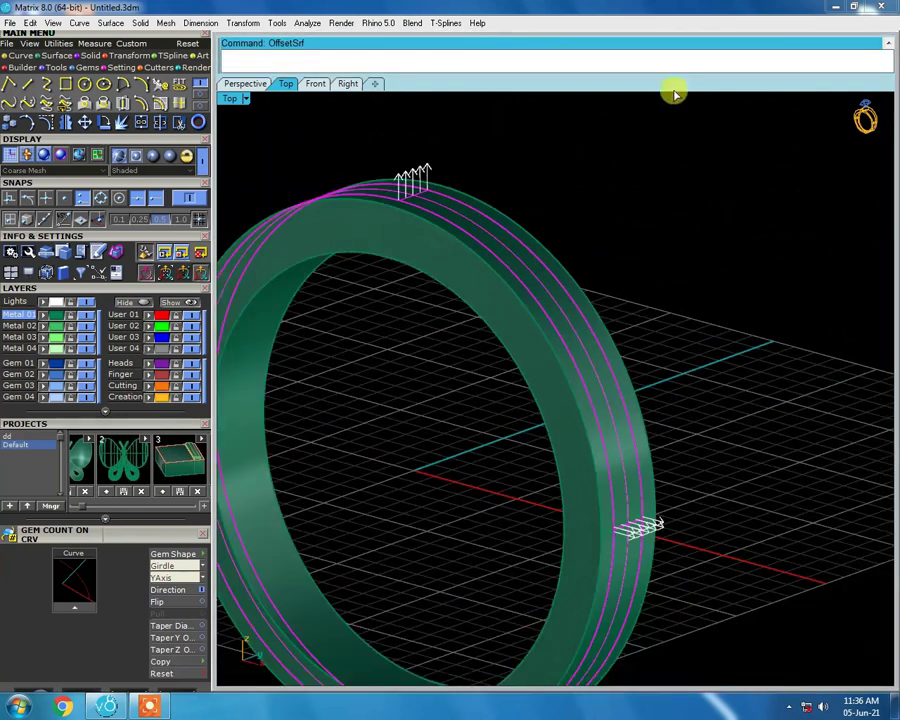
pyautogui.click(781, 60)
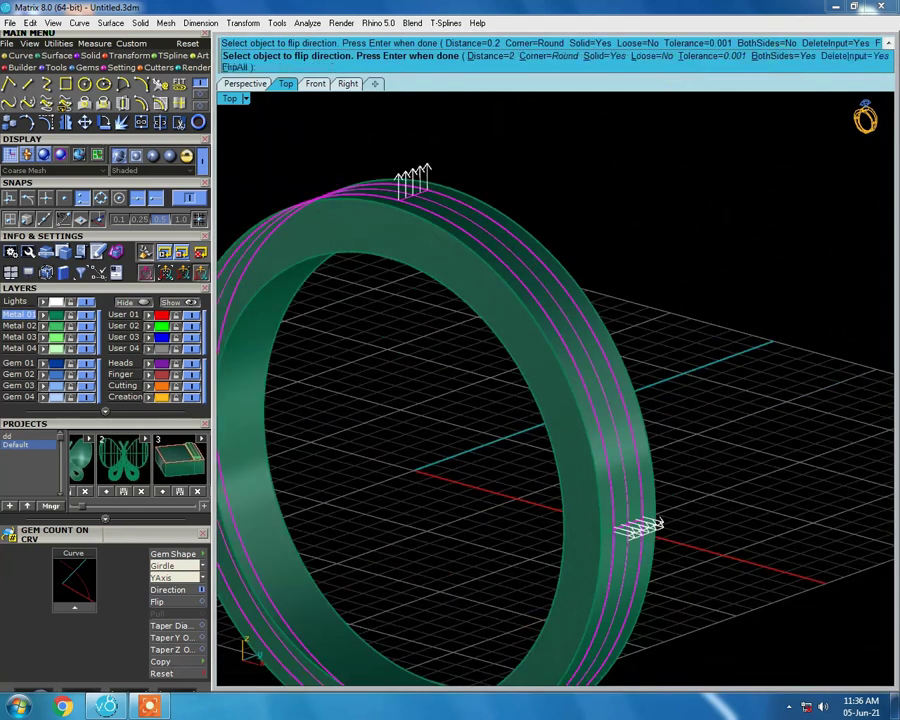
pyautogui.press('Return')
pyautogui.moveTo(777, 100)
pyautogui.mouseDown(button='right')
pyautogui.moveTo(719, 346)
pyautogui.moveTo(589, 291)
pyautogui.moveTo(605, 240)
pyautogui.moveTo(545, 358)
pyautogui.mouseUp(button='right')
pyautogui.hotkey('ctrl', 'z')
# Rerun the surface offset at 2.5 to thicken the band and switch to the Right view
pyautogui.moveTo(581, 310); pyautogui.dragTo(538, 297, button='right')
pyautogui.press('Return')
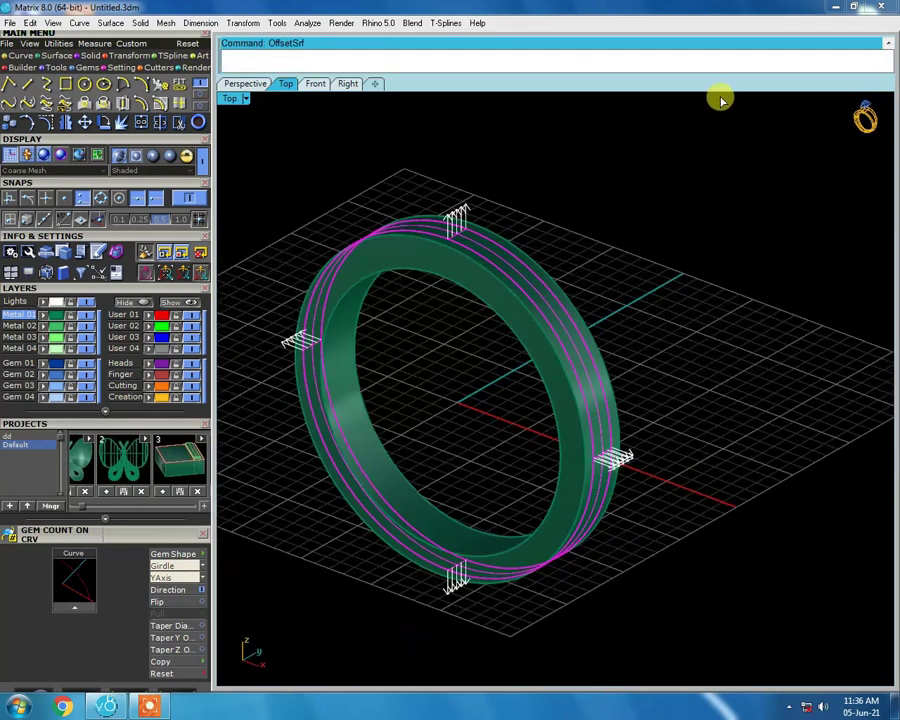
pyautogui.write('2.5')
pyautogui.press('Return')
pyautogui.press('Return')
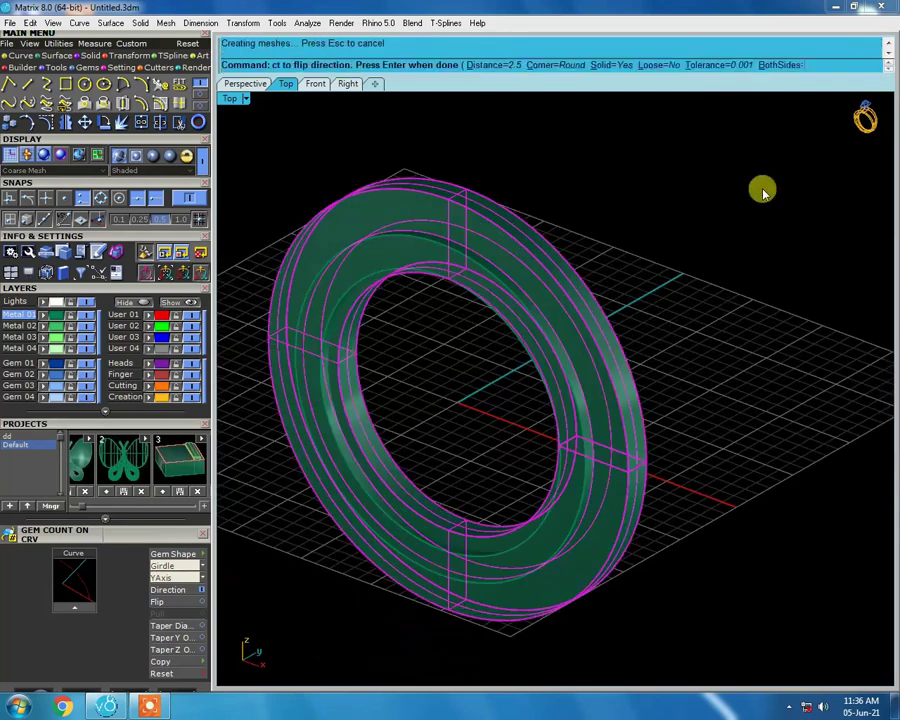
pyautogui.write('f')
pyautogui.hotkey('ctrl', 'F2')
pyautogui.scroll(3, 565, 304)
pyautogui.hotkey('ctrl', 'F4')
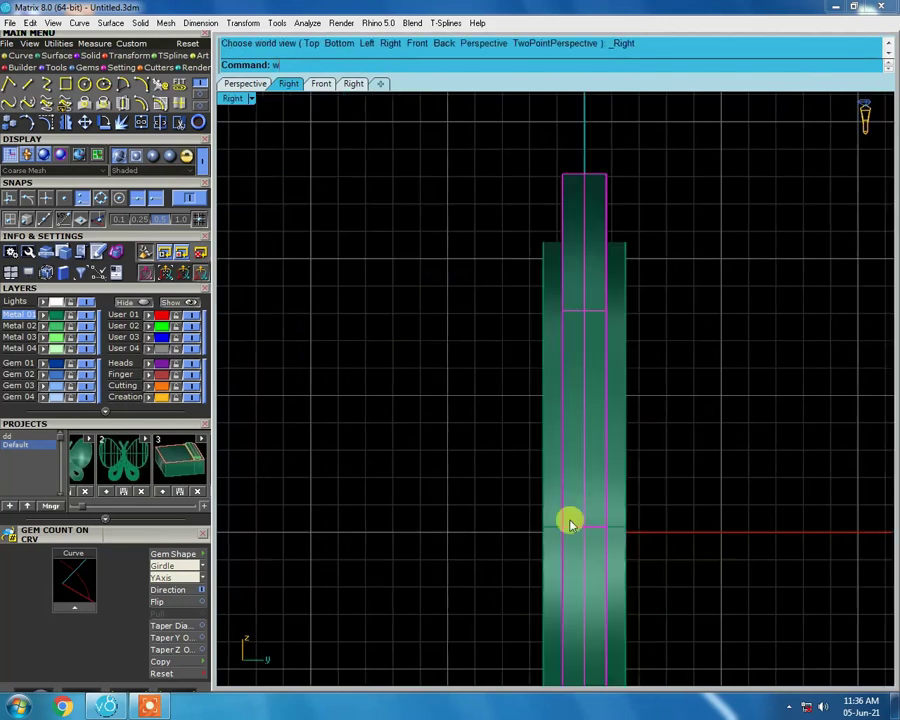
# Inspect the thickened band in shaded and wireframe Right views, tilting it into 3-D
pyautogui.hotkey('ctrl', 'alt', 'w')
pyautogui.scroll(5, 543, 360)
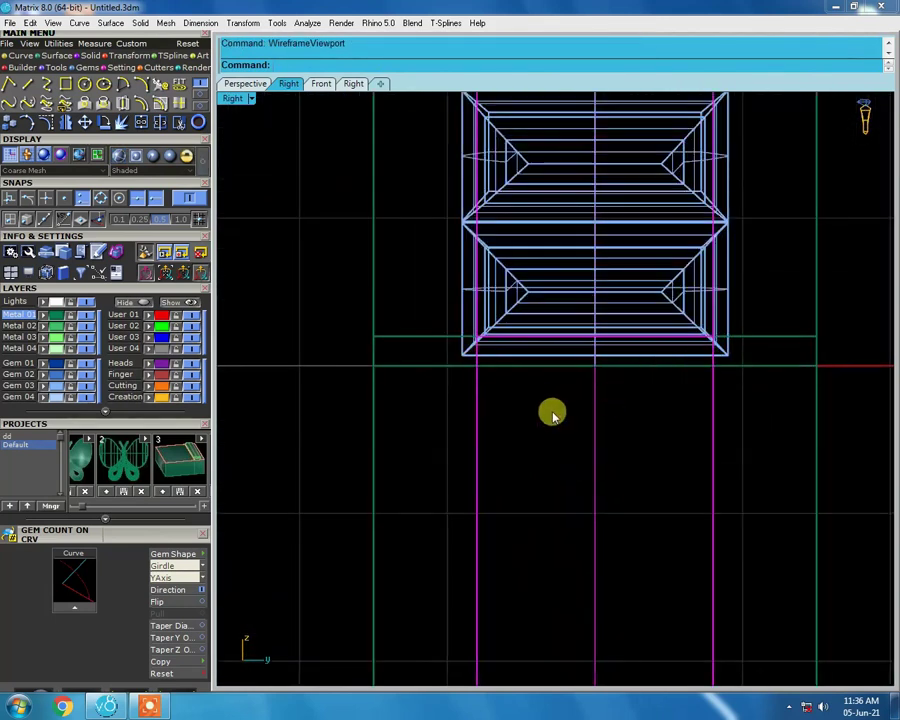
pyautogui.hotkey('ctrl', 'alt', 's')
pyautogui.moveTo(267, 355); pyautogui.dragTo(520, 300, button='right')
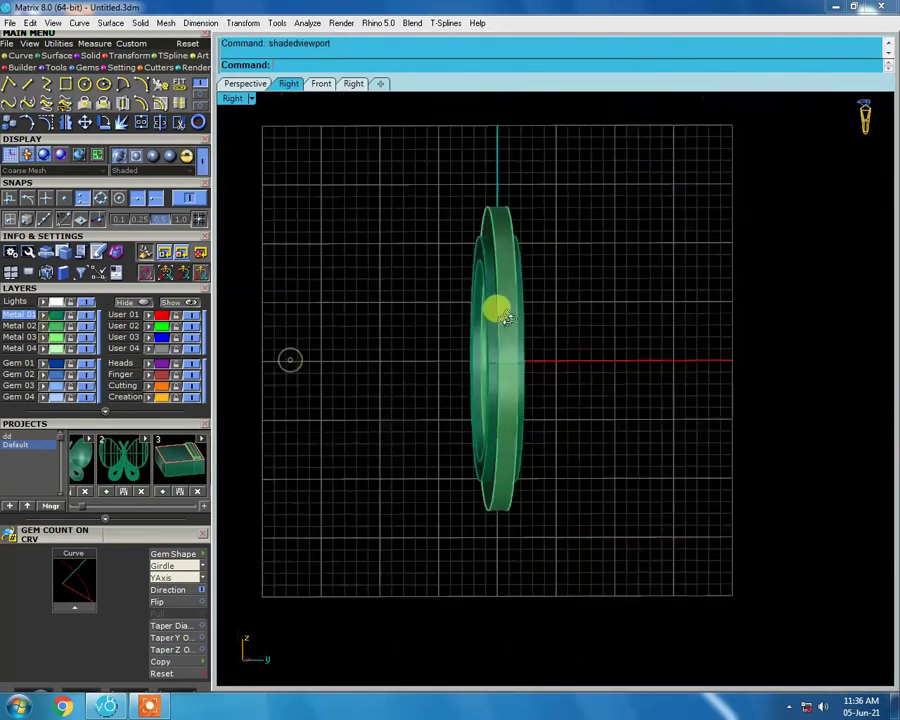
pyautogui.hotkey('ctrl', 'alt', 'w')
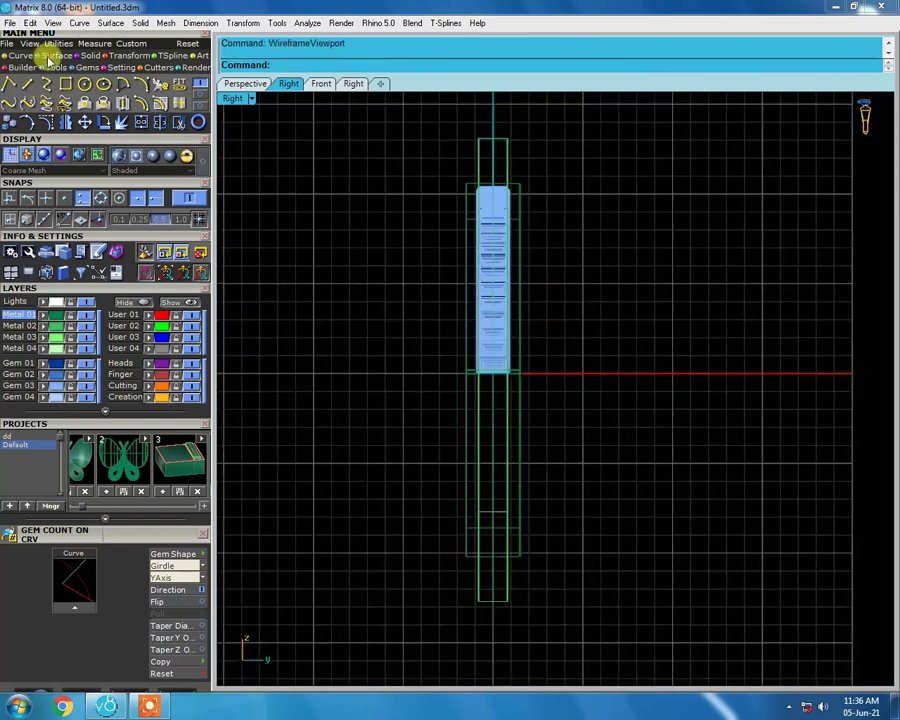
# Create a solid box in the Right view and move it left under the ring
pyautogui.click(86, 57)
pyautogui.click(36, 104)
pyautogui.click(683, 633)
pyautogui.scroll(2, 371, 411)
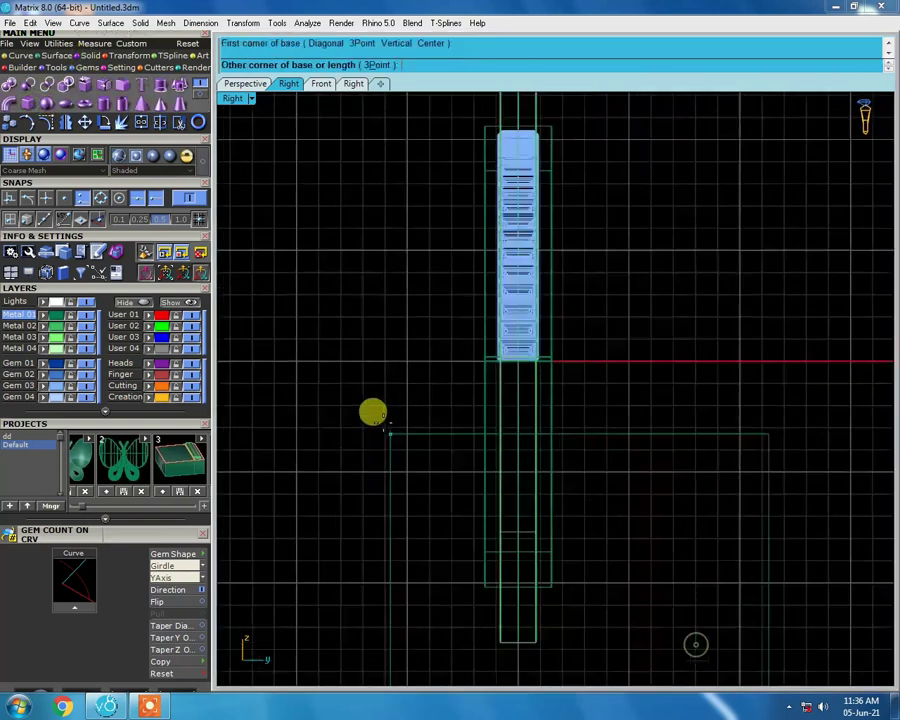
pyautogui.scroll(2, 371, 411)
pyautogui.scroll(1, 358, 319)
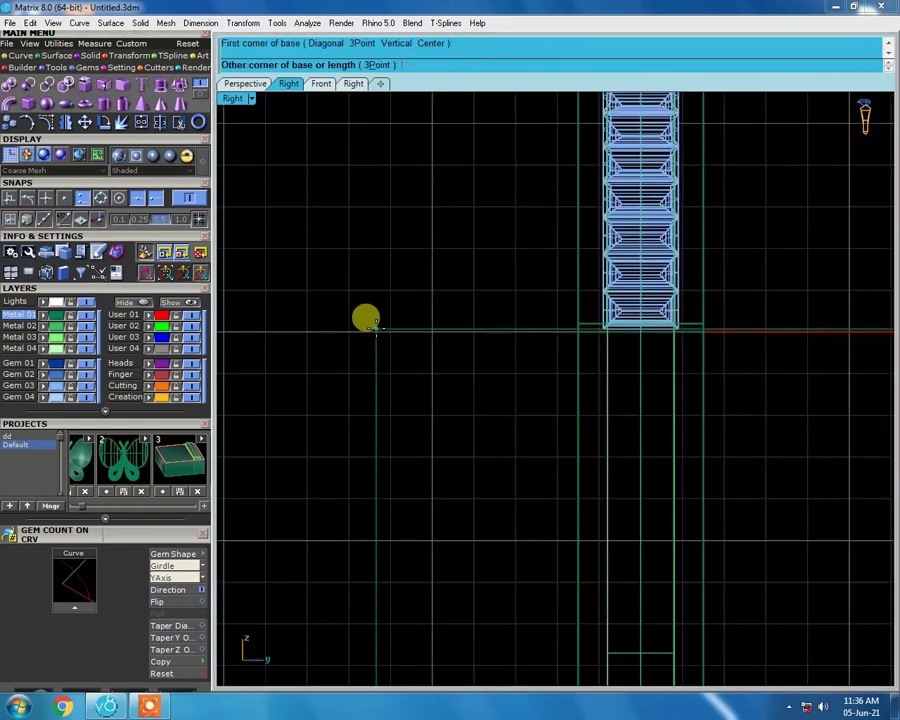
pyautogui.scroll(2, 365, 315)
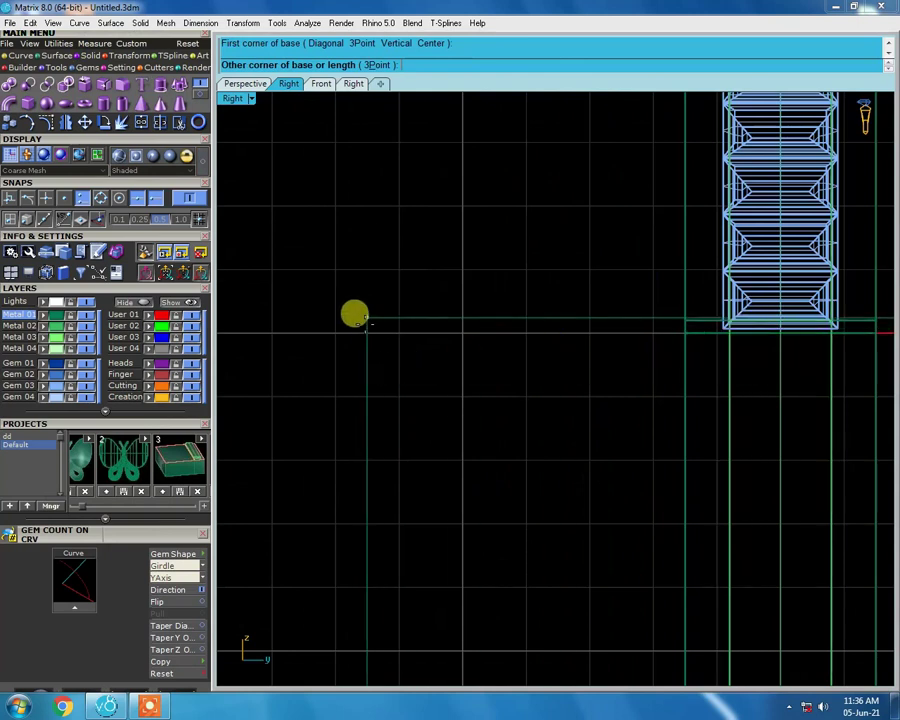
pyautogui.scroll(-3, 358, 340)
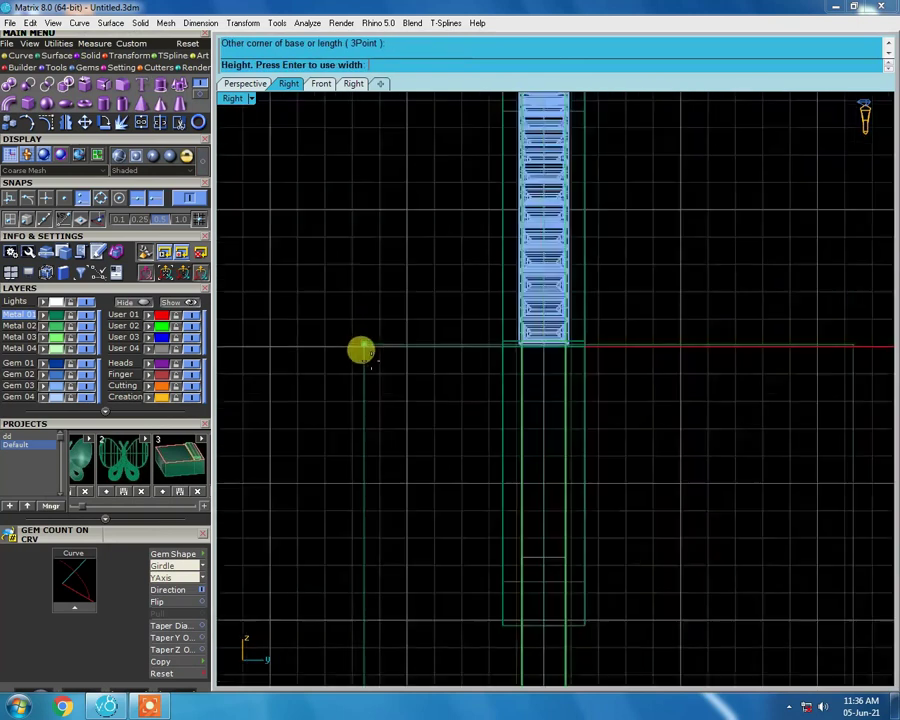
pyautogui.hotkey('ctrl', 'F2')
pyautogui.click(812, 400)
pyautogui.click(645, 411)
pyautogui.moveTo(645, 411); pyautogui.dragTo(470, 411)
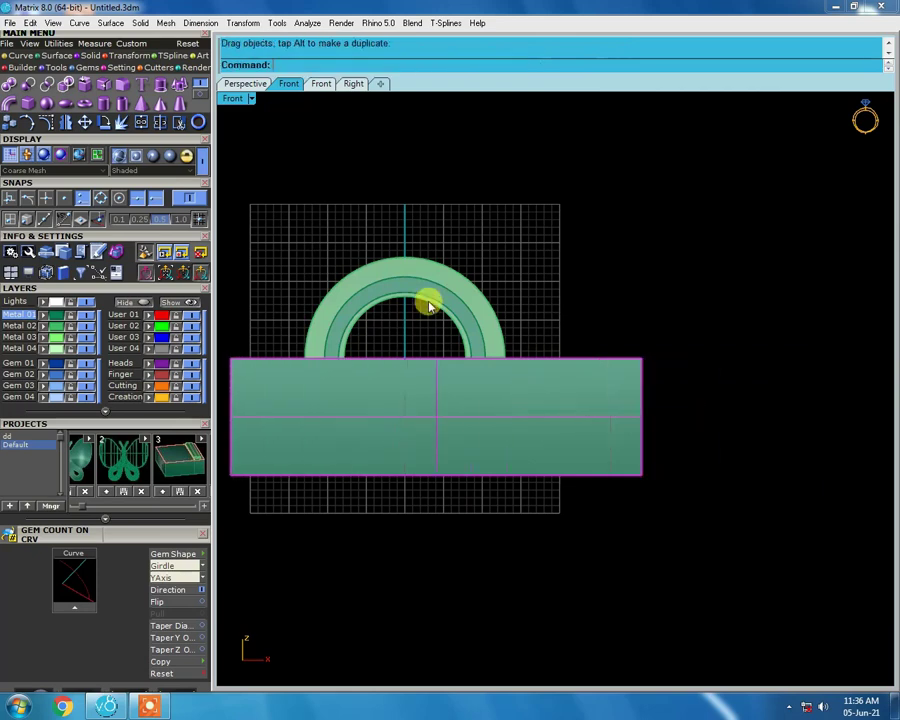
# Subtract the box from the ring with Boolean Difference, then undo the cut
pyautogui.moveTo(426, 304); pyautogui.dragTo(426, 357, button='right')
pyautogui.press('Return')
pyautogui.moveTo(603, 416); pyautogui.dragTo(663, 372, button='right')
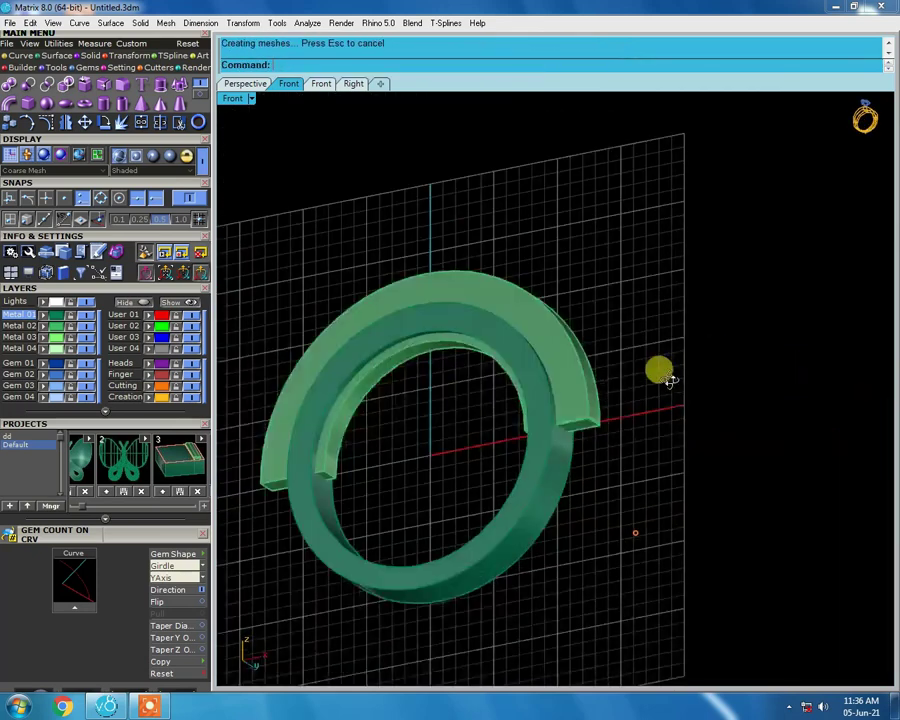
pyautogui.scroll(3, 703, 416)
pyautogui.click(583, 372)
pyautogui.press('Return')
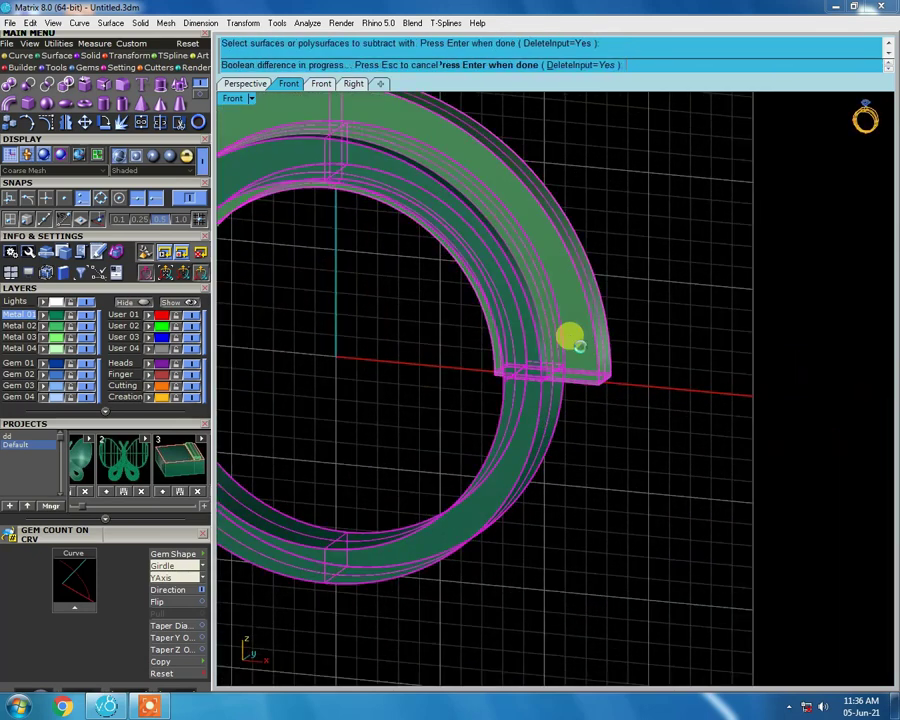
pyautogui.scroll(-5, 620, 380)
pyautogui.moveTo(673, 418); pyautogui.dragTo(669, 407, button='right')
pyautogui.scroll(5, 669, 407)
pyautogui.moveTo(546, 402); pyautogui.dragTo(482, 428, button='right')
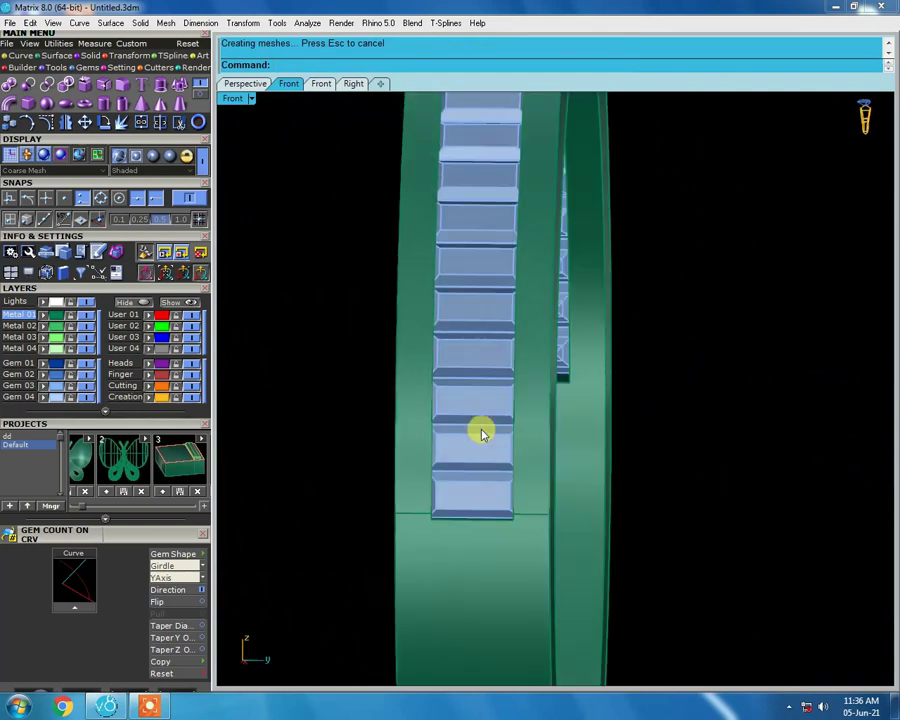
pyautogui.hotkey('ctrl', 'h')
pyautogui.hotkey('ctrl', 'z')
# Undo and redo the box move to verify its position under the ring
pyautogui.moveTo(396, 378)
pyautogui.mouseDown(button='right')
pyautogui.moveTo(633, 318)
pyautogui.moveTo(538, 404)
pyautogui.mouseUp(button='right')
pyautogui.scroll(3, 558, 367)
pyautogui.hotkey('ctrl', 'z')
pyautogui.moveTo(597, 345)
pyautogui.mouseDown(button='right')
pyautogui.moveTo(639, 165)
pyautogui.moveTo(583, 285)
pyautogui.mouseUp(button='right')
pyautogui.hotkey('ctrl', 'y')
pyautogui.scroll(-2, 585, 290)
pyautogui.scroll(2, 583, 287)
pyautogui.scroll(-3, 654, 400)
pyautogui.hotkey('ctrl', 'z')
pyautogui.moveTo(654, 400); pyautogui.dragTo(648, 381, button='right')
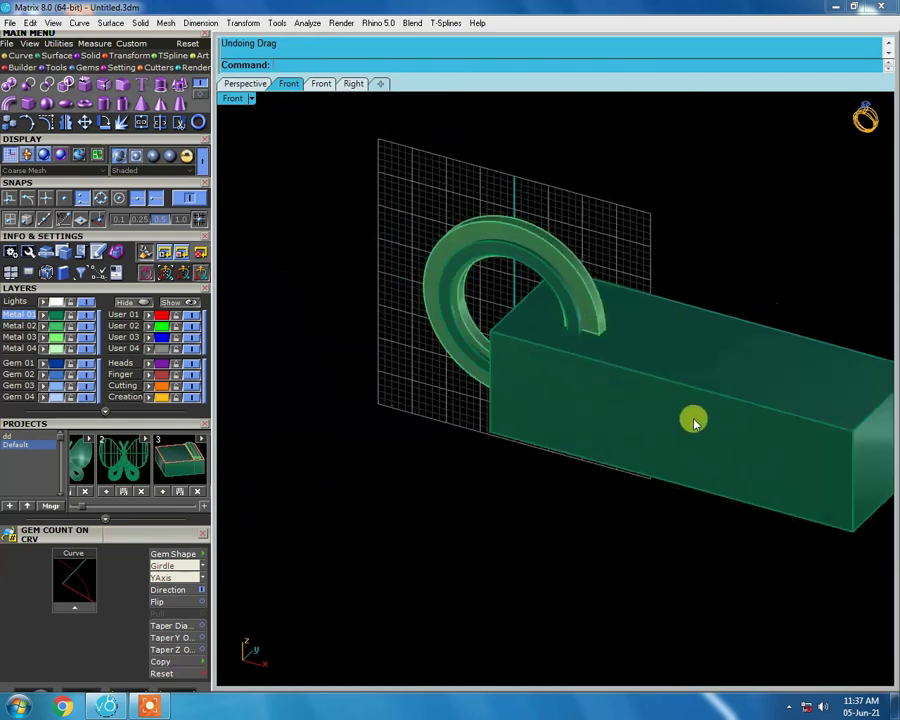
pyautogui.hotkey('ctrl', 'y')
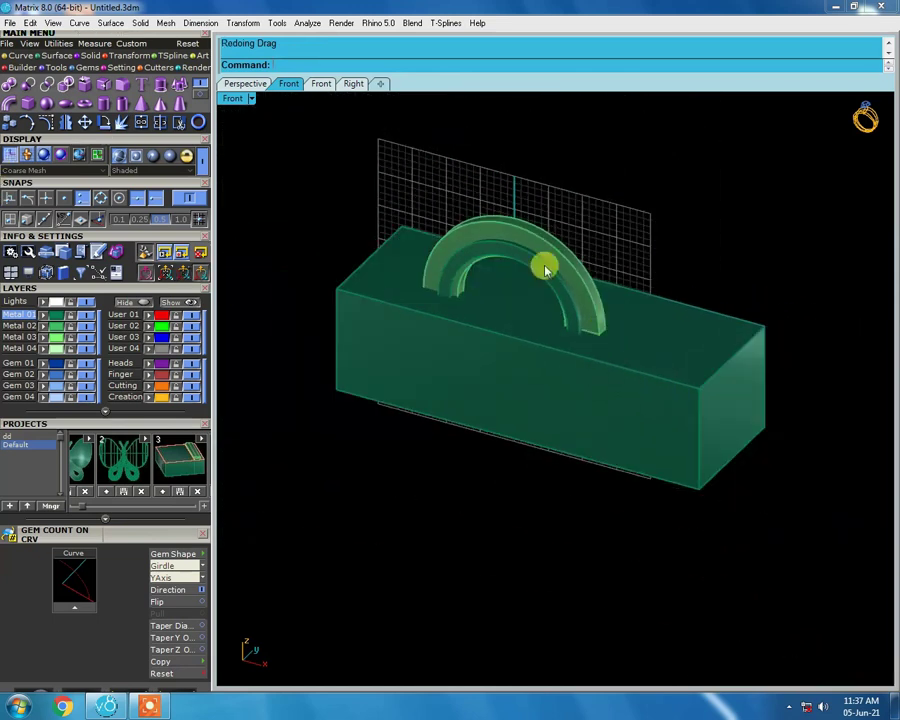
# Cut the ring with the box again using Boolean Difference
pyautogui.hotkey('ctrl', 'F2')
pyautogui.scroll(3, 571, 302)
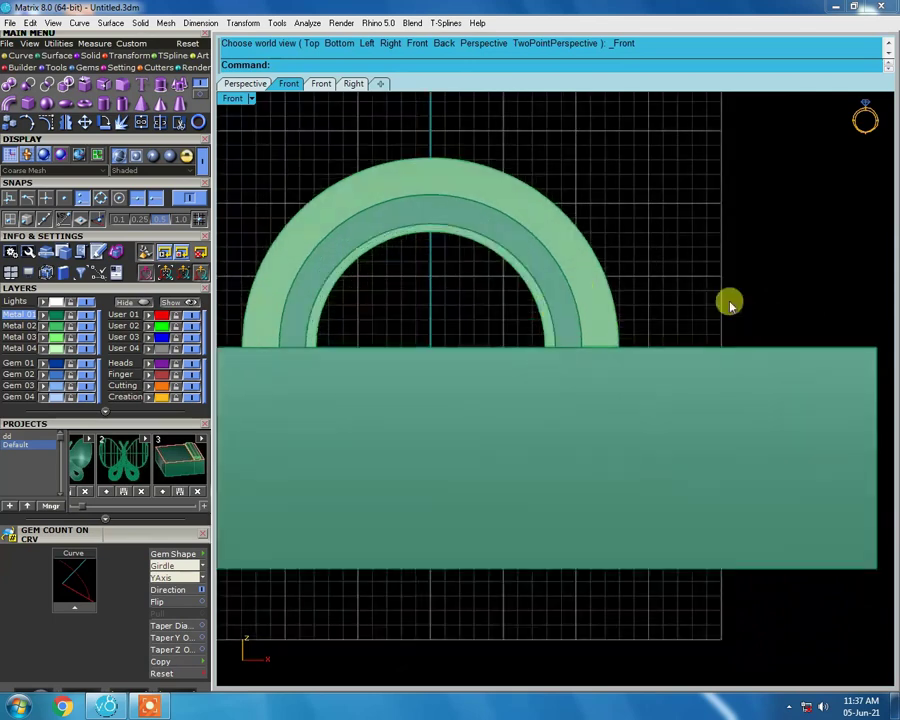
pyautogui.moveTo(729, 301); pyautogui.dragTo(613, 301, button='right')
pyautogui.click(613, 294)
pyautogui.scroll(3, 622, 435)
pyautogui.scroll(-3, 622, 435)
pyautogui.click(623, 460)
pyautogui.press('Return')
pyautogui.scroll(3, 609, 412)
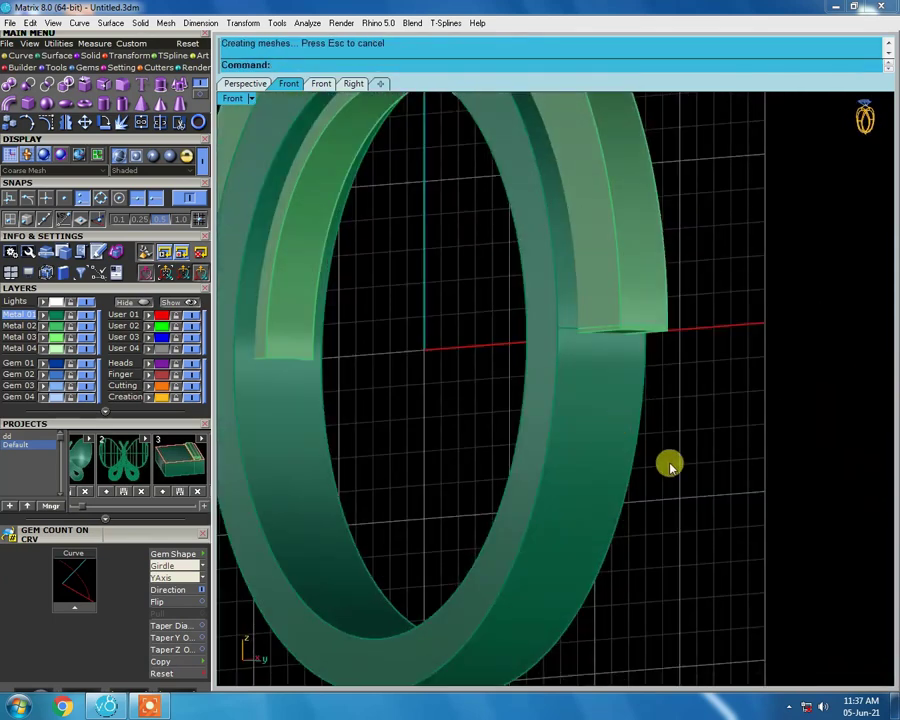
pyautogui.scroll(-3, 669, 465)
# Boolean-subtract the baguette gems from the cut band to form the gem channel
pyautogui.moveTo(669, 465); pyautogui.dragTo(635, 281, button='right')
pyautogui.scroll(3, 565, 237)
pyautogui.scroll(-2, 531, 312)
pyautogui.click(531, 312)
pyautogui.scroll(-3, 588, 304)
pyautogui.scroll(3, 551, 325)
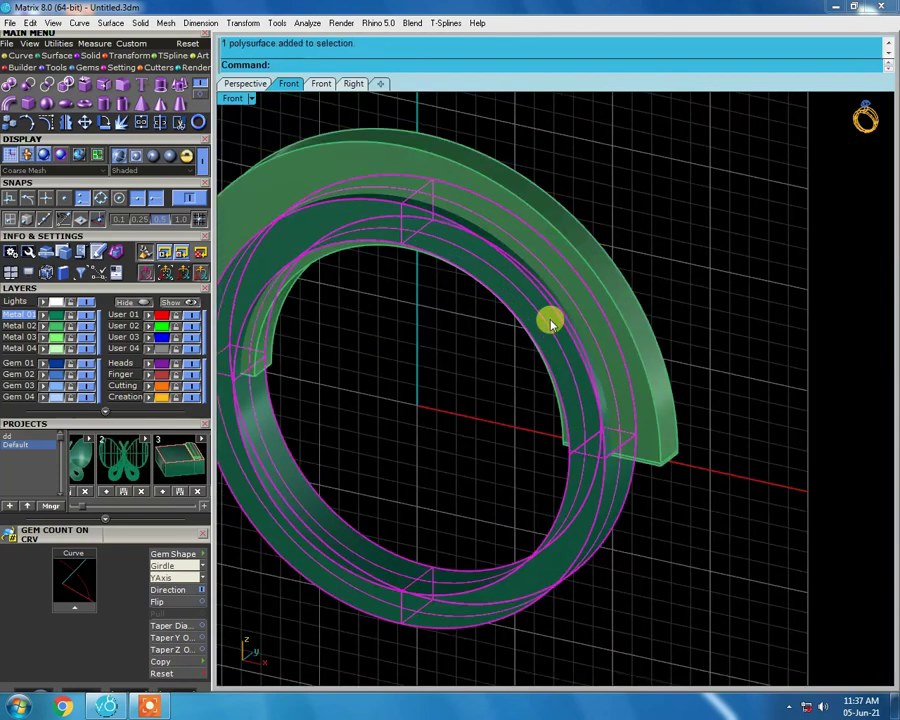
pyautogui.press('Return')
pyautogui.click(588, 313)
pyautogui.press('Return')
pyautogui.scroll(5, 588, 313)
pyautogui.scroll(2, 590, 440)
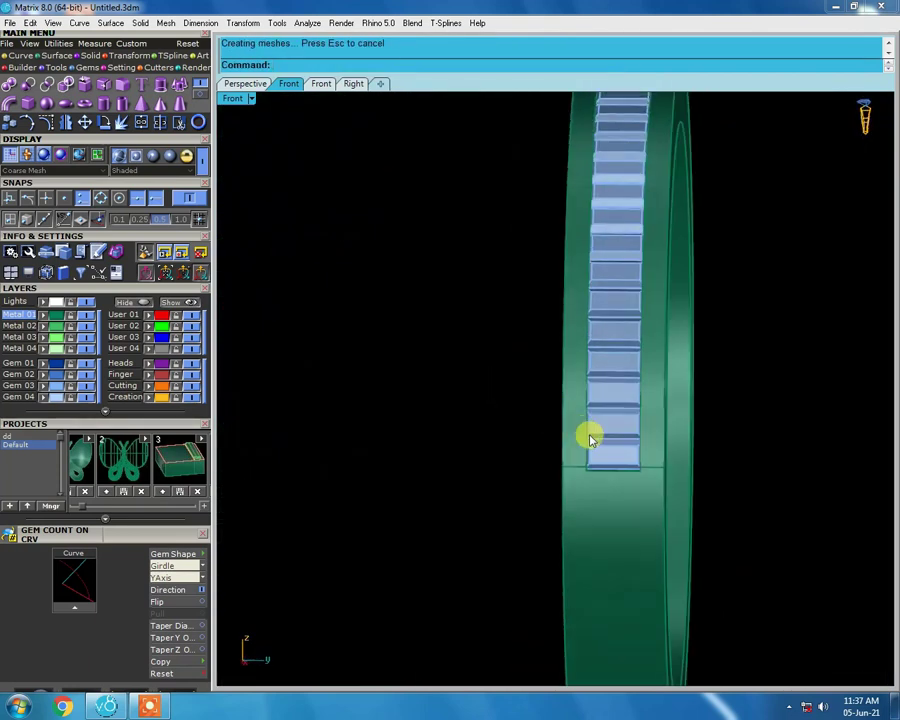
# Hide the gems to inspect the channel, then restore them and return to a front wireframe view
pyautogui.click(604, 466)
pyautogui.hotkey('ctrl', 'h')
pyautogui.moveTo(604, 466)
pyautogui.mouseDown(button='right')
pyautogui.moveTo(516, 432)
pyautogui.moveTo(700, 520)
pyautogui.mouseUp(button='right')
pyautogui.hotkey('ctrl', 'z')
pyautogui.scroll(-2, 685, 308)
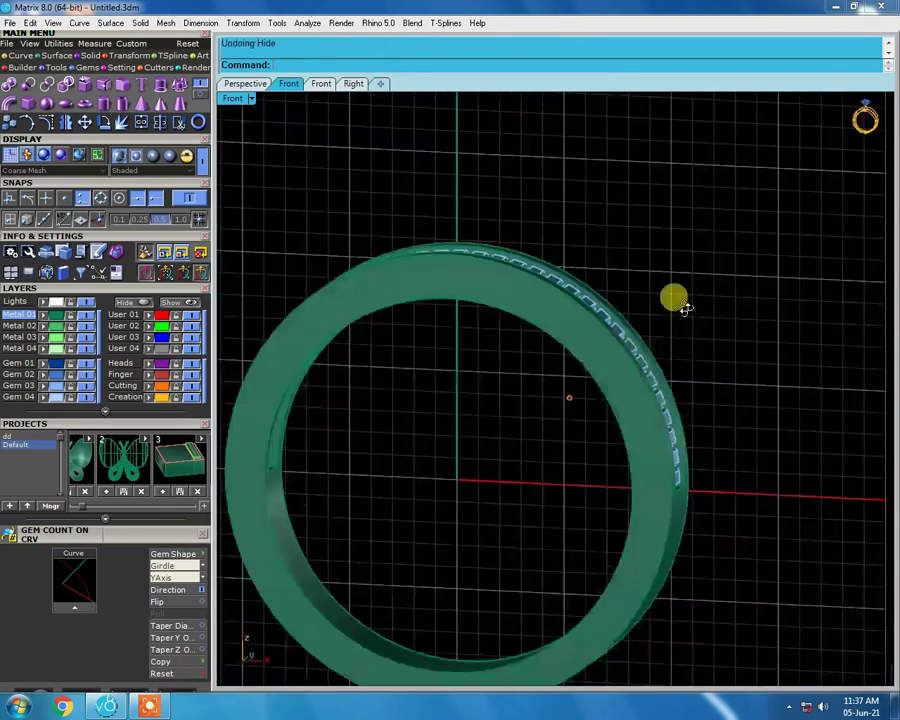
pyautogui.scroll(5, 487, 333)
pyautogui.scroll(-5, 640, 545)
pyautogui.moveTo(647, 350)
pyautogui.mouseDown(button='right')
pyautogui.moveTo(629, 378)
pyautogui.moveTo(617, 301)
pyautogui.moveTo(588, 459)
pyautogui.mouseUp(button='right')
pyautogui.scroll(3, 588, 459)
pyautogui.hotkey('ctrl', 'F2')
pyautogui.hotkey('ctrl', 'alt', 'w')
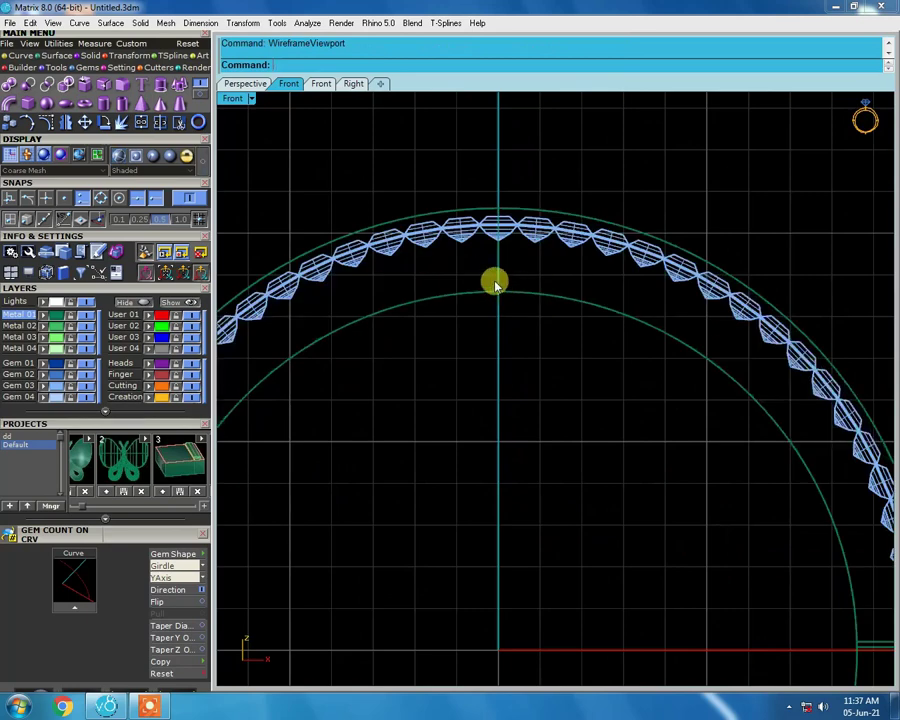
# Inspect the ring in shaded mode from an angled view and the front view
pyautogui.scroll(-2, 494, 278)
pyautogui.scroll(-2, 496, 278)
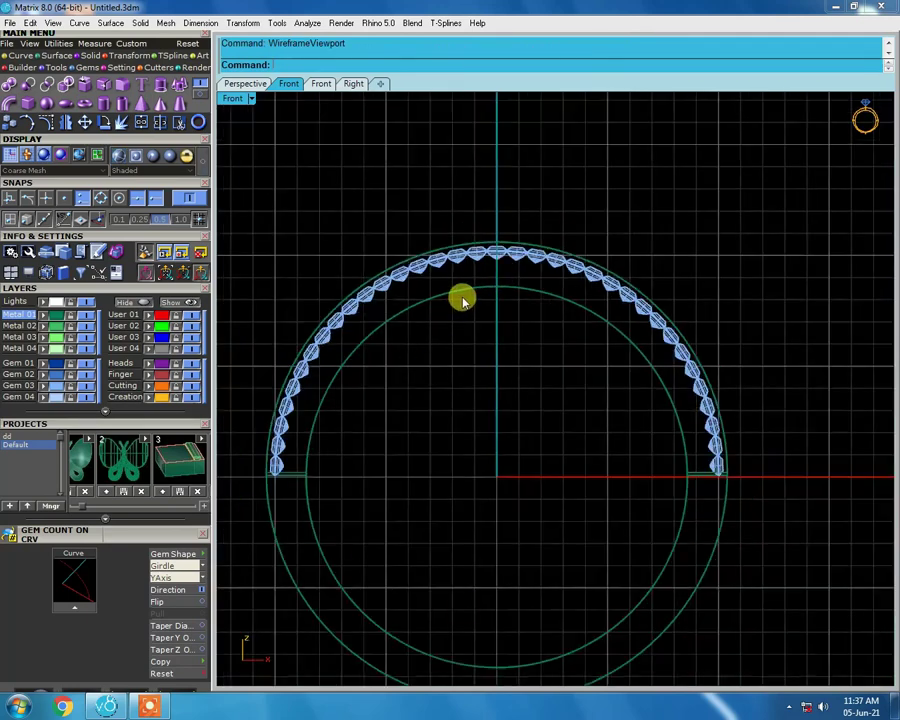
pyautogui.scroll(3, 463, 300)
pyautogui.hotkey('ctrl', 'alt', 's')
pyautogui.scroll(-3, 546, 396)
pyautogui.moveTo(546, 396); pyautogui.dragTo(532, 293, button='right')
pyautogui.hotkey('ctrl', 'F2')
pyautogui.scroll(4, 617, 266)
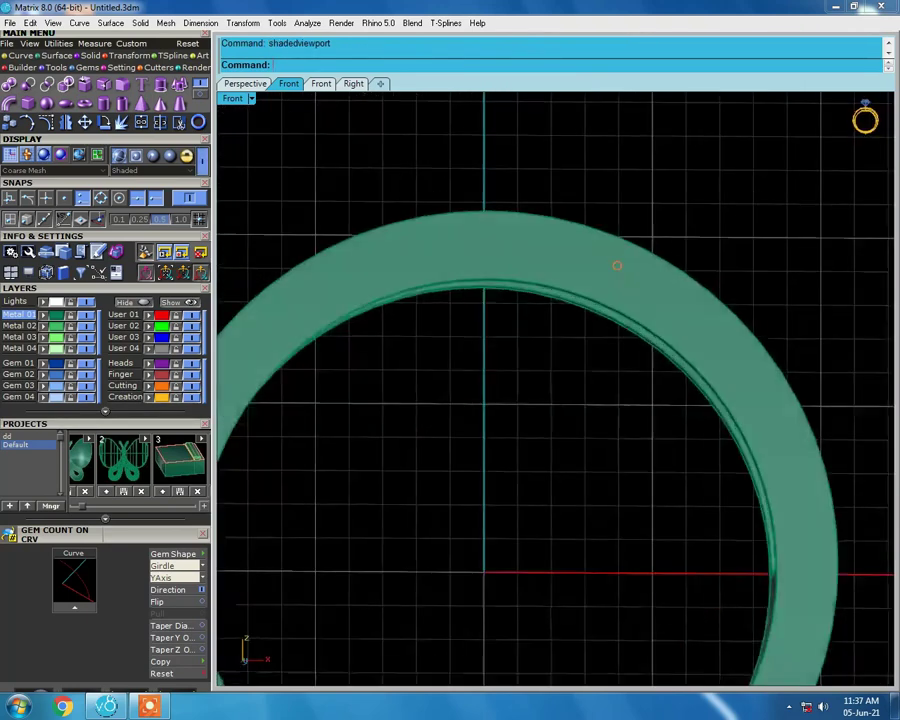
pyautogui.hotkey('ctrl', 'F2')
# Duplicate the channel's top edges as two curves along the band and tween between them
pyautogui.hotkey('ctrl', 'alt', 'w')
pyautogui.scroll(-2, 478, 331)
pyautogui.scroll(-2, 458, 322)
pyautogui.hotkey('ctrl', 'alt', 's')
pyautogui.moveTo(510, 255)
pyautogui.mouseDown(button='right')
pyautogui.moveTo(578, 245)
pyautogui.moveTo(569, 291)
pyautogui.mouseUp(button='right')
pyautogui.hotkey('ctrl', 'F2')
pyautogui.scroll(3, 413, 340)
pyautogui.scroll(-3, 566, 297)
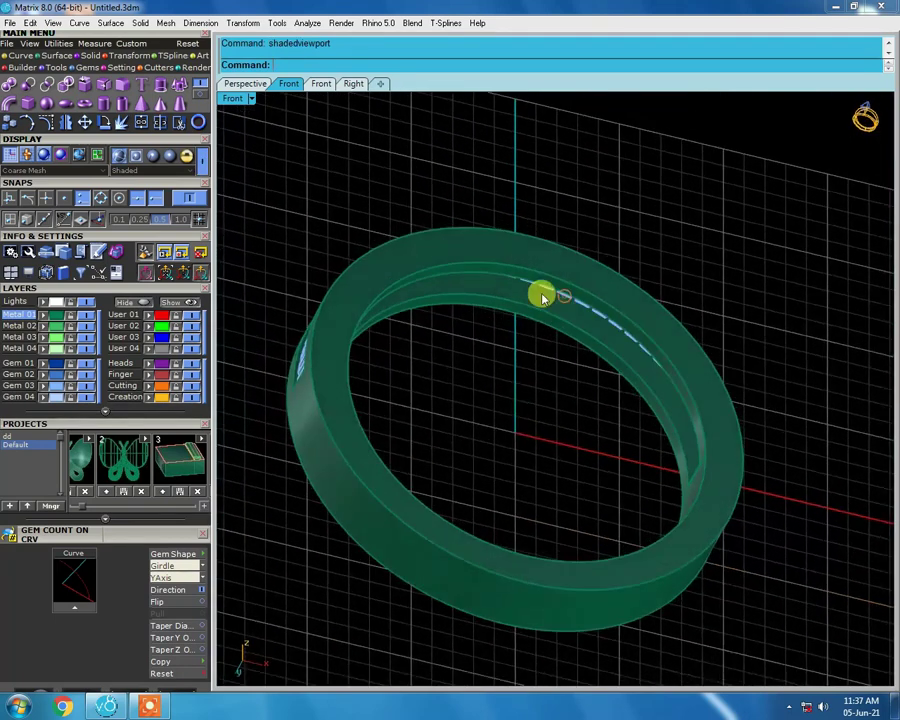
pyautogui.scroll(5, 546, 301)
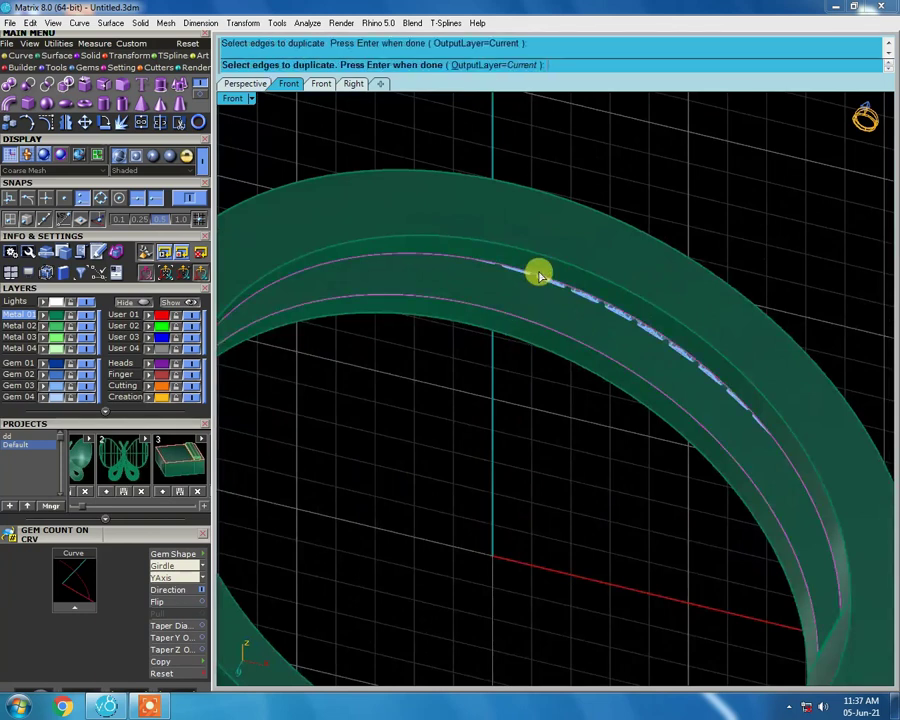
pyautogui.write('l')
pyautogui.press('Return')
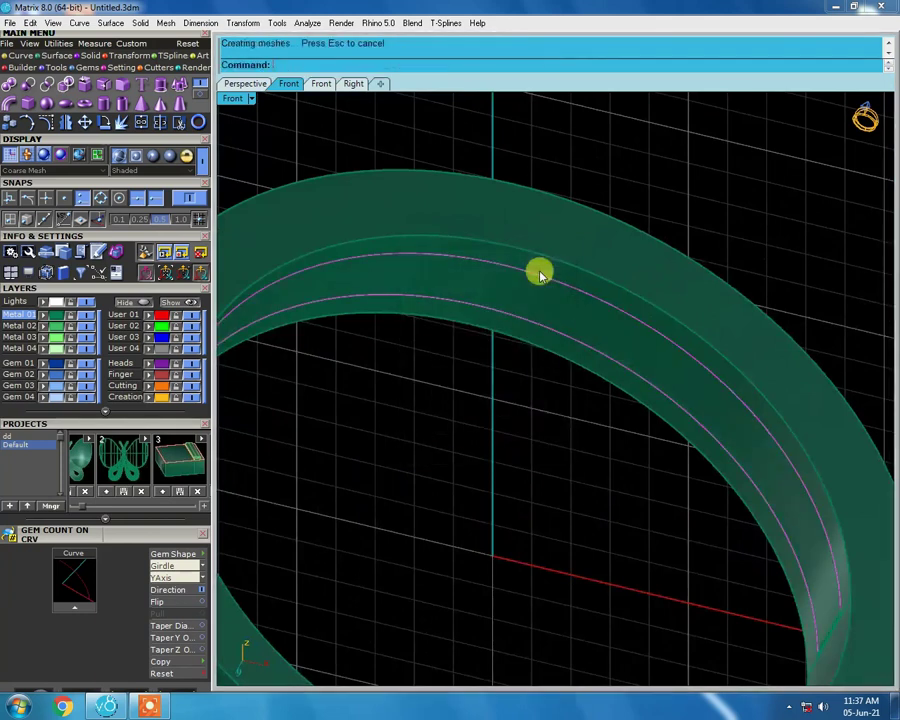
pyautogui.write('Tw')
pyautogui.press('Return')
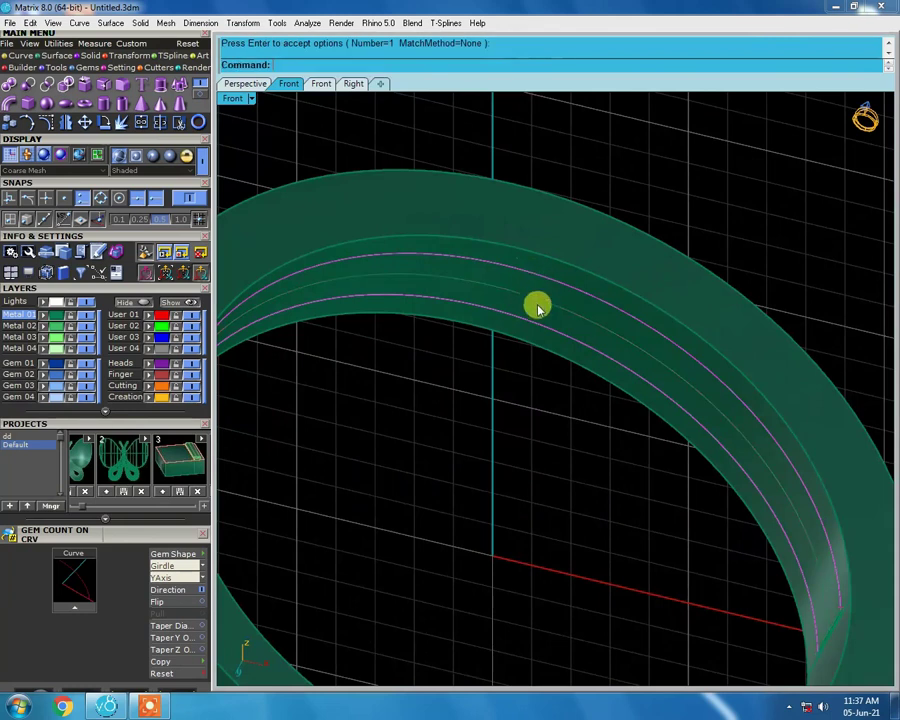
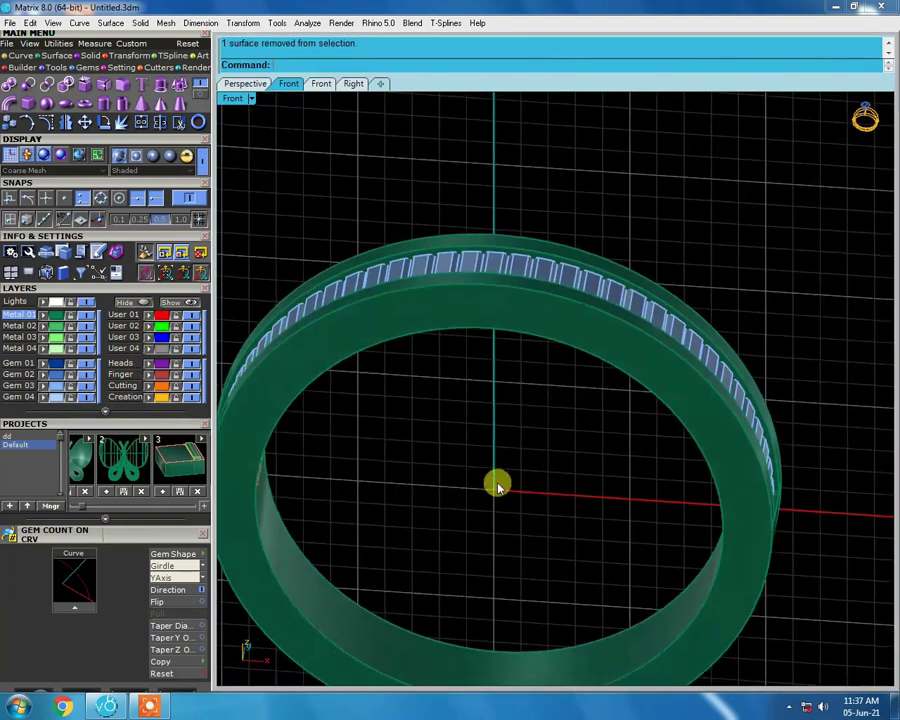
# Window-select the finished ring and delete it
pyautogui.scroll(-3, 751, 163)
pyautogui.moveTo(751, 163); pyautogui.dragTo(436, 458)
pyautogui.press('Delete')
# In Top view, draw a small box from 0,0,0, then bring back the band and its curves
pyautogui.click(178, 126)
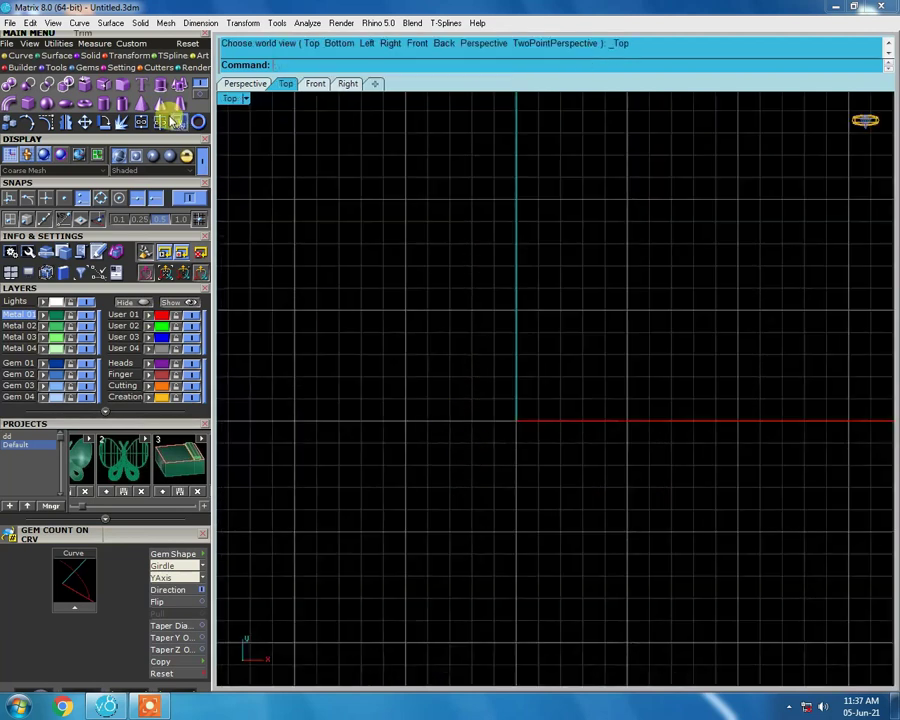
pyautogui.click(84, 123)
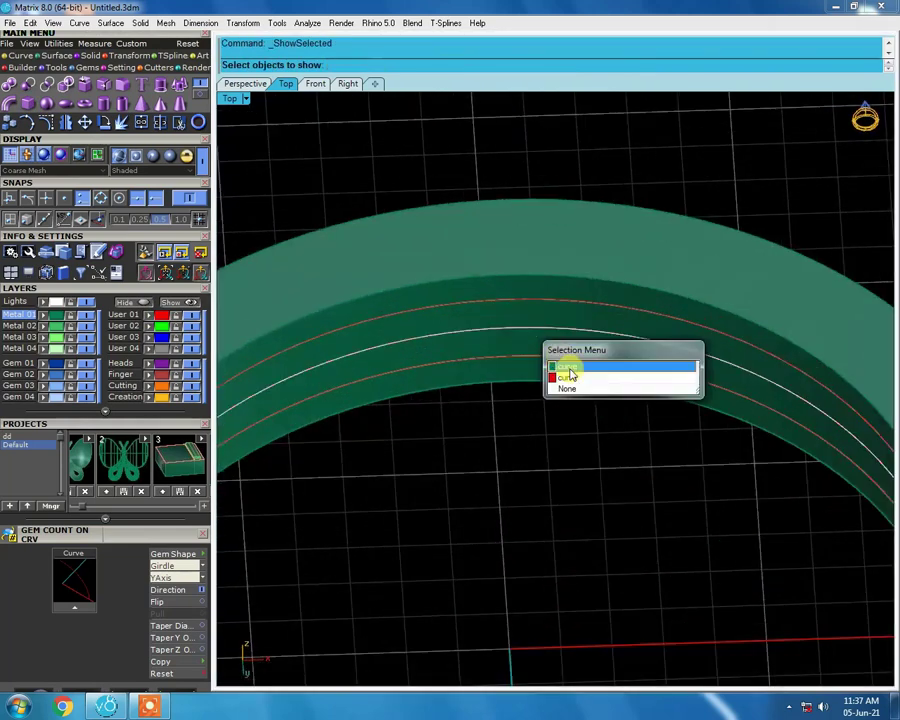
pyautogui.click(568, 364)
pyautogui.press('Return')
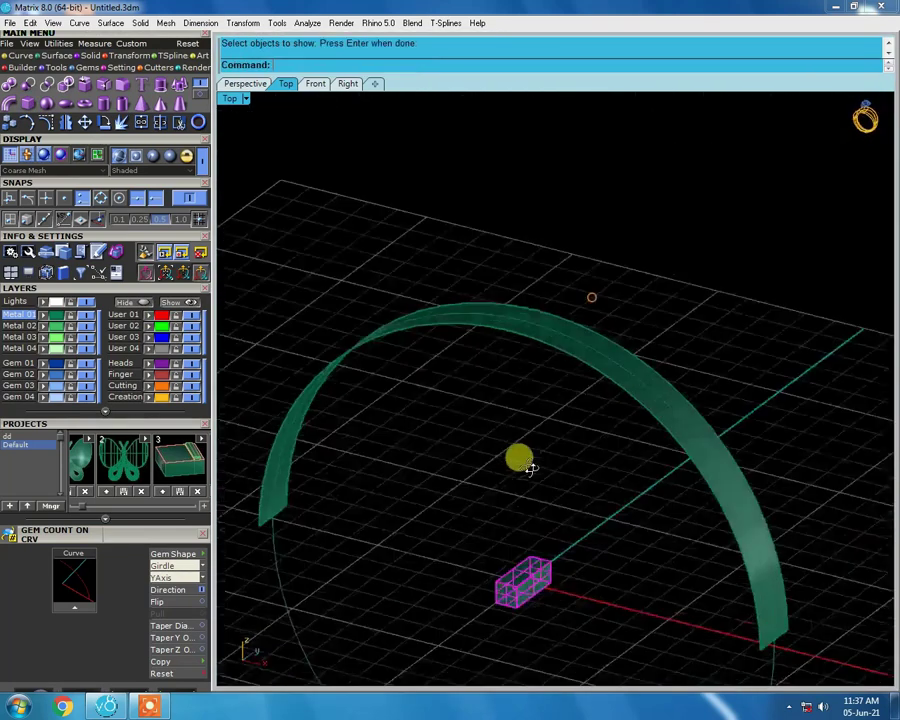
pyautogui.hotkey('ctrl', 'F2')
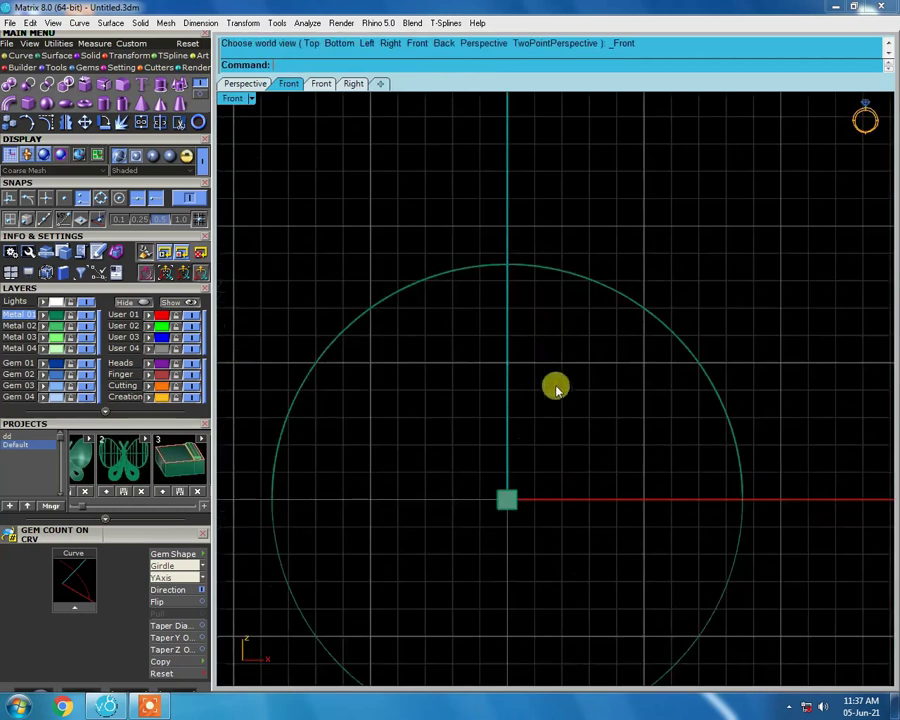
# Pick the band's edge curve from the Selection Menu and bring up its curve Actions panel
pyautogui.moveTo(552, 382); pyautogui.dragTo(547, 330, button='right')
pyautogui.click(552, 304)
pyautogui.click(594, 345)
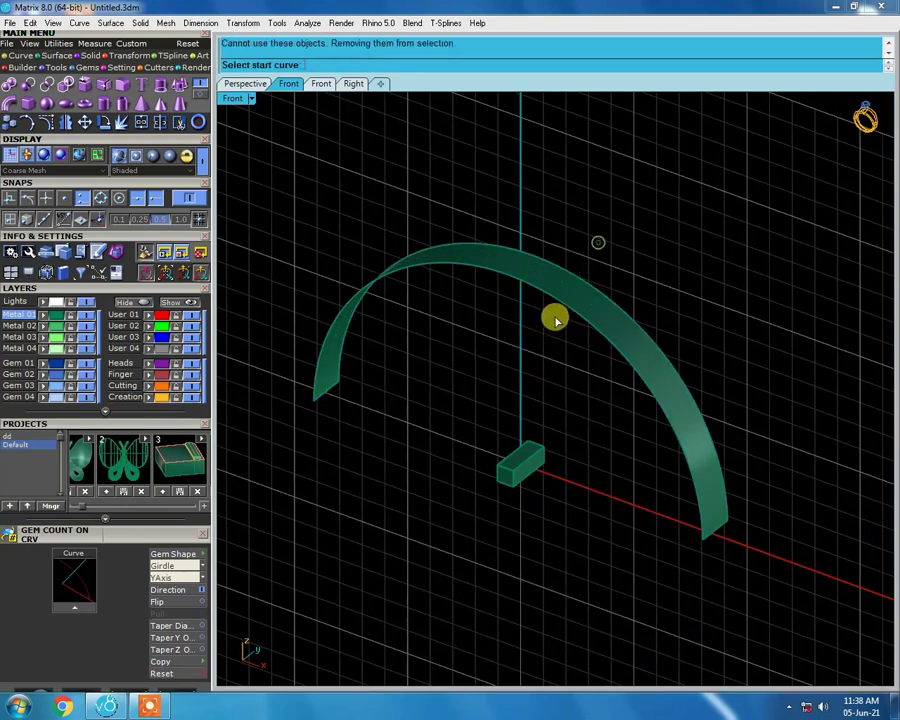
pyautogui.click(576, 270)
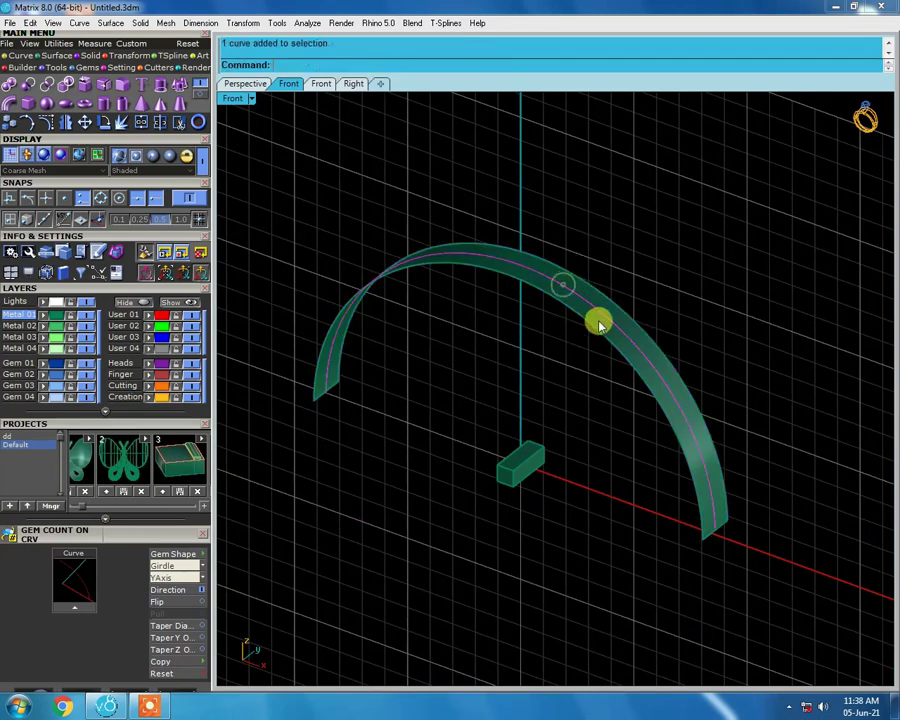
pyautogui.press('F6')
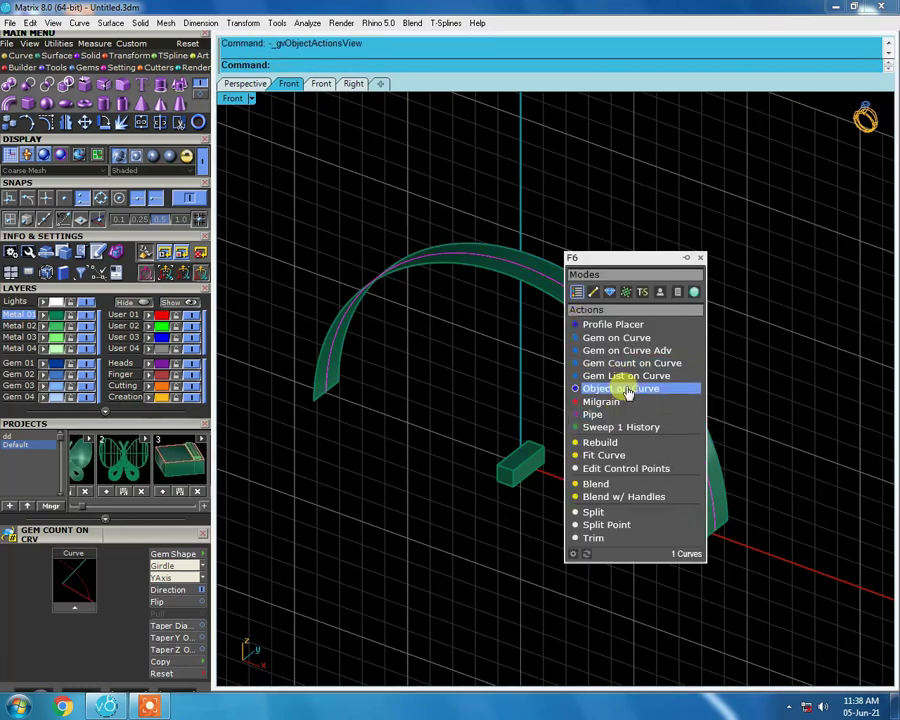
pyautogui.click(624, 389)
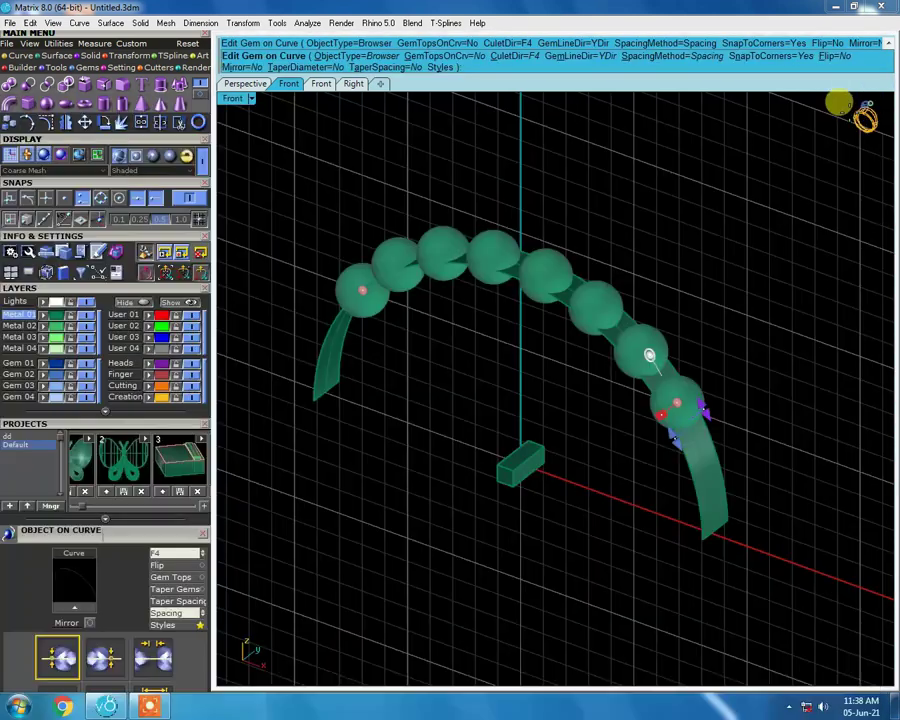
pyautogui.click(330, 55)
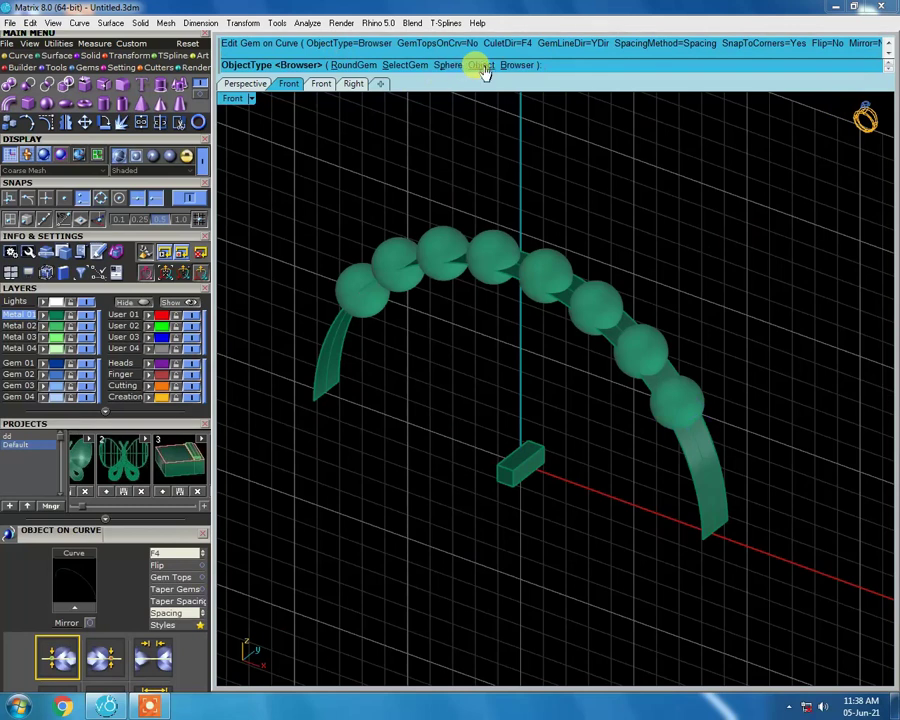
pyautogui.click(481, 65)
pyautogui.click(518, 464)
pyautogui.press('Return')
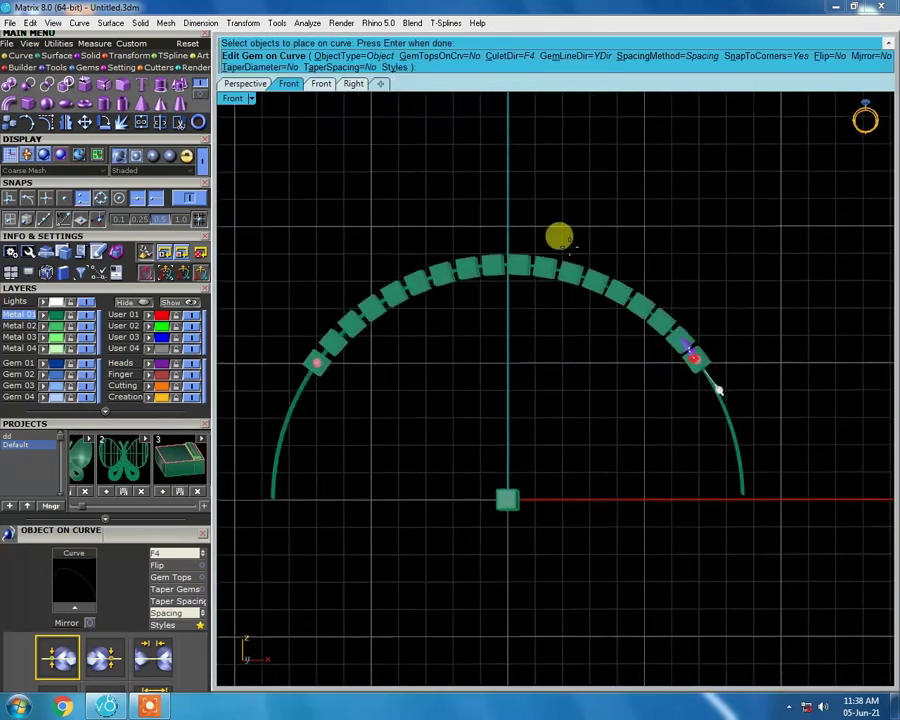
pyautogui.scroll(3, 565, 242)
pyautogui.scroll(2, 483, 241)
pyautogui.scroll(-3, 478, 263)
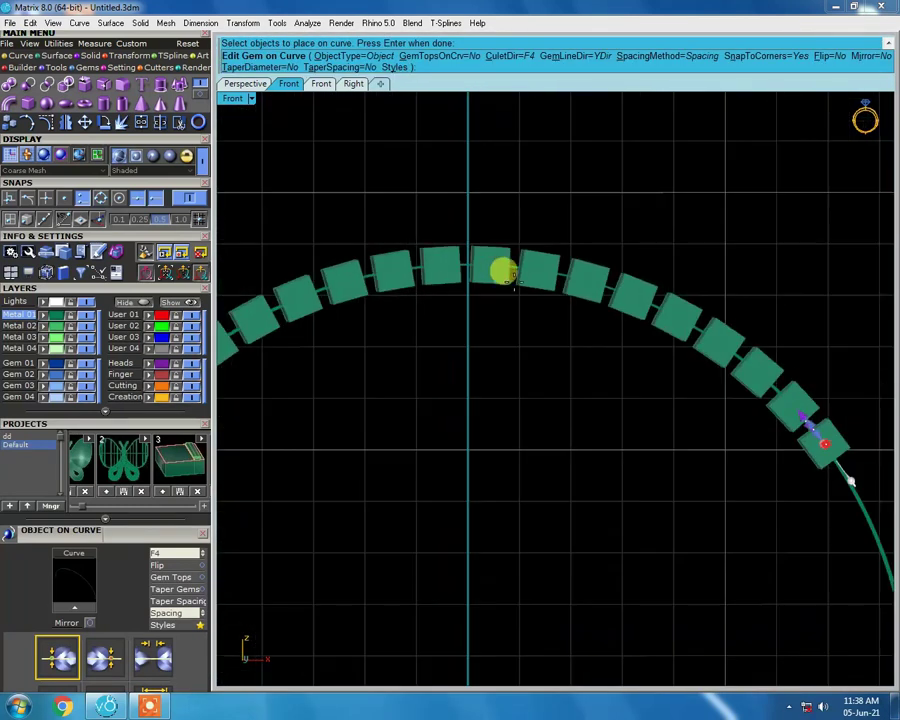
pyautogui.scroll(-1, 520, 248)
pyautogui.scroll(4, 474, 276)
pyautogui.scroll(2, 455, 310)
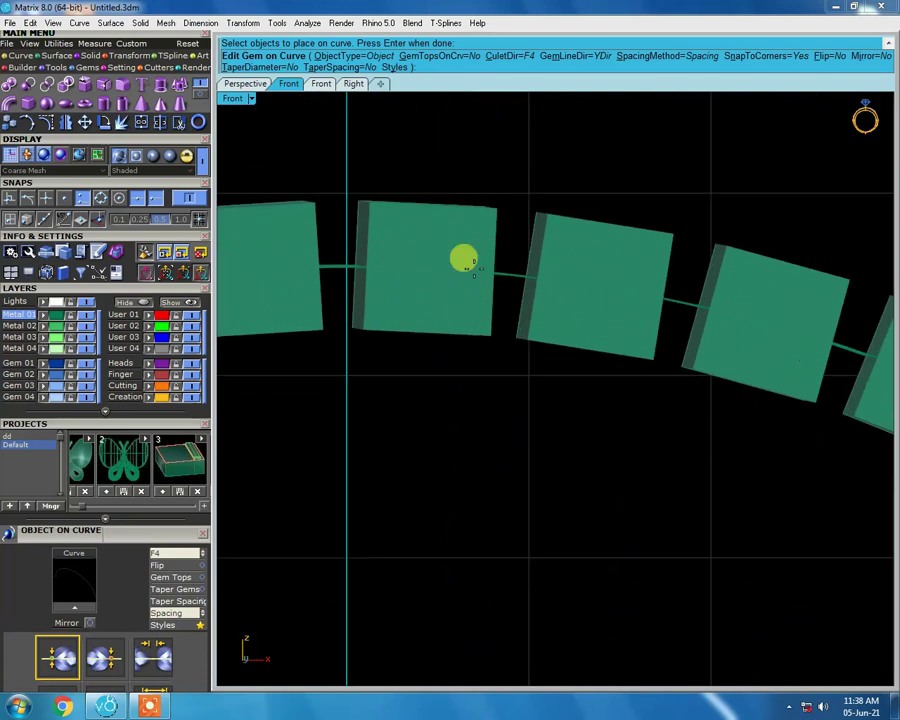
pyautogui.scroll(-1, 470, 255)
pyautogui.scroll(-2, 490, 240)
pyautogui.scroll(-3, 510, 245)
pyautogui.press('Escape')
pyautogui.scroll(-1, 520, 320)
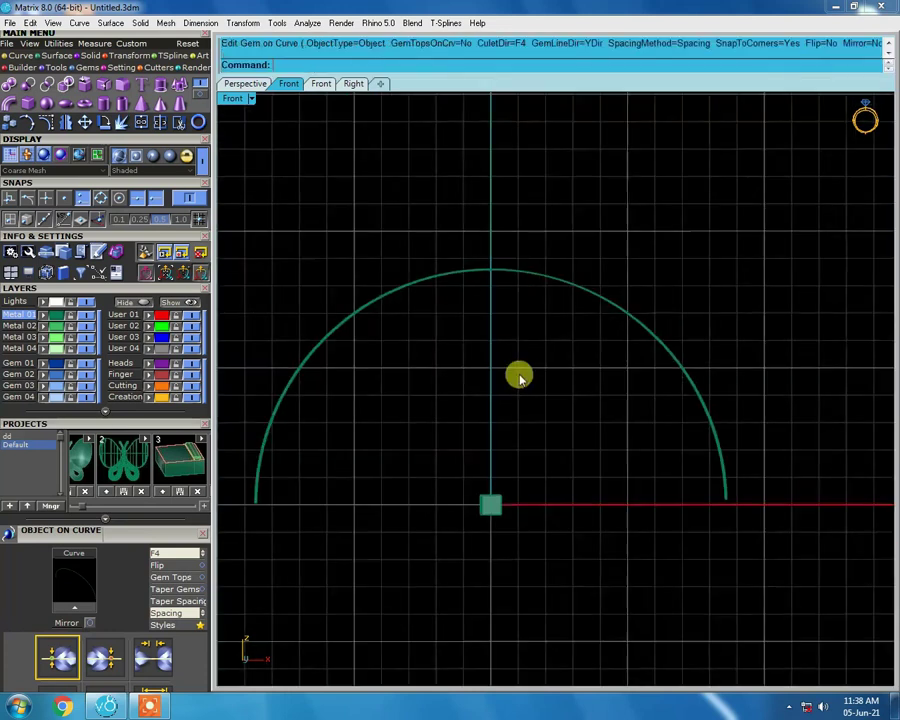
pyautogui.scroll(3, 496, 476)
pyautogui.scroll(5, 500, 450)
pyautogui.click(500, 445)
# Try raising the small box, then reopen the curve actions for the band's edge curve
pyautogui.moveTo(508, 466); pyautogui.dragTo(530, 312)
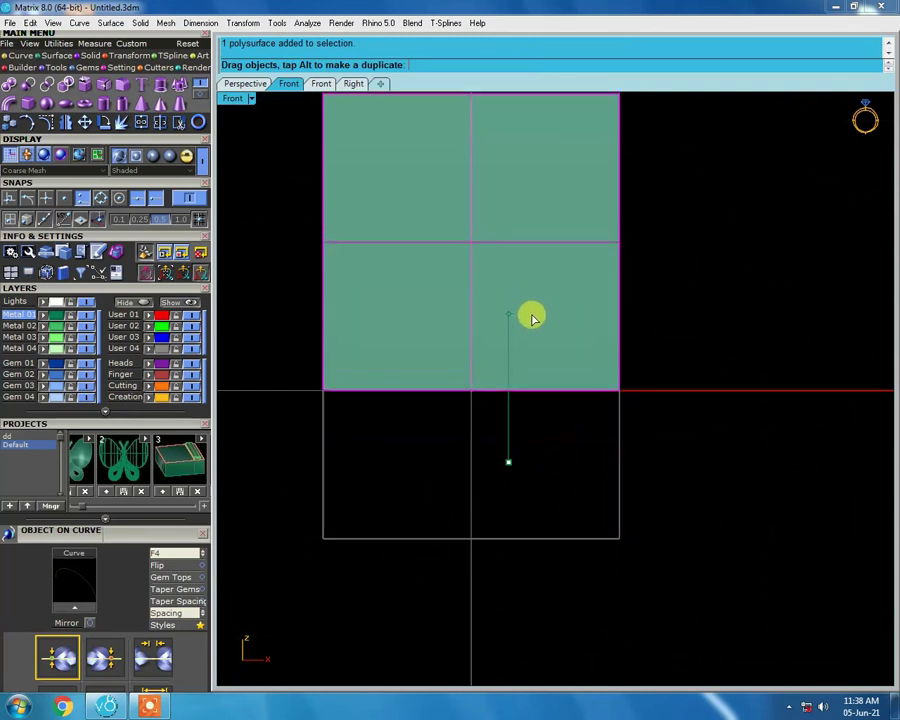
pyautogui.scroll(-5, 512, 490)
pyautogui.keyDown('ctrl'); pyautogui.keyDown('shift'); pyautogui.moveTo(512, 488); pyautogui.dragTo(576, 376, button='right'); pyautogui.keyUp('shift'); pyautogui.keyUp('ctrl')
pyautogui.scroll(3, 585, 372)
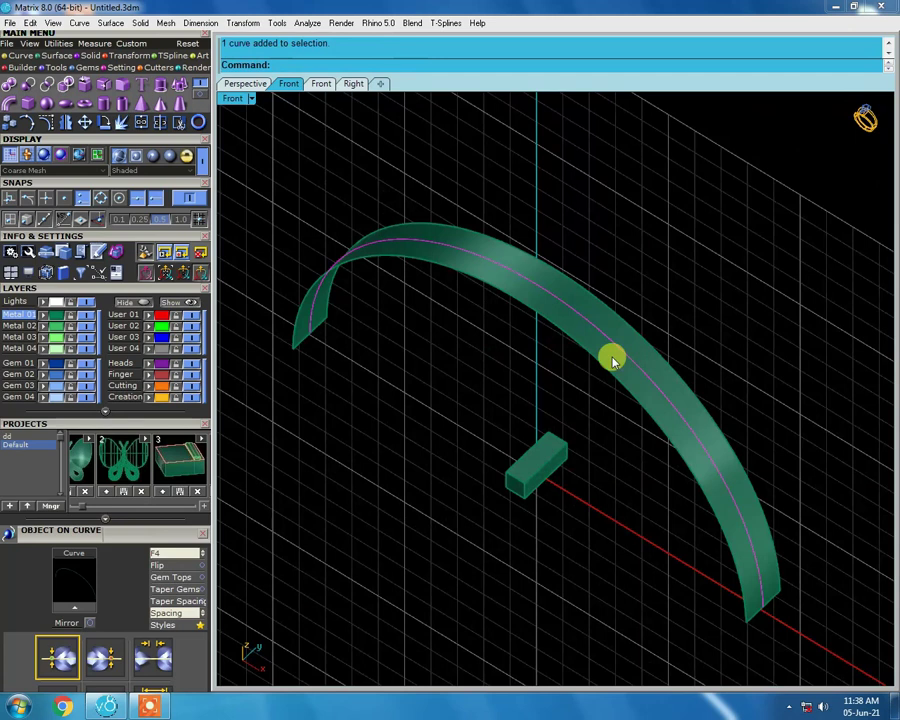
pyautogui.press('F6')
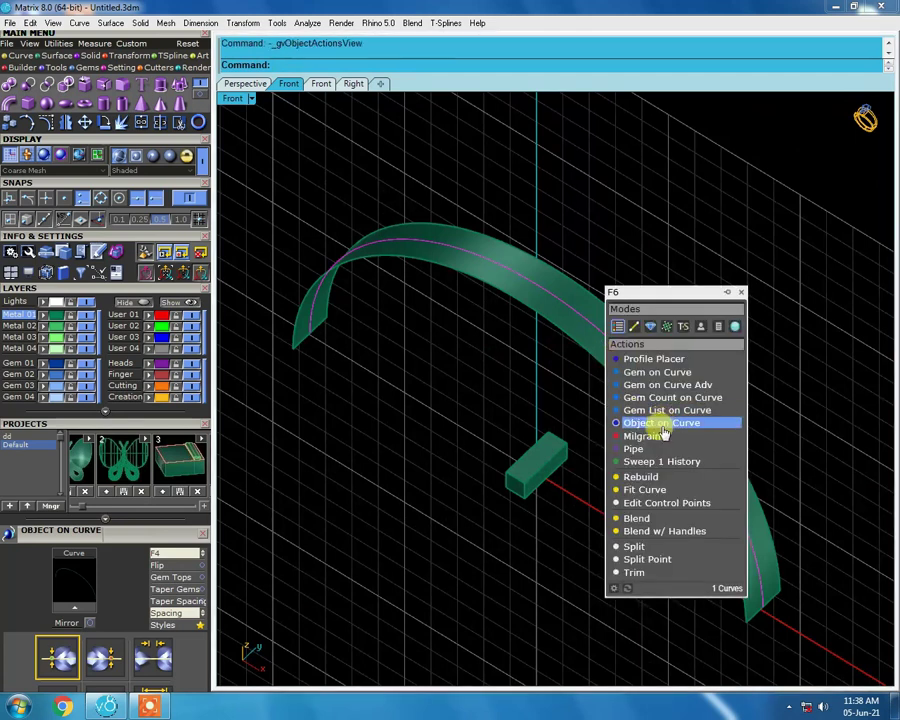
# Use Object on Curve with the small box, stretching the row from the arc's start down its left side
pyautogui.click(661, 425)
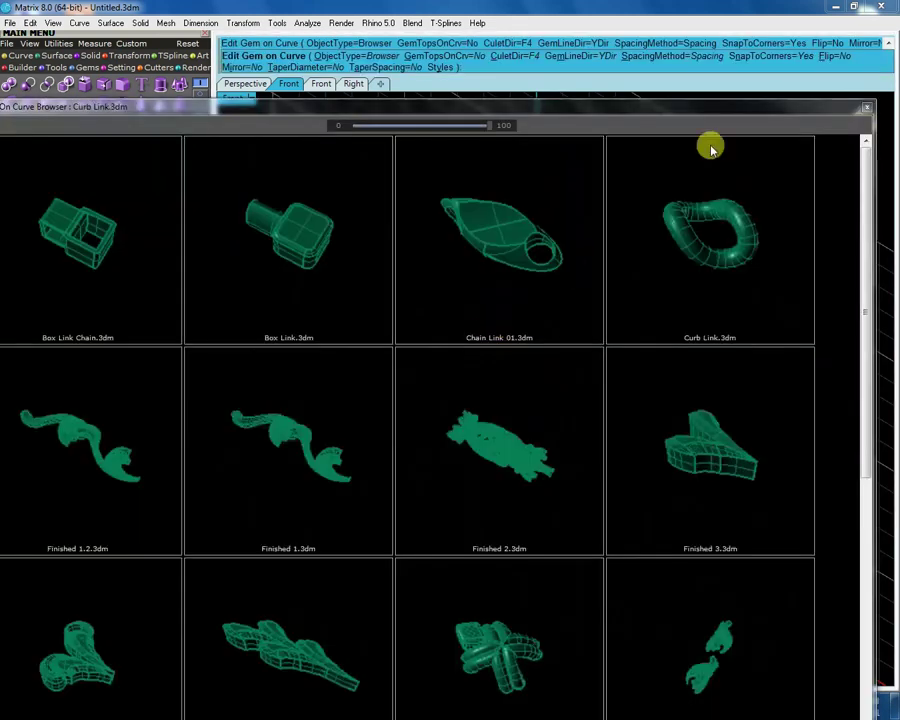
pyautogui.click(868, 104)
pyautogui.click(345, 45)
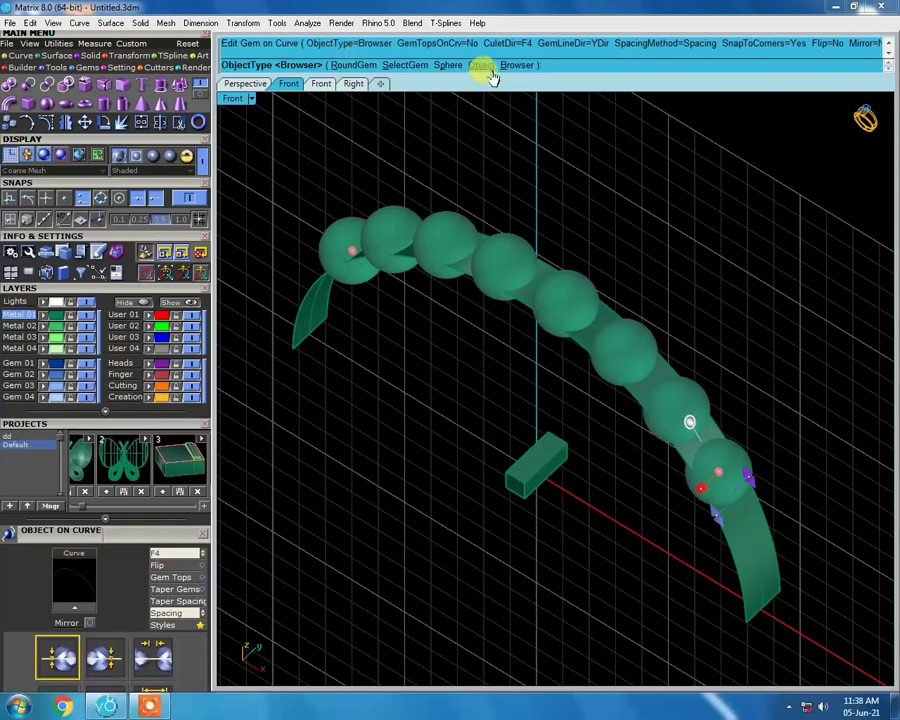
pyautogui.click(481, 65)
pyautogui.click(548, 452)
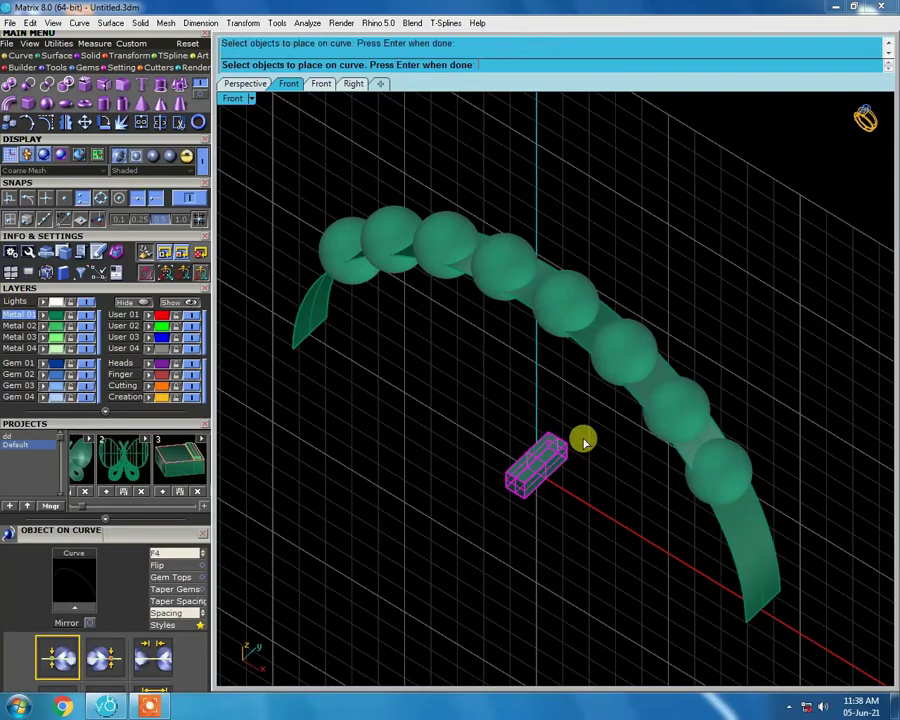
pyautogui.press('Return')
pyautogui.moveTo(707, 418); pyautogui.dragTo(745, 612)
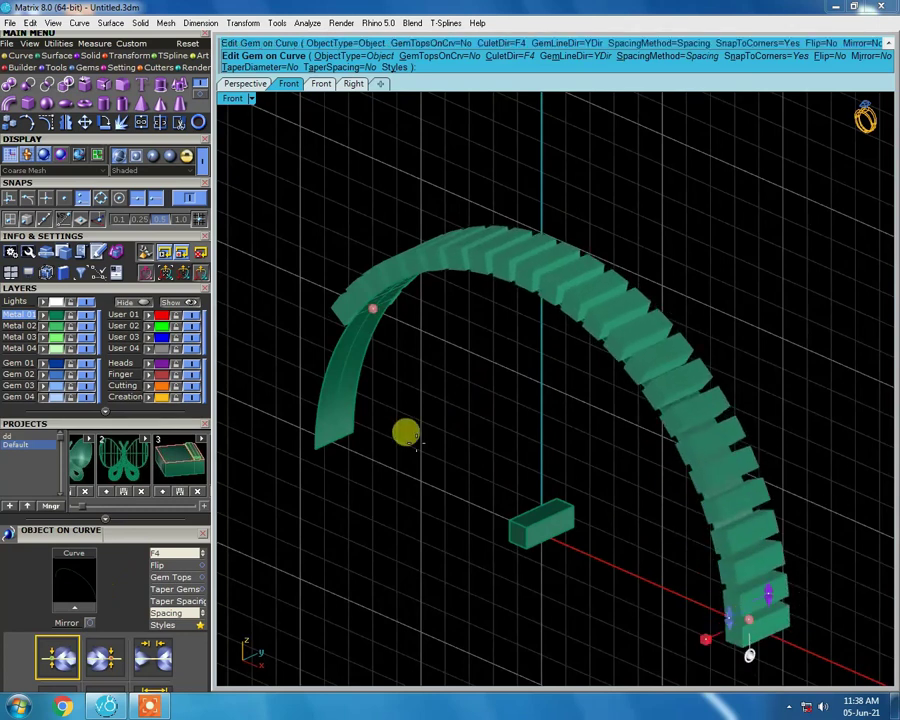
pyautogui.moveTo(368, 311); pyautogui.dragTo(332, 476)
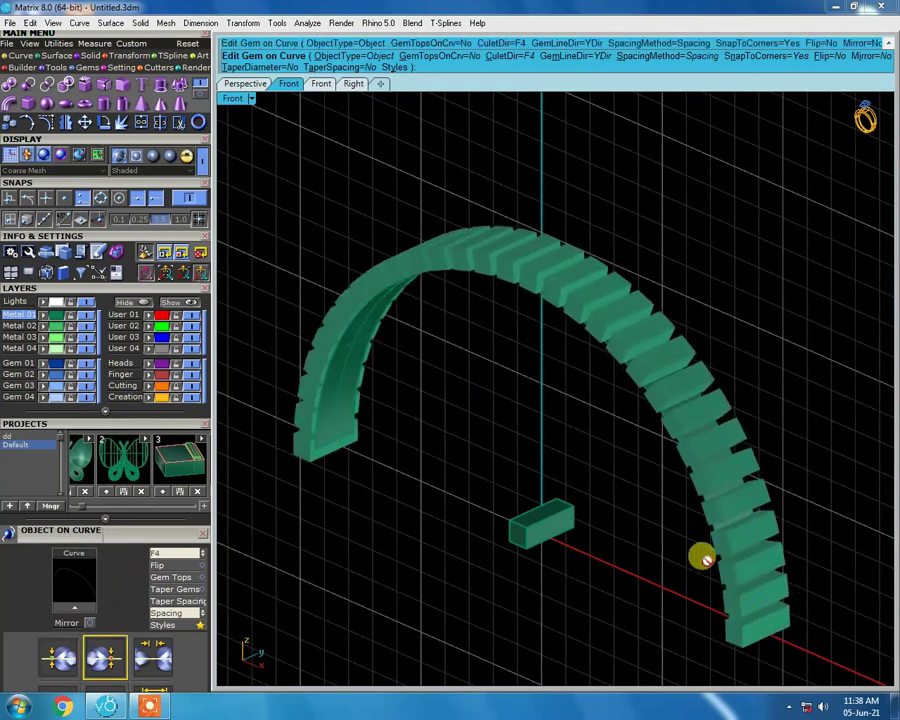
# Stretch the row of boxes to the arc's far end
pyautogui.moveTo(705, 560); pyautogui.dragTo(320, 442)
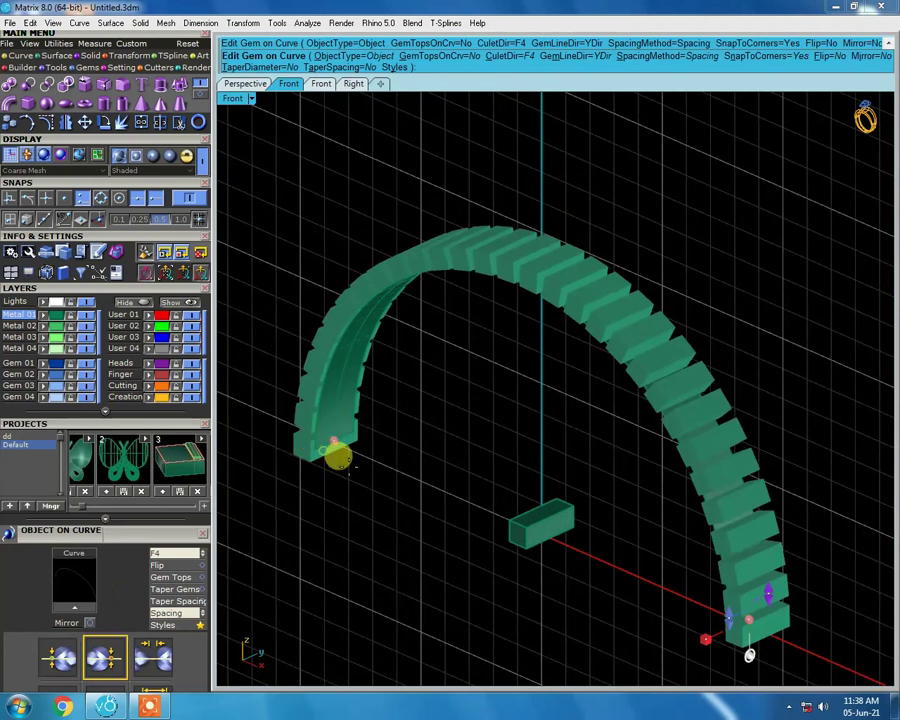
pyautogui.scroll(-2, 563, 235)
pyautogui.moveTo(650, 412)
pyautogui.mouseDown(button='right')
pyautogui.moveTo(733, 436)
pyautogui.moveTo(707, 420)
pyautogui.mouseUp(button='right')
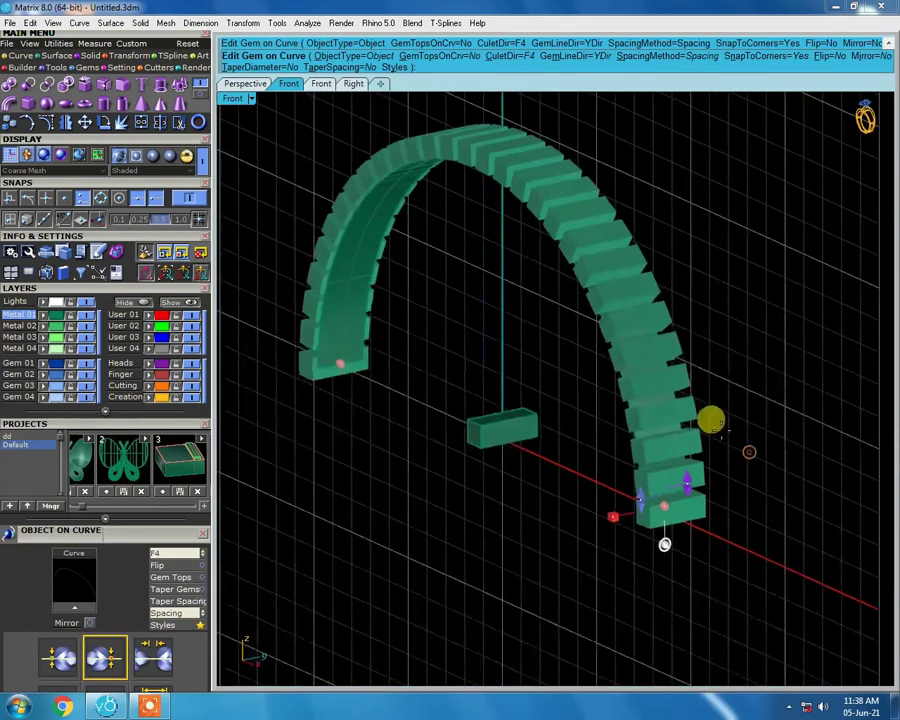
pyautogui.scroll(5, 700, 478)
pyautogui.scroll(-2, 555, 390)
pyautogui.scroll(1, 555, 390)
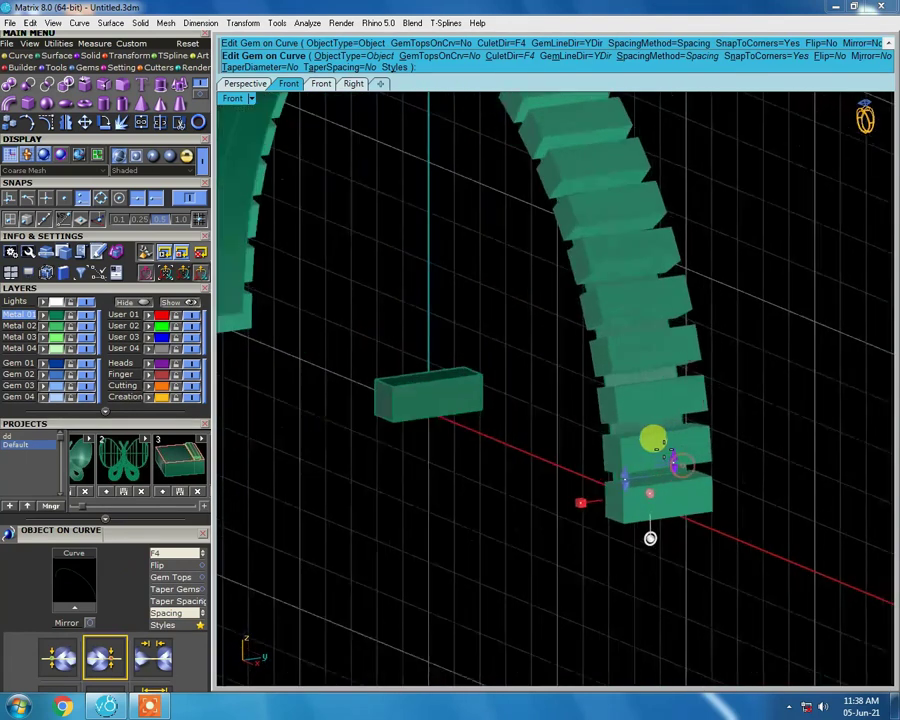
pyautogui.scroll(1, 555, 390)
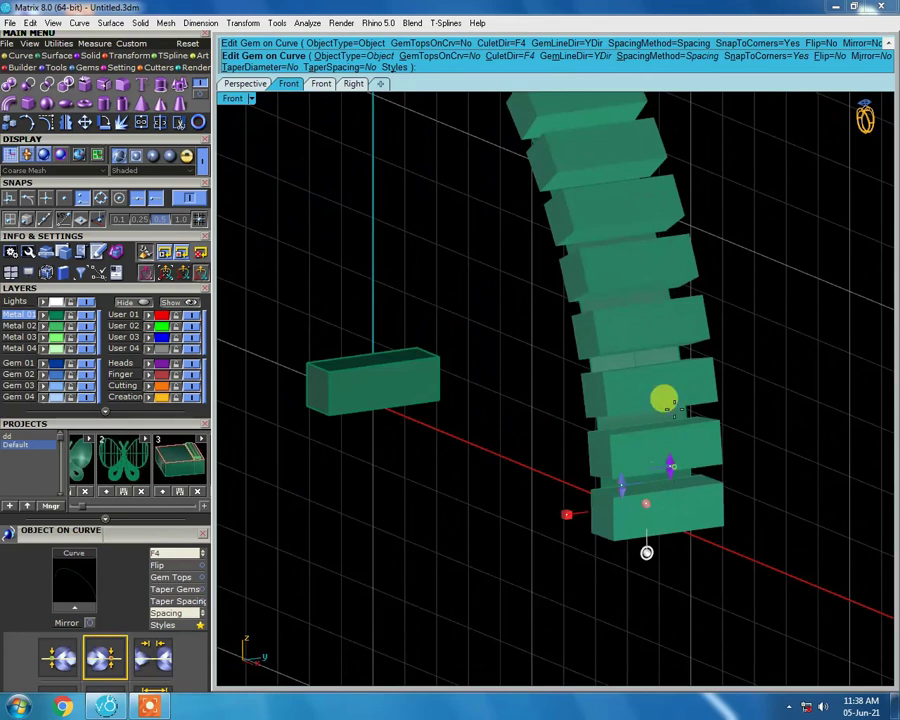
# Widen the box spacing to 2.78 mm and check the arch from tilted views
pyautogui.moveTo(660, 458); pyautogui.dragTo(647, 307)
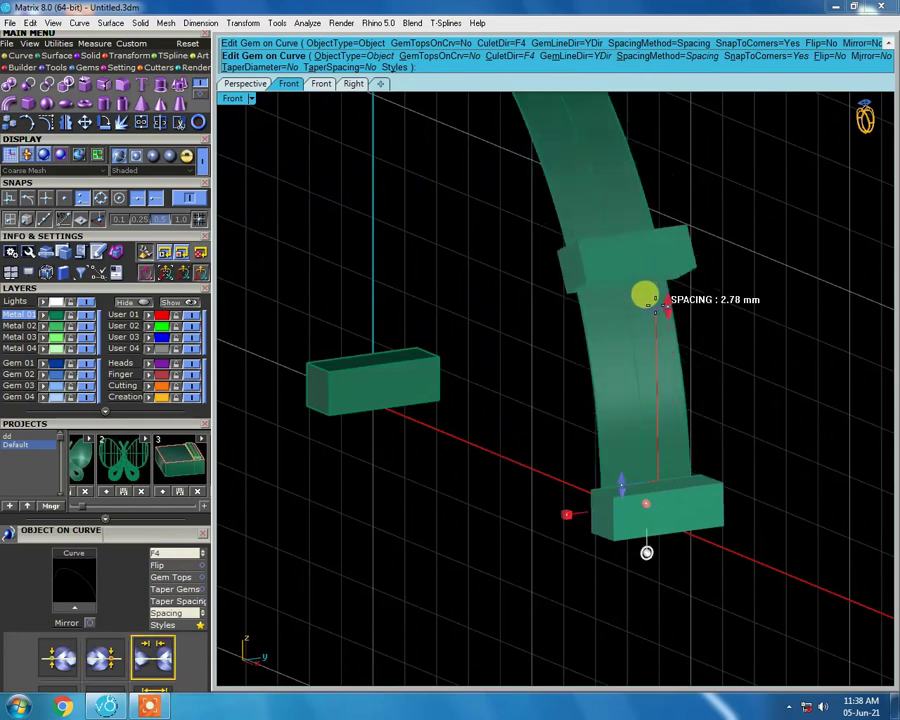
pyautogui.press('Home')
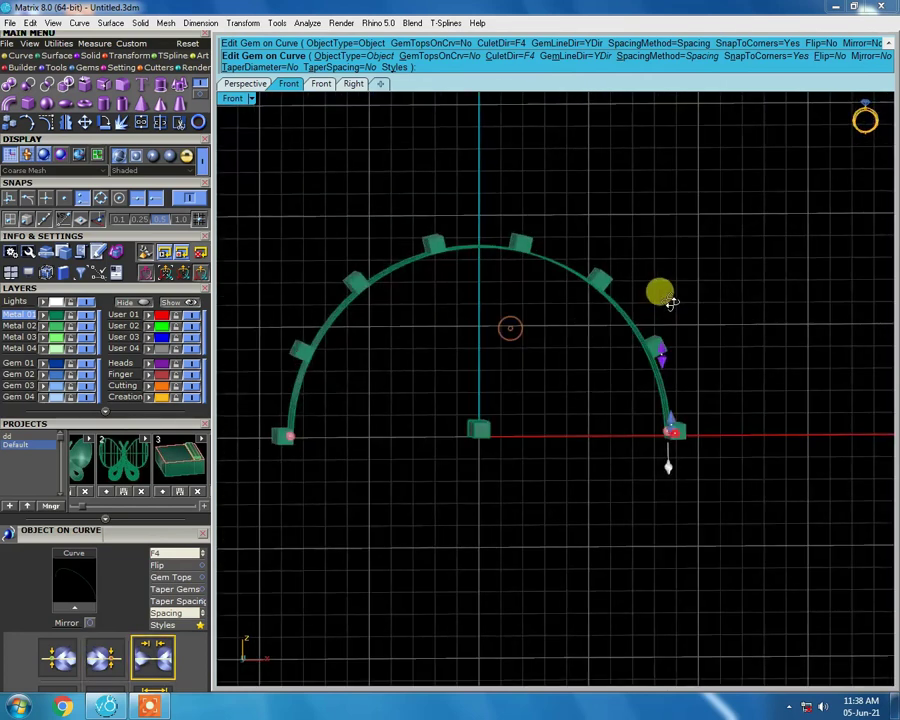
pyautogui.moveTo(650, 299); pyautogui.dragTo(578, 323, button='right')
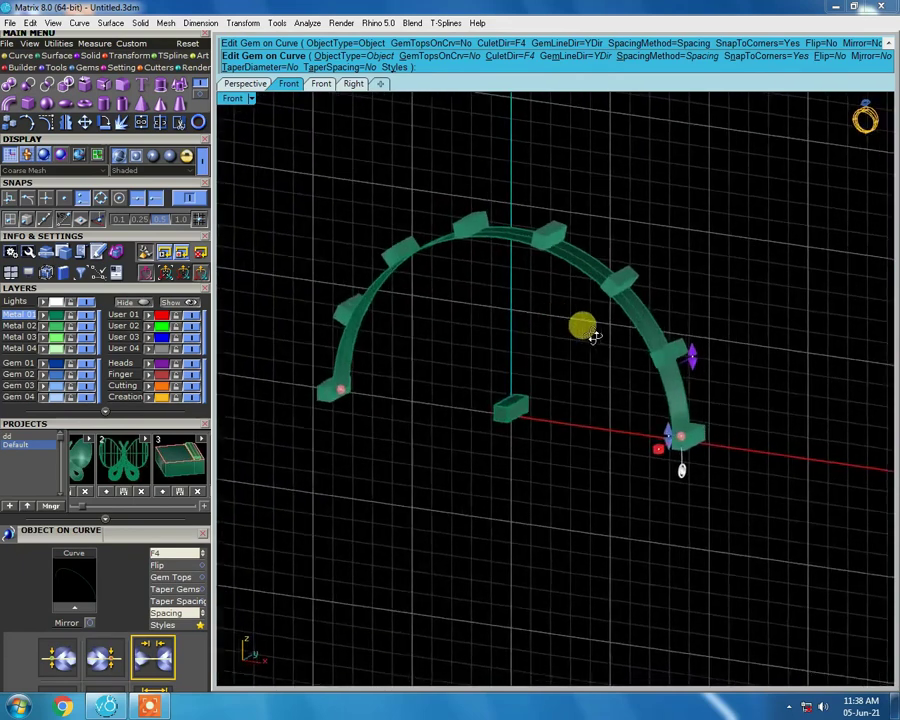
pyautogui.scroll(2, 603, 280)
pyautogui.scroll(2, 612, 313)
pyautogui.scroll(-3, 626, 287)
pyautogui.moveTo(632, 296)
pyautogui.mouseDown(button='right')
pyautogui.moveTo(690, 372)
pyautogui.moveTo(554, 360)
pyautogui.mouseUp(button='right')
pyautogui.scroll(3, 522, 435)
pyautogui.scroll(-4, 511, 427)
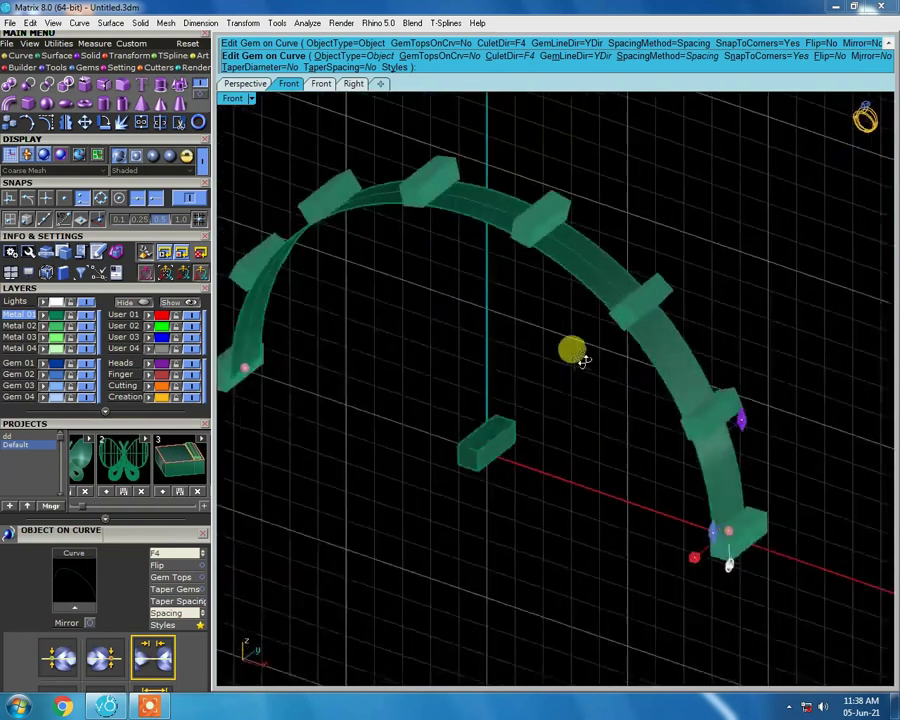
# Finish Edit Gem on Curve, ungroup the gems and select the left-end gem
pyautogui.press('Return')
pyautogui.scroll(-3, 549, 254)
pyautogui.hotkey('ctrl', 'shift', 'g')
pyautogui.moveTo(266, 282); pyautogui.dragTo(432, 352)
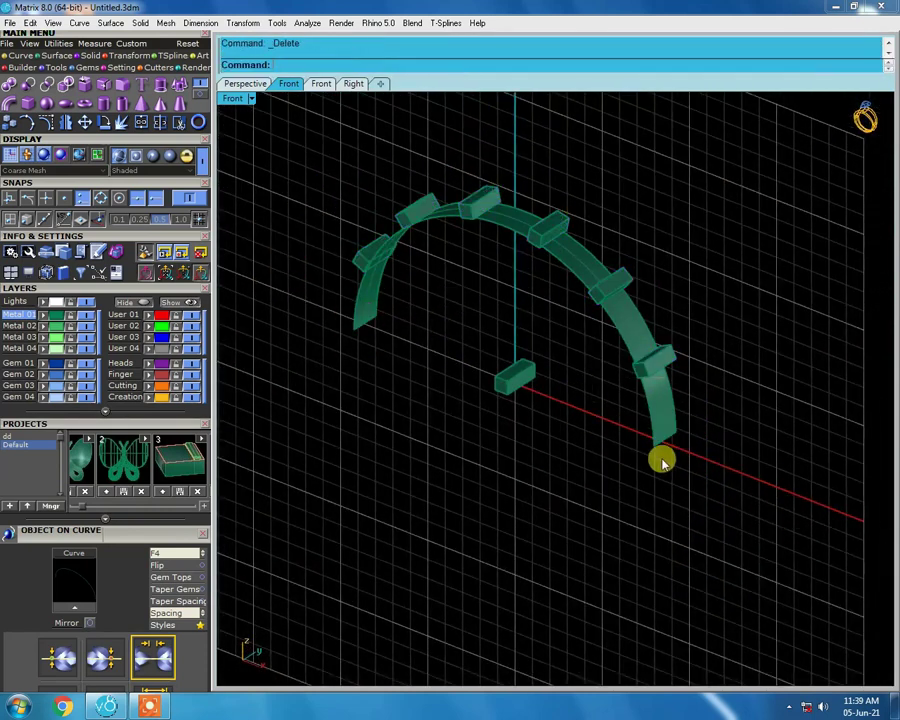
# Delete the standalone centre gem and the arch band, then select the six remaining placeholder gems
pyautogui.scroll(2, 585, 382)
pyautogui.click(480, 390)
pyautogui.press('Delete')
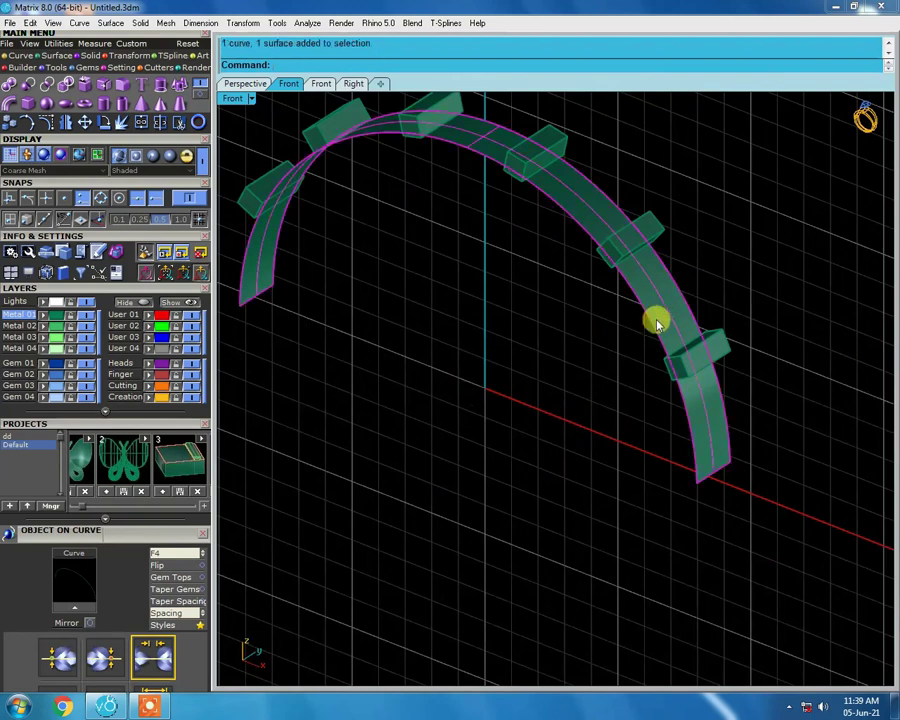
pyautogui.press('Delete')
pyautogui.scroll(-2, 640, 360)
pyautogui.hotkey('ctrl', 'a')
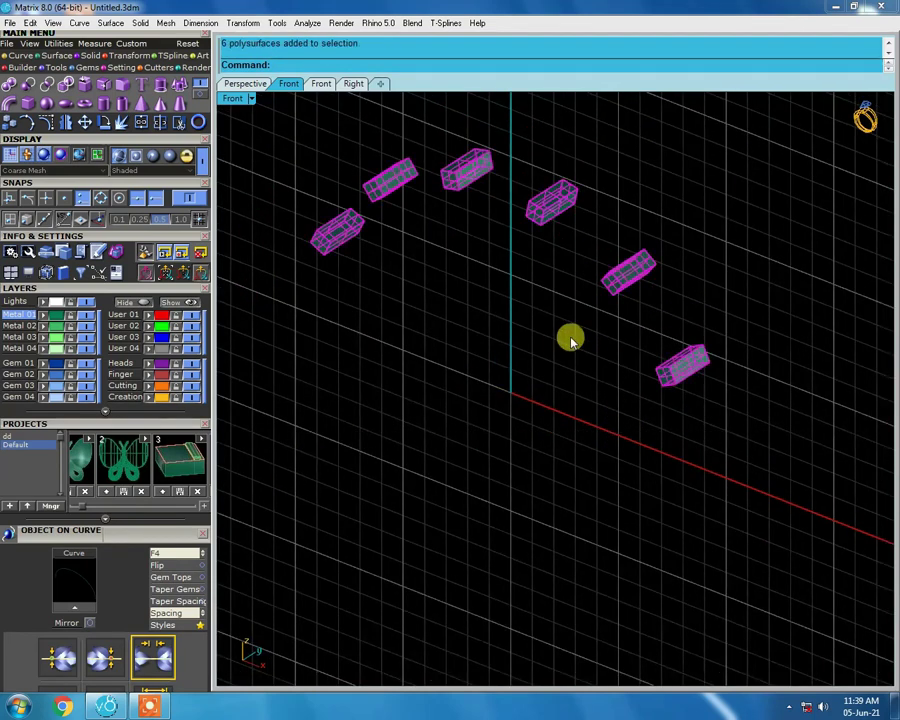
# Reveal the hidden ring band and the band of gems
pyautogui.hotkey('ctrl', 'shift', 'h')
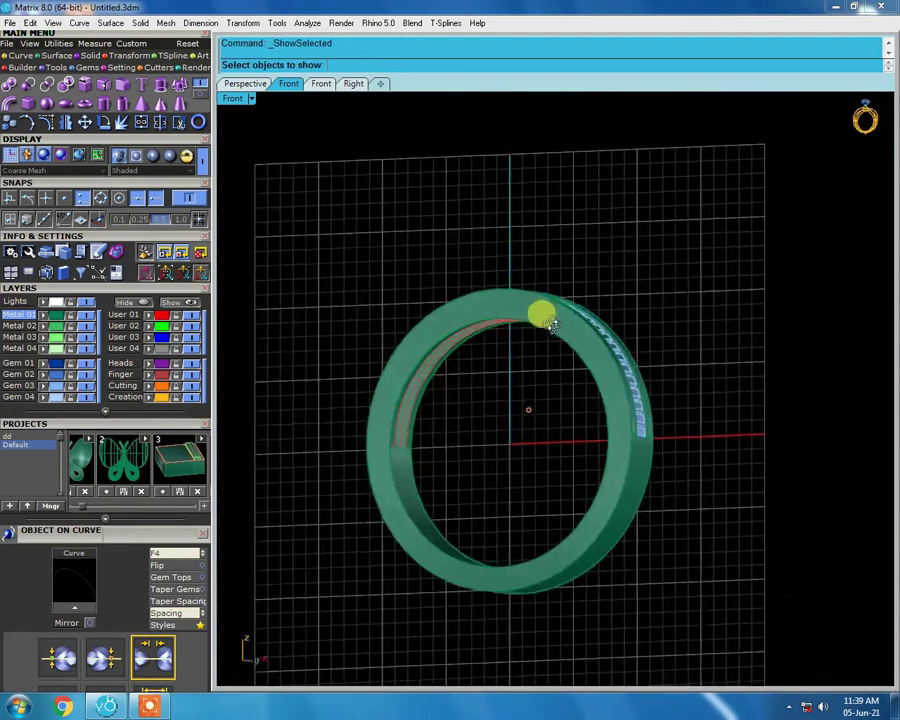
pyautogui.scroll(3, 524, 310)
pyautogui.moveTo(524, 310)
pyautogui.mouseDown(button='right')
pyautogui.moveTo(532, 280)
pyautogui.moveTo(655, 228)
pyautogui.moveTo(588, 366)
pyautogui.moveTo(622, 432)
pyautogui.mouseUp(button='right')
pyautogui.scroll(3, 572, 418)
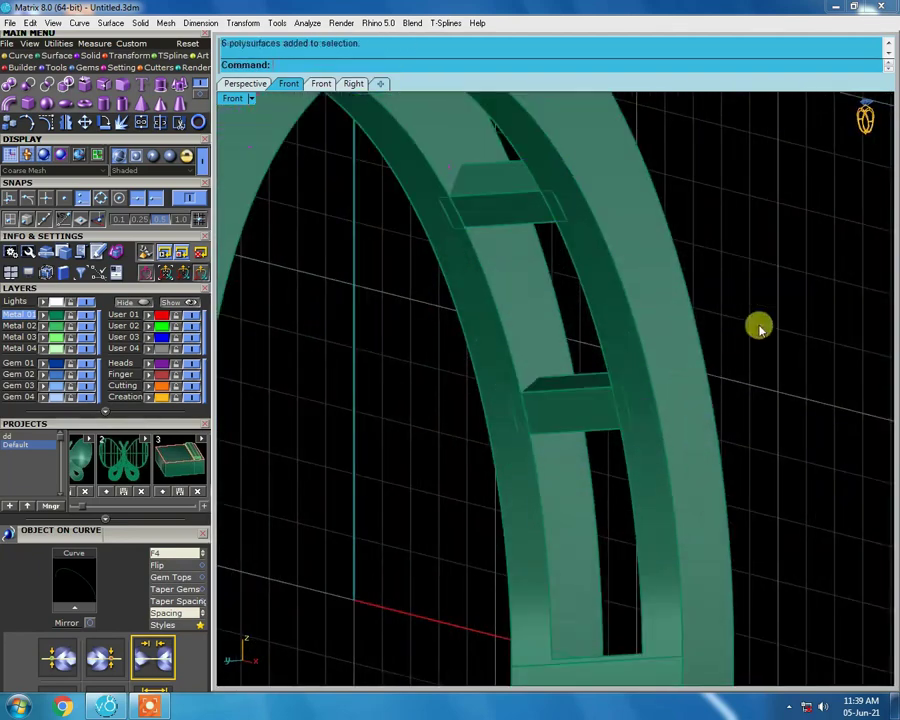
pyautogui.scroll(-3, 760, 328)
pyautogui.hotkey('ctrl', 'shift', 'h')
pyautogui.moveTo(715, 233)
pyautogui.mouseDown(button='right')
pyautogui.moveTo(538, 380)
pyautogui.moveTo(673, 382)
pyautogui.moveTo(484, 218)
pyautogui.moveTo(578, 268)
pyautogui.moveTo(583, 287)
pyautogui.mouseUp(button='right')
# Select the band and its baguette row, then start Channel Builder from the popup
pyautogui.click(552, 311)
pyautogui.click(570, 272)
pyautogui.middleClick(583, 287)
pyautogui.click(600, 369)
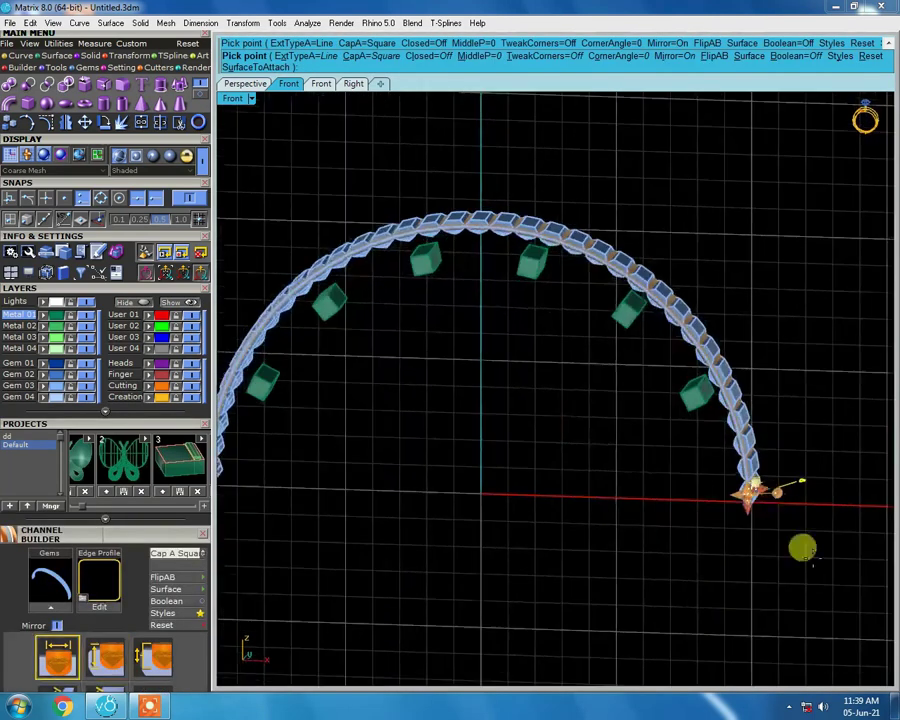
pyautogui.scroll(5, 770, 470)
pyautogui.scroll(3, 745, 392)
# Finish the channel and subtract it from the re-shown ring shank with BooleanDifference
pyautogui.moveTo(668, 450)
pyautogui.mouseDown(button='right')
pyautogui.moveTo(542, 462)
pyautogui.moveTo(536, 432)
pyautogui.mouseUp(button='right')
pyautogui.press('Return')
pyautogui.scroll(5, 638, 375)
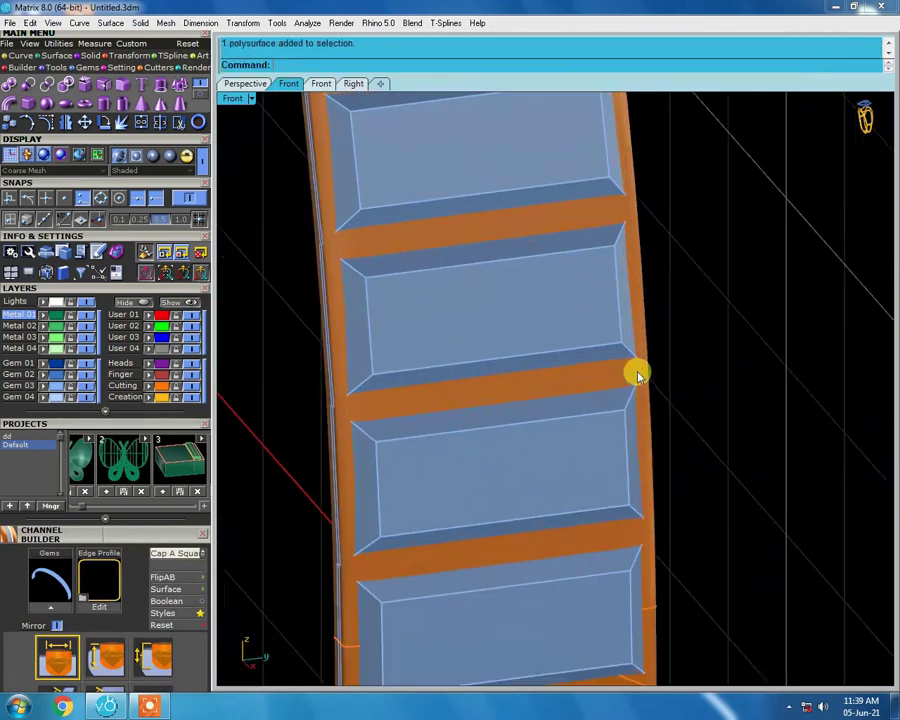
pyautogui.hotkey('ctrl', 'shift', 'h')
pyautogui.click(638, 373)
pyautogui.press('Return')
# Delete the leftover cutter pieces and inspect the shank edge-on
pyautogui.scroll(2, 610, 420)
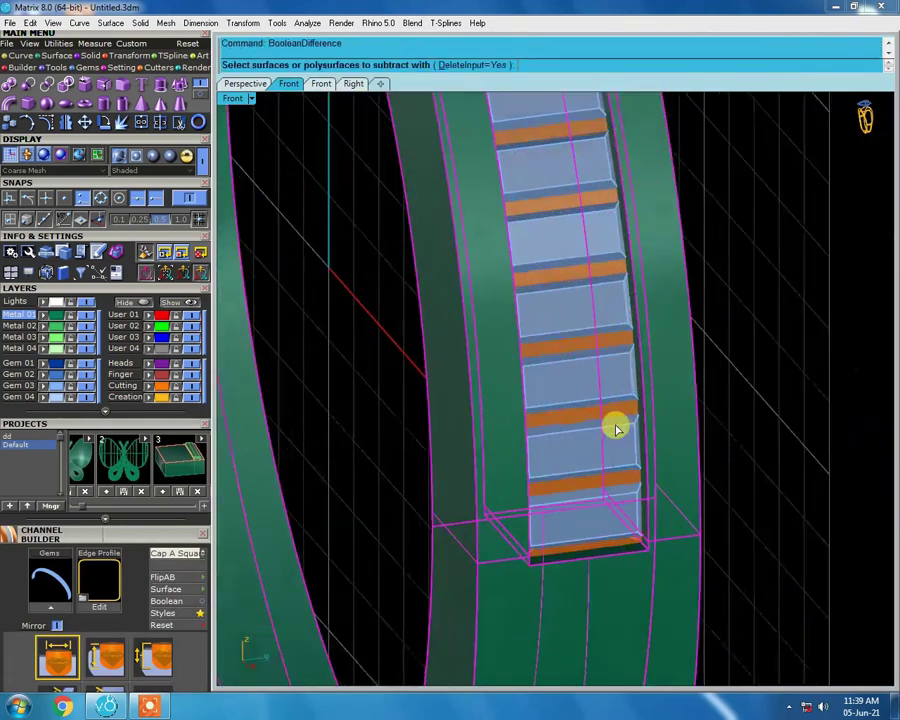
pyautogui.scroll(3, 610, 390)
pyautogui.scroll(-2, 614, 397)
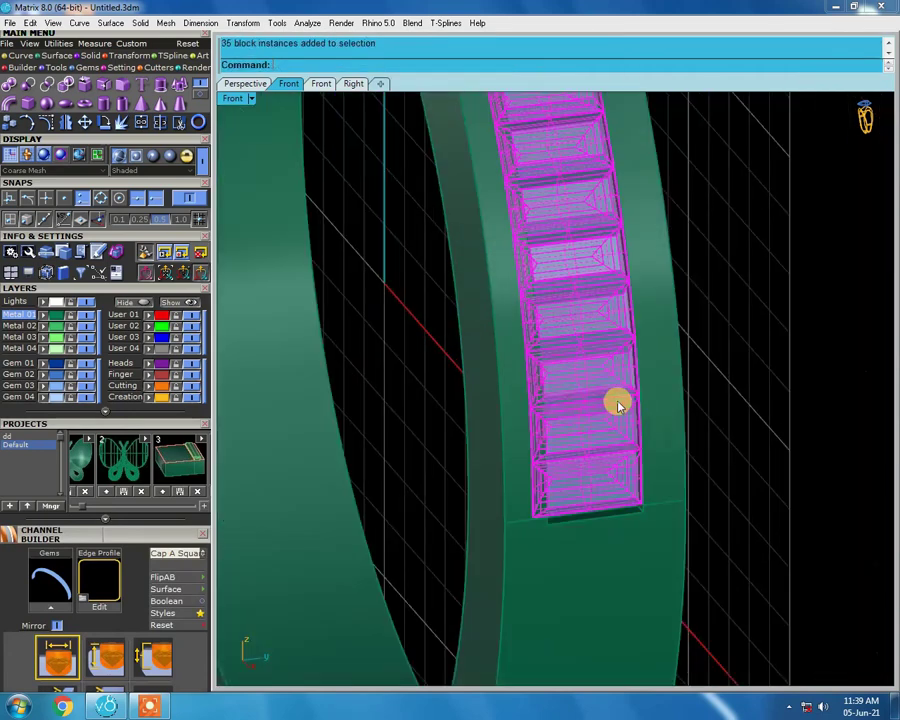
pyautogui.press('Delete')
pyautogui.scroll(5, 676, 330)
pyautogui.scroll(-3, 722, 453)
pyautogui.scroll(-3, 703, 546)
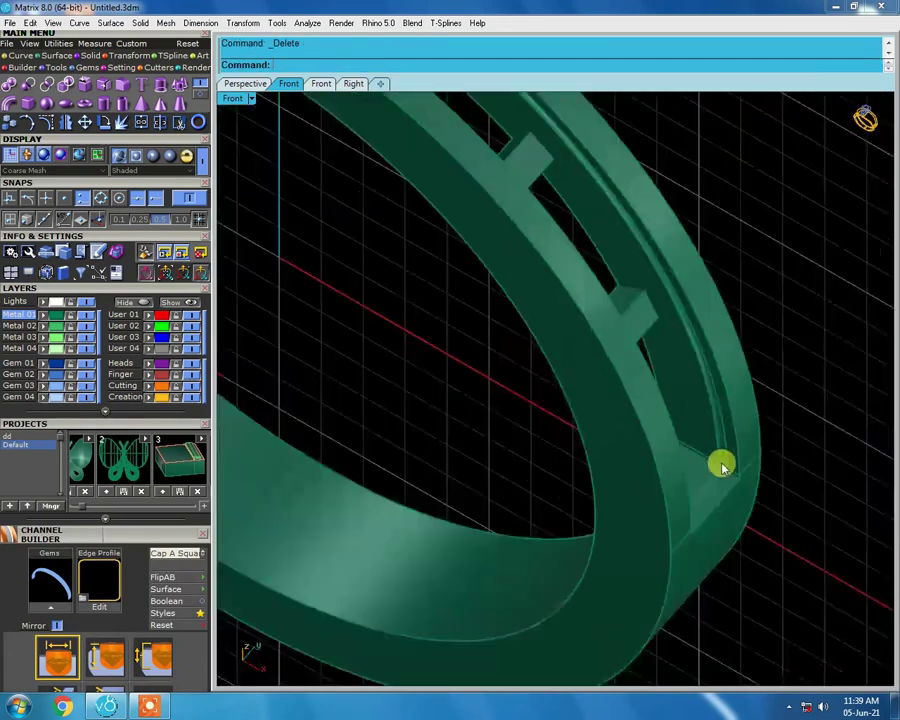
pyautogui.moveTo(719, 464); pyautogui.dragTo(589, 253, button='right')
pyautogui.scroll(2, 614, 181)
pyautogui.scroll(3, 615, 243)
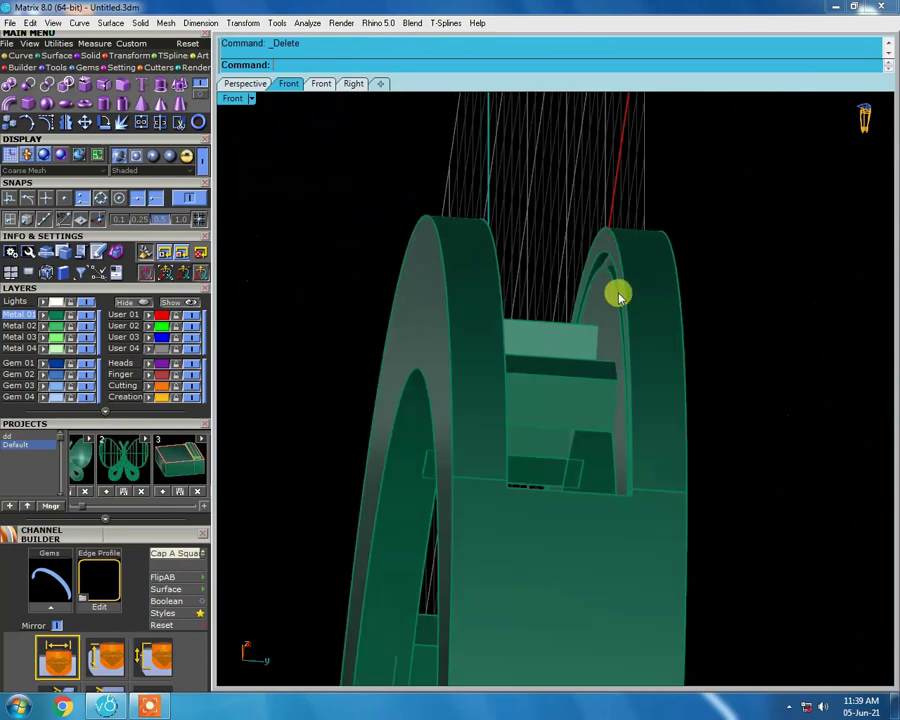
pyautogui.scroll(3, 530, 327)
pyautogui.scroll(2, 444, 333)
# Undo the cutter deletion and finish showing the hidden objects
pyautogui.moveTo(444, 333); pyautogui.dragTo(710, 484, button='right')
pyautogui.hotkey('ctrl', 'z')
pyautogui.scroll(-5, 594, 310)
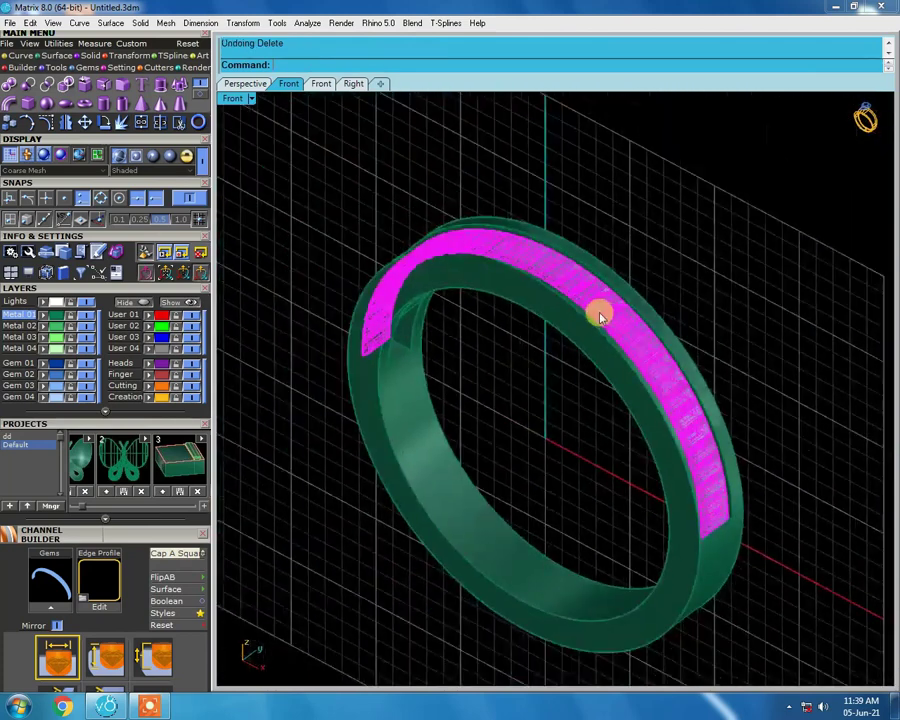
pyautogui.moveTo(594, 310); pyautogui.dragTo(610, 360, button='right')
pyautogui.press('Escape')
pyautogui.scroll(3, 559, 296)
pyautogui.moveTo(518, 373)
pyautogui.mouseDown(button='right')
pyautogui.moveTo(504, 302)
pyautogui.moveTo(597, 282)
pyautogui.moveTo(570, 456)
pyautogui.moveTo(564, 412)
pyautogui.moveTo(524, 570)
pyautogui.mouseUp(button='right')
pyautogui.scroll(-3, 505, 301)
pyautogui.scroll(-3, 518, 452)
pyautogui.scroll(-3, 518, 452)
pyautogui.press('Return')
pyautogui.moveTo(813, 211); pyautogui.dragTo(548, 376, button='right')
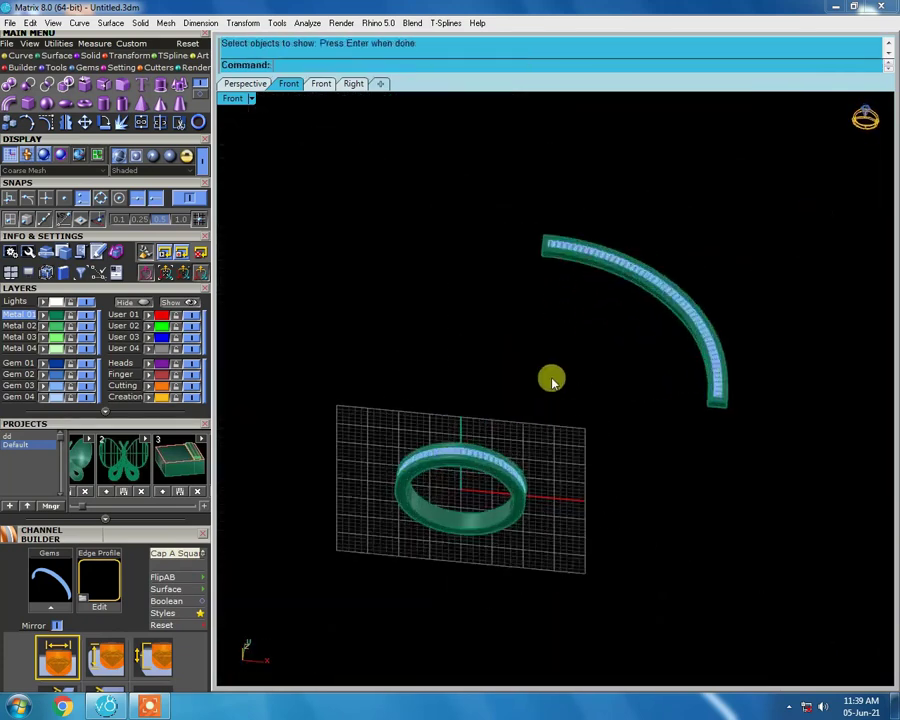
# In Top view, move the straight channel bar up beside the curved one
pyautogui.hotkey('ctrl', 'F1')
pyautogui.moveTo(615, 466); pyautogui.dragTo(170, 676)
pyautogui.moveTo(451, 579); pyautogui.dragTo(367, 308)
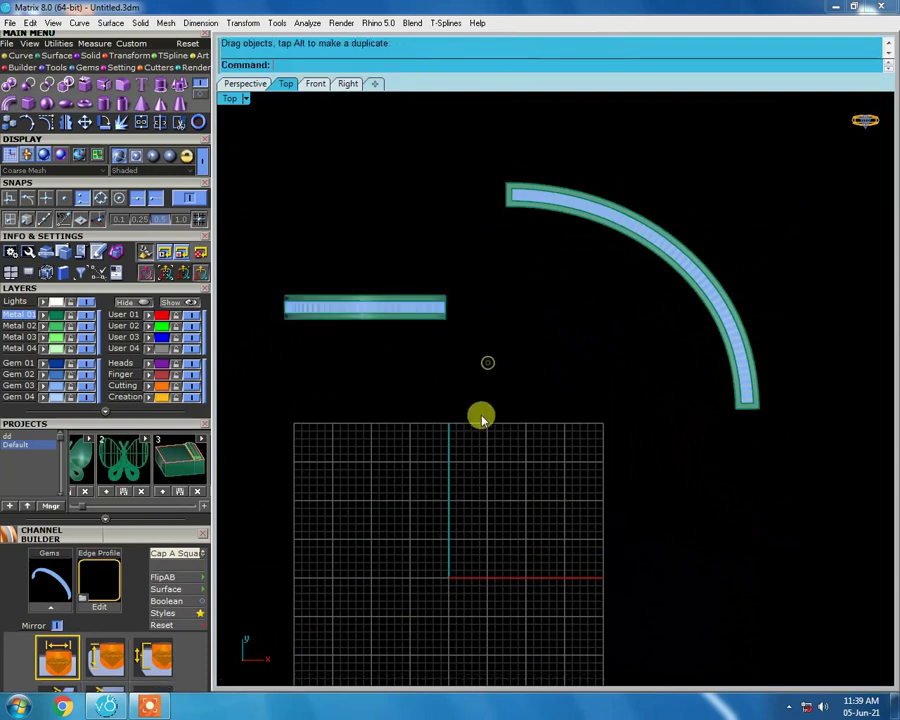
pyautogui.scroll(-3, 648, 300)
# Select every object and hide them all
pyautogui.hotkey('ctrl', 'a')
pyautogui.hotkey('ctrl', 'h')
pyautogui.scroll(3, 523, 365)
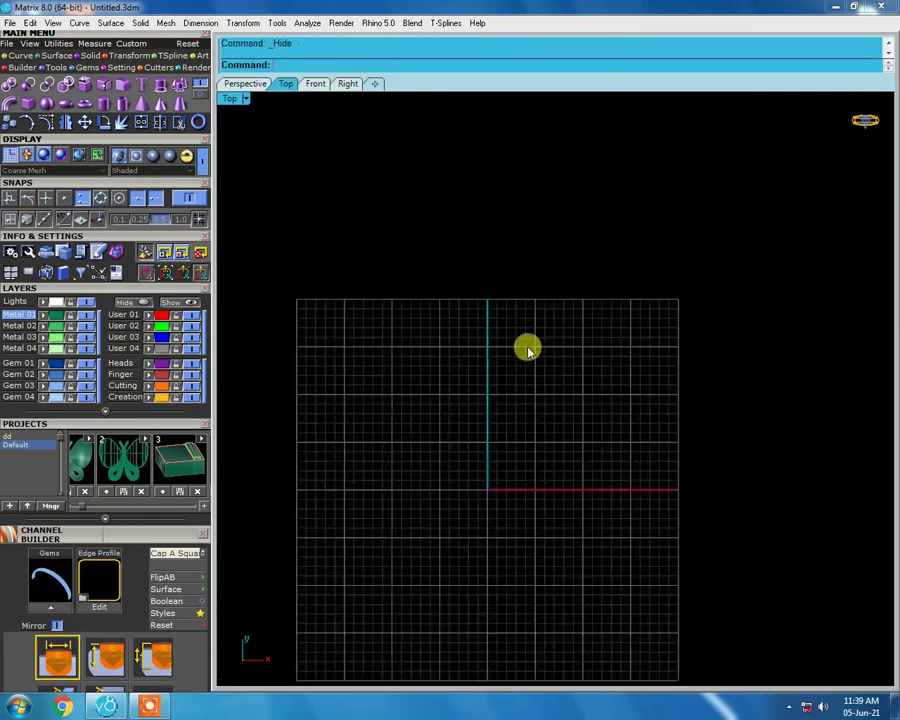
# Draw a two-point interpolated arc and offset a copy to its inner side
pyautogui.click(46, 86)
pyautogui.click(287, 198)
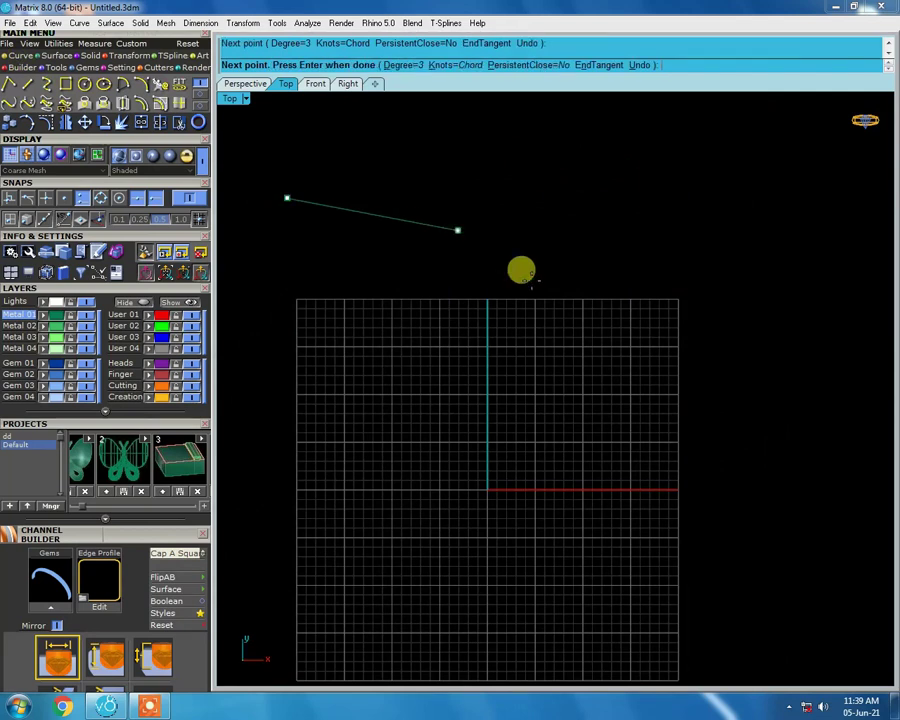
pyautogui.click(648, 415)
pyautogui.press('Return')
pyautogui.scroll(3, 540, 295)
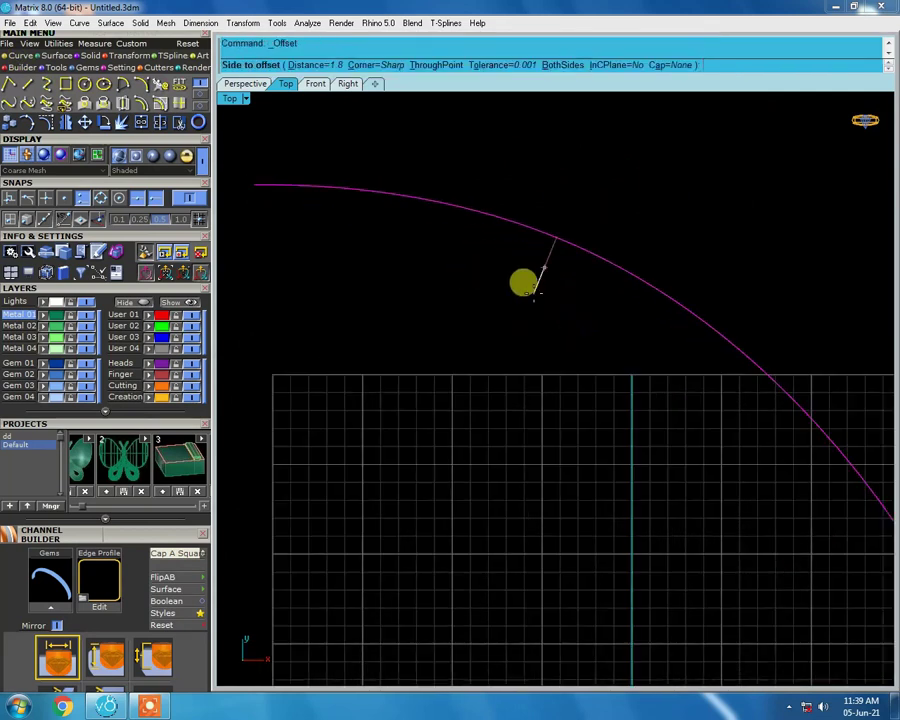
pyautogui.click(531, 292)
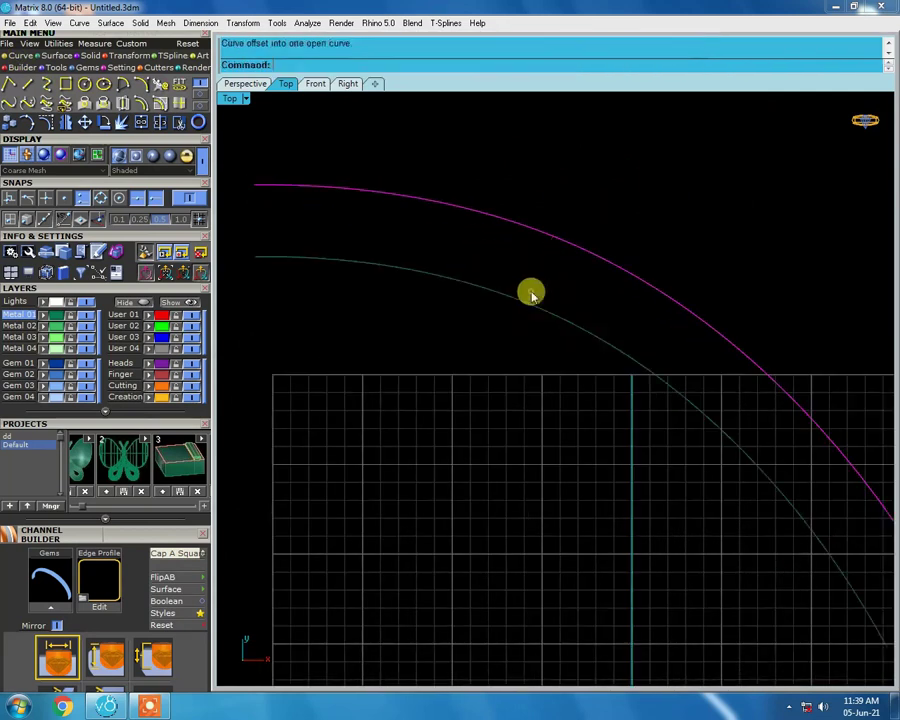
pyautogui.click(474, 277)
pyautogui.scroll(-2, 470, 280)
pyautogui.scroll(-1, 464, 282)
# Rebuild the two arcs
pyautogui.write('r')
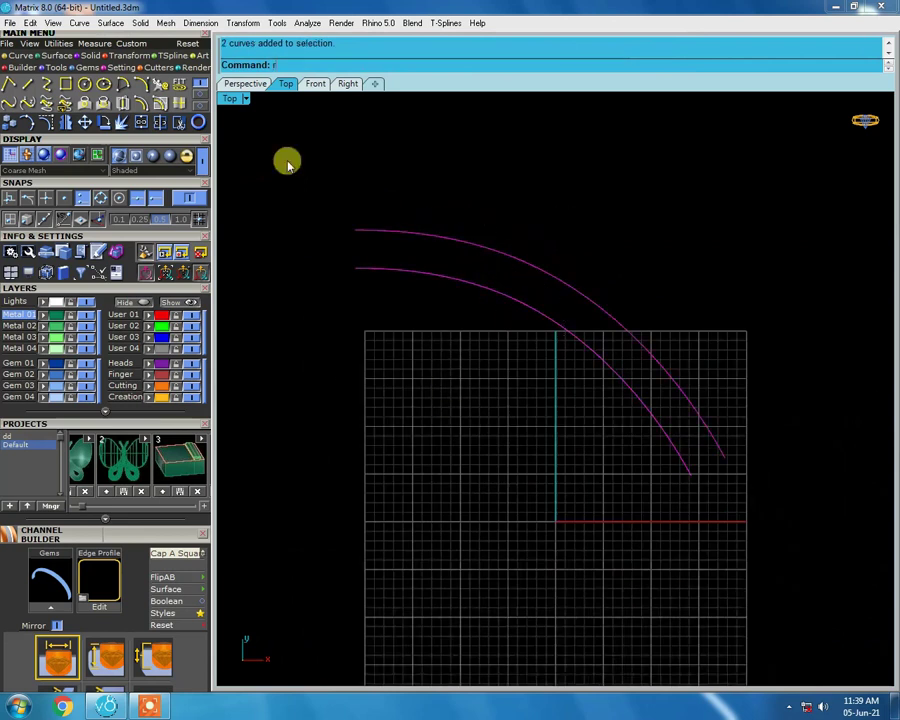
pyautogui.press('Return')
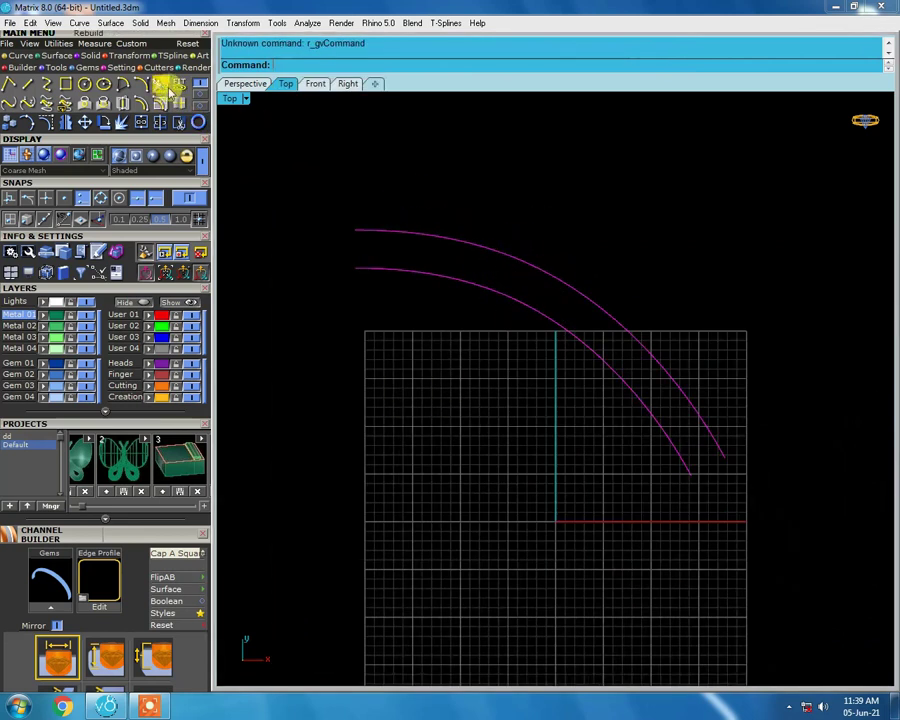
pyautogui.click(160, 86)
pyautogui.click(776, 313)
pyautogui.scroll(2, 585, 300)
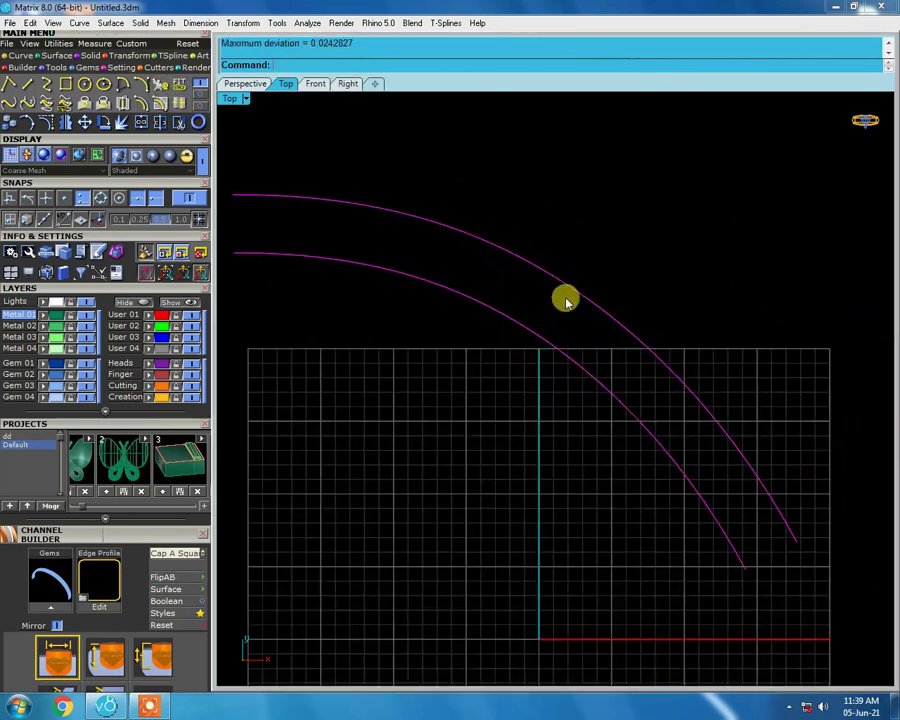
pyautogui.scroll(-1, 540, 300)
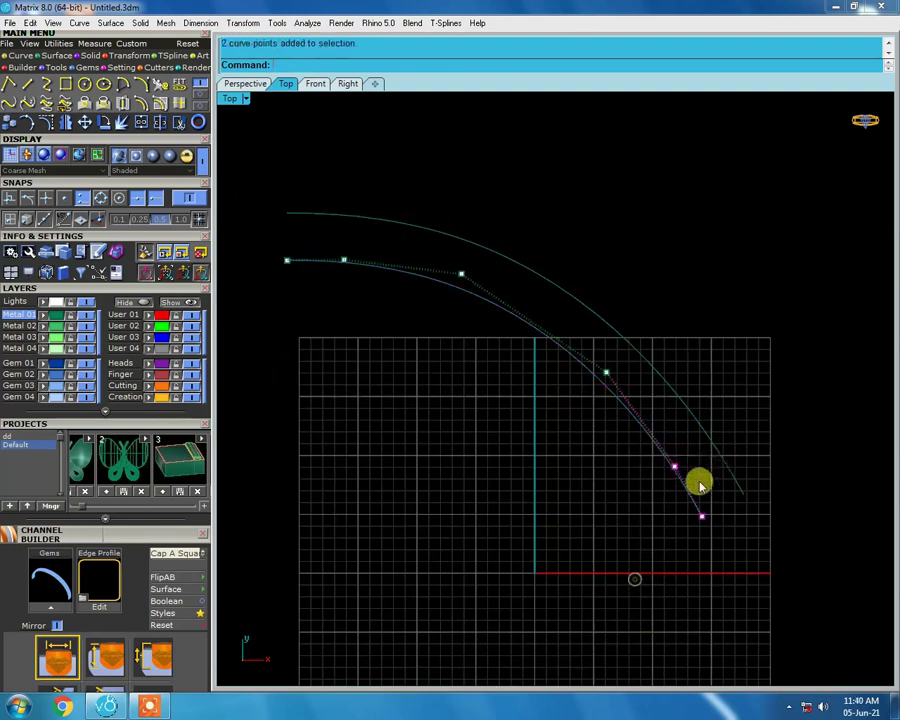
pyautogui.scroll(3, 700, 486)
# Reshape the arcs by dragging their control points
pyautogui.moveTo(706, 483); pyautogui.dragTo(727, 457)
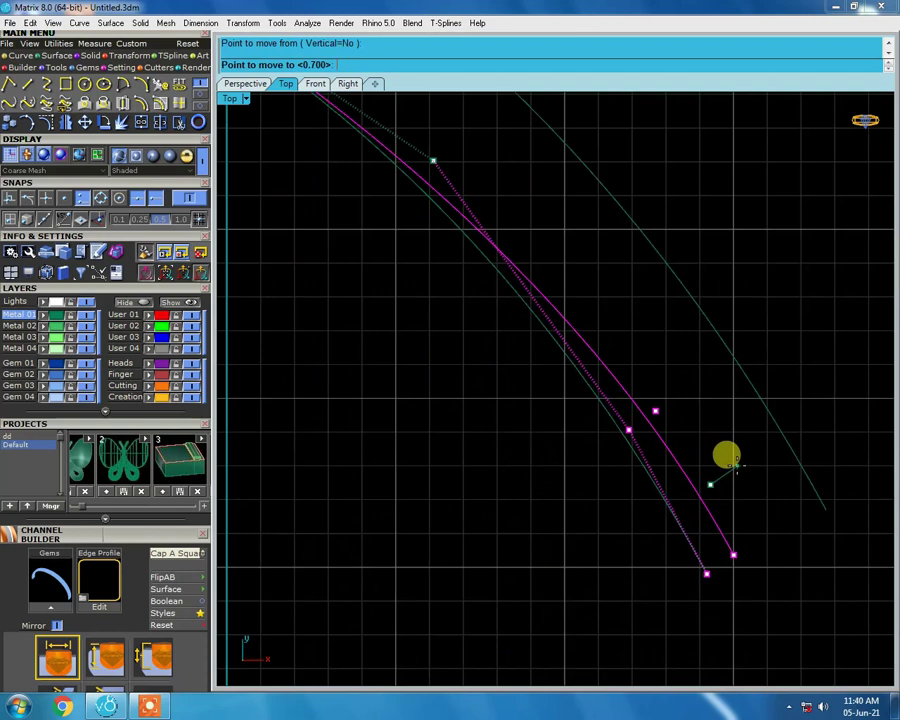
pyautogui.scroll(-2, 450, 335)
pyautogui.click(574, 298)
pyautogui.scroll(2, 675, 317)
pyautogui.moveTo(600, 395); pyautogui.dragTo(708, 272)
pyautogui.scroll(-1, 441, 281)
pyautogui.click(585, 150)
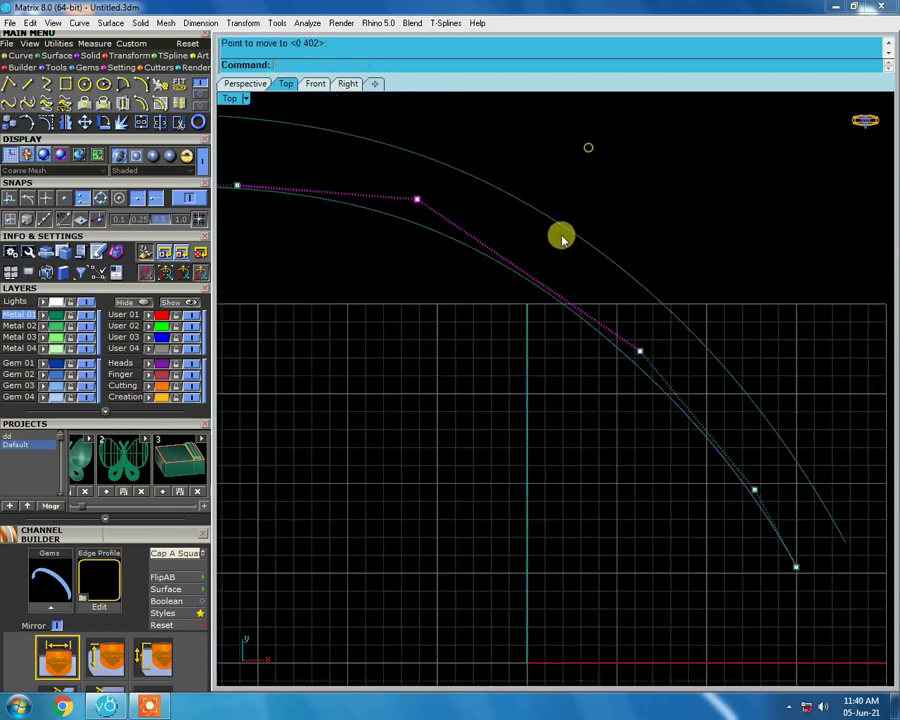
pyautogui.scroll(-2, 520, 300)
pyautogui.scroll(3, 480, 296)
pyautogui.moveTo(408, 314); pyautogui.dragTo(530, 470)
pyautogui.scroll(-3, 458, 362)
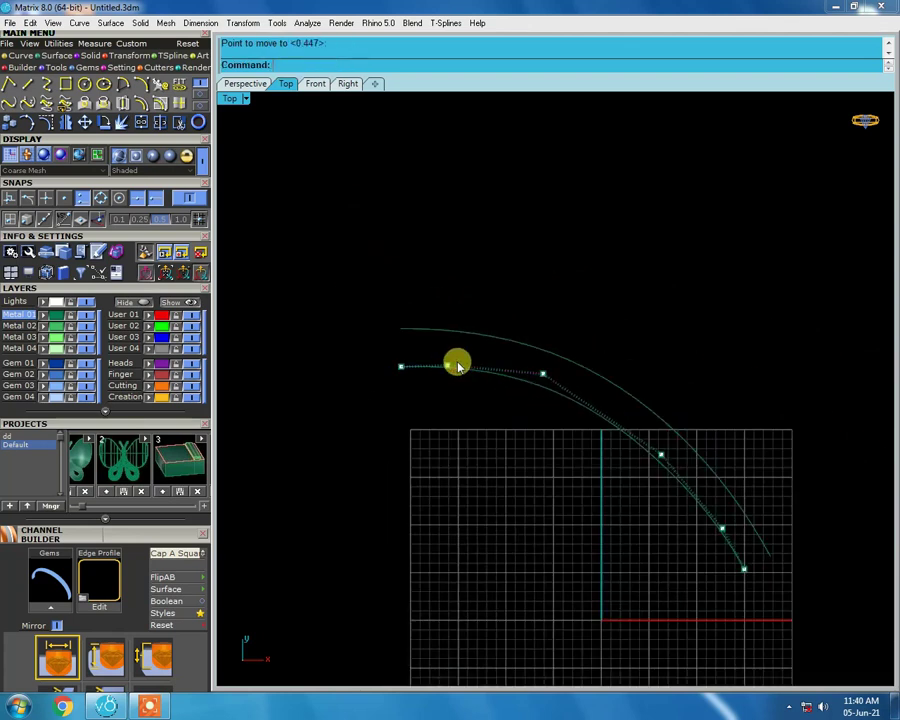
pyautogui.scroll(3, 583, 392)
# Select both arcs and reveal the hidden straight and curved channel solids with them
pyautogui.moveTo(494, 455); pyautogui.dragTo(494, 455)
pyautogui.scroll(-2, 536, 414)
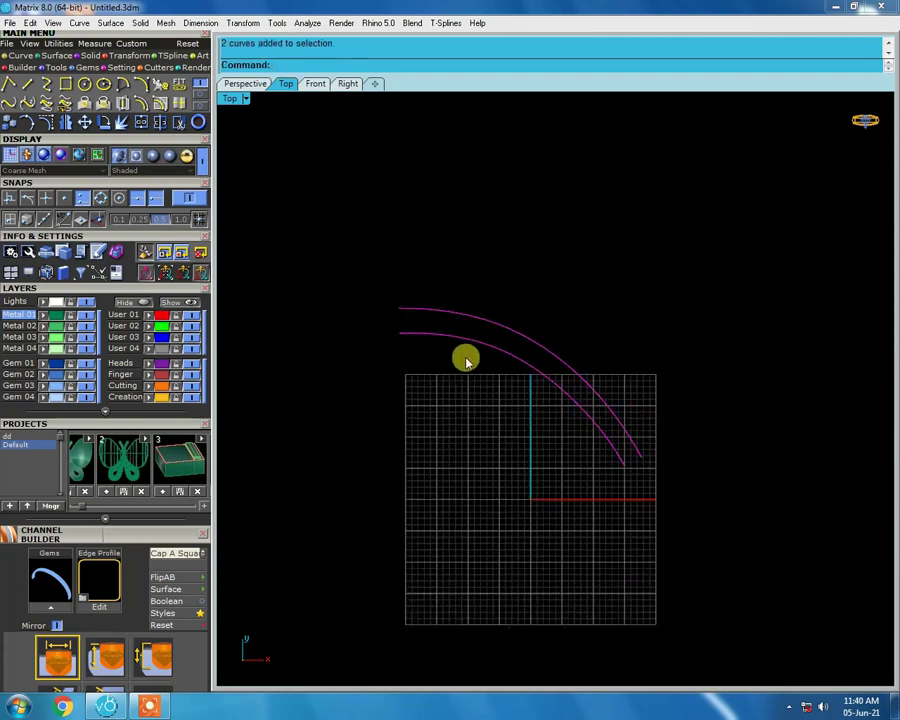
pyautogui.hotkey('ctrl', 'shift', 'h')
pyautogui.scroll(2, 617, 255)
pyautogui.scroll(-1, 607, 210)
pyautogui.scroll(2, 440, 318)
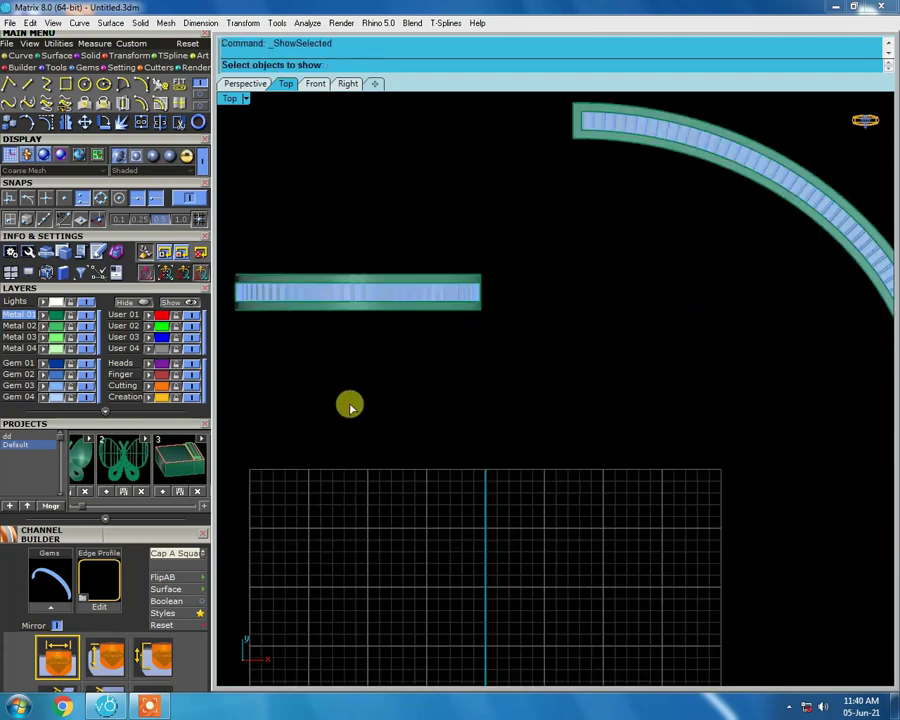
# Try a surface between the two arcs, then undo it
pyautogui.press('Escape')
pyautogui.scroll(2, 396, 416)
pyautogui.scroll(-1, 418, 370)
pyautogui.scroll(-1, 506, 352)
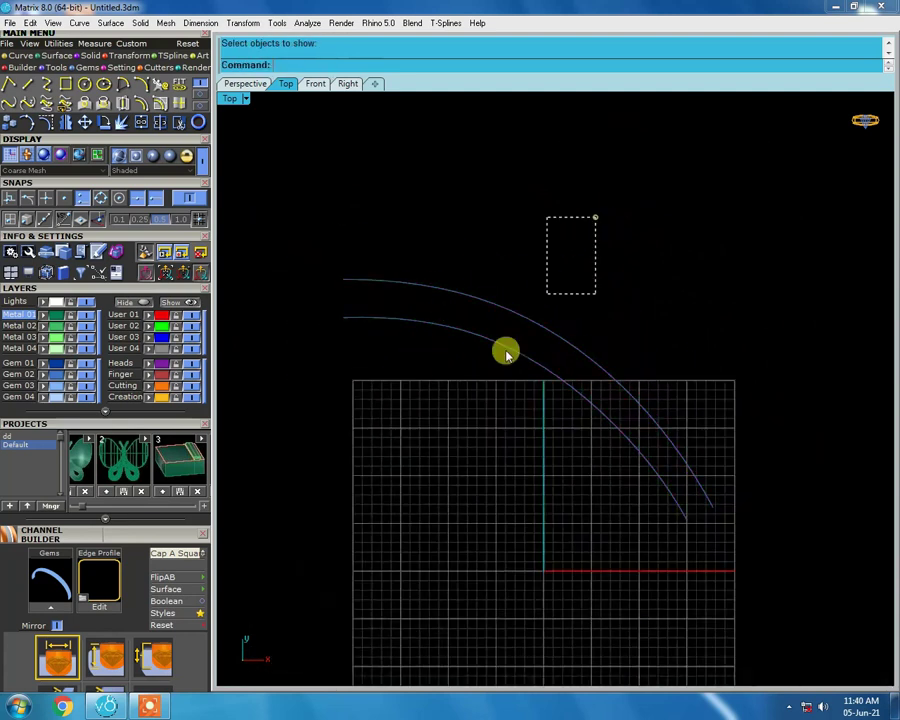
pyautogui.scroll(1, 479, 335)
pyautogui.press('Return')
pyautogui.scroll(-1, 480, 330)
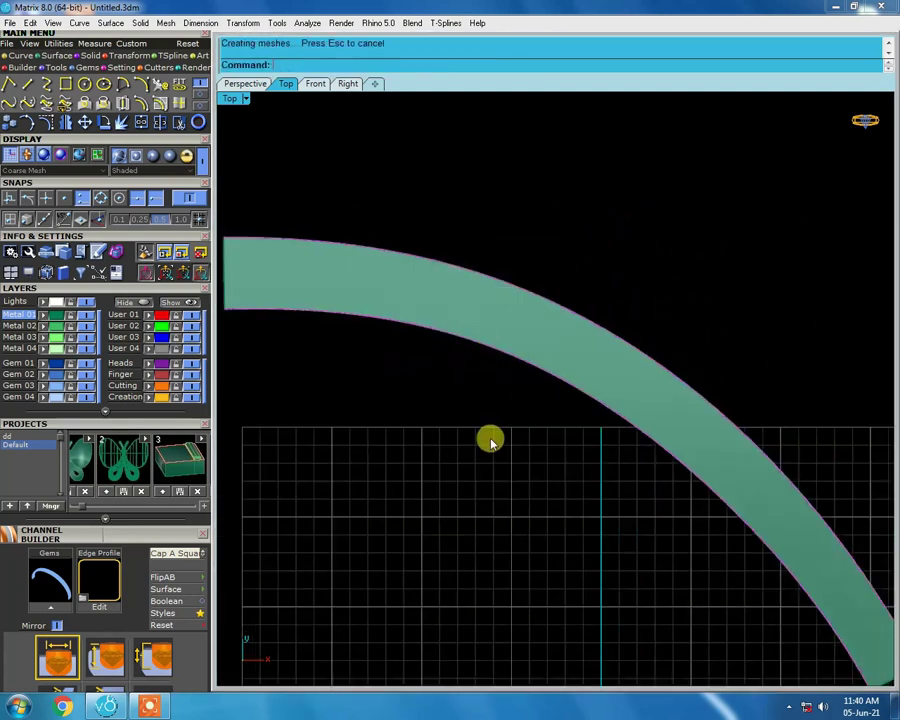
pyautogui.hotkey('ctrl', 'z')
pyautogui.scroll(-1, 326, 296)
pyautogui.scroll(2, 360, 316)
# Connect the arc ends with two lines and join all four curves into one closed outline
pyautogui.write('line')
pyautogui.press('Return')
pyautogui.click(344, 368)
pyautogui.click(346, 230)
pyautogui.scroll(-2, 700, 450)
pyautogui.press('Return')
pyautogui.scroll(3, 627, 528)
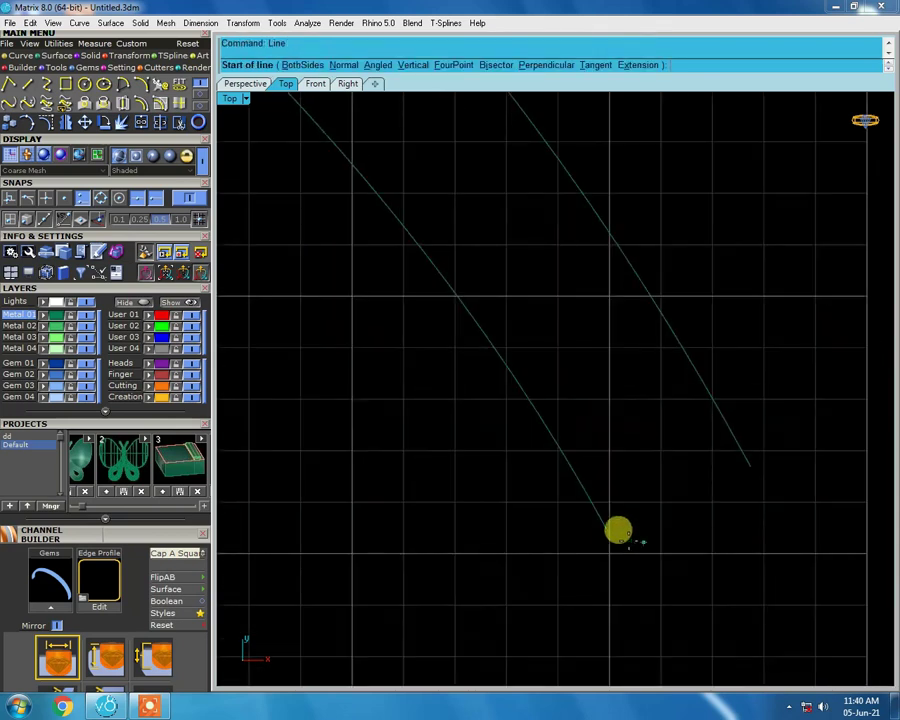
pyautogui.click(750, 462)
pyautogui.moveTo(692, 482)
pyautogui.keyDown('ctrl'); pyautogui.keyDown('shift'); pyautogui.mouseDown(button='right')
pyautogui.moveTo(525, 420)
pyautogui.moveTo(526, 406)
pyautogui.mouseUp(button='right'); pyautogui.keyUp('shift'); pyautogui.keyUp('ctrl')
pyautogui.hotkey('ctrl', 'a')
pyautogui.hotkey('ctrl', 'j')
# Offset the closed outline inward to form the channel's inner wall
pyautogui.write('extrudecrv')
pyautogui.press('Return')
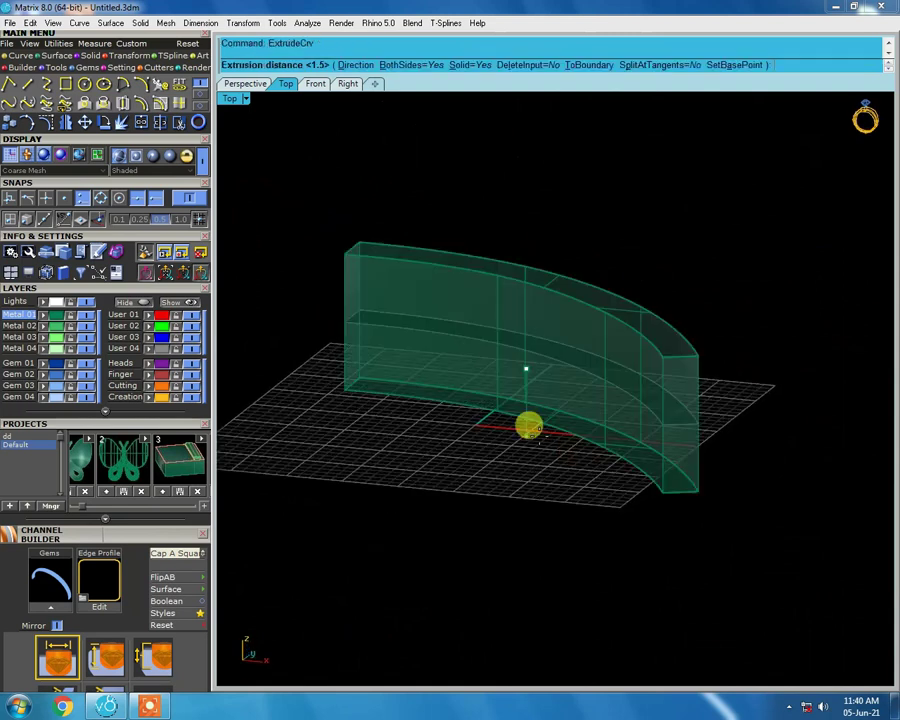
pyautogui.press('Escape')
pyautogui.hotkey('ctrl', 'F1')
pyautogui.scroll(2, 388, 326)
pyautogui.write('offset')
pyautogui.press('Return')
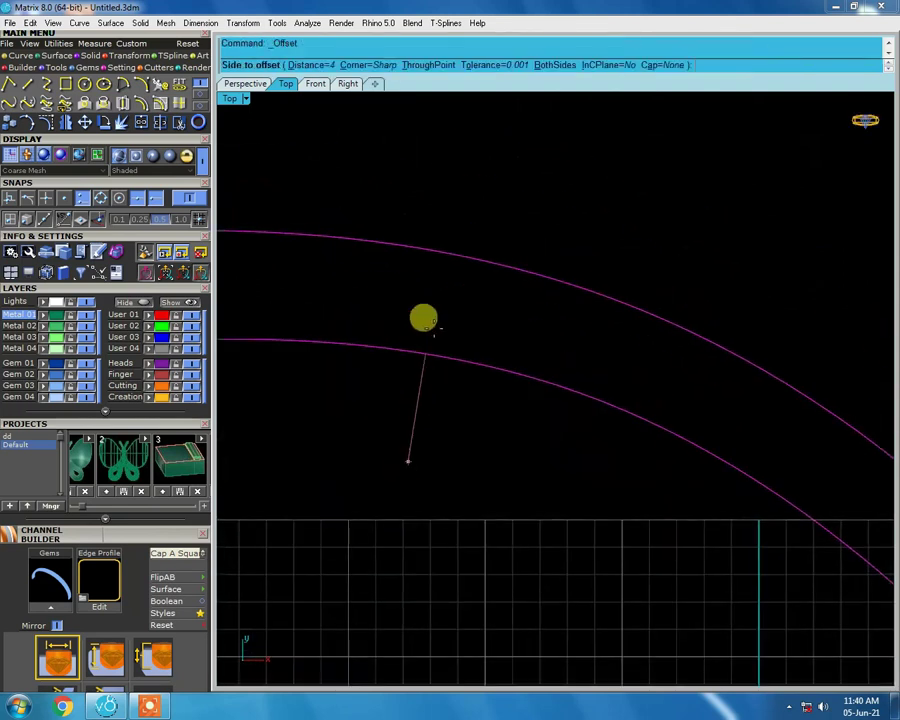
pyautogui.click(449, 320)
pyautogui.keyDown('ctrl'); pyautogui.keyDown('shift'); pyautogui.moveTo(527, 378); pyautogui.dragTo(482, 311, button='right'); pyautogui.keyUp('shift'); pyautogui.keyUp('ctrl')
# Extrude both outlines one-sided to a depth of 1.6 and delete the leftover curves
pyautogui.write('extrudecrv')
pyautogui.press('Return')
pyautogui.scroll(3, 474, 404)
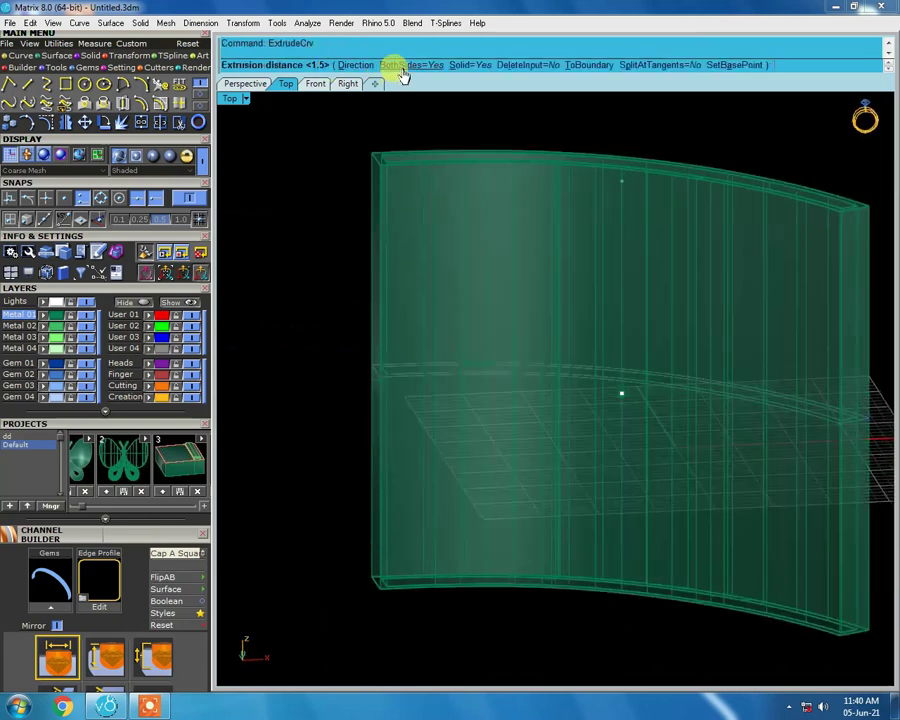
pyautogui.click(405, 65)
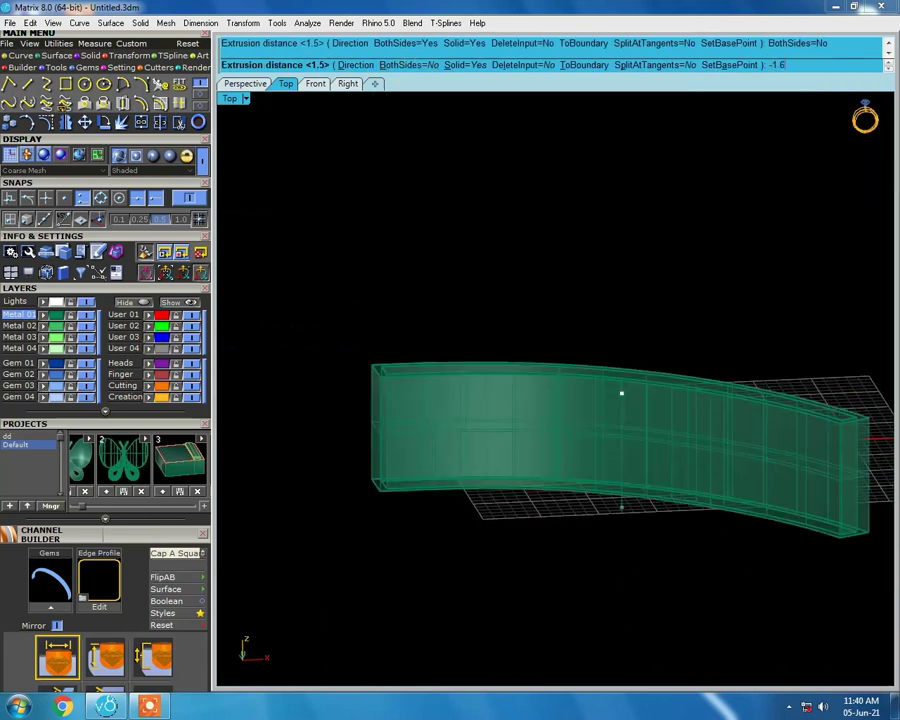
pyautogui.click(474, 511)
pyautogui.hotkey('ctrl', 'F1')
pyautogui.press('Delete')
pyautogui.scroll(2, 360, 272)
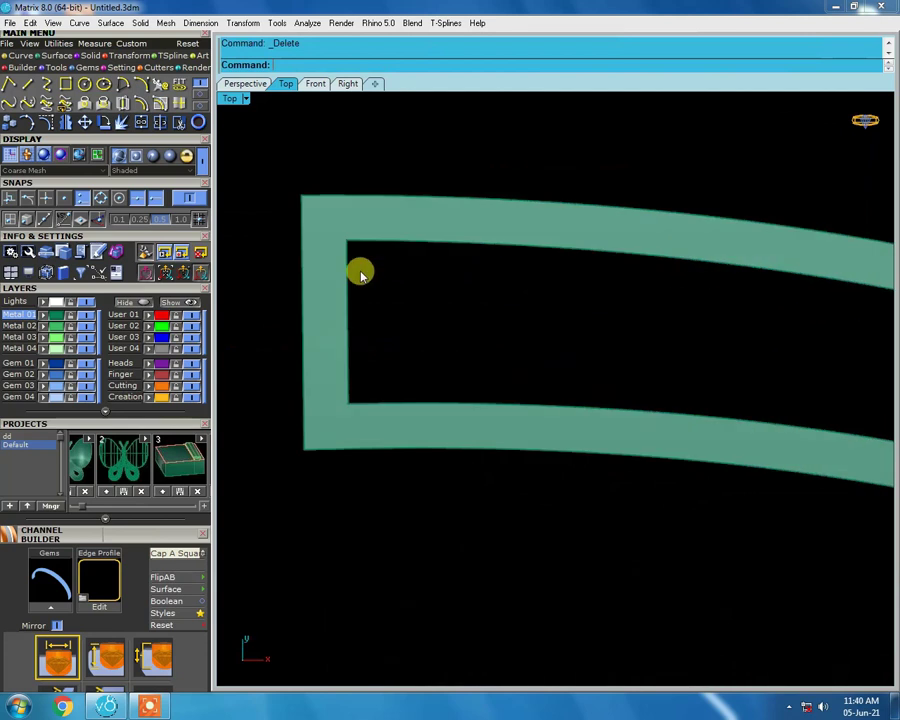
pyautogui.moveTo(389, 382); pyautogui.dragTo(436, 328, button='right')
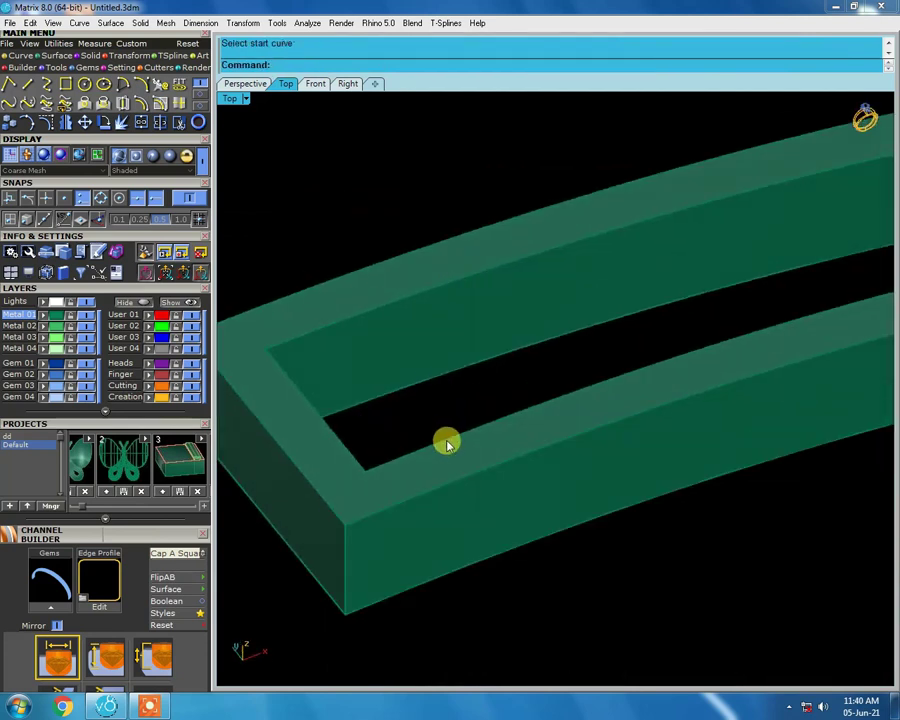
# Duplicate the frame's inner top edges and loft them to close the slot
pyautogui.click(447, 443)
pyautogui.hotkey('ctrl', 'F1')
pyautogui.moveTo(430, 438); pyautogui.dragTo(512, 354, button='right')
pyautogui.press('Escape')
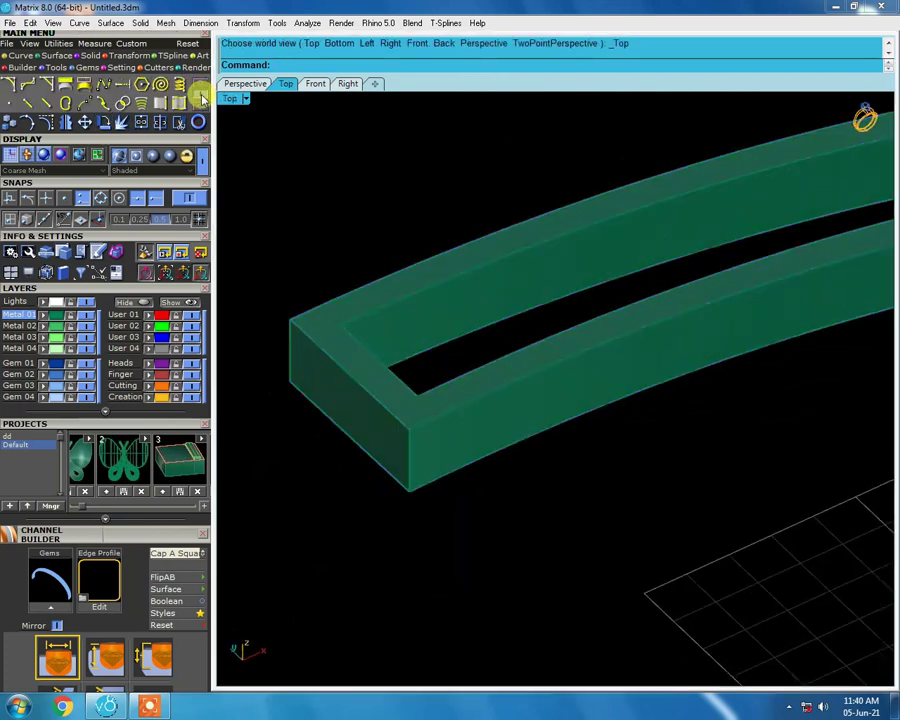
pyautogui.click(174, 104)
pyautogui.click(390, 304)
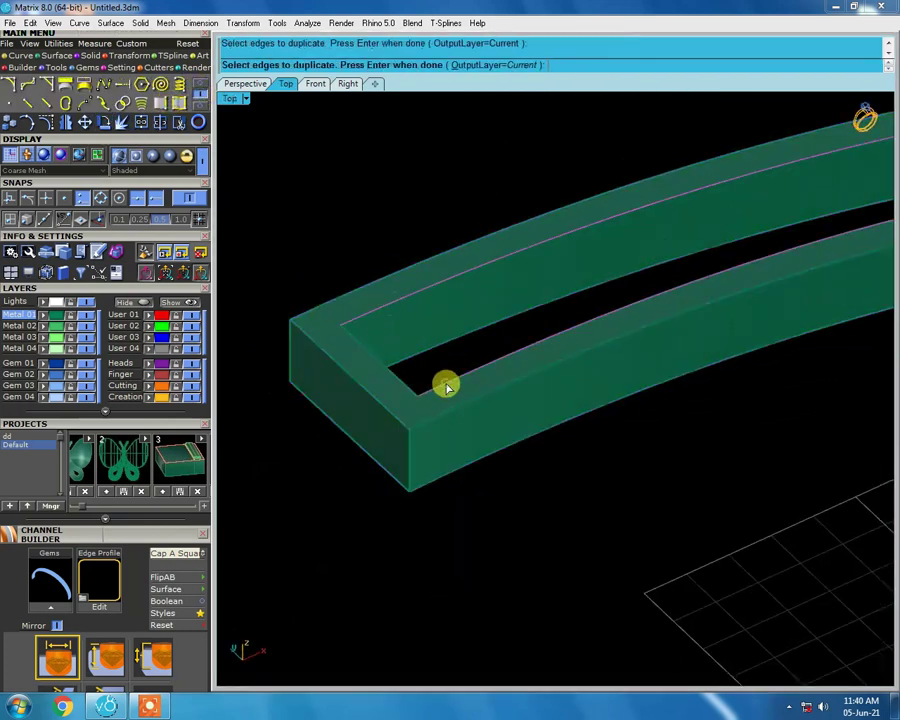
pyautogui.press('Return')
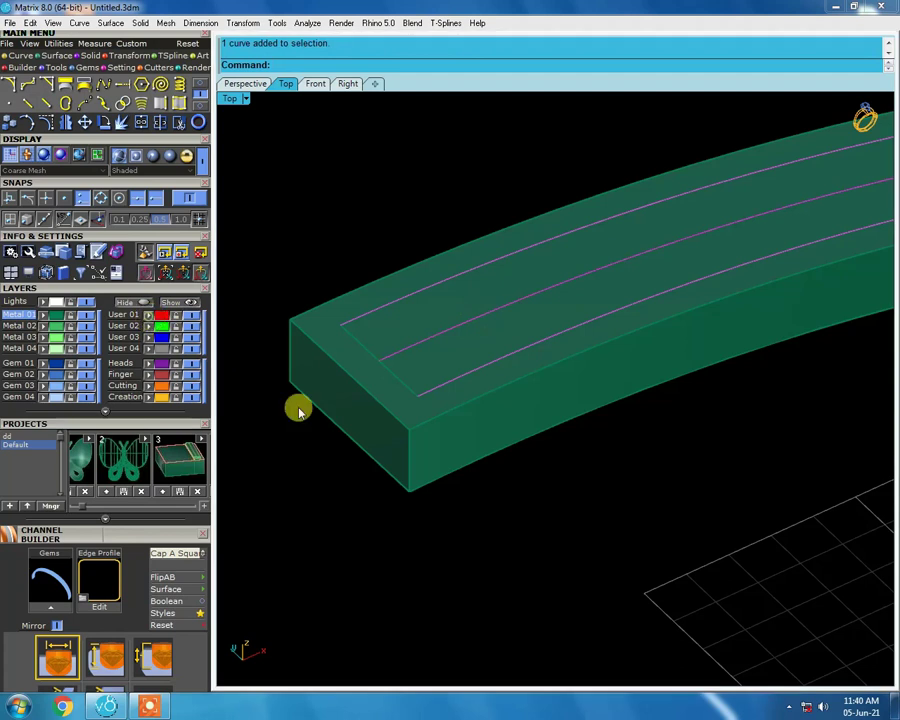
# Hide the frame and run Gem Count on Curve on the band's centre curve in top view
pyautogui.click(406, 411)
pyautogui.hotkey('ctrl', 'h')
pyautogui.hotkey('ctrl', 'F1')
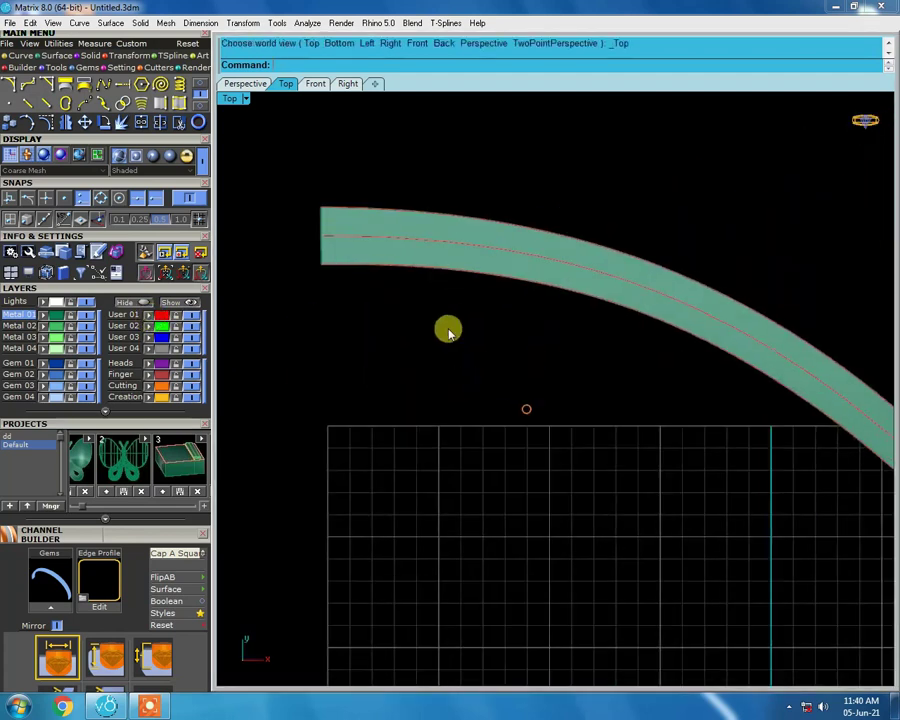
pyautogui.click(435, 281)
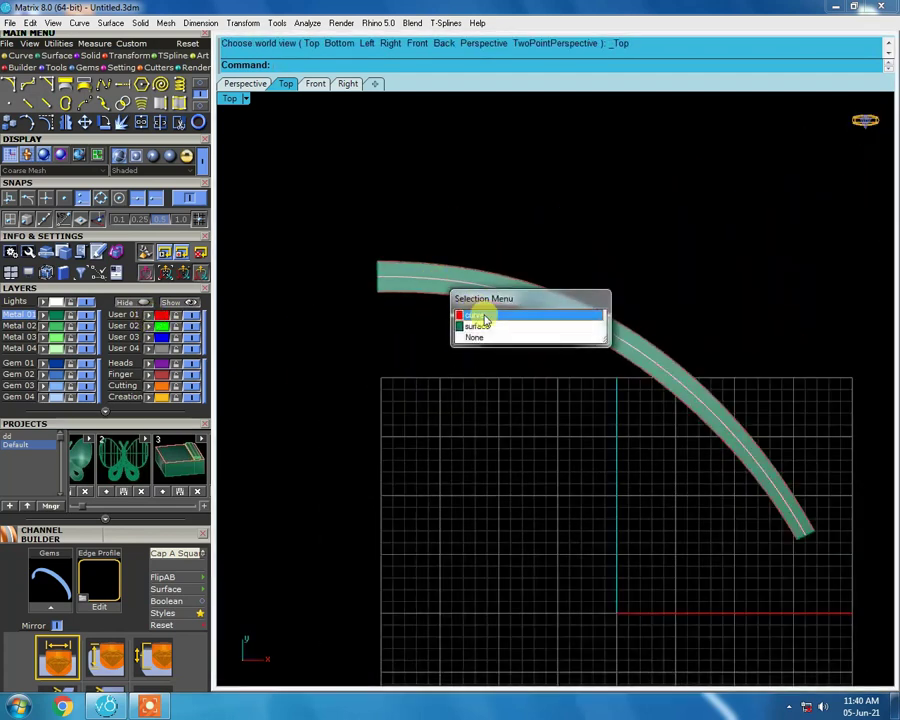
pyautogui.click(485, 316)
pyautogui.scroll(2, 458, 296)
pyautogui.press('F6')
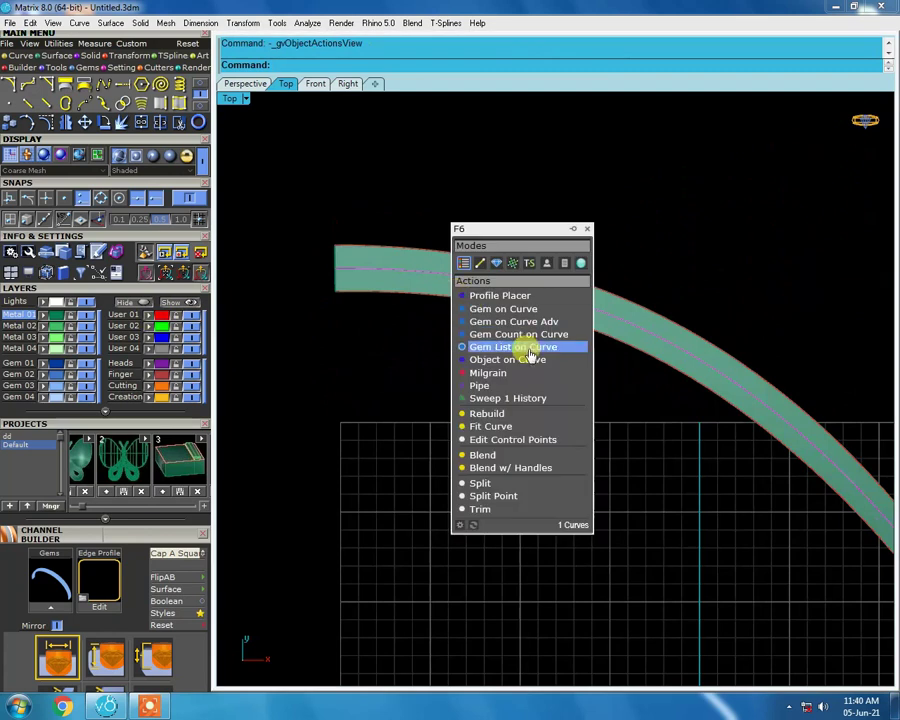
pyautogui.click(507, 336)
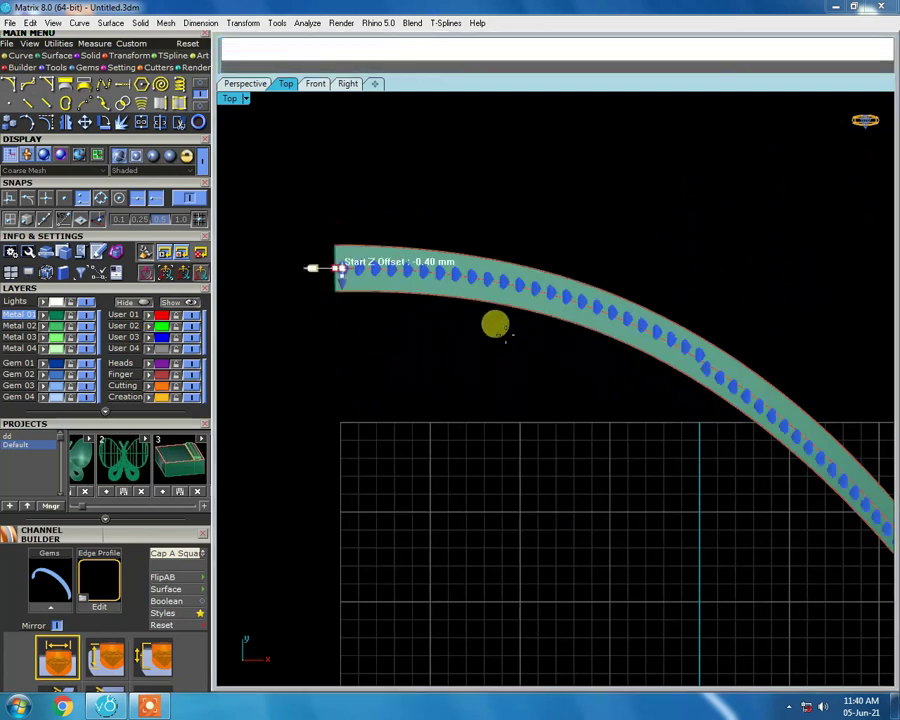
# Orient the gems pointing down and shift where the row starts along the curve
pyautogui.click(175, 582)
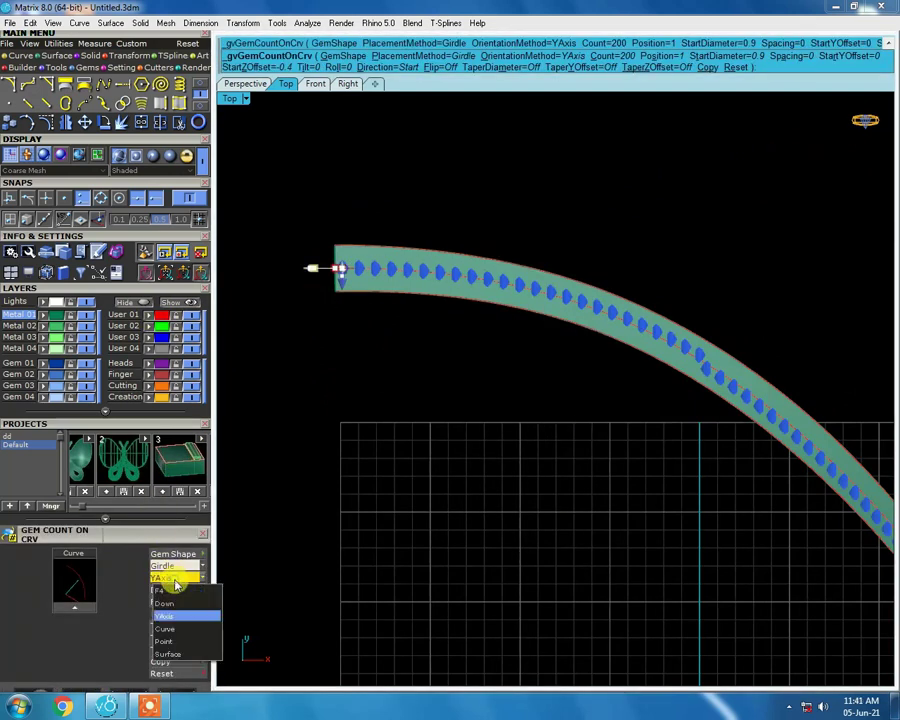
pyautogui.click(178, 602)
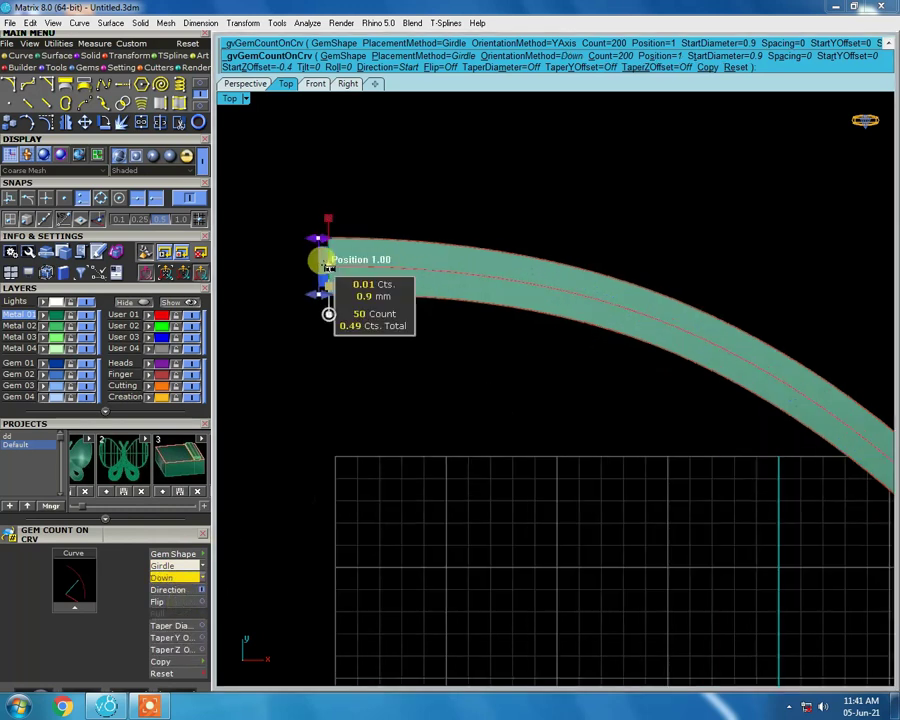
pyautogui.moveTo(380, 264); pyautogui.dragTo(494, 274)
pyautogui.moveTo(494, 274)
pyautogui.mouseDown(button='right')
pyautogui.moveTo(532, 418)
pyautogui.moveTo(576, 216)
pyautogui.moveTo(224, 612)
pyautogui.mouseUp(button='right')
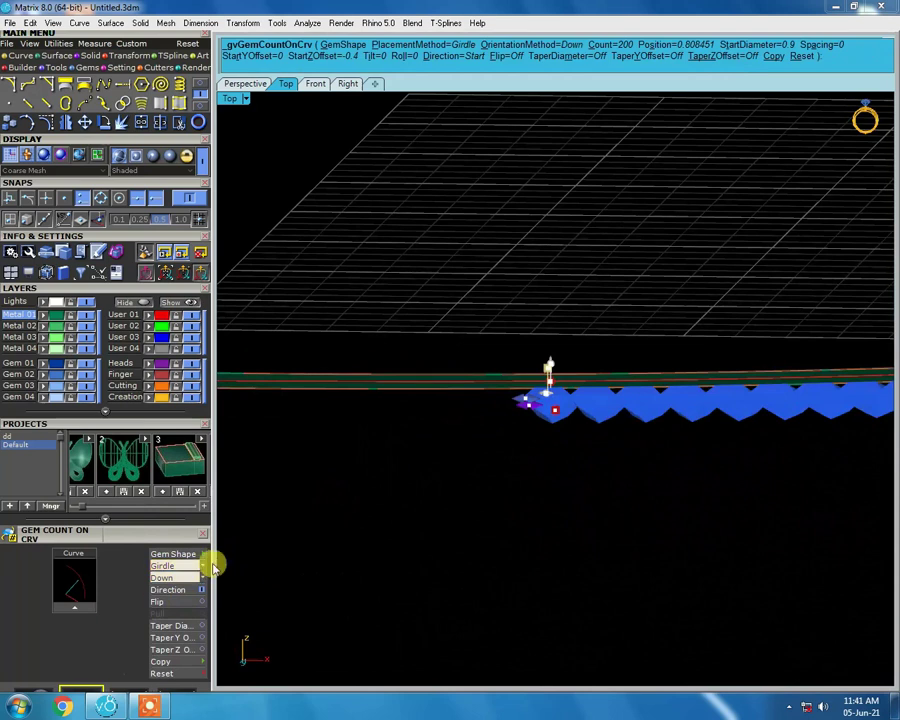
pyautogui.scroll(2, 578, 428)
pyautogui.scroll(2, 352, 288)
pyautogui.scroll(1, 320, 360)
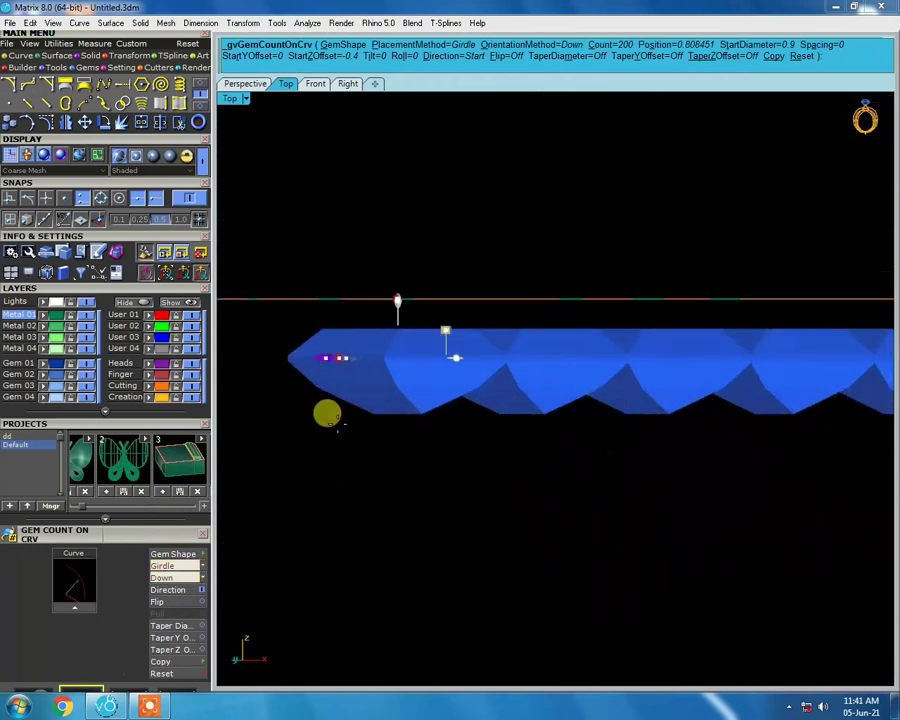
pyautogui.scroll(2, 324, 334)
# Raise the gem row onto the curve and extend it to the band's left end
pyautogui.moveTo(356, 380); pyautogui.dragTo(364, 248)
pyautogui.scroll(-2, 557, 341)
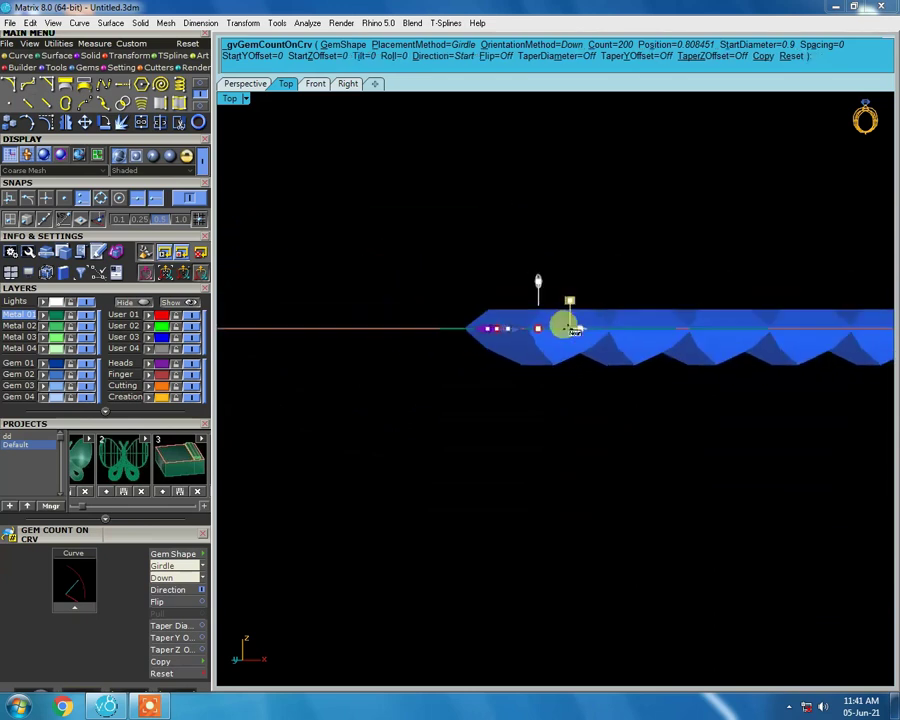
pyautogui.moveTo(560, 321); pyautogui.dragTo(576, 454, button='right')
pyautogui.scroll(1, 602, 301)
pyautogui.scroll(1, 622, 290)
pyautogui.moveTo(622, 290)
pyautogui.mouseDown()
pyautogui.moveTo(311, 315)
pyautogui.moveTo(223, 291)
pyautogui.moveTo(270, 313)
pyautogui.mouseUp()
pyautogui.scroll(2, 275, 316)
pyautogui.moveTo(344, 336); pyautogui.dragTo(320, 357)
pyautogui.moveTo(320, 357); pyautogui.dragTo(382, 366, button='right')
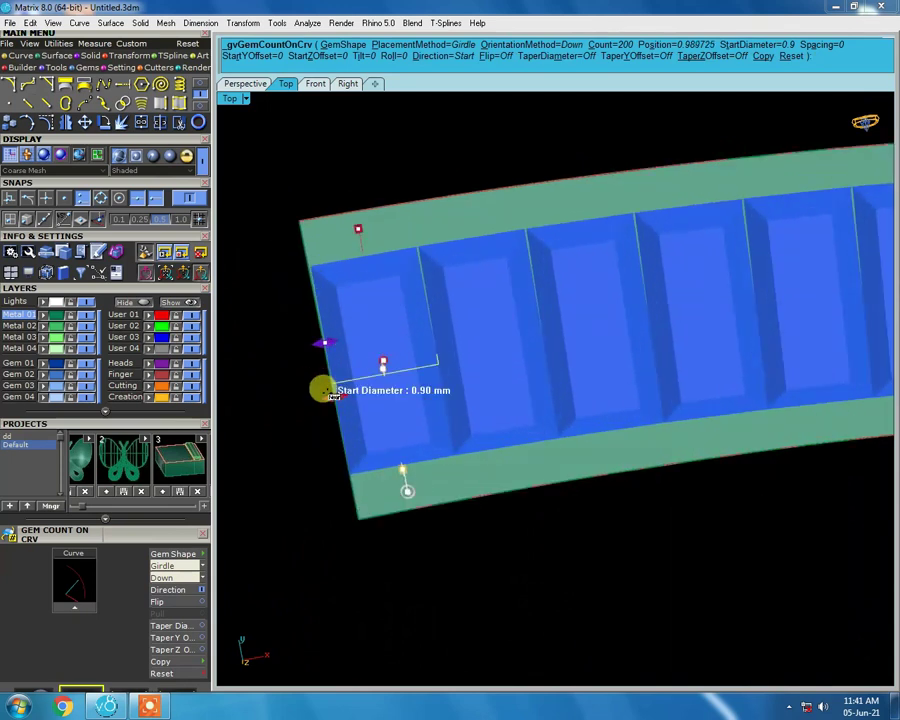
# Enlarge the gems to a 1.40 mm diameter
pyautogui.moveTo(437, 358); pyautogui.dragTo(456, 357)
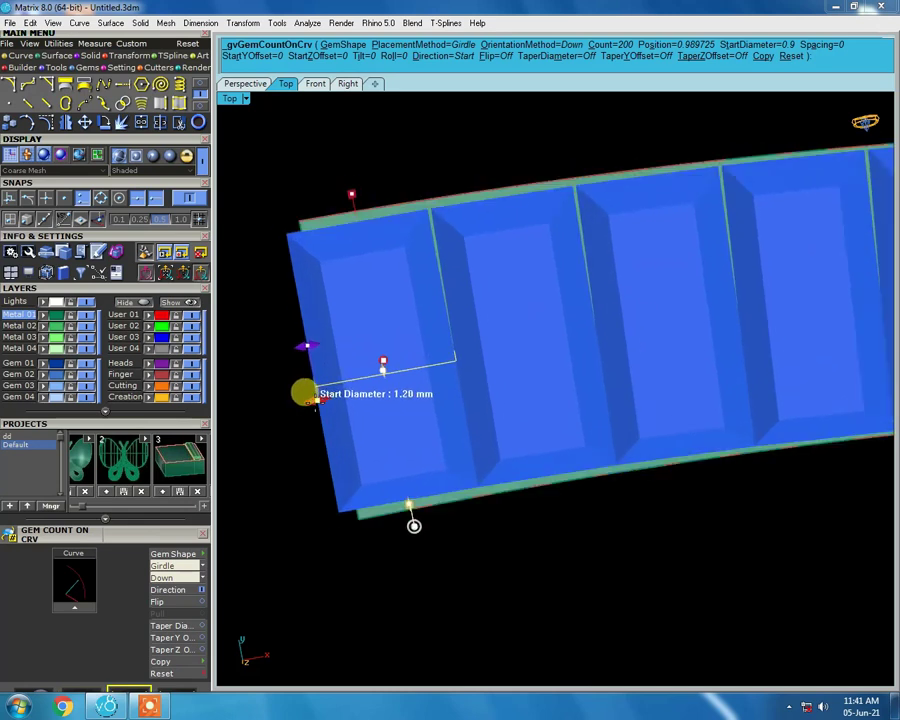
pyautogui.moveTo(456, 357); pyautogui.dragTo(461, 356)
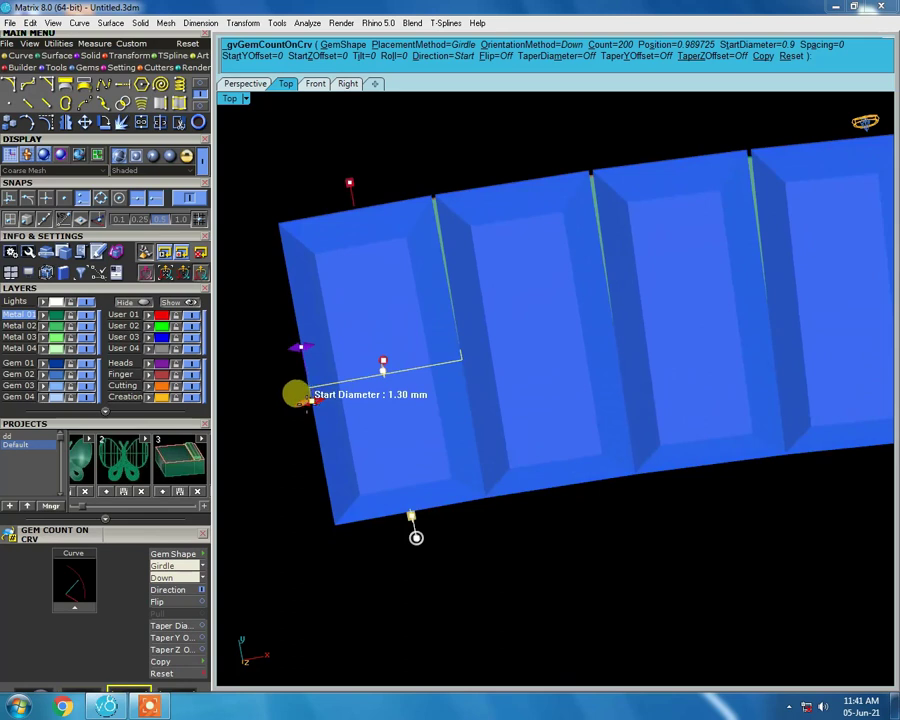
pyautogui.moveTo(461, 356); pyautogui.dragTo(466, 357)
pyautogui.scroll(3, 426, 170)
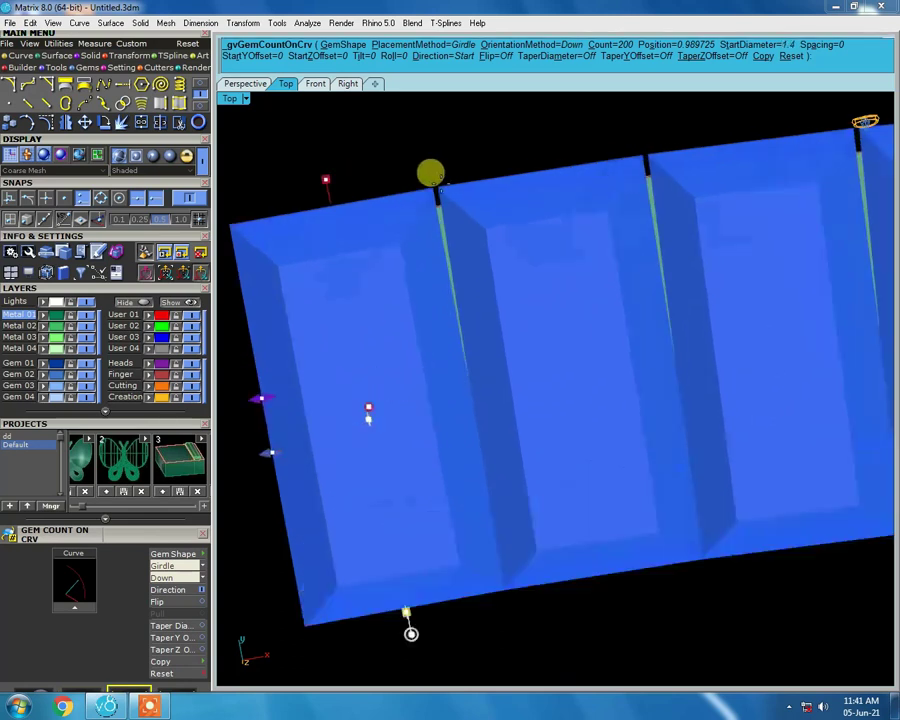
pyautogui.scroll(3, 418, 230)
pyautogui.scroll(-3, 416, 183)
pyautogui.scroll(3, 472, 430)
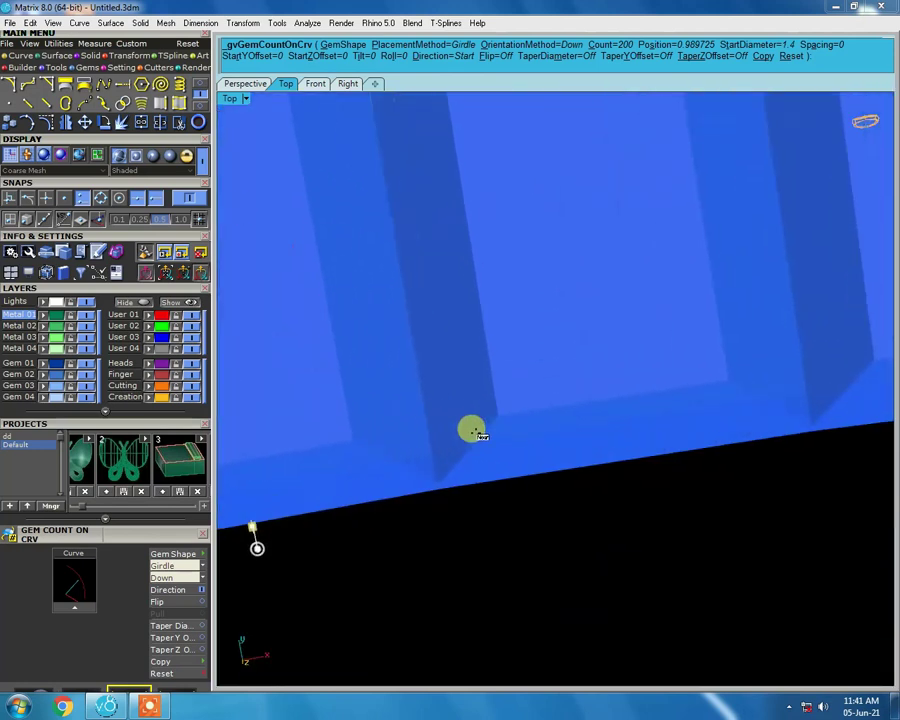
pyautogui.scroll(-2, 440, 492)
pyautogui.scroll(-2, 420, 420)
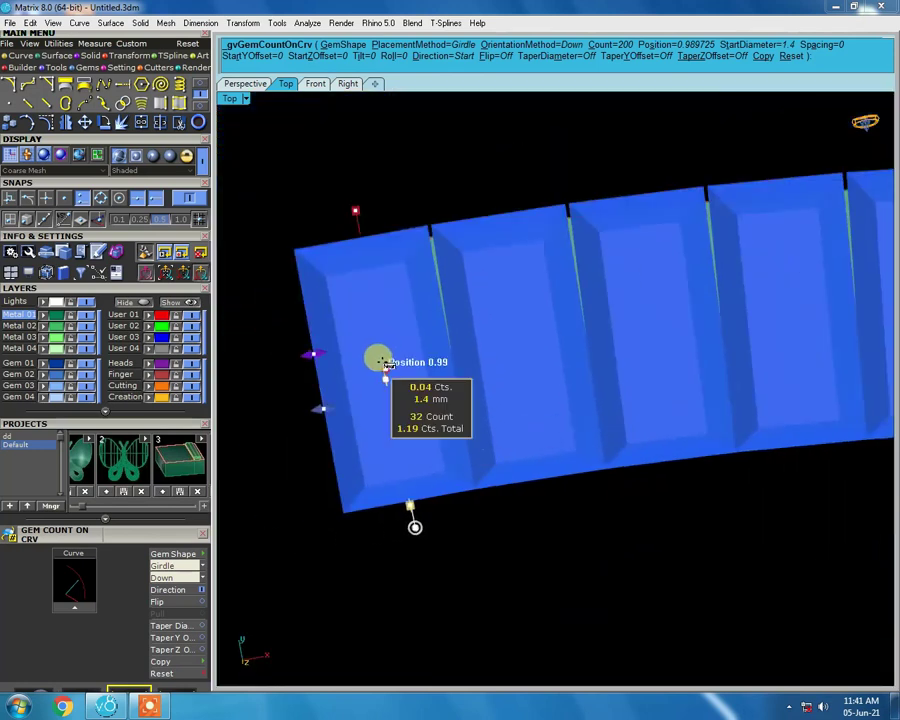
# Nudge the row's Position from 0.99 to about 0.98
pyautogui.moveTo(411, 361); pyautogui.dragTo(404, 358)
pyautogui.scroll(-3, 424, 460)
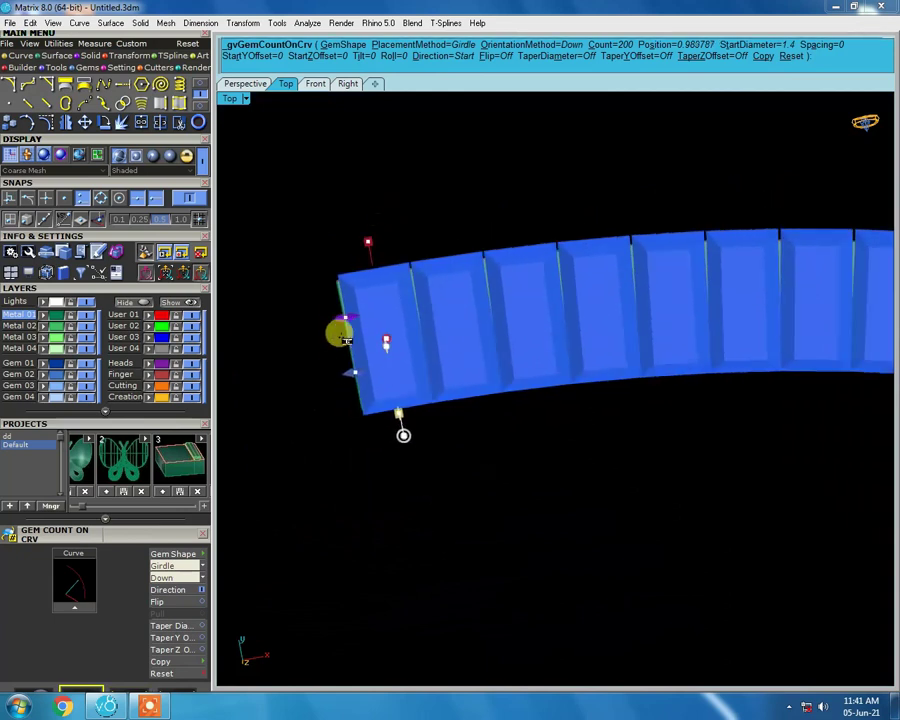
pyautogui.scroll(-3, 336, 330)
pyautogui.scroll(-2, 336, 344)
pyautogui.scroll(-2, 584, 394)
pyautogui.scroll(2, 706, 453)
pyautogui.scroll(2, 716, 544)
pyautogui.scroll(2, 732, 562)
pyautogui.scroll(-1, 718, 462)
pyautogui.scroll(-2, 716, 462)
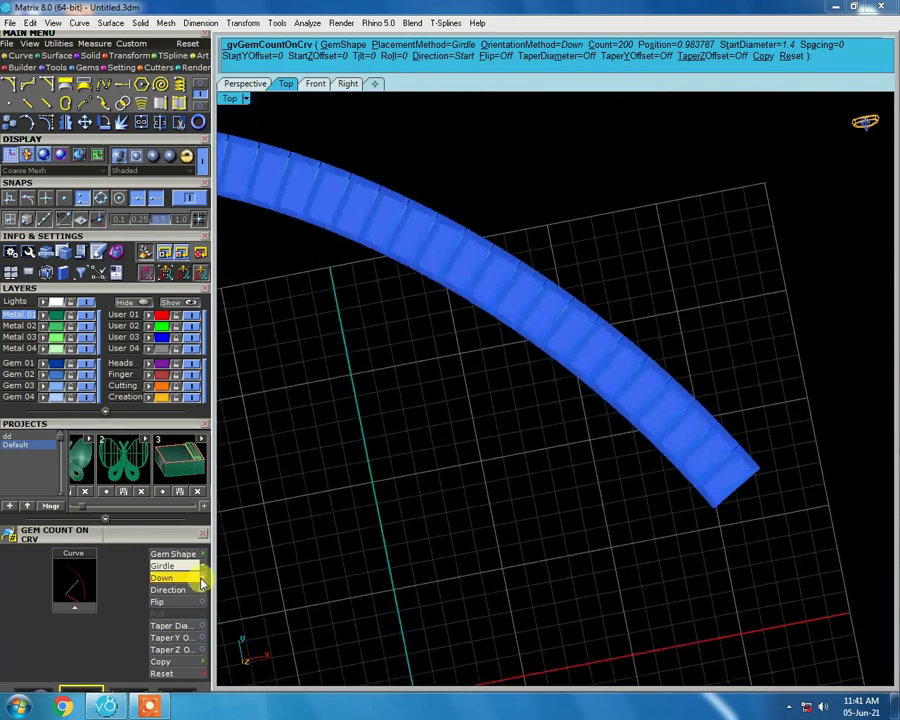
pyautogui.moveTo(168, 537); pyautogui.dragTo(174, 300)
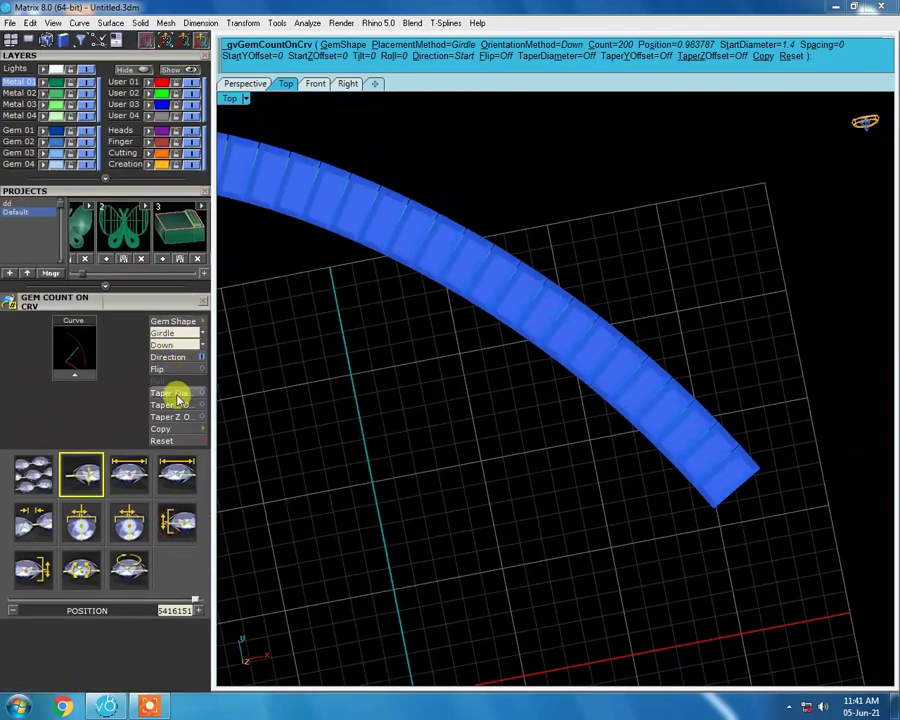
# Turn on Taper Diameter and set the end gems to 0.8 mm
pyautogui.click(174, 393)
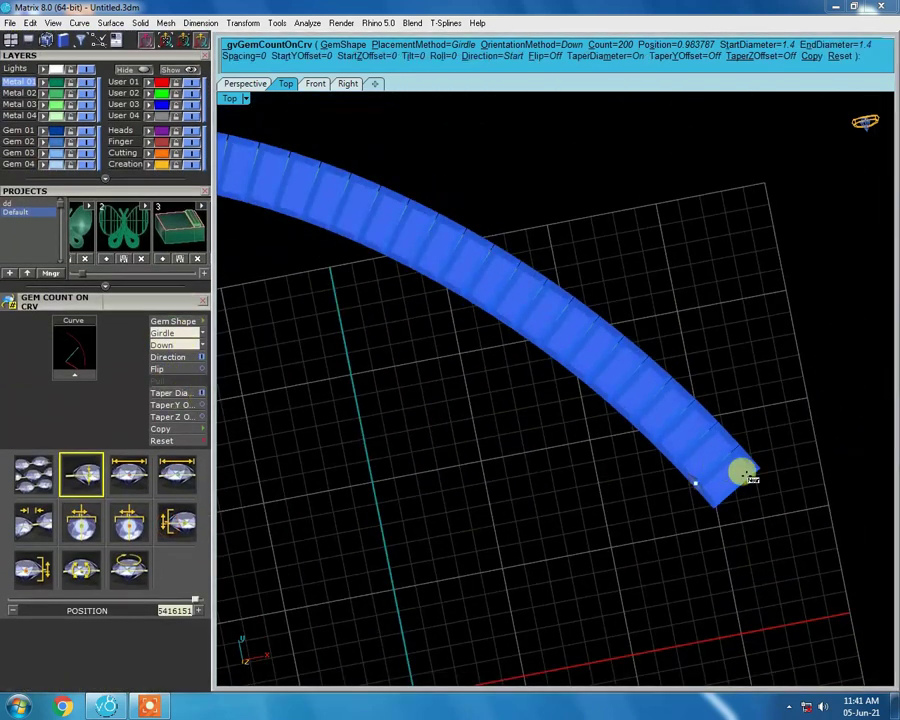
pyautogui.scroll(5, 730, 470)
pyautogui.scroll(3, 665, 425)
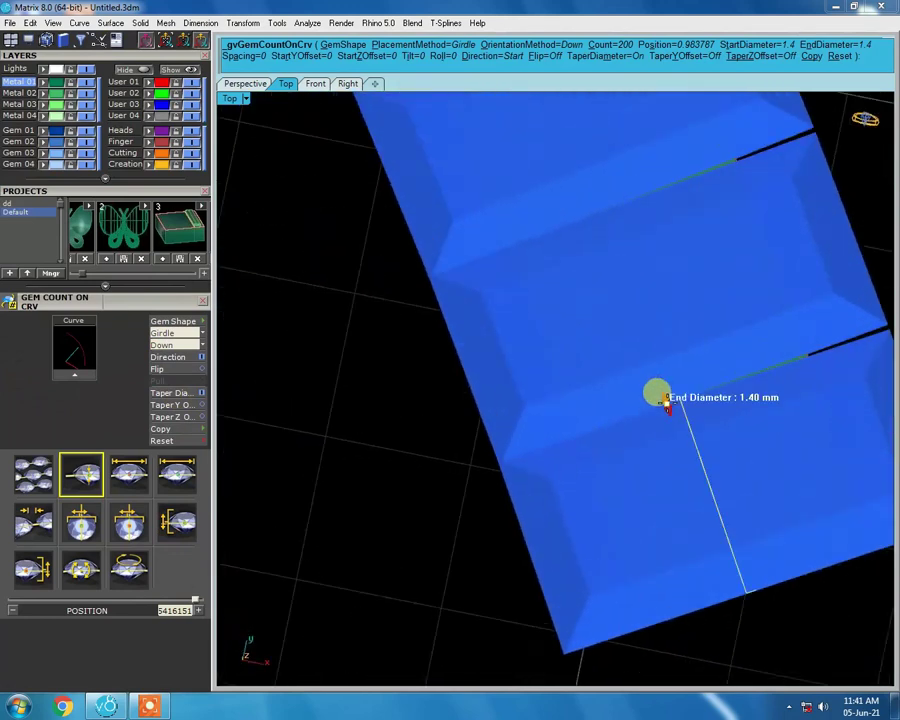
pyautogui.scroll(-2, 665, 401)
pyautogui.moveTo(655, 405)
pyautogui.mouseDown()
pyautogui.moveTo(667, 440)
pyautogui.moveTo(660, 426)
pyautogui.mouseUp()
pyautogui.scroll(-2, 660, 428)
# Orbit around the tapered gem row to inspect its starting end
pyautogui.moveTo(644, 410); pyautogui.dragTo(732, 382, button='right')
pyautogui.scroll(3, 652, 356)
pyautogui.scroll(2, 650, 428)
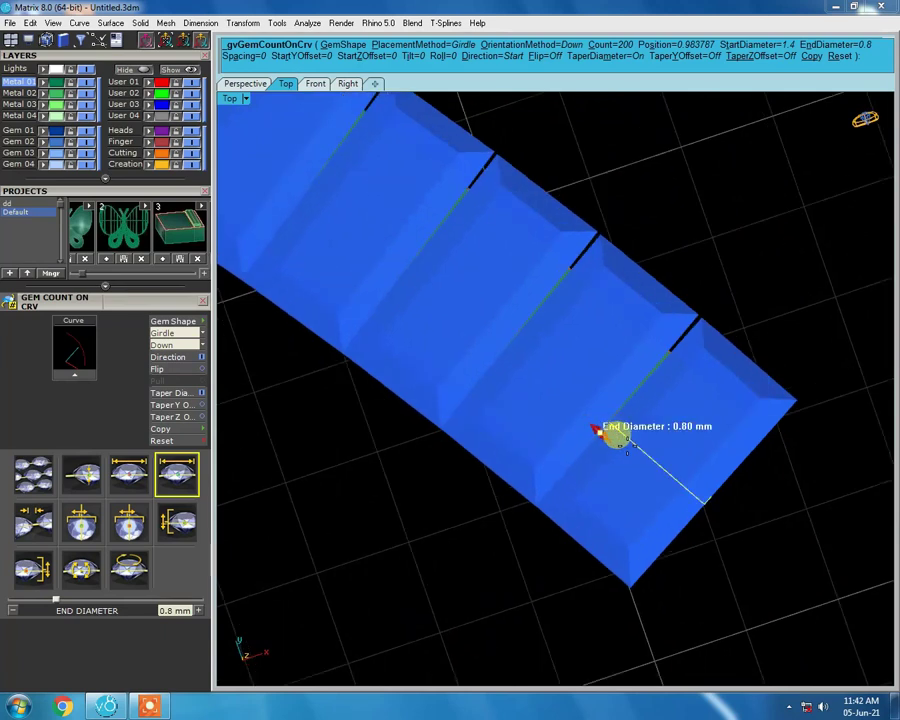
pyautogui.scroll(2, 592, 420)
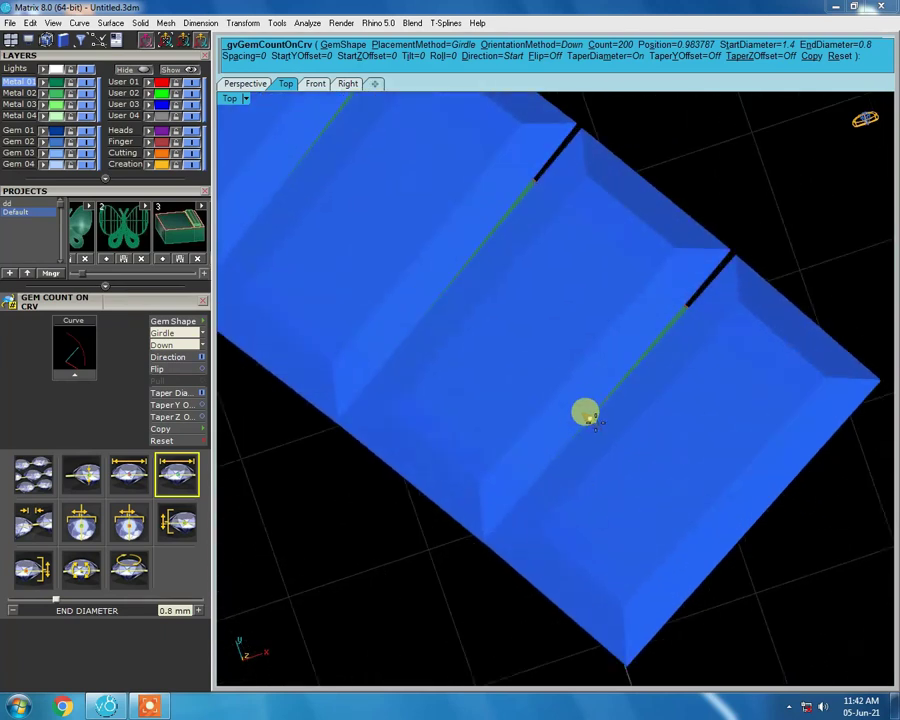
pyautogui.moveTo(592, 420)
pyautogui.mouseDown(button='right')
pyautogui.moveTo(662, 284)
pyautogui.moveTo(662, 160)
pyautogui.moveTo(640, 496)
pyautogui.moveTo(592, 430)
pyautogui.mouseUp(button='right')
pyautogui.scroll(-3, 590, 437)
pyautogui.moveTo(697, 489)
pyautogui.mouseDown(button='right')
pyautogui.moveTo(735, 498)
pyautogui.moveTo(291, 300)
pyautogui.mouseUp(button='right')
pyautogui.scroll(2, 270, 318)
pyautogui.scroll(1, 264, 318)
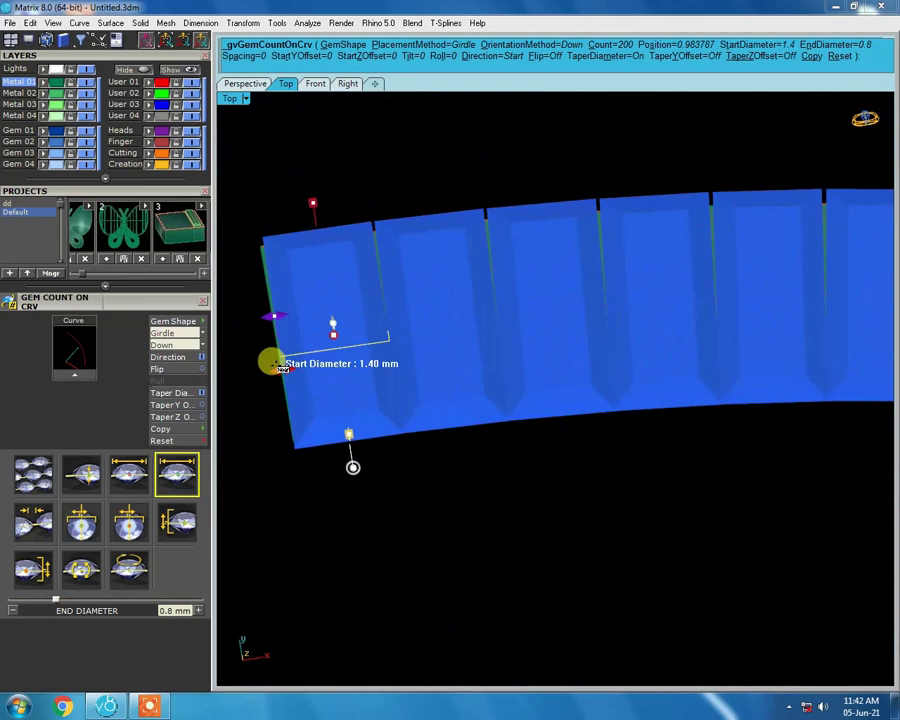
pyautogui.scroll(-3, 288, 316)
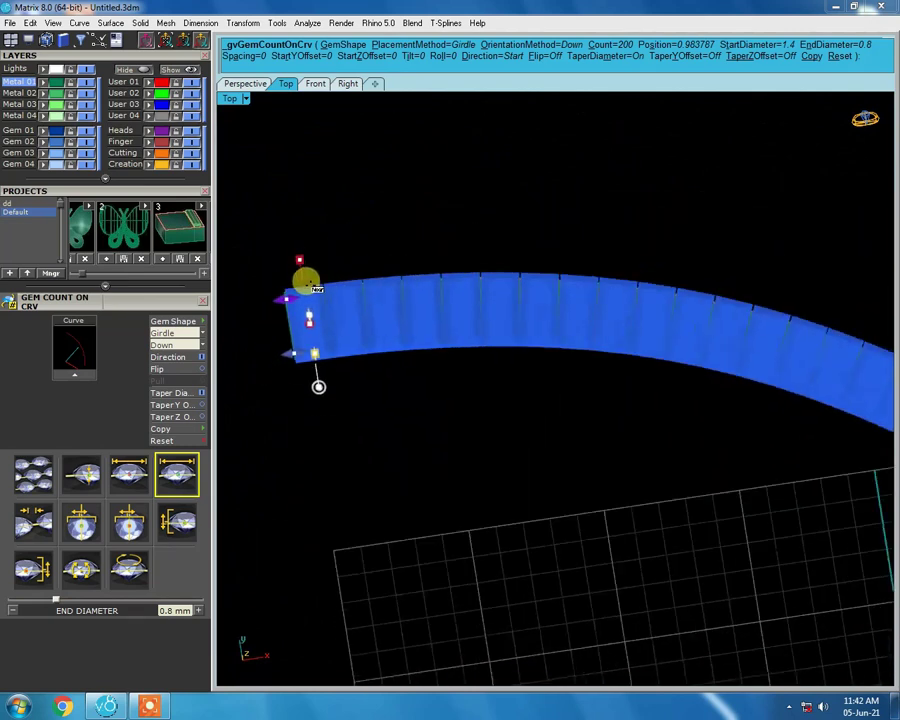
# Orbit to inspect the row's tail end and the whole arc
pyautogui.moveTo(288, 316); pyautogui.dragTo(725, 497, button='right')
pyautogui.scroll(-2, 290, 290)
pyautogui.scroll(3, 676, 438)
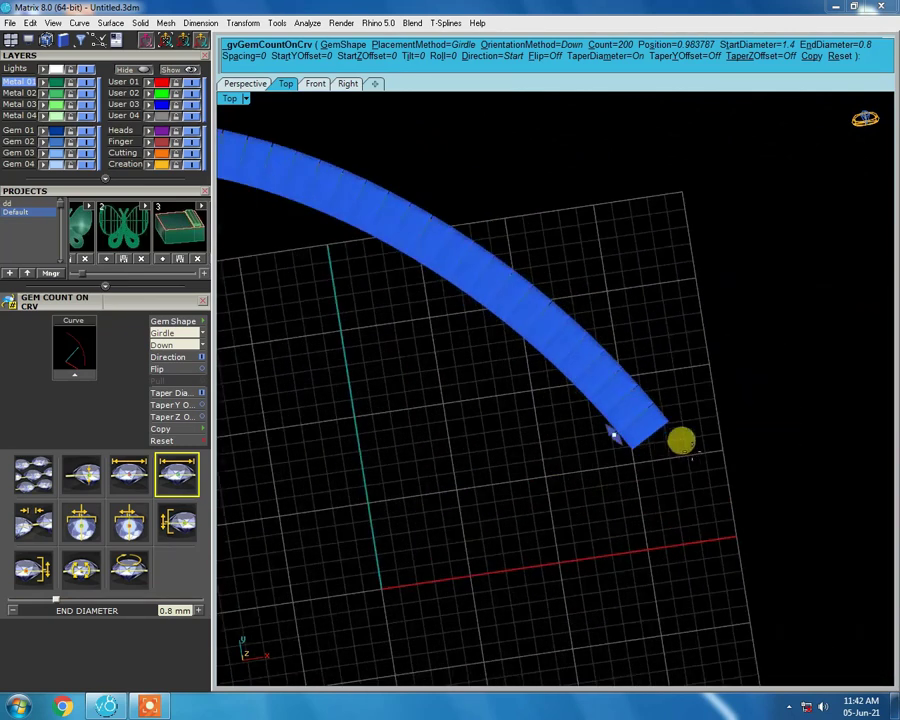
pyautogui.scroll(2, 612, 415)
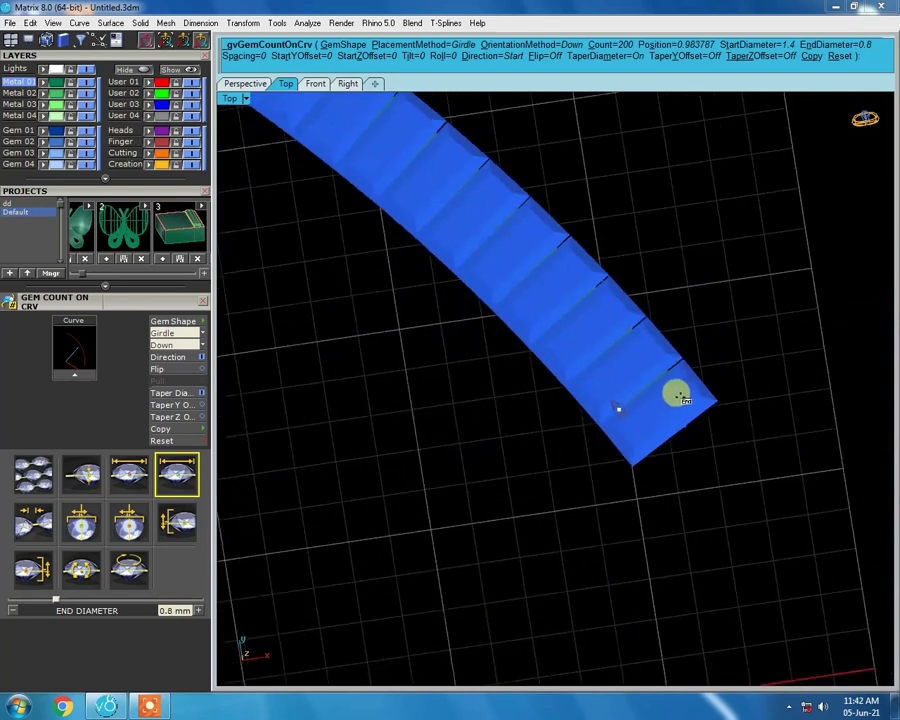
pyautogui.moveTo(699, 362); pyautogui.dragTo(740, 403, button='right')
pyautogui.scroll(-3, 739, 402)
pyautogui.scroll(2, 283, 225)
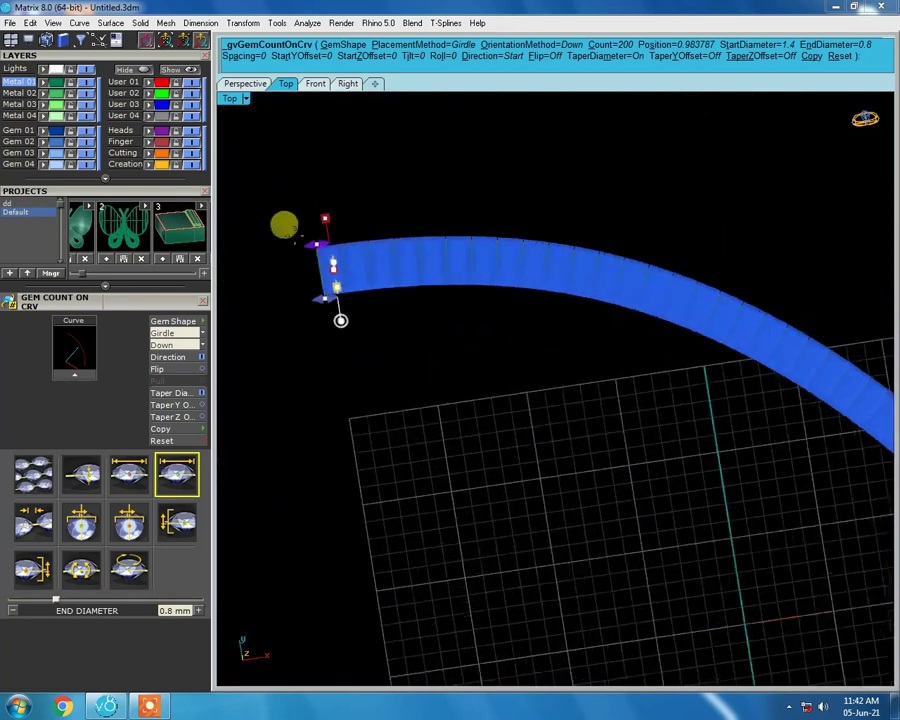
pyautogui.scroll(2, 376, 330)
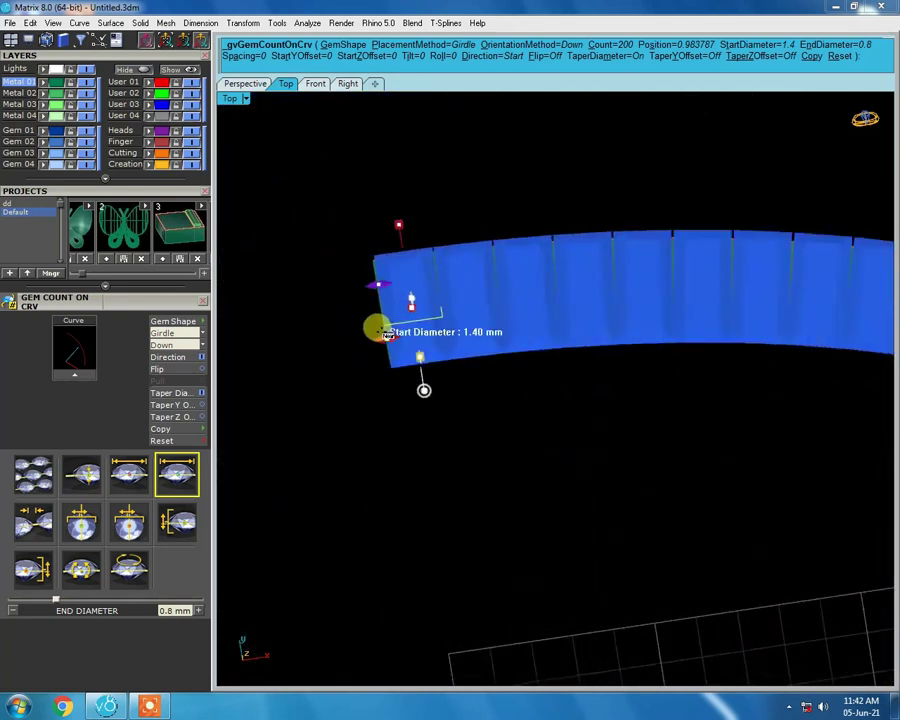
pyautogui.scroll(-1, 378, 331)
pyautogui.moveTo(287, 293)
pyautogui.mouseDown(button='right')
pyautogui.moveTo(470, 374)
pyautogui.moveTo(514, 247)
pyautogui.moveTo(510, 365)
pyautogui.moveTo(519, 345)
pyautogui.mouseUp(button='right')
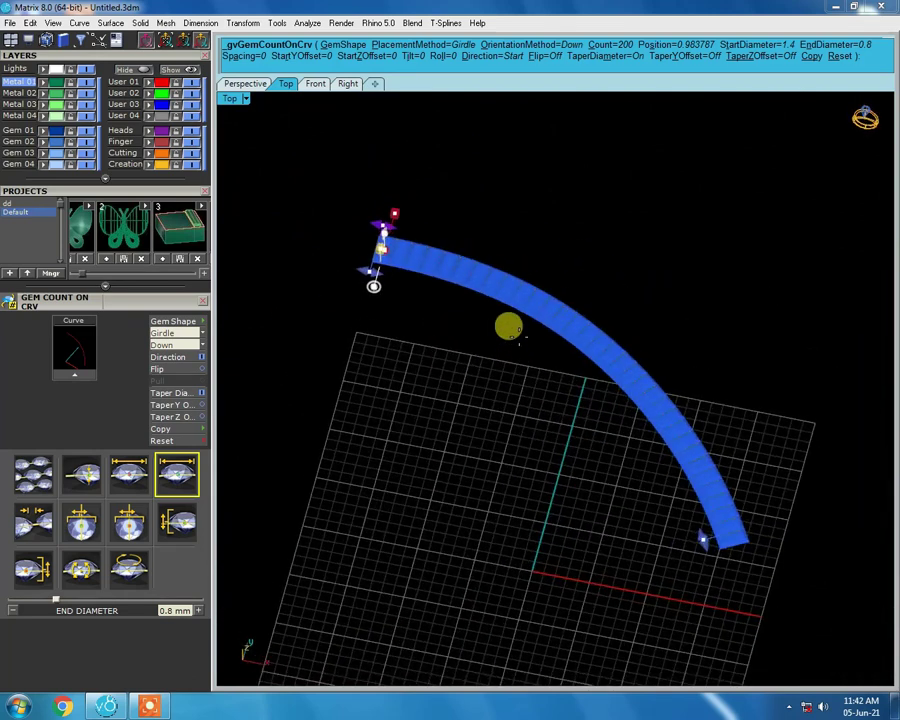
# Finish placing the 33 tapered gems along the curve, then delete the selection
pyautogui.rightClick(512, 330)
pyautogui.scroll(2, 545, 316)
pyautogui.hotkey('ctrl', 'a')
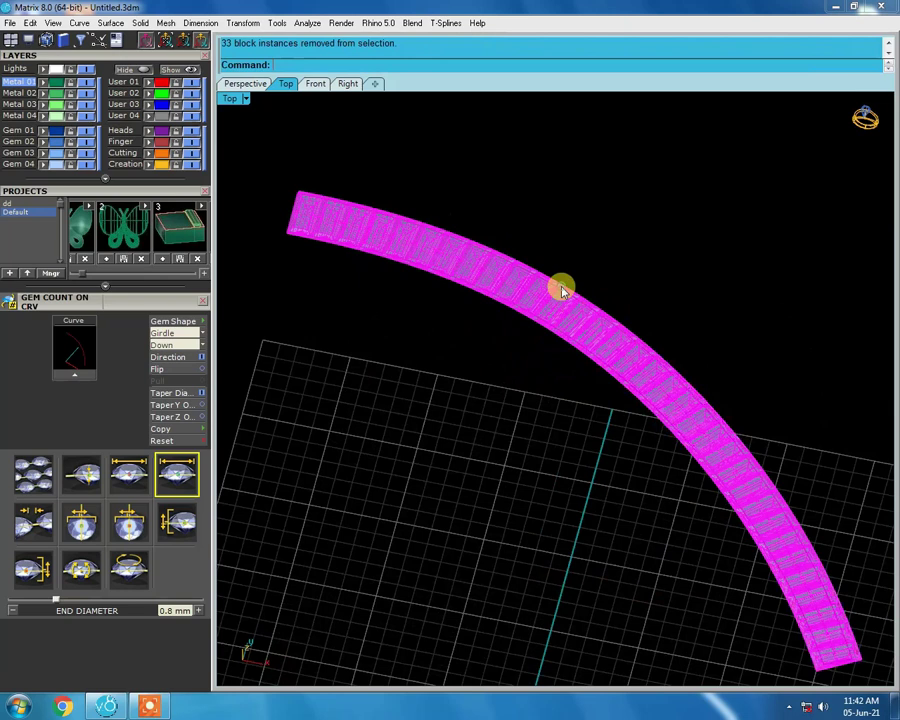
pyautogui.scroll(-1, 555, 295)
pyautogui.press('Delete')
# Unhide the shank channel frame with ShowSelected
pyautogui.hotkey('ctrl', 'shift', 'h')
pyautogui.click(497, 268)
pyautogui.press('Return')
# Sink the gems lower into the curved channel in Front view, then return to Top view
pyautogui.press('F5')
pyautogui.press('F6')
pyautogui.scroll(3, 440, 232)
pyautogui.scroll(2, 450, 276)
pyautogui.scroll(2, 478, 232)
pyautogui.moveTo(482, 265); pyautogui.dragTo(482, 301)
pyautogui.scroll(-1, 494, 177)
pyautogui.press('F5')
pyautogui.scroll(-3, 433, 295)
pyautogui.scroll(3, 501, 284)
pyautogui.scroll(3, 153, 301)
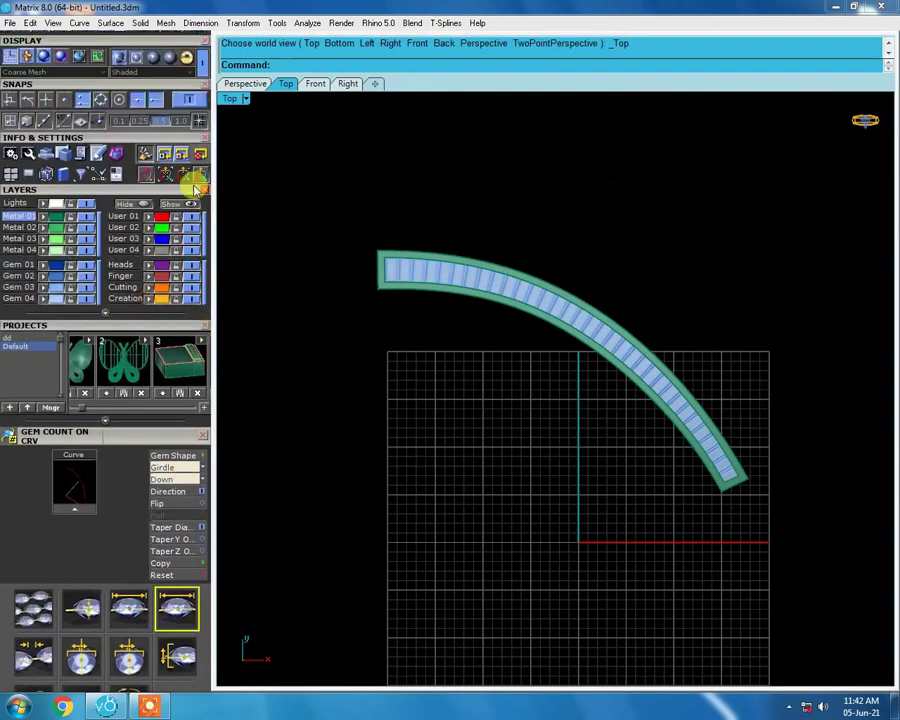
# Switch to Plastic display and orbit to inspect the gem band in 3D
pyautogui.click(160, 63)
pyautogui.scroll(3, 446, 562)
pyautogui.moveTo(446, 562)
pyautogui.keyDown('ctrl'); pyautogui.keyDown('shift'); pyautogui.mouseDown(button='right')
pyautogui.moveTo(466, 388)
pyautogui.moveTo(403, 393)
pyautogui.mouseUp(button='right'); pyautogui.keyUp('shift'); pyautogui.keyUp('ctrl')
pyautogui.scroll(-3, 403, 393)
pyautogui.keyDown('ctrl'); pyautogui.keyDown('shift'); pyautogui.moveTo(542, 311); pyautogui.dragTo(546, 392, button='right'); pyautogui.keyUp('shift'); pyautogui.keyUp('ctrl')
pyautogui.scroll(2, 546, 392)
pyautogui.scroll(2, 596, 446)
pyautogui.keyDown('ctrl'); pyautogui.keyDown('shift'); pyautogui.moveTo(586, 470); pyautogui.dragTo(424, 233, button='right'); pyautogui.keyUp('shift'); pyautogui.keyUp('ctrl')
pyautogui.scroll(2, 424, 233)
pyautogui.scroll(-2, 351, 273)
pyautogui.scroll(1, 418, 364)
pyautogui.scroll(3, 351, 287)
pyautogui.scroll(1, 378, 315)
# Select the 33 gems in the band to check them, then deselect
pyautogui.click(378, 315)
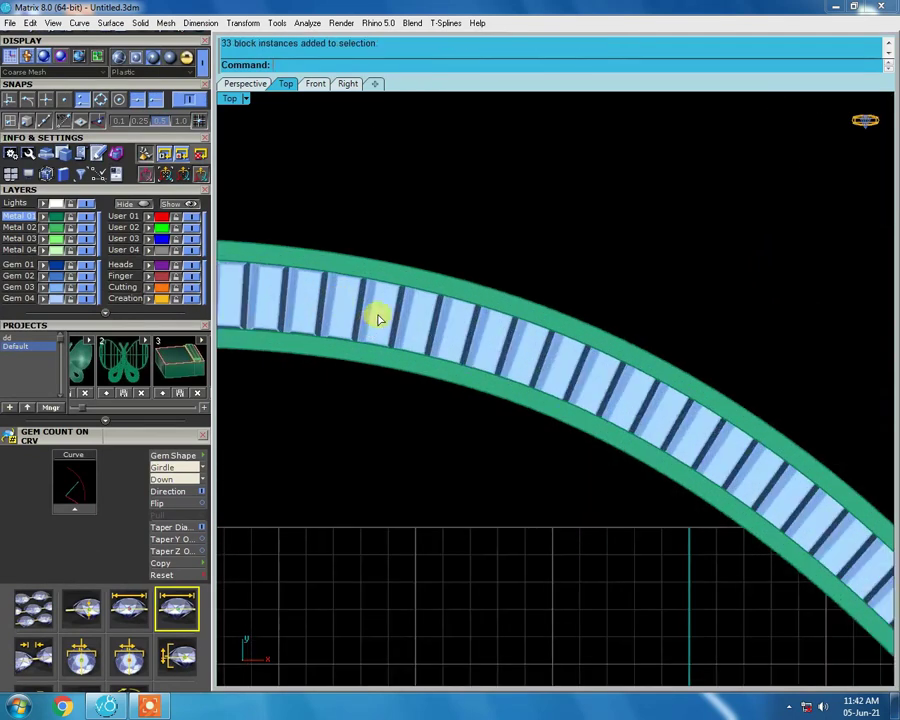
pyautogui.scroll(2, 438, 492)
pyautogui.press('Escape')
pyautogui.scroll(-2, 458, 382)
pyautogui.scroll(-3, 458, 382)
pyautogui.scroll(1, 406, 374)
pyautogui.scroll(-1, 464, 316)
# Show the hidden straight and large curved channel frames again and select the lower channel
pyautogui.hotkey('ctrl', 'shift', 'h')
pyautogui.scroll(-2, 556, 364)
pyautogui.moveTo(391, 204); pyautogui.dragTo(650, 330)
pyautogui.press('Return')
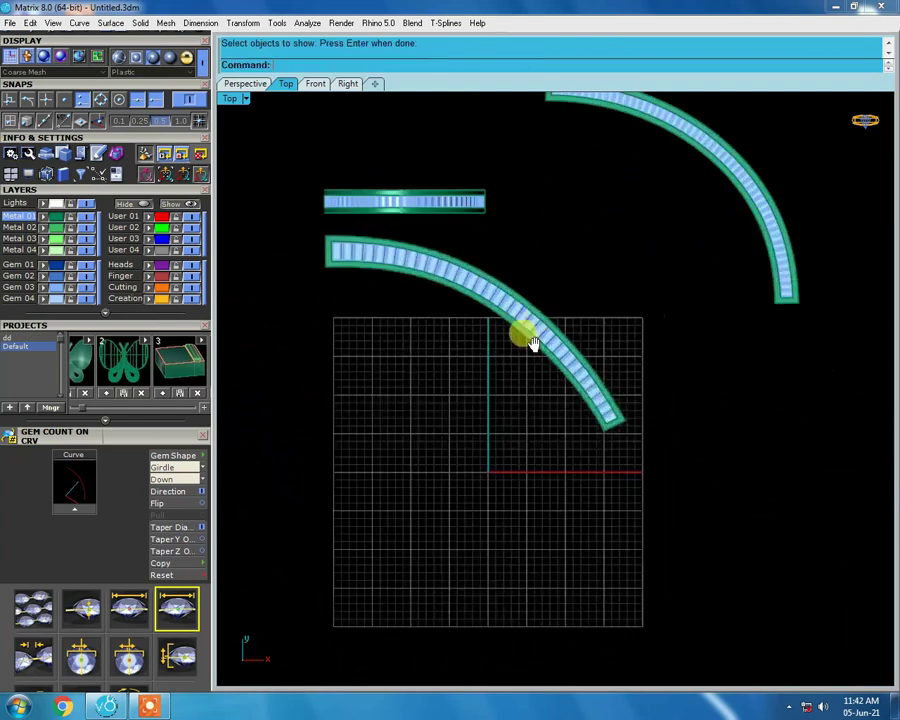
pyautogui.scroll(3, 600, 330)
pyautogui.press('Return')
pyautogui.scroll(-1, 505, 355)
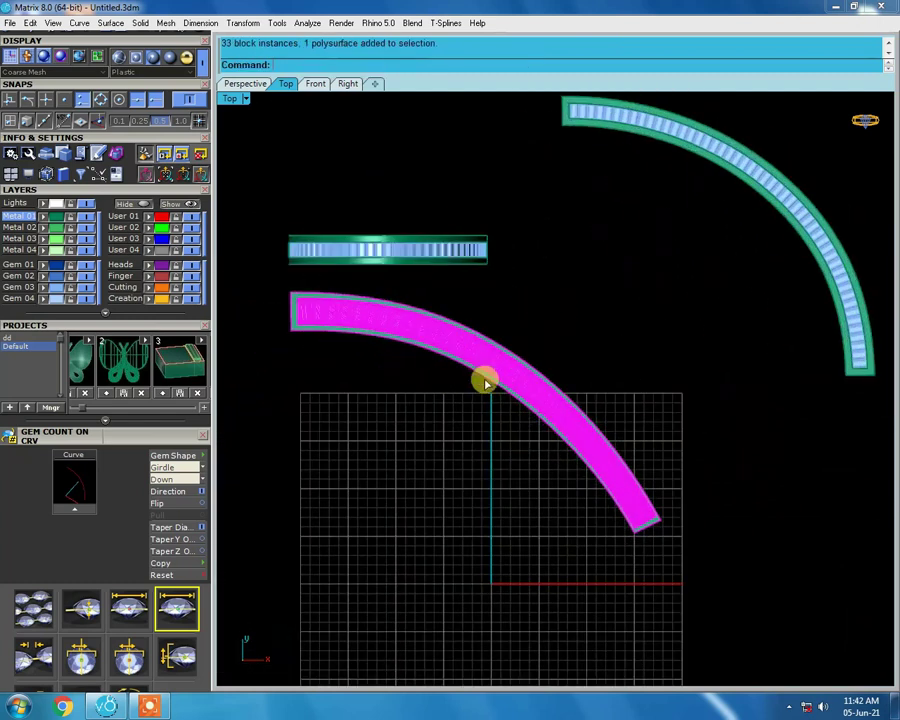
# Drag the lower curved channel and its gems down-right, orbit to check, and snap back to Top view
pyautogui.moveTo(485, 382); pyautogui.dragTo(494, 474)
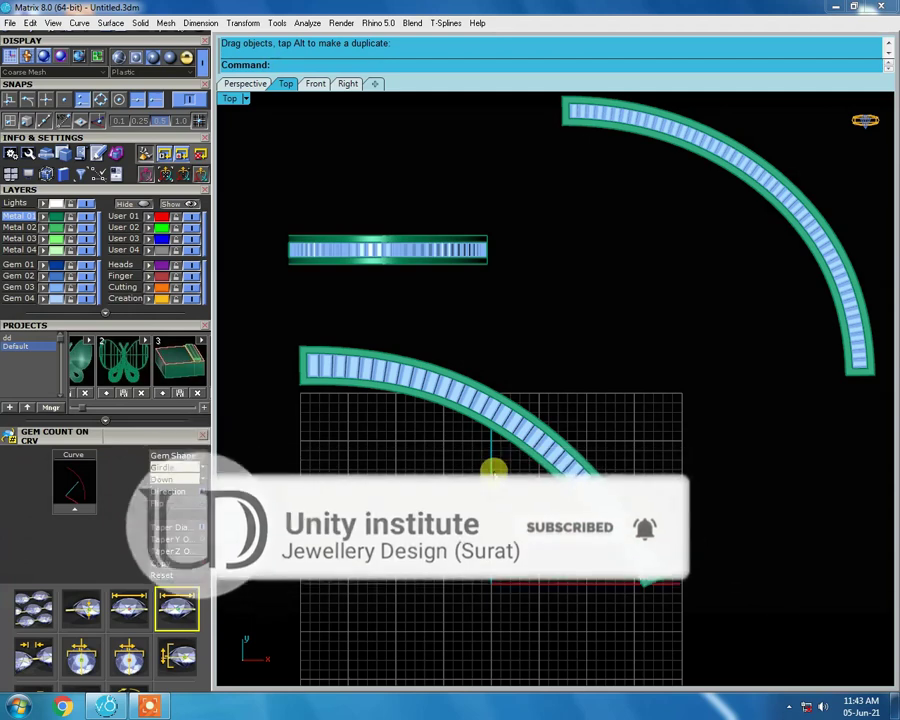
pyautogui.moveTo(578, 453)
pyautogui.mouseDown(button='right')
pyautogui.moveTo(598, 385)
pyautogui.moveTo(580, 230)
pyautogui.moveTo(617, 170)
pyautogui.moveTo(711, 346)
pyautogui.moveTo(711, 376)
pyautogui.moveTo(664, 326)
pyautogui.moveTo(635, 203)
pyautogui.moveTo(481, 390)
pyautogui.mouseUp(button='right')
pyautogui.moveTo(473, 280)
pyautogui.mouseDown(button='right')
pyautogui.moveTo(482, 354)
pyautogui.moveTo(492, 257)
pyautogui.moveTo(504, 313)
pyautogui.moveTo(531, 226)
pyautogui.moveTo(456, 456)
pyautogui.moveTo(566, 295)
pyautogui.moveTo(548, 323)
pyautogui.mouseUp(button='right')
pyautogui.hotkey('ctrl', 'F1')
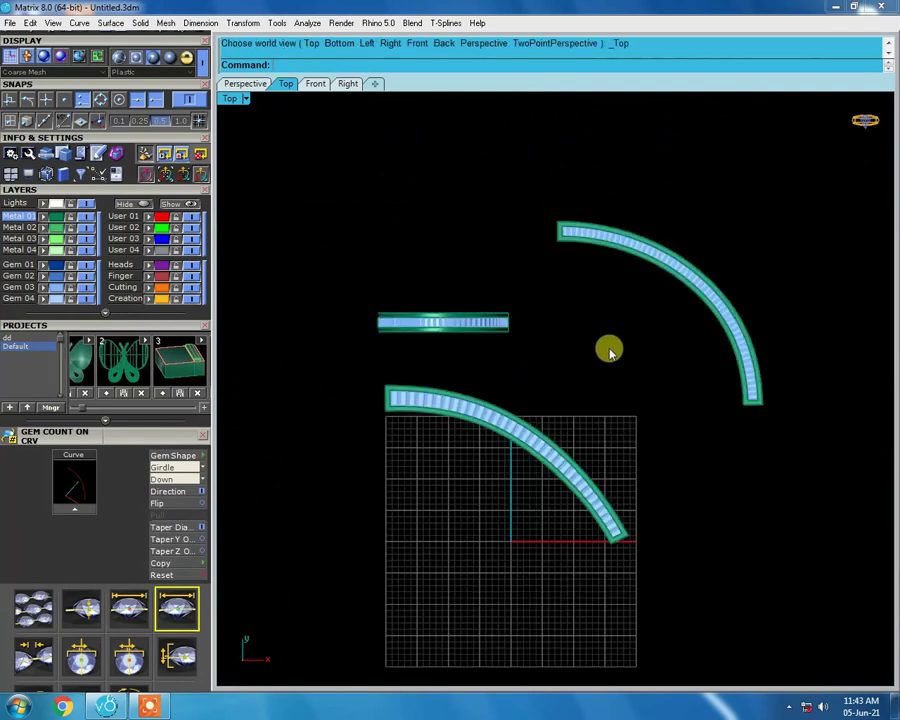
pyautogui.moveTo(601, 340)
pyautogui.mouseDown(button='right')
pyautogui.moveTo(544, 374)
pyautogui.moveTo(546, 340)
pyautogui.moveTo(500, 307)
pyautogui.moveTo(446, 295)
pyautogui.moveTo(583, 396)
pyautogui.mouseUp(button='right')
pyautogui.hotkey('ctrl', 'F1')
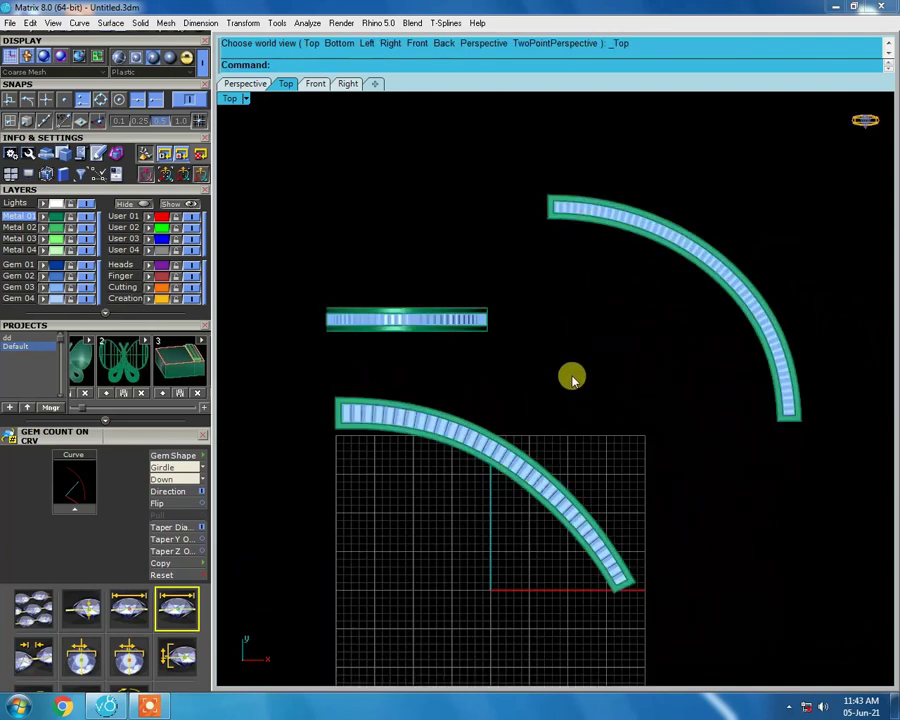
pyautogui.click(165, 706)
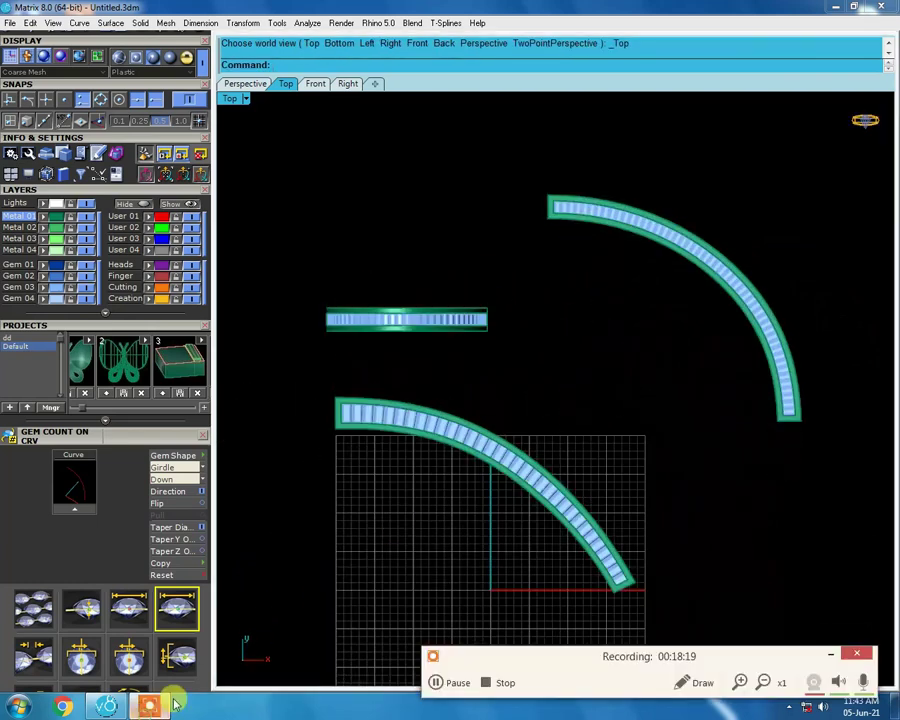